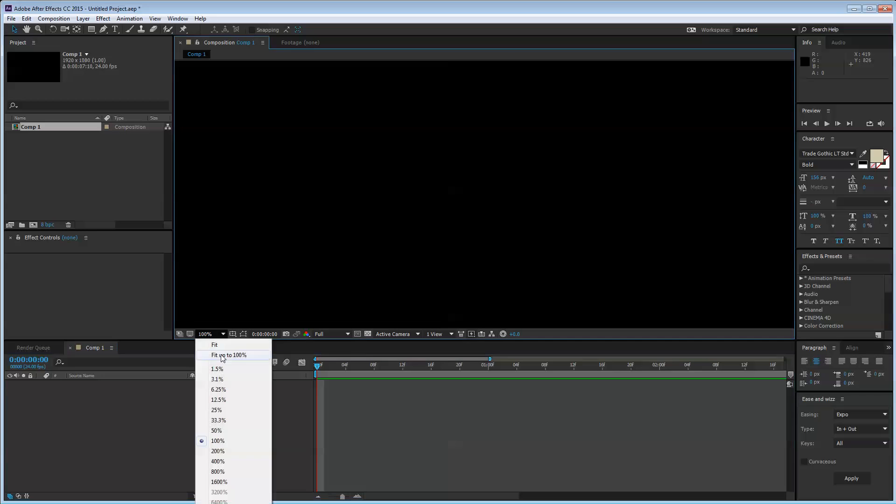
- Fit the whole composition in the viewer and activate the Ellipse tool
{"action": "left_click", "coordinate": [210, 437]}
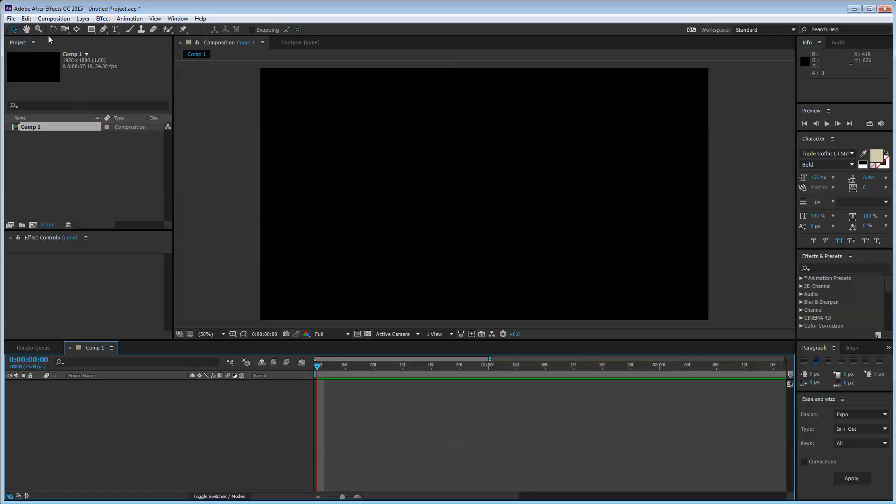
{"action": "left_click", "coordinate": [91, 30]}
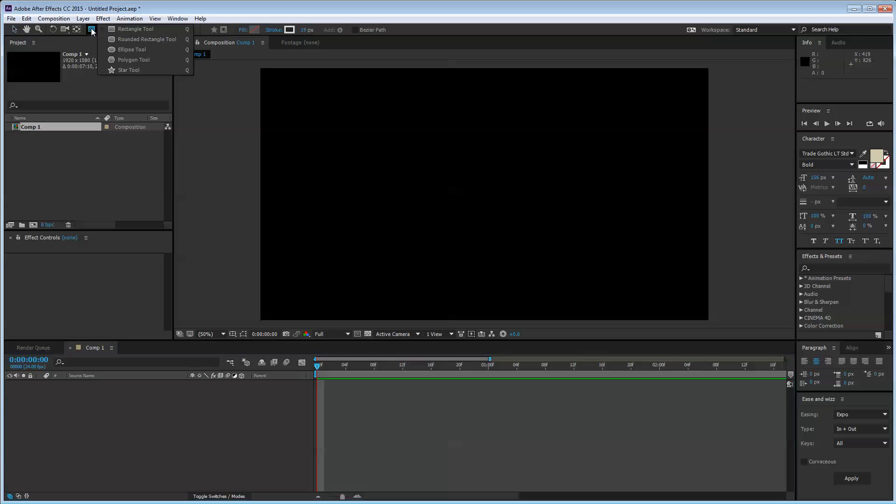
{"action": "left_click", "coordinate": [127, 49]}
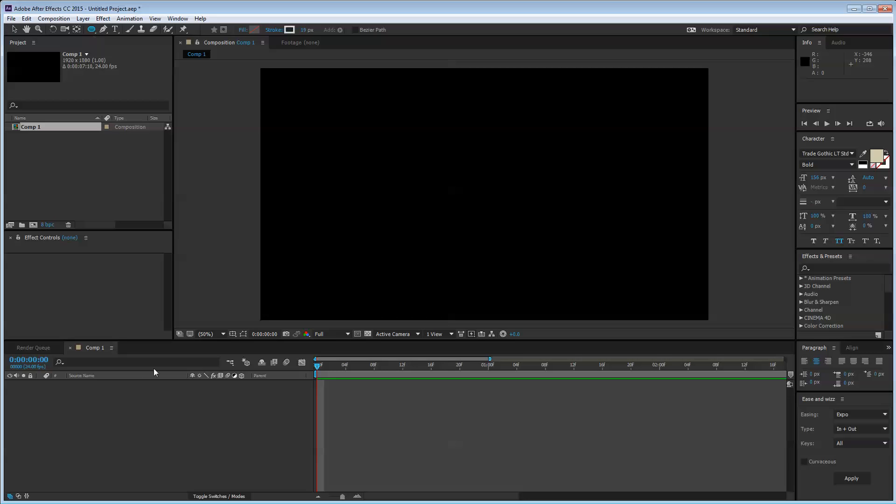
{"action": "right_click", "coordinate": [134, 408]}
{"action": "mouse_move", "coordinate": [167, 411]}
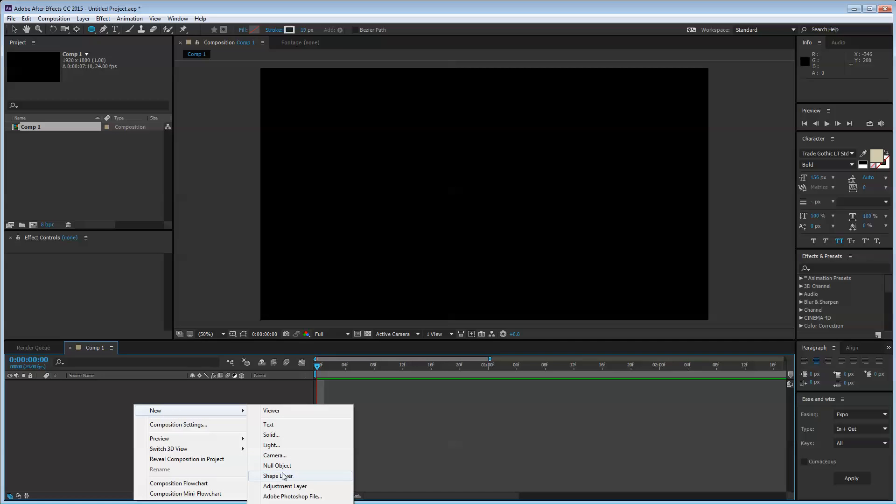
{"action": "left_click", "coordinate": [71, 416]}
{"action": "left_click", "coordinate": [87, 30]}
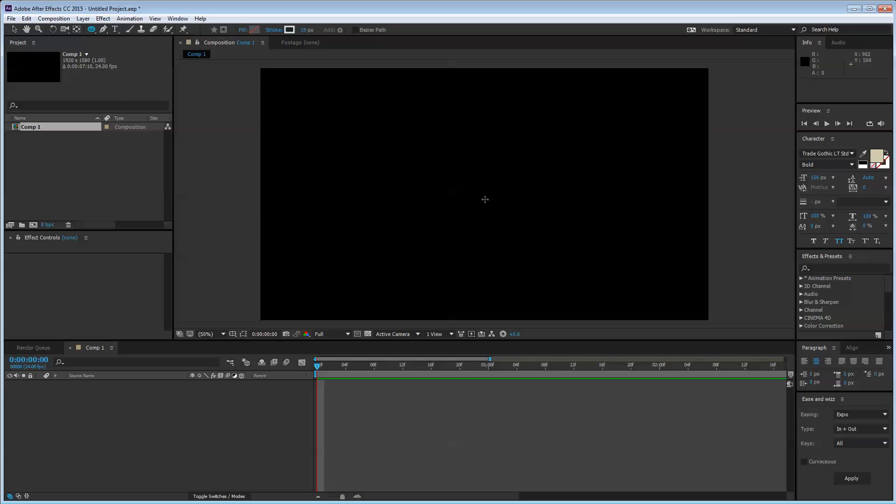
{"action": "left_click_drag", "start_coordinate": [477, 198], "coordinate": [397, 119]}
{"action": "key", "text": "ctrl+z"}
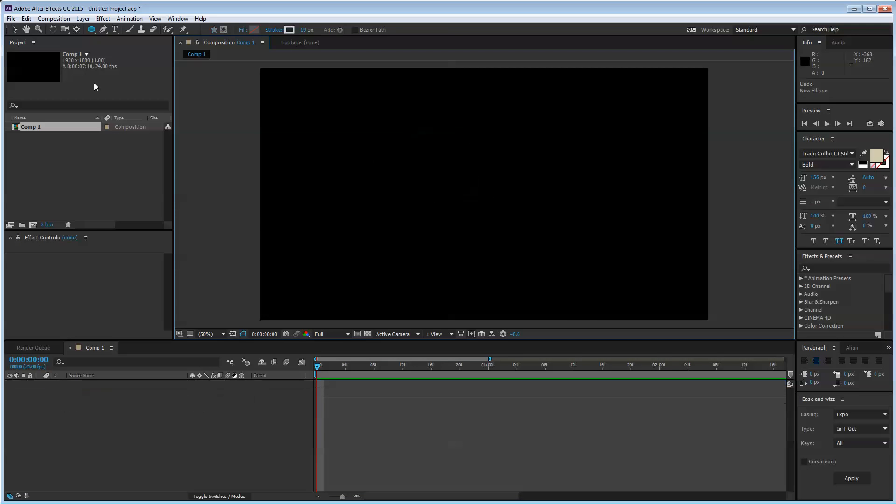
- Create an ellipse shape layer that fills the composition, with its stroke set to None and an orange fill
{"action": "double_click", "coordinate": [93, 30]}
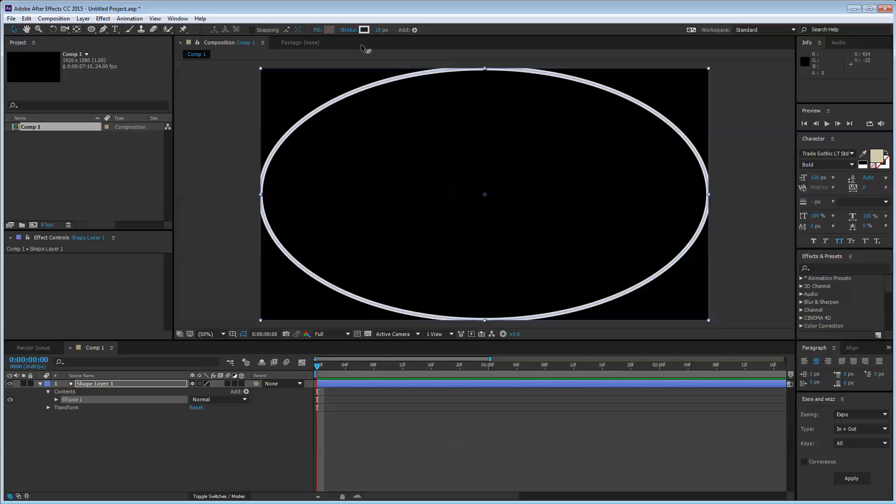
{"action": "left_click", "coordinate": [359, 31]}
{"action": "left_click", "coordinate": [419, 200]}
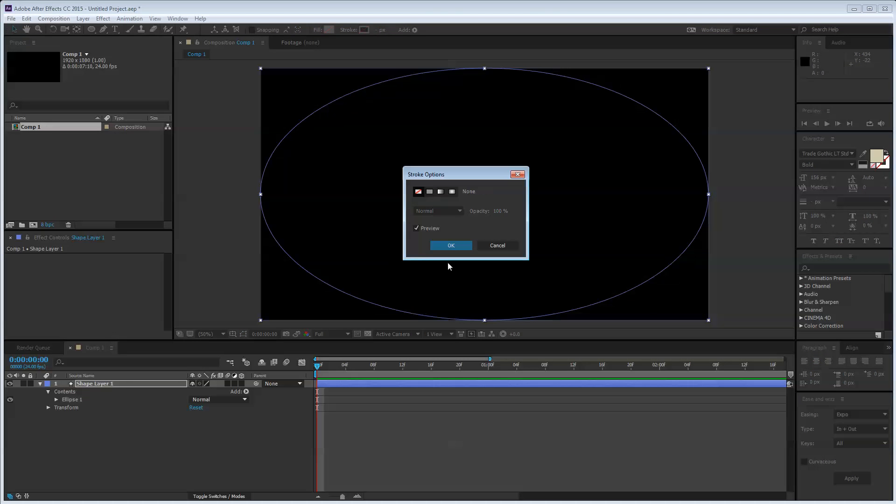
{"action": "left_click", "coordinate": [448, 246]}
{"action": "left_click", "coordinate": [325, 31]}
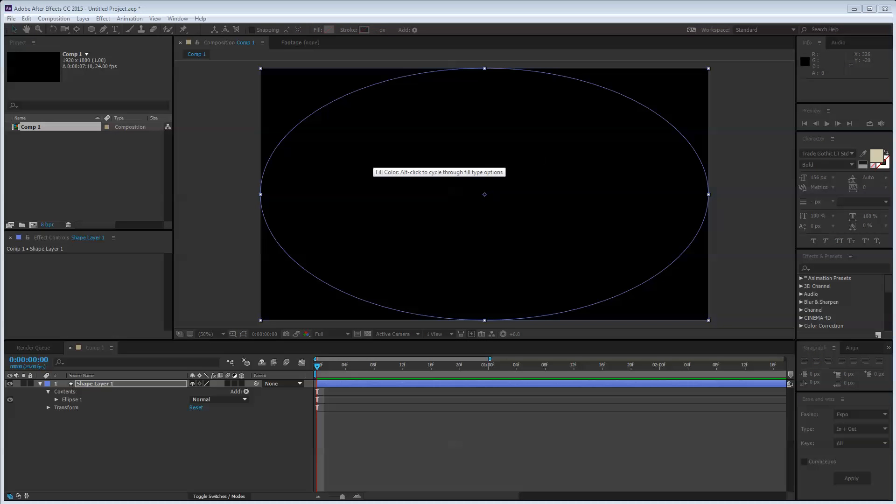
{"action": "left_click", "coordinate": [512, 156]}
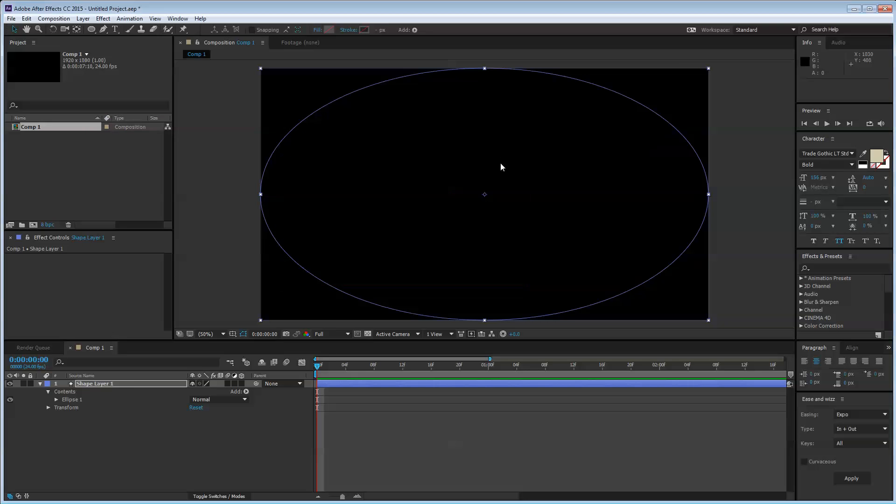
- Unlink the ellipse path's size proportions and set its size to 500 by 500 pixels
{"action": "left_click", "coordinate": [46, 395]}
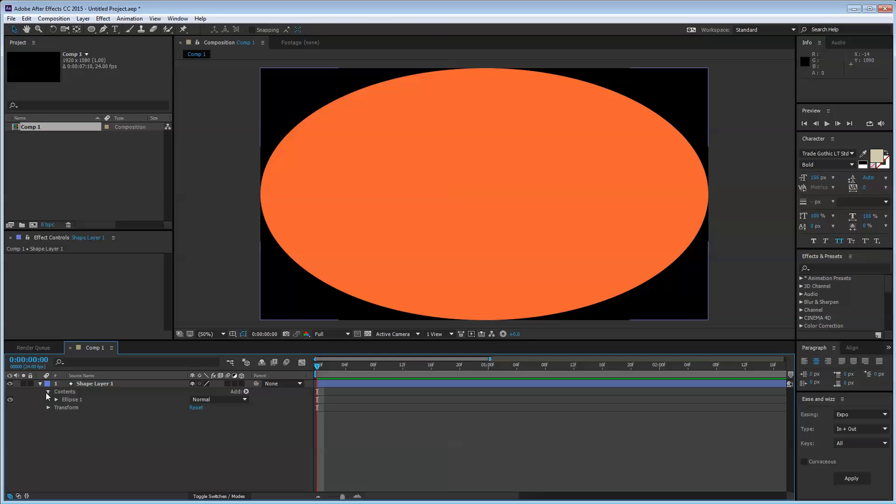
{"action": "left_click", "coordinate": [56, 399]}
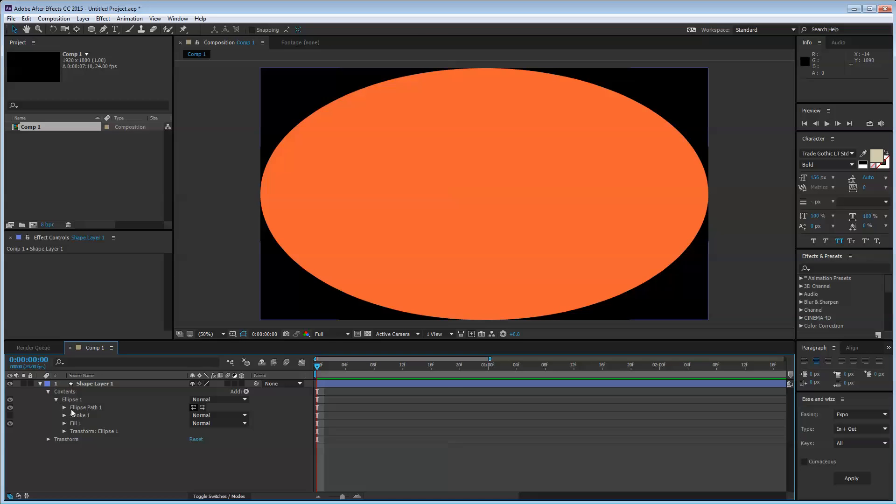
{"action": "left_click", "coordinate": [65, 407]}
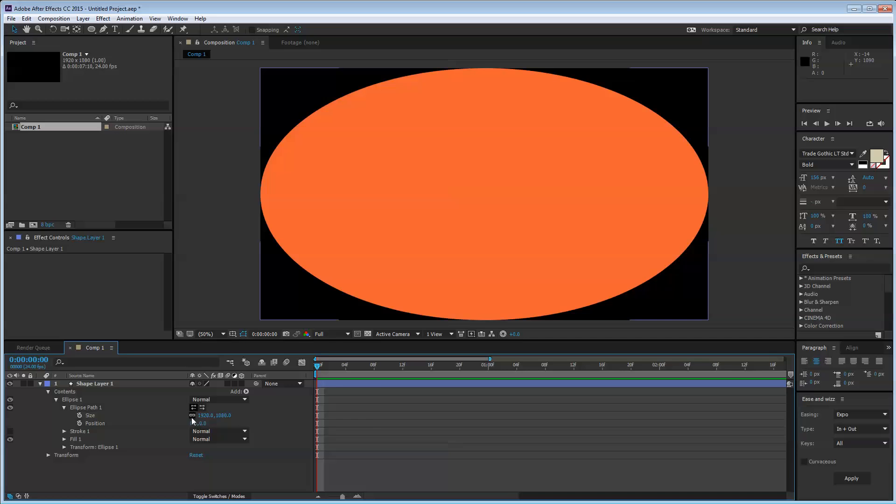
{"action": "left_click", "coordinate": [192, 416]}
{"action": "left_click", "coordinate": [205, 415]}
{"action": "type", "text": "500"}
{"action": "left_click", "coordinate": [223, 416]}
{"action": "type", "text": "500"}
{"action": "key", "text": "Return"}
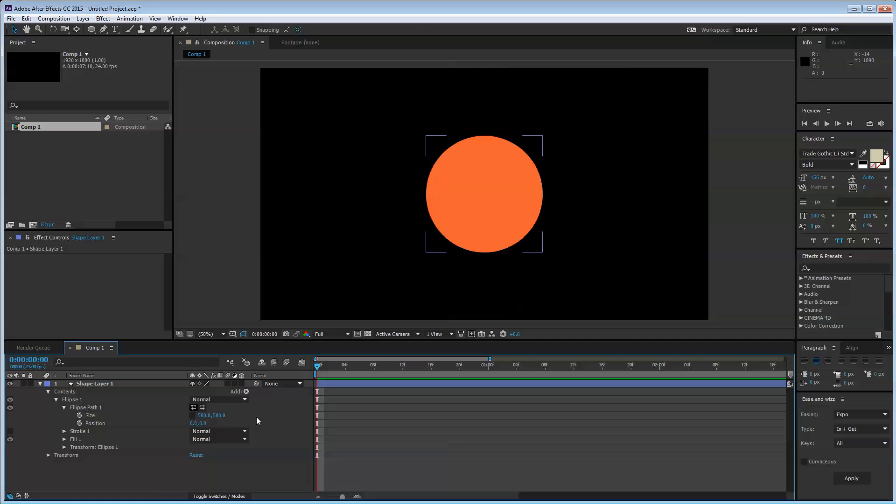
{"action": "left_click", "coordinate": [39, 383]}
- Try moving the circle's anchor point away from its centre and back with the Pan Behind tool
{"action": "left_click", "coordinate": [92, 382]}
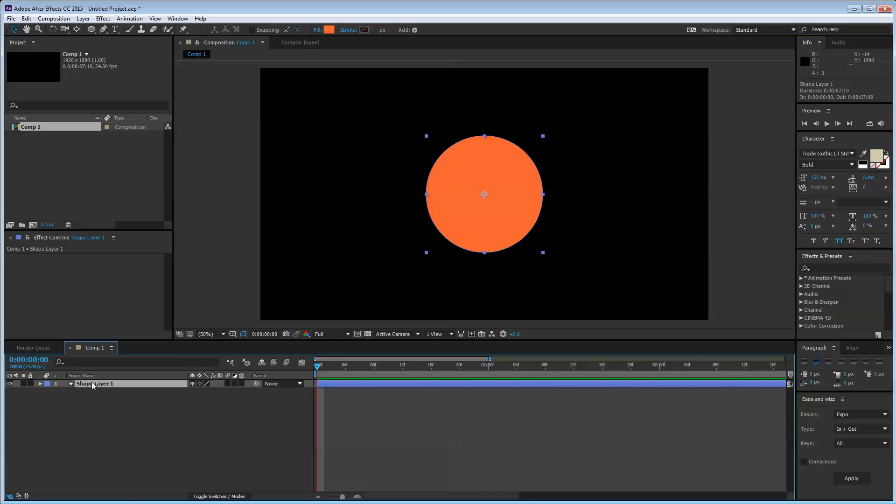
{"action": "key", "text": "y"}
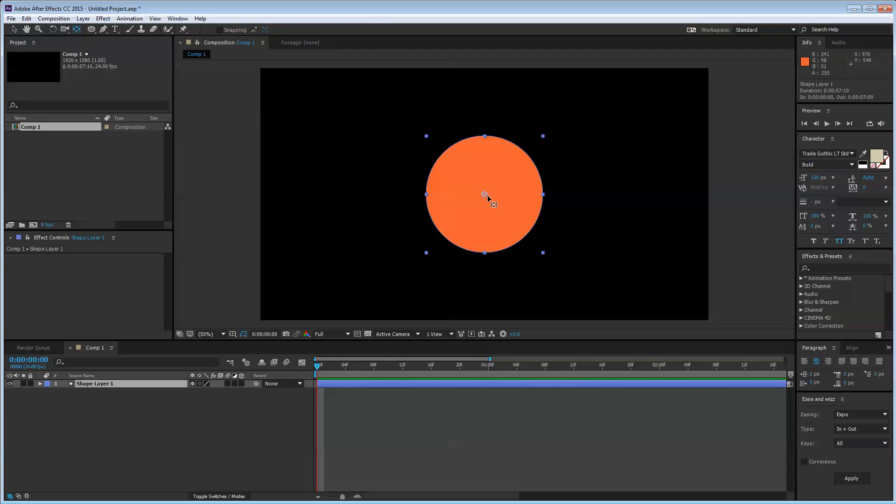
{"action": "mouse_move", "coordinate": [485, 195]}
{"action": "left_mouse_down"}
{"action": "mouse_move", "coordinate": [586, 136]}
{"action": "mouse_move", "coordinate": [591, 185]}
{"action": "mouse_move", "coordinate": [610, 119]}
{"action": "mouse_move", "coordinate": [544, 214]}
{"action": "mouse_move", "coordinate": [510, 220]}
{"action": "mouse_move", "coordinate": [480, 192]}
{"action": "left_mouse_up"}
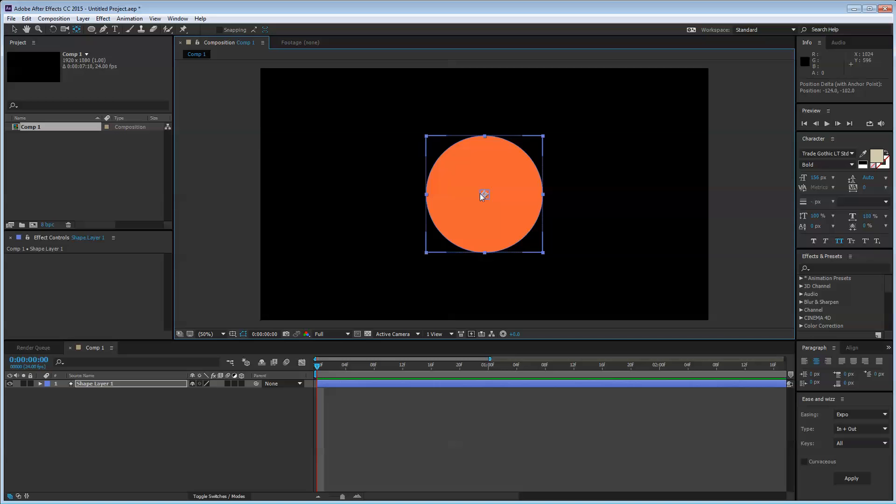
{"action": "left_click_drag", "start_coordinate": [481, 193], "coordinate": [486, 252]}
{"action": "left_click_drag", "start_coordinate": [483, 206], "coordinate": [485, 195]}
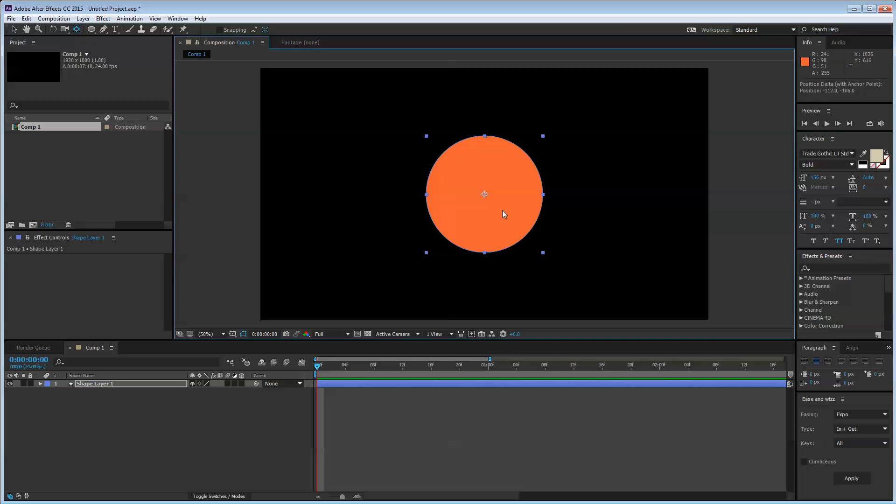
- Center the anchor point in the circle layer's content and deselect the layer
{"action": "right_click", "coordinate": [157, 386]}
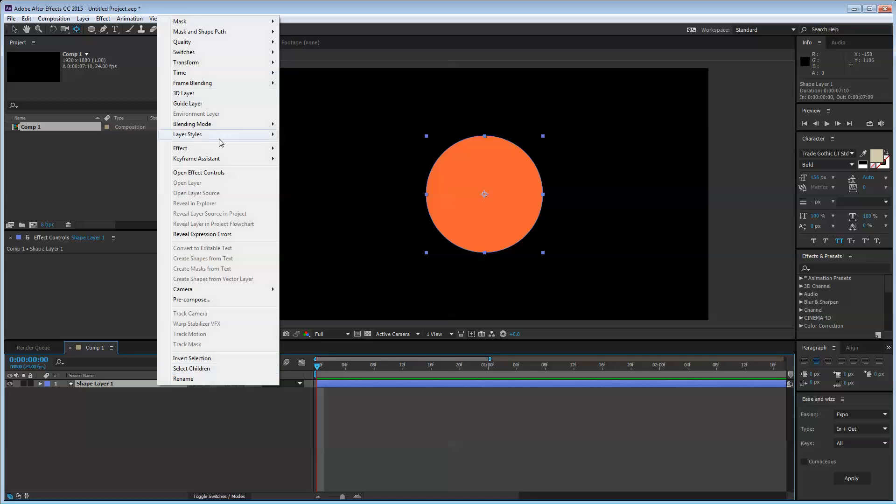
{"action": "mouse_move", "coordinate": [216, 66]}
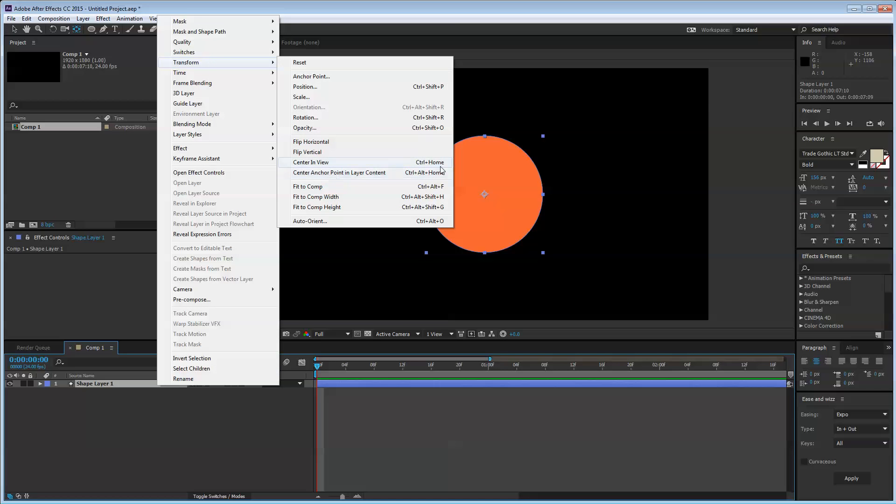
{"action": "left_click", "coordinate": [383, 181]}
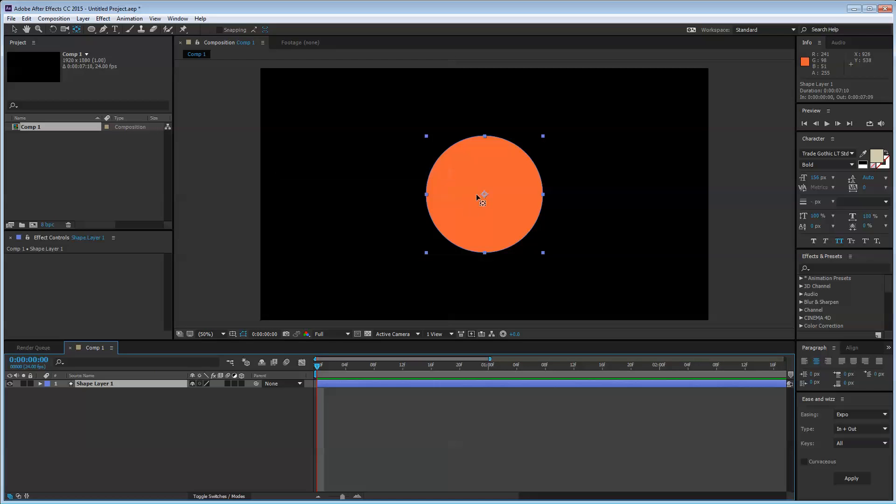
{"action": "left_click", "coordinate": [164, 420]}
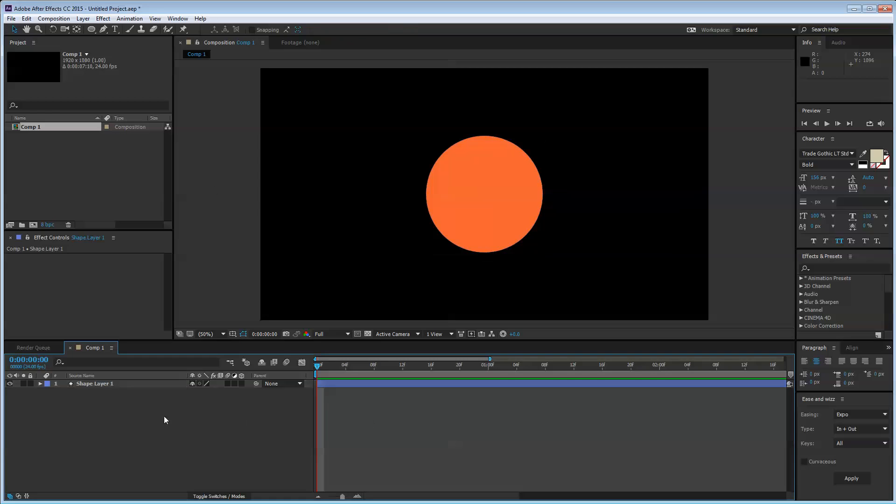
- Open the Adobe Color Themes extension, show its Explore themes and dock it as a column beside the composition viewer
{"action": "left_click", "coordinate": [172, 20]}
{"action": "mouse_move", "coordinate": [322, 53]}
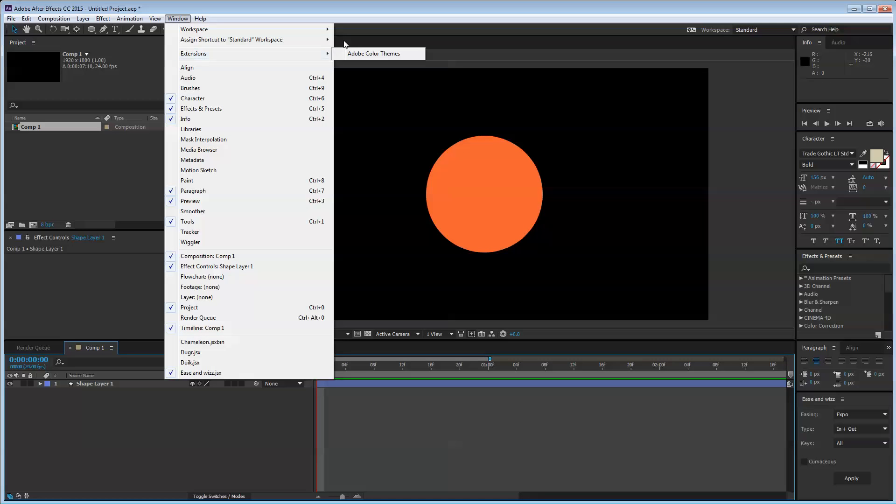
{"action": "left_click", "coordinate": [377, 54]}
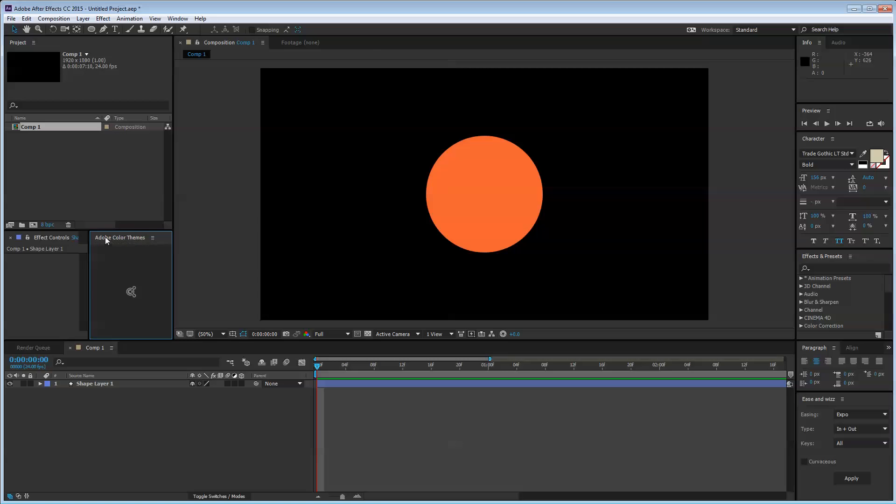
{"action": "left_click_drag", "start_coordinate": [133, 232], "coordinate": [134, 193]}
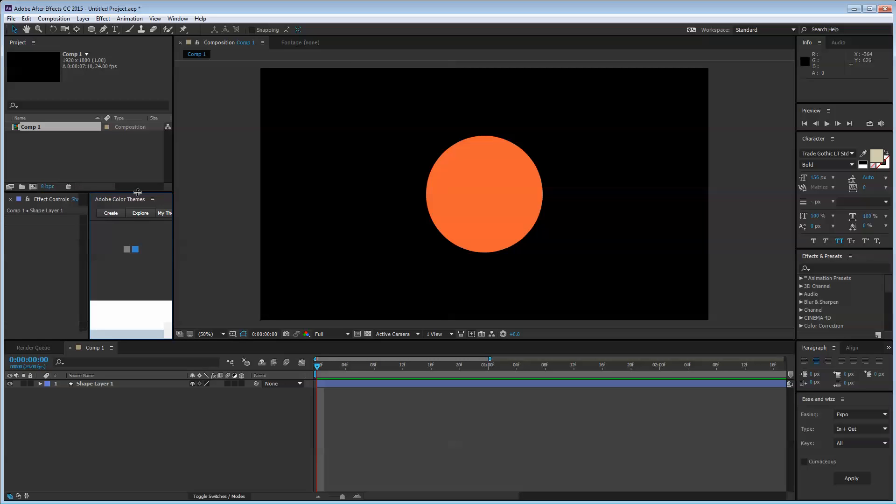
{"action": "left_click", "coordinate": [140, 215]}
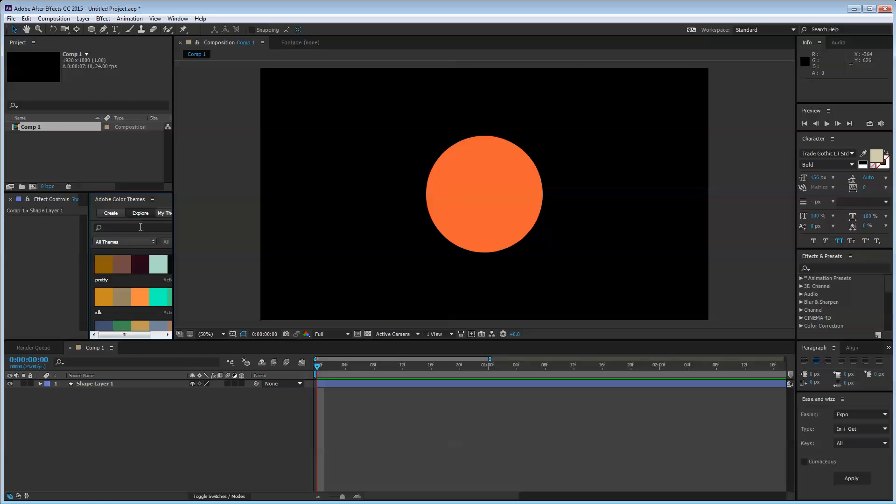
{"action": "left_click_drag", "start_coordinate": [173, 346], "coordinate": [315, 124]}
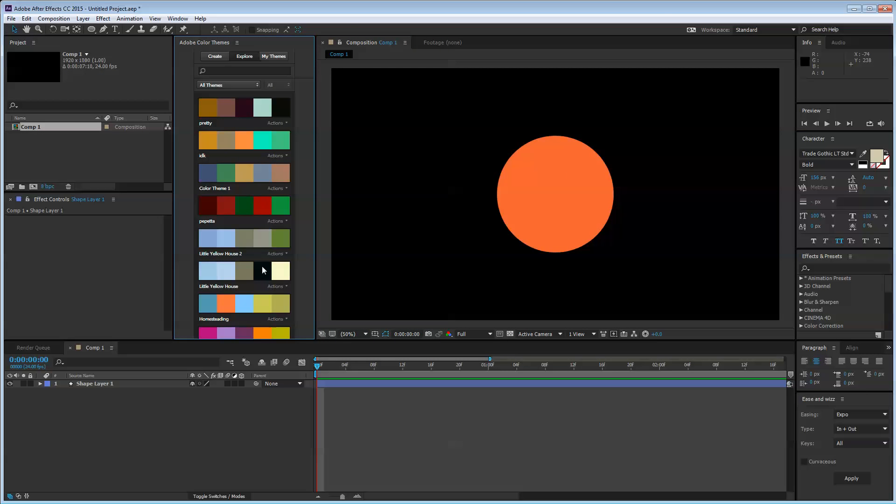
- Browse the shared color themes and filter them to Most Popular
{"action": "scroll", "coordinate": [262, 244], "scroll_direction": "down", "scroll_amount": 5}
{"action": "scroll", "coordinate": [263, 243], "scroll_direction": "down", "scroll_amount": 12}
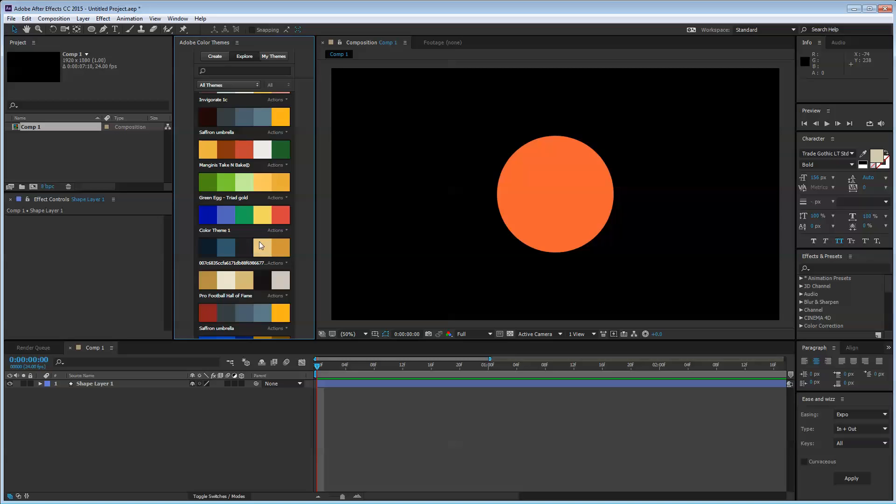
{"action": "scroll", "coordinate": [254, 210], "scroll_direction": "down", "scroll_amount": 12}
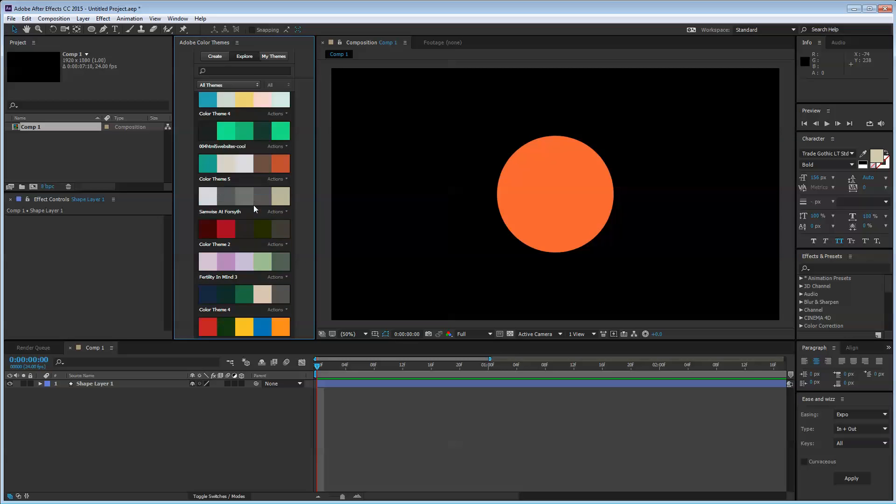
{"action": "scroll", "coordinate": [253, 210], "scroll_direction": "down", "scroll_amount": 12}
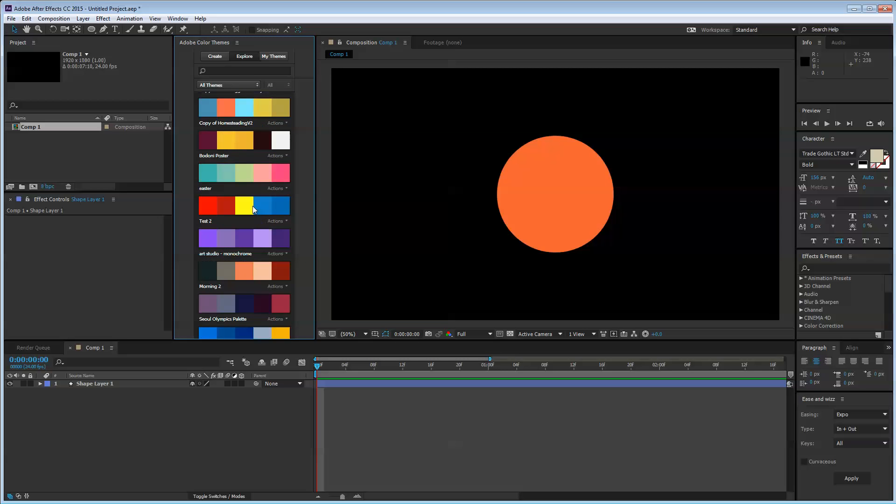
{"action": "scroll", "coordinate": [246, 177], "scroll_direction": "down", "scroll_amount": 8}
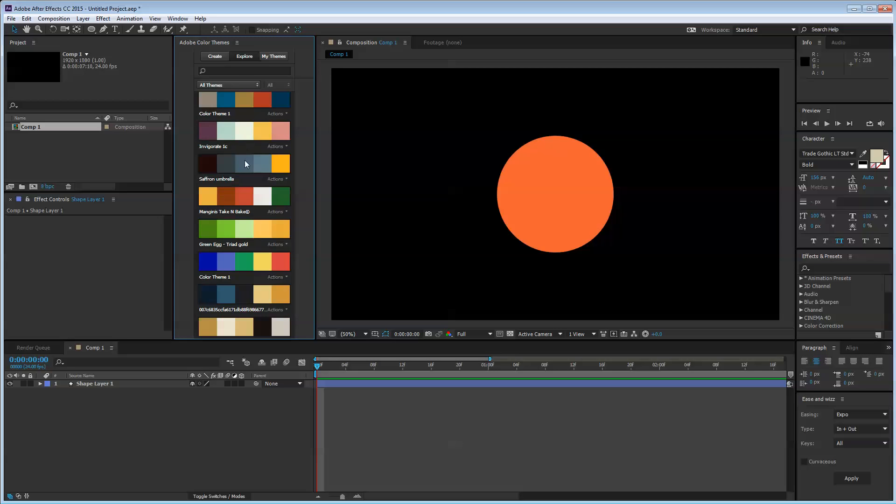
{"action": "left_click", "coordinate": [238, 85]}
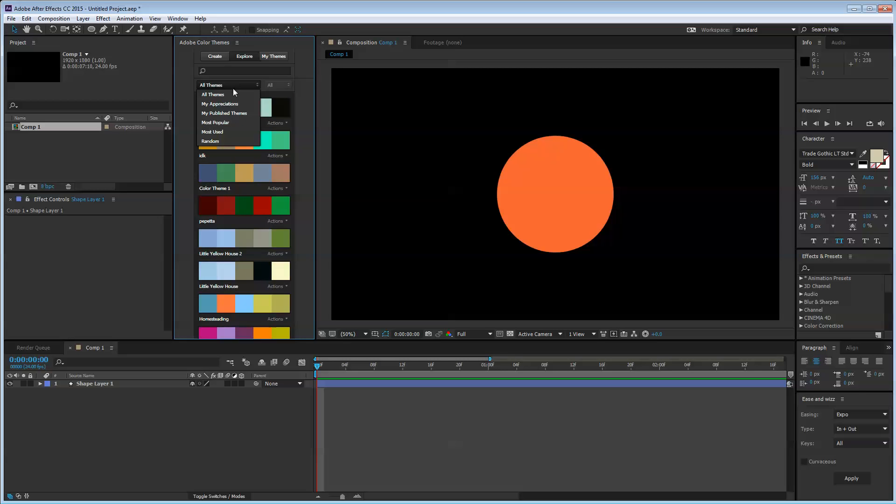
{"action": "left_click", "coordinate": [232, 122]}
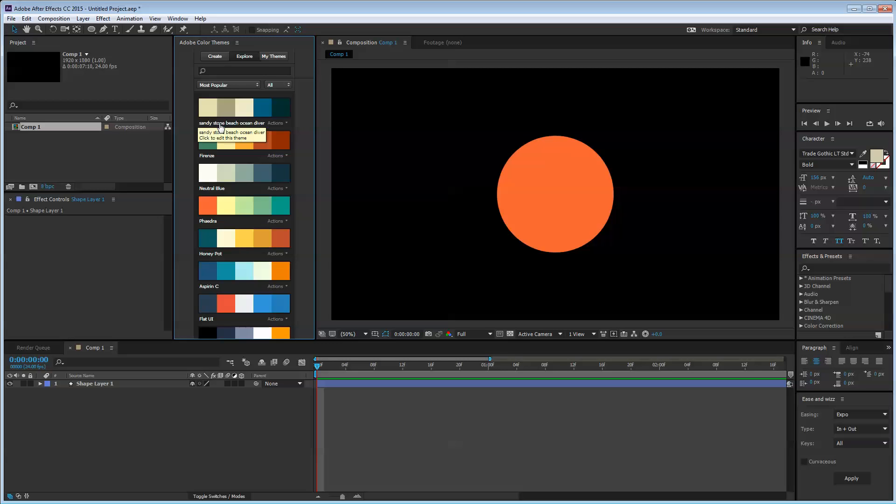
{"action": "scroll", "coordinate": [240, 215], "scroll_direction": "down", "scroll_amount": 1}
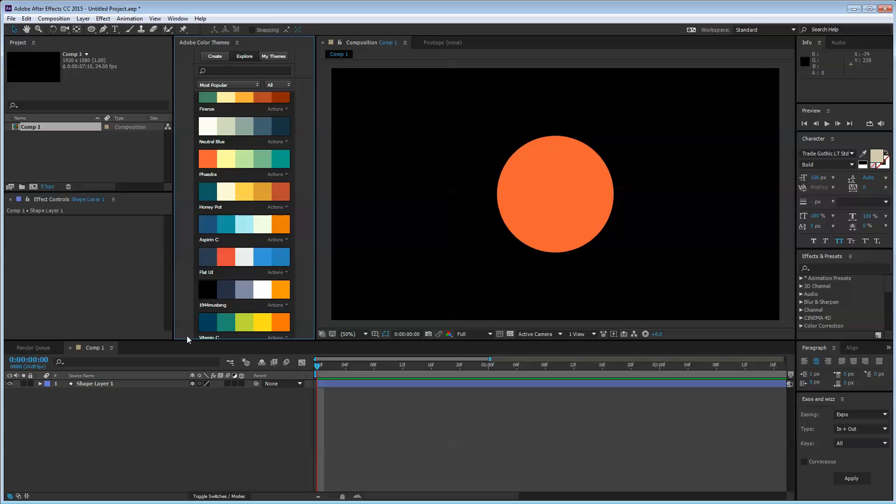
- Create a composition-sized solid coloured with the slate blue fourth swatch of the Neutral Blue theme
{"action": "right_click", "coordinate": [98, 406]}
{"action": "mouse_move", "coordinate": [125, 407]}
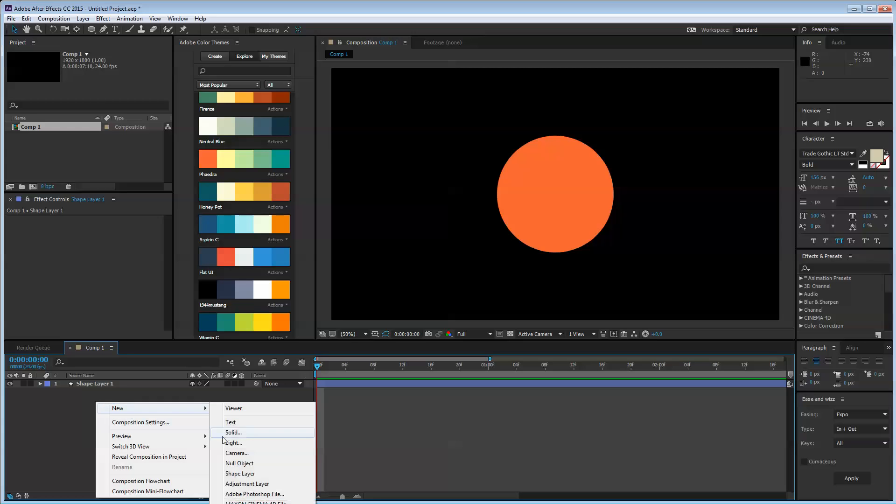
{"action": "left_click", "coordinate": [233, 433]}
{"action": "left_click", "coordinate": [445, 263]}
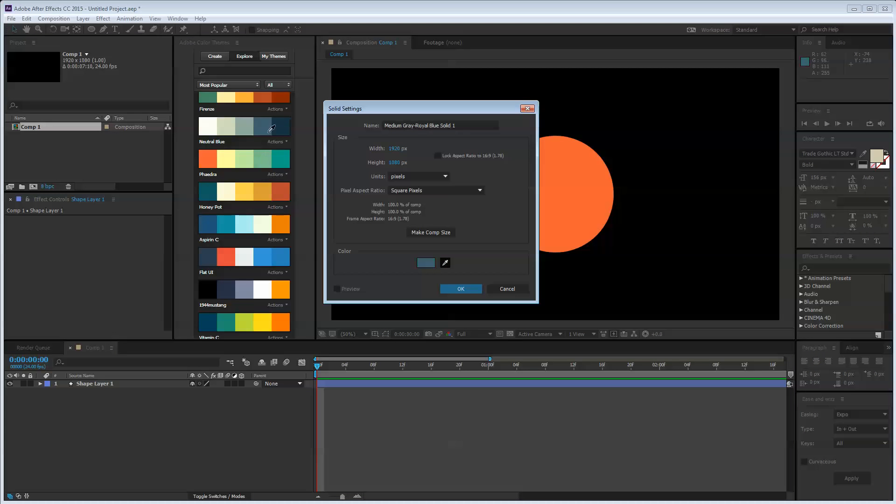
{"action": "left_click", "coordinate": [265, 127]}
{"action": "left_click", "coordinate": [461, 289]}
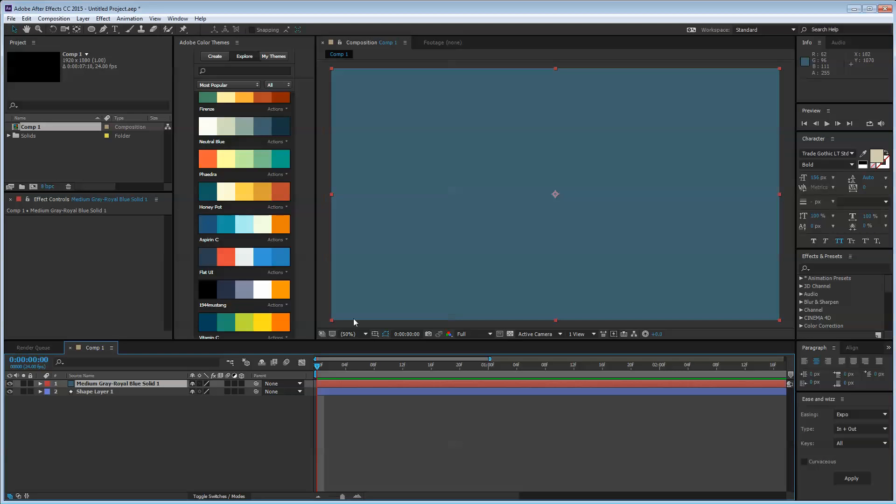
- Move the blue solid beneath the circle's shape layer and rename it BG
{"action": "left_click_drag", "start_coordinate": [91, 384], "coordinate": [103, 416]}
{"action": "key", "text": "Return"}
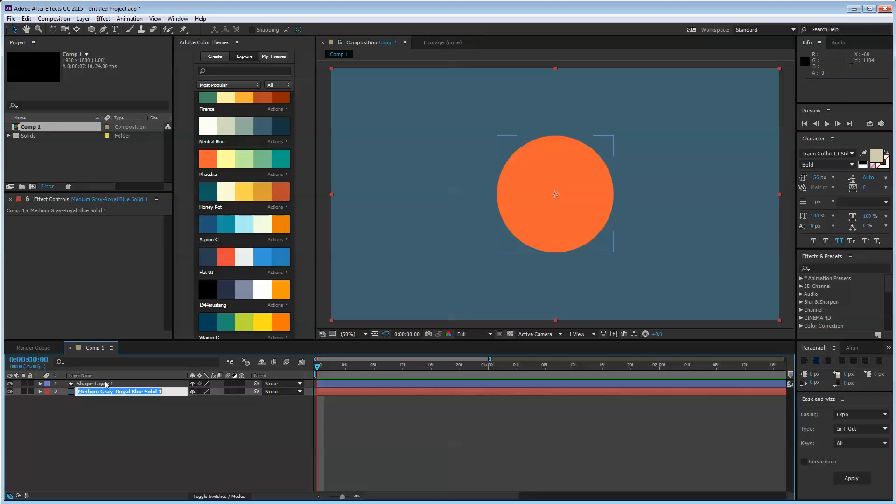
{"action": "type", "text": "BG"}
{"action": "key", "text": "Return"}
- Change the circle's fill to the pale beige-green second swatch of the Neutral Blue theme and deselect the layer
{"action": "left_click", "coordinate": [104, 384]}
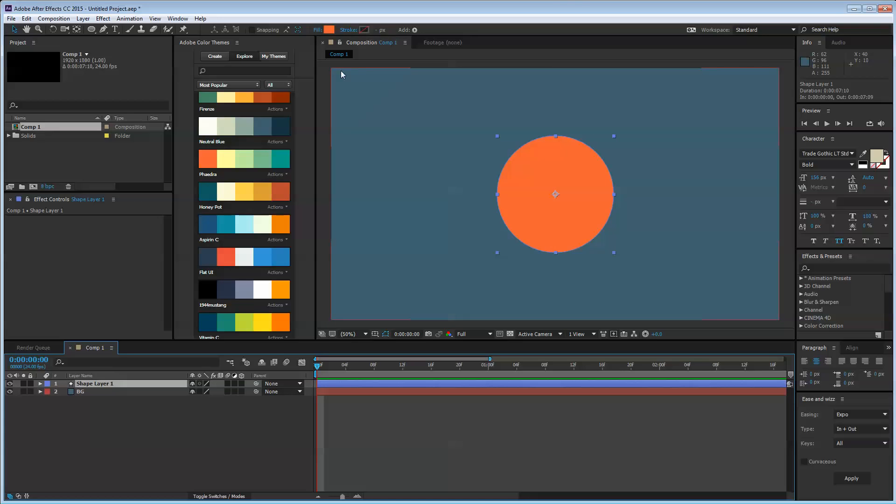
{"action": "left_click", "coordinate": [328, 30]}
{"action": "left_click", "coordinate": [482, 201]}
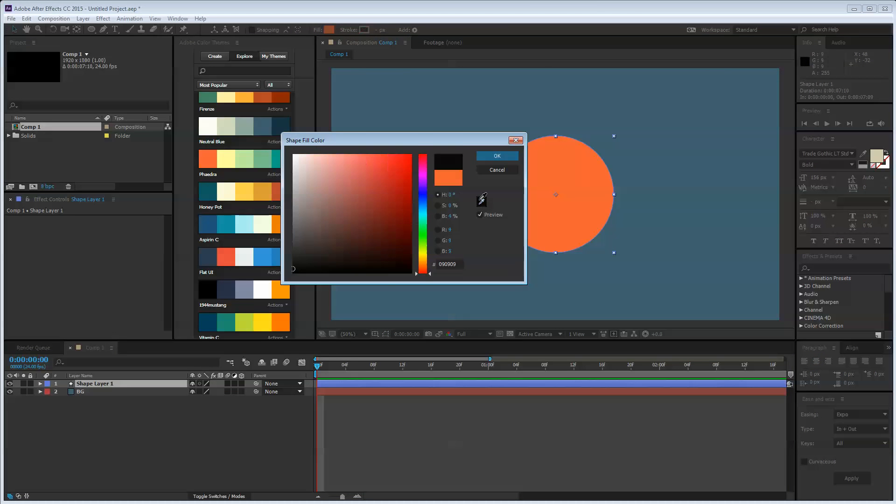
{"action": "left_click", "coordinate": [226, 130]}
{"action": "key", "text": "Return"}
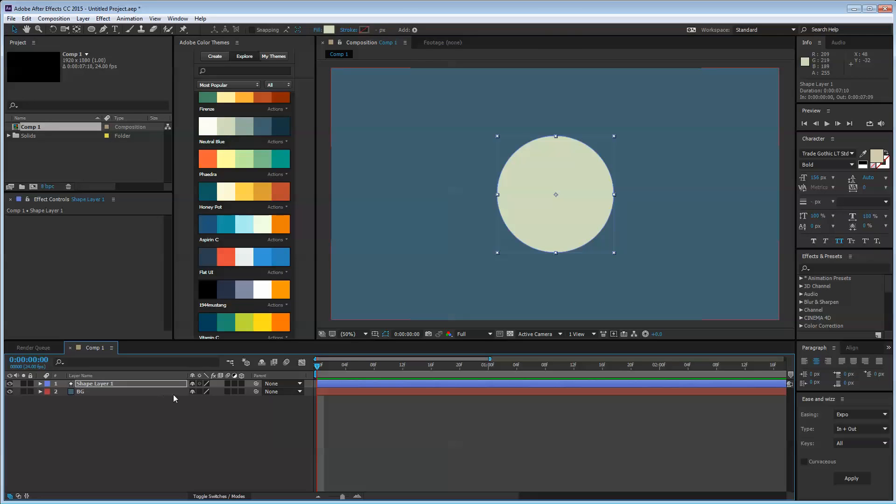
{"action": "key", "text": "v"}
{"action": "left_click", "coordinate": [640, 203]}
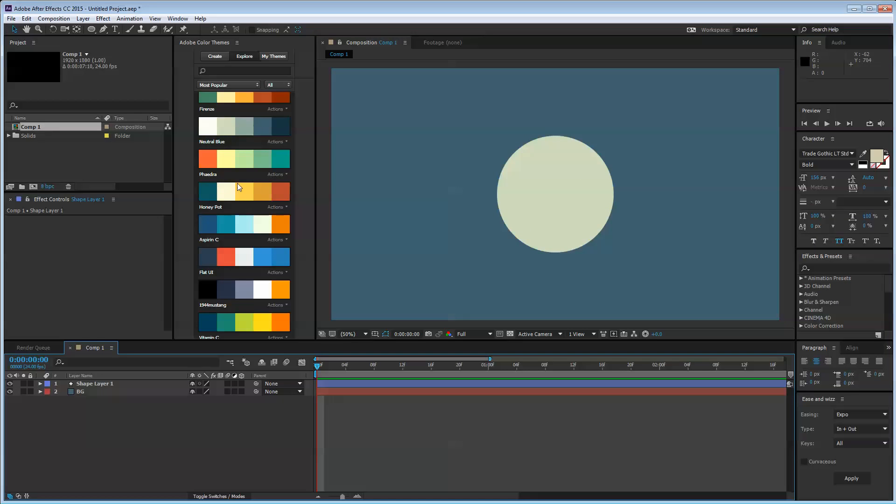
{"action": "left_click", "coordinate": [177, 19]}
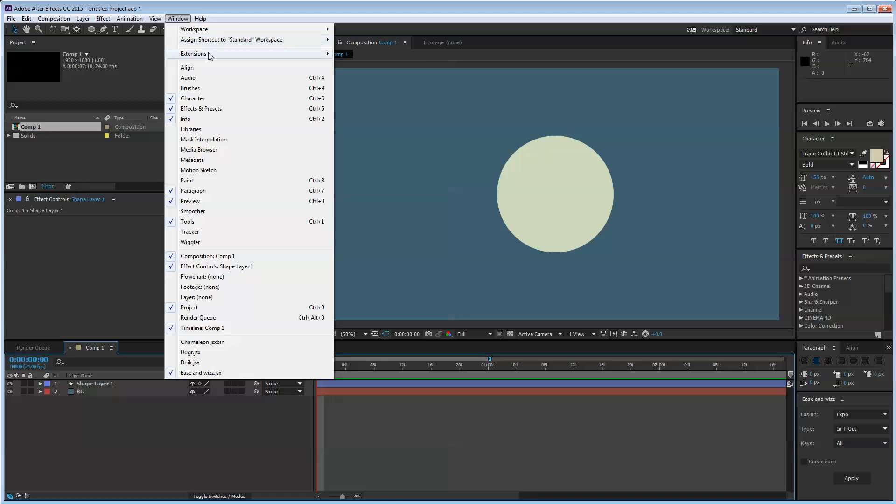
{"action": "mouse_move", "coordinate": [224, 59]}
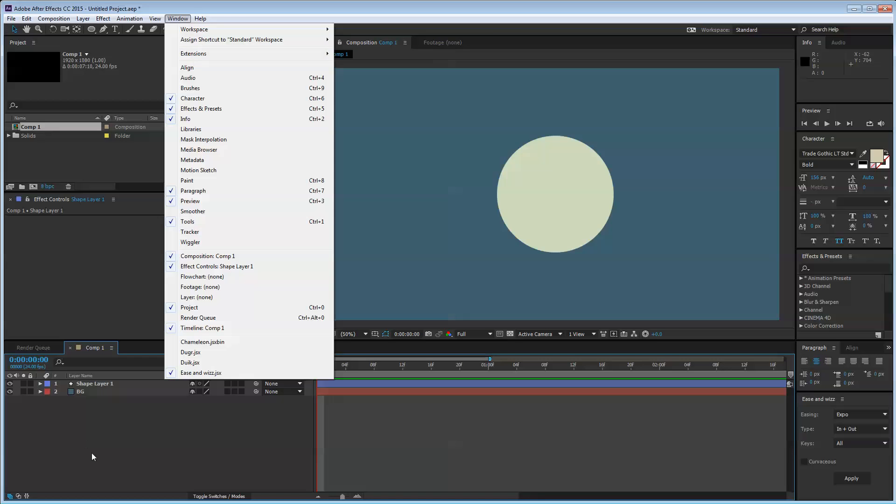
{"action": "left_click", "coordinate": [165, 414]}
- Start animating the circle layer's Scale at 0:00:00:00 with a 0% keyframe
{"action": "left_click", "coordinate": [103, 383]}
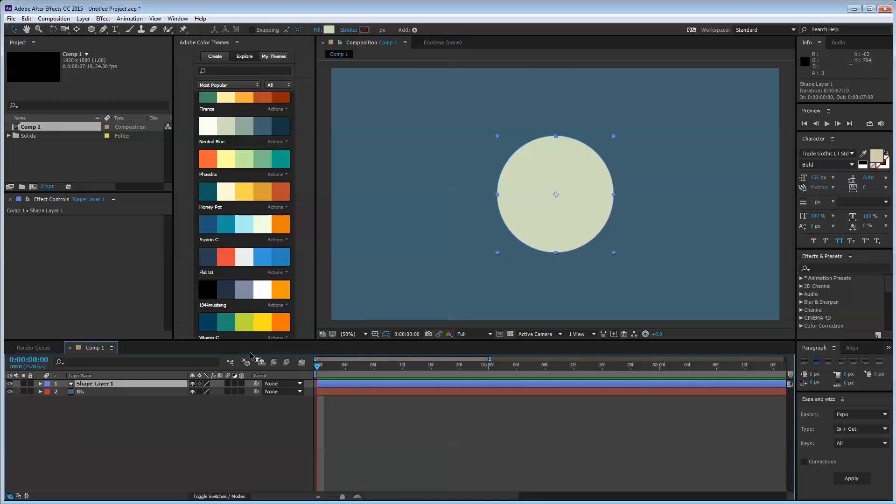
{"action": "key", "text": "s"}
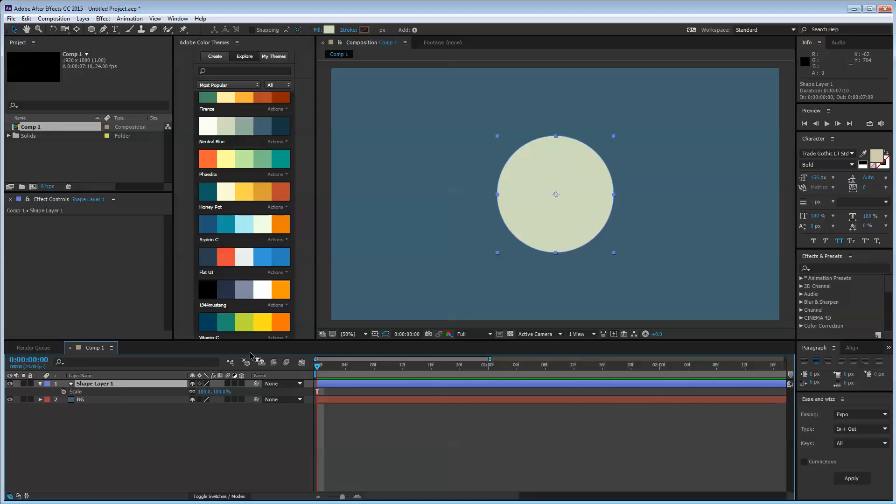
{"action": "left_click", "coordinate": [64, 392]}
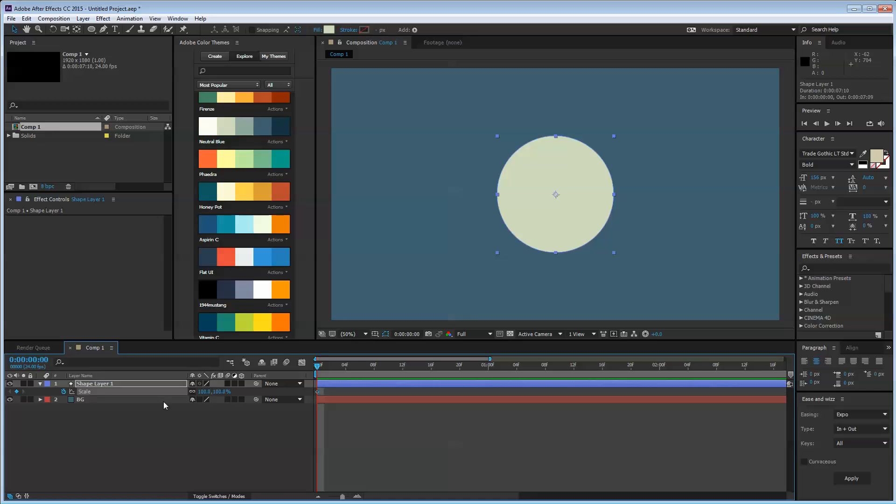
{"action": "left_click", "coordinate": [205, 391]}
{"action": "type", "text": "00.0"}
{"action": "key", "text": "Return"}
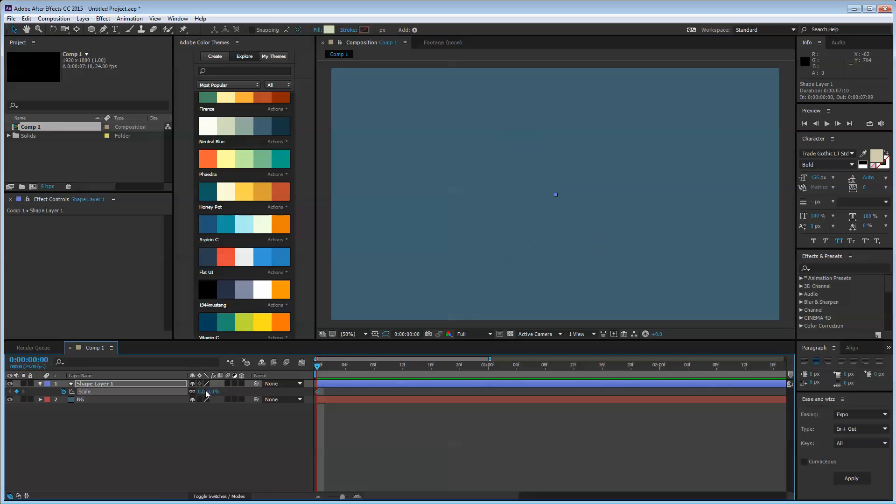
- Add a 100% Scale keyframe for the circle at 0:00:01:06
{"action": "key", "text": "shift+Page_Down"}
{"action": "key", "text": "shift+Page_Down"}
{"action": "key", "text": "shift+Page_Down"}
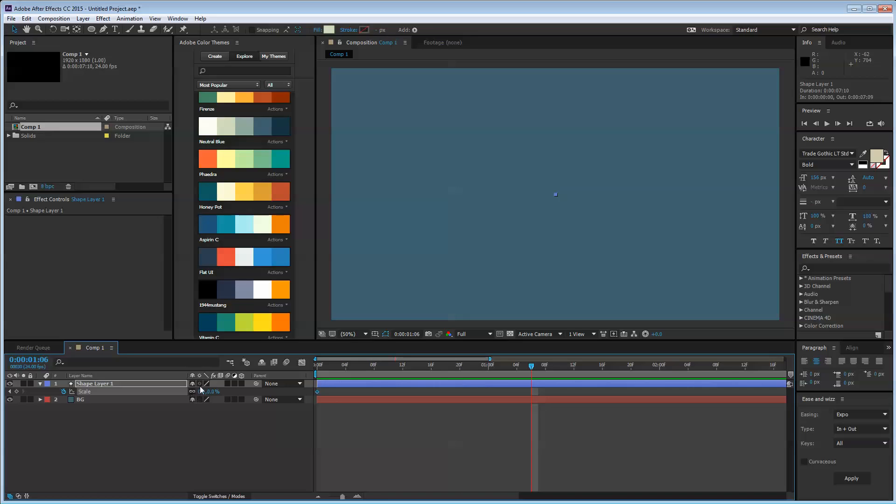
{"action": "left_click", "coordinate": [204, 391]}
{"action": "key", "text": "Return"}
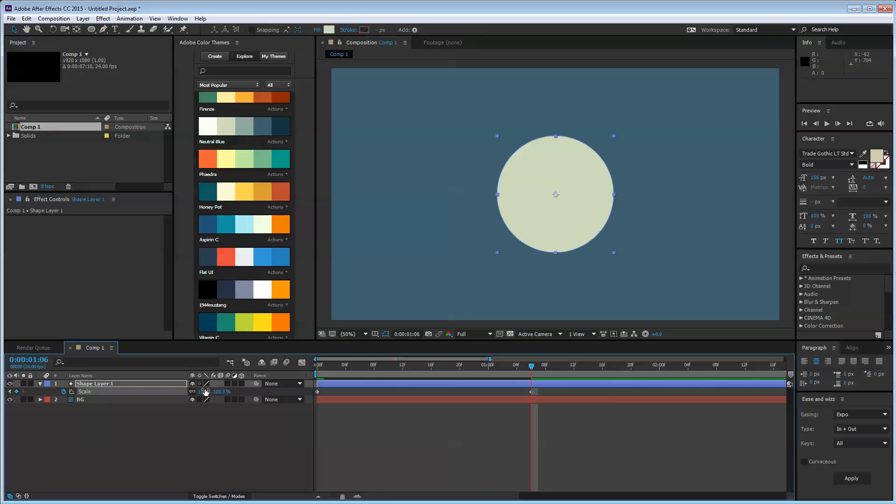
- Add a 0% Scale keyframe for the circle at 0:00:02:12 and deselect the layer
{"action": "key", "text": "shift+Page_Down"}
{"action": "key", "text": "shift+Page_Down"}
{"action": "key", "text": "shift+Page_Down"}
{"action": "left_click", "coordinate": [204, 391]}
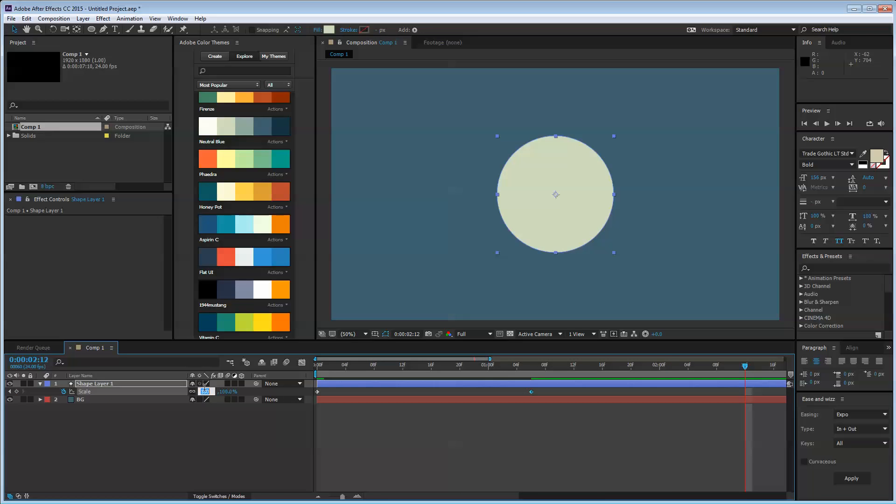
{"action": "type", "text": "0"}
{"action": "key", "text": "Return"}
{"action": "left_click", "coordinate": [162, 443]}
- End the work area at about 0:00:03:03 and preview the circle's scale animation from the start
{"action": "key", "text": "minus"}
{"action": "key", "text": "minus"}
{"action": "key", "text": "minus"}
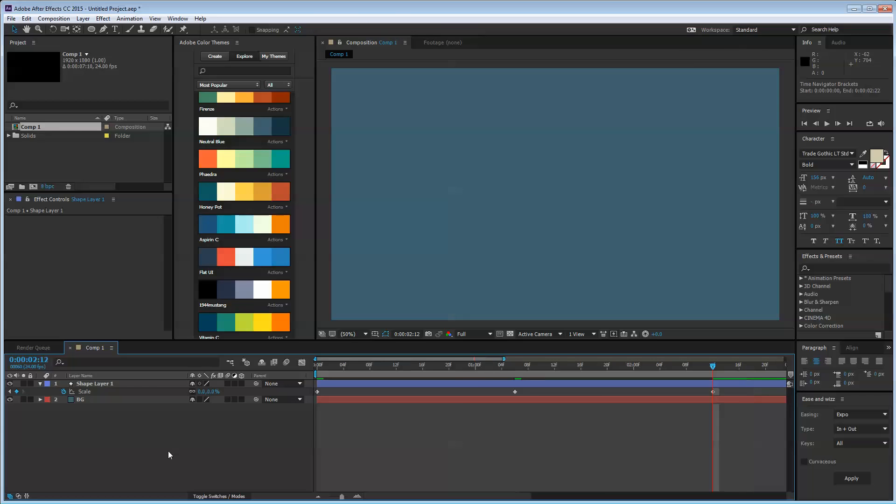
{"action": "left_click_drag", "start_coordinate": [782, 372], "coordinate": [518, 373]}
{"action": "key", "text": "Home"}
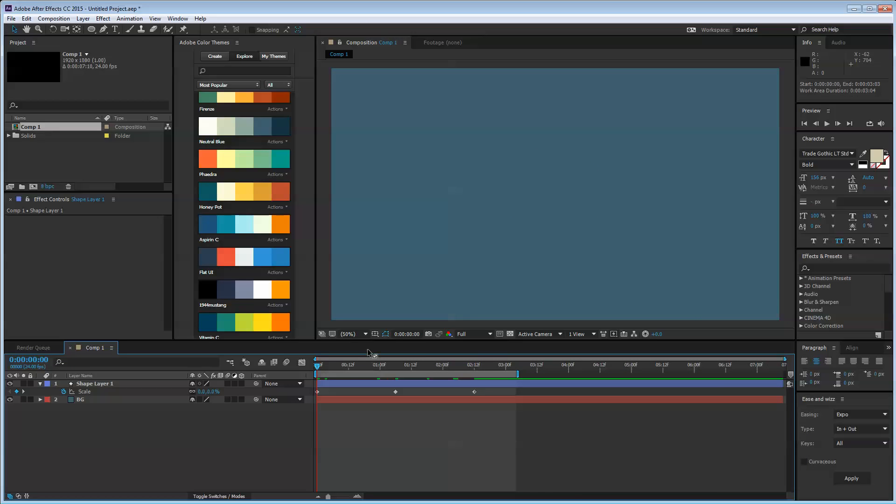
{"action": "key", "text": "equal"}
{"action": "left_click_drag", "start_coordinate": [428, 362], "coordinate": [288, 350]}
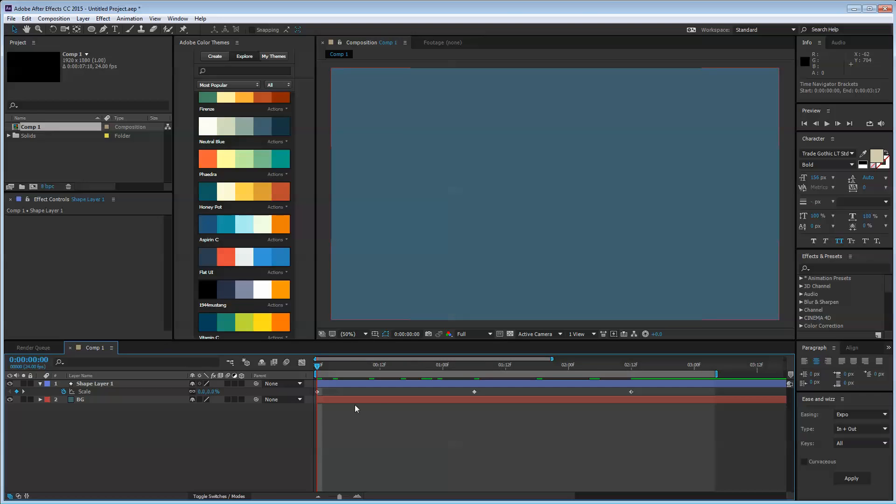
{"action": "key", "text": "space"}
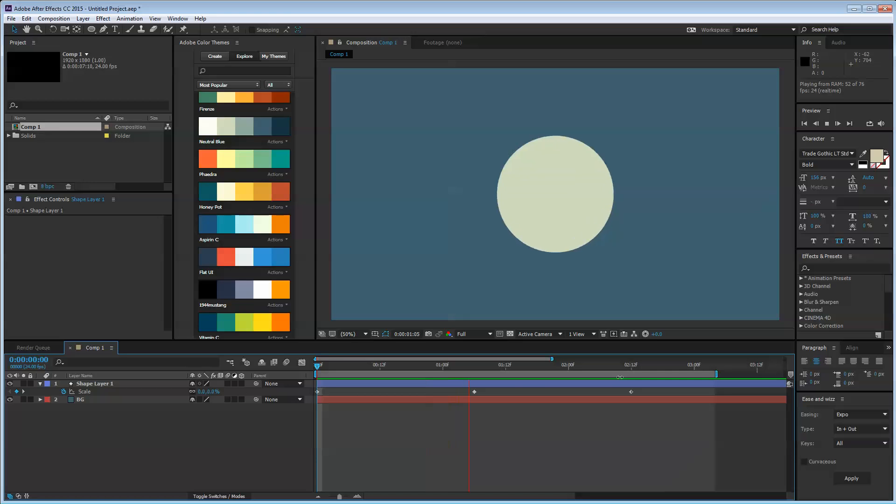
{"action": "key", "text": "space"}
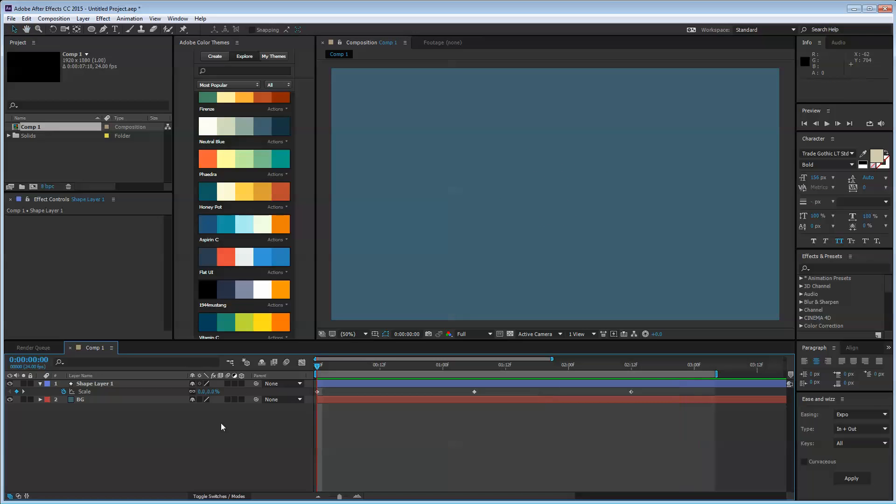
- Apply Easy Ease to all three Scale keyframes of the circle and deselect them
{"action": "mouse_move", "coordinate": [653, 387]}
{"action": "left_mouse_down"}
{"action": "mouse_move", "coordinate": [453, 387]}
{"action": "mouse_move", "coordinate": [242, 411]}
{"action": "left_mouse_up"}
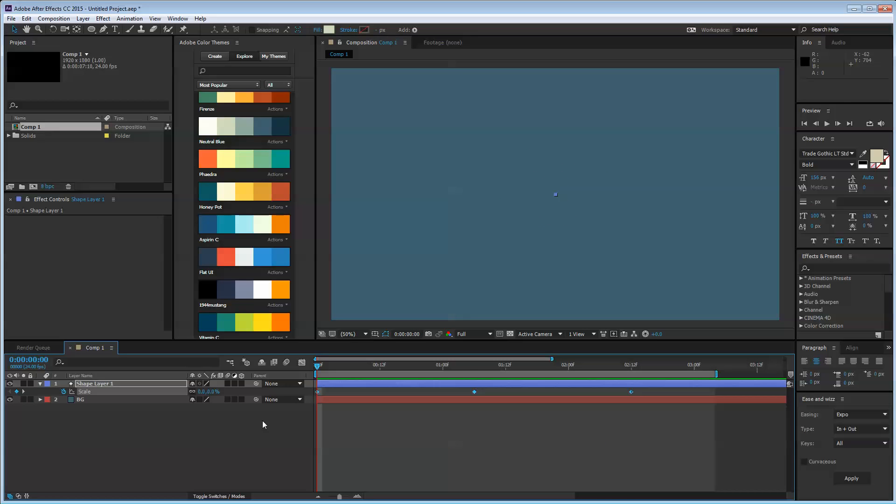
{"action": "right_click", "coordinate": [318, 393]}
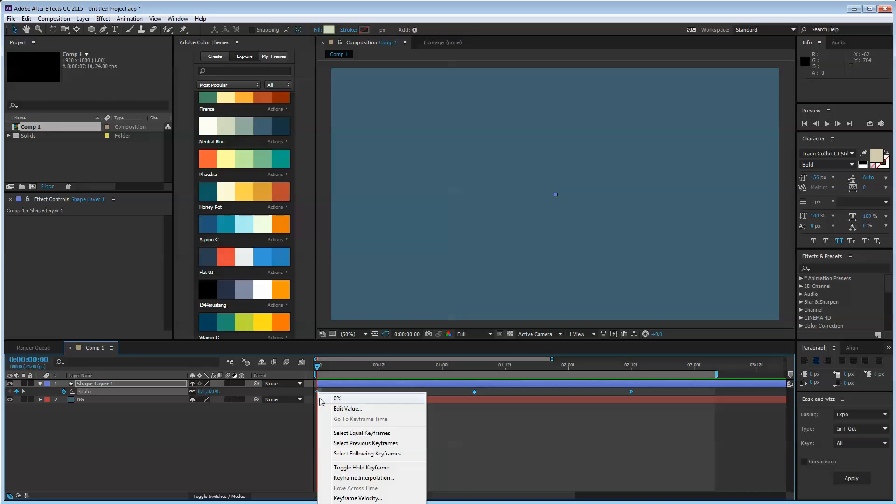
{"action": "mouse_move", "coordinate": [364, 503]}
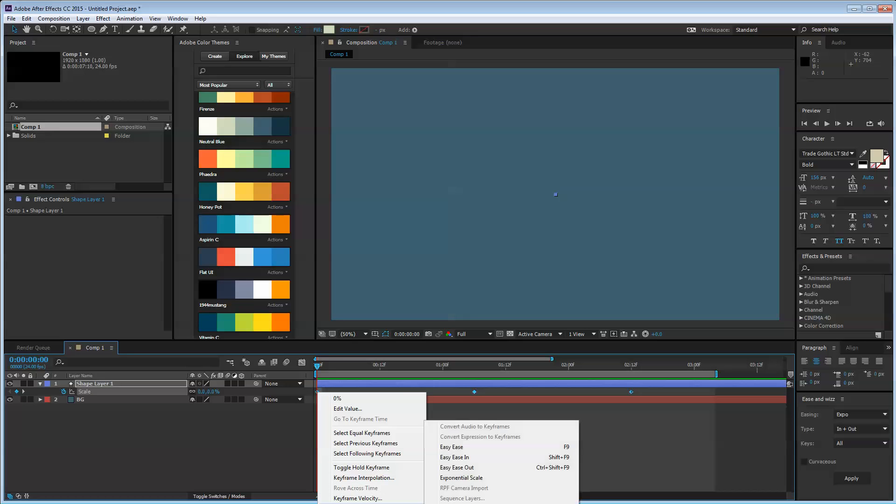
{"action": "left_click", "coordinate": [461, 448]}
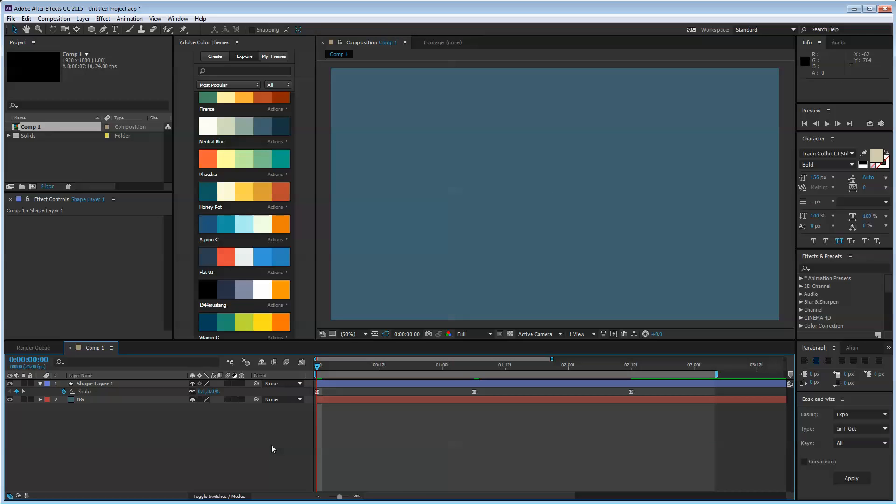
- Preview the eased scale animation and scrub between its keyframes to examine how the circle's growth speed varies
{"action": "key", "text": "space"}
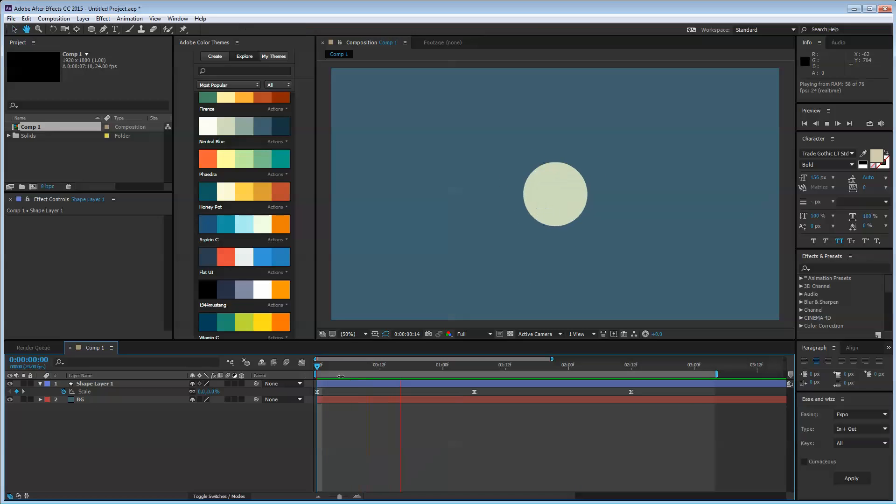
{"action": "left_click", "coordinate": [335, 365]}
{"action": "left_click", "coordinate": [321, 368]}
{"action": "left_click_drag", "start_coordinate": [321, 369], "coordinate": [566, 385]}
{"action": "left_click_drag", "start_coordinate": [579, 386], "coordinate": [631, 391]}
{"action": "key", "text": "space"}
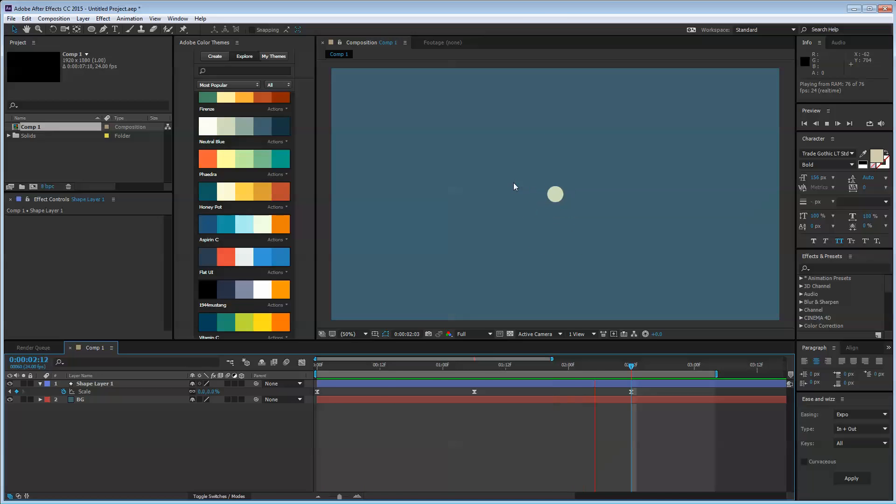
{"action": "key", "text": "space"}
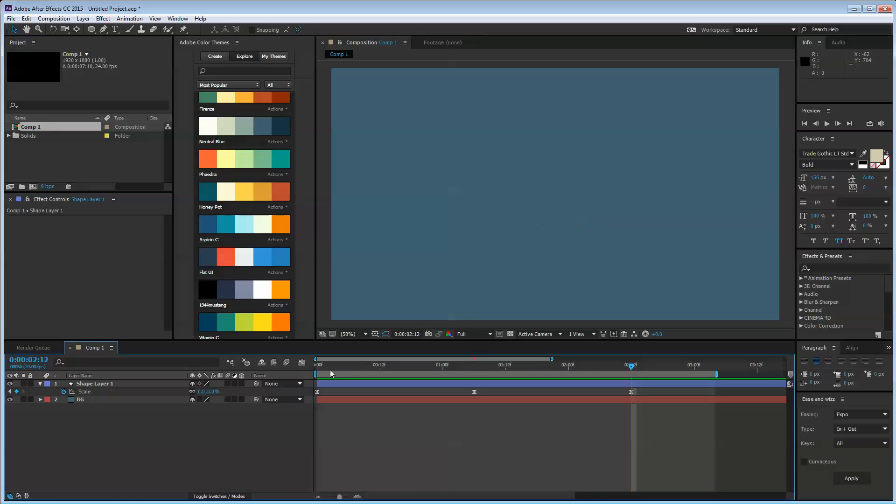
{"action": "left_click_drag", "start_coordinate": [326, 367], "coordinate": [458, 373]}
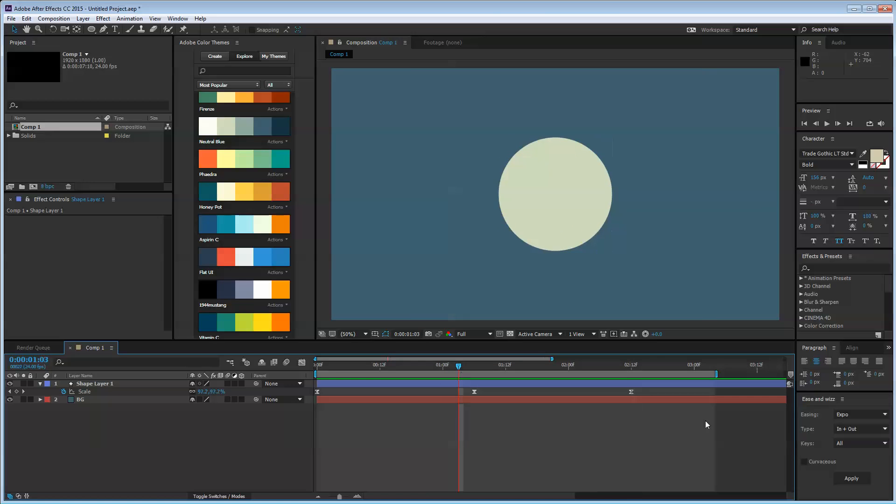
- Show the Graph Editor with the circle layer selected and check its graph type options
{"action": "left_click", "coordinate": [333, 392]}
{"action": "left_click", "coordinate": [333, 386]}
{"action": "left_click", "coordinate": [302, 363]}
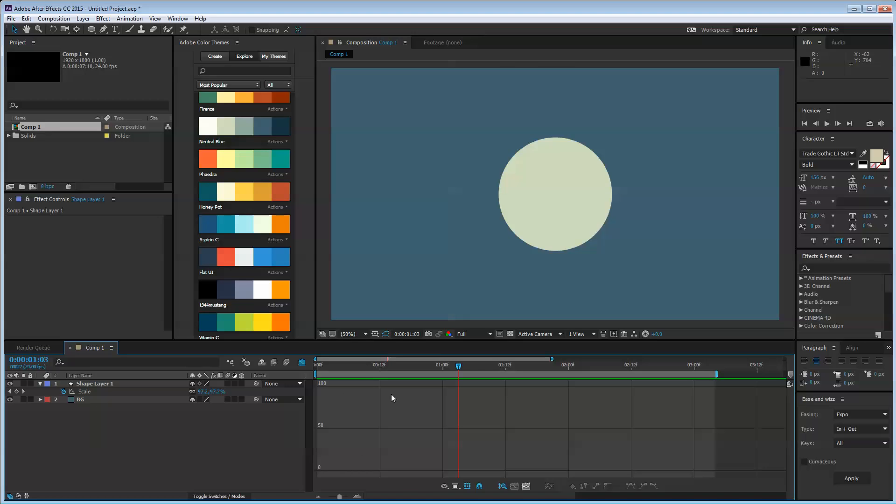
{"action": "left_click", "coordinate": [89, 383]}
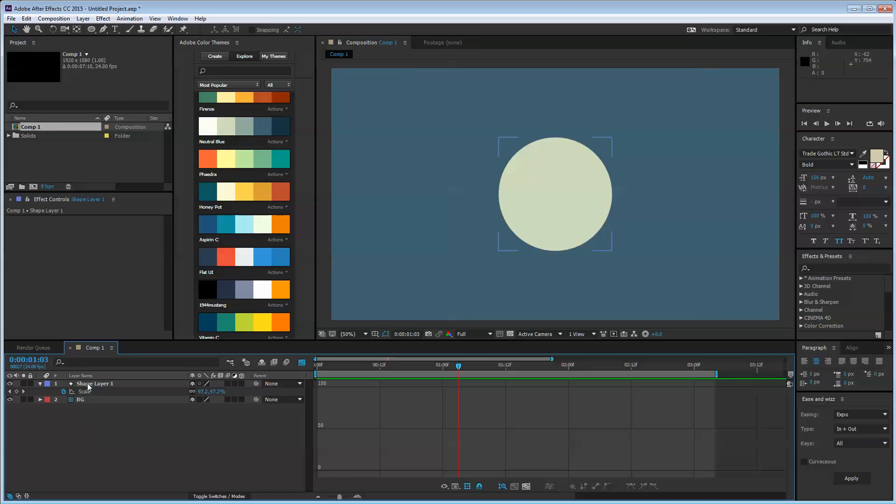
{"action": "left_click", "coordinate": [88, 386]}
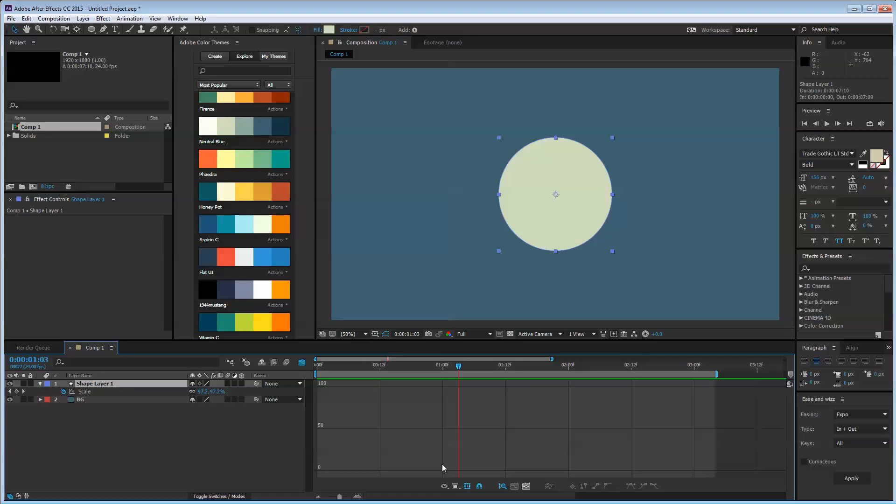
{"action": "left_click", "coordinate": [455, 487]}
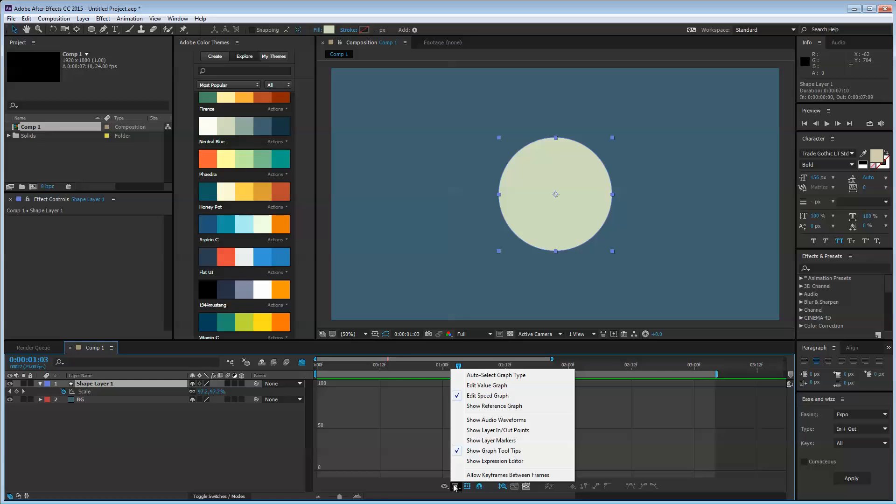
{"action": "left_click", "coordinate": [456, 487]}
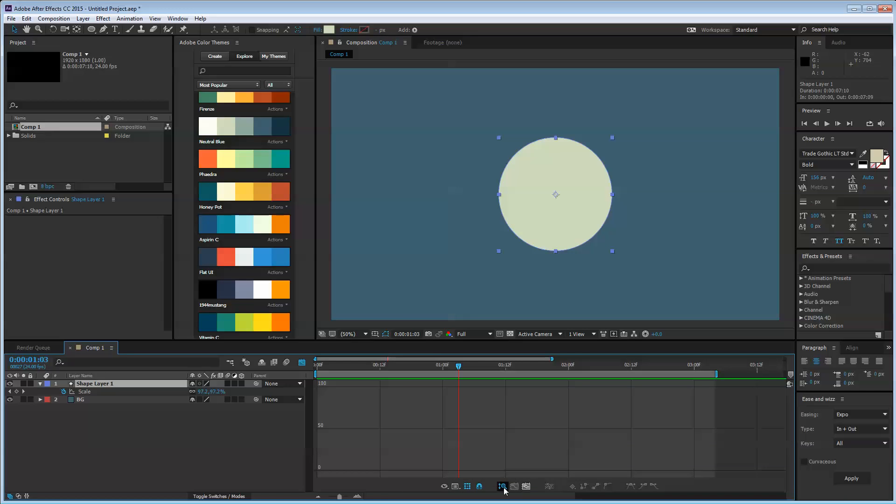
- Enable Show Animated Properties in the Graph Editor and display the circle's Scale speed curve with its layer selected
{"action": "right_click", "coordinate": [409, 408]}
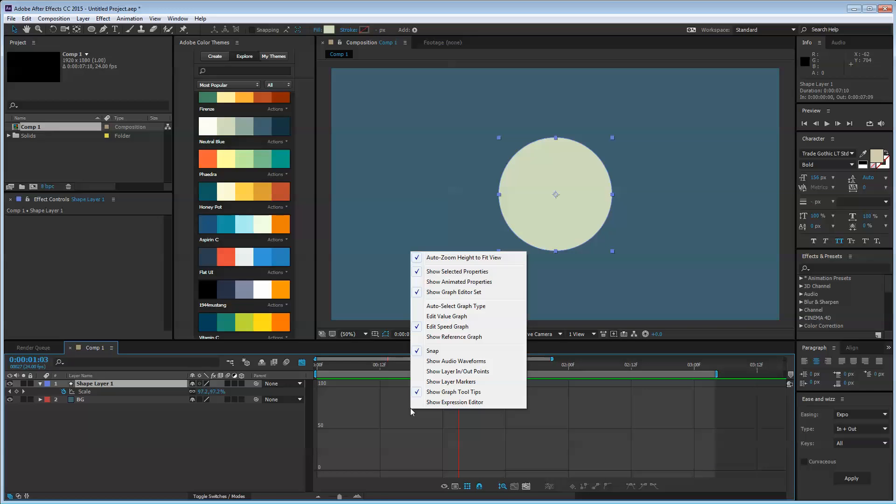
{"action": "left_click", "coordinate": [468, 283]}
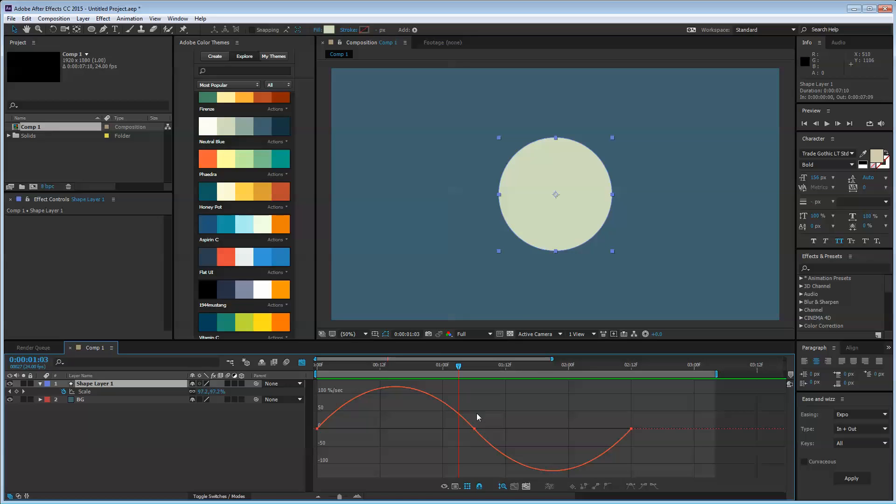
{"action": "left_click", "coordinate": [86, 392]}
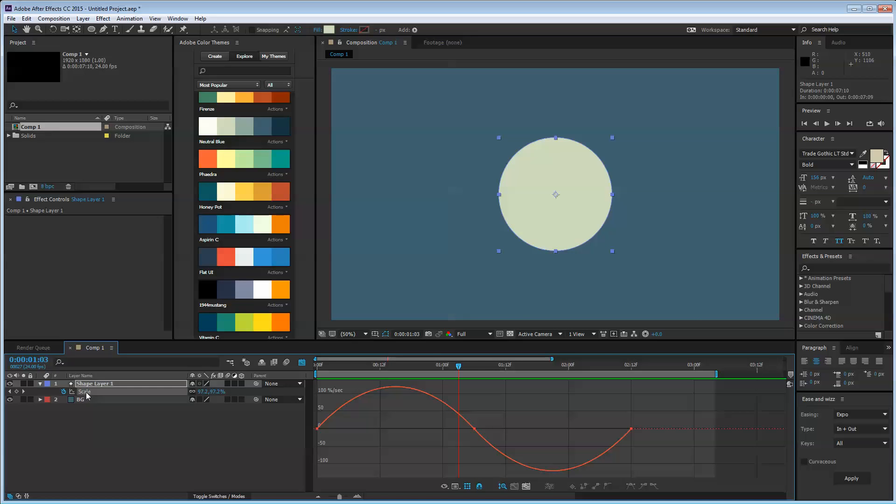
{"action": "left_click", "coordinate": [93, 384]}
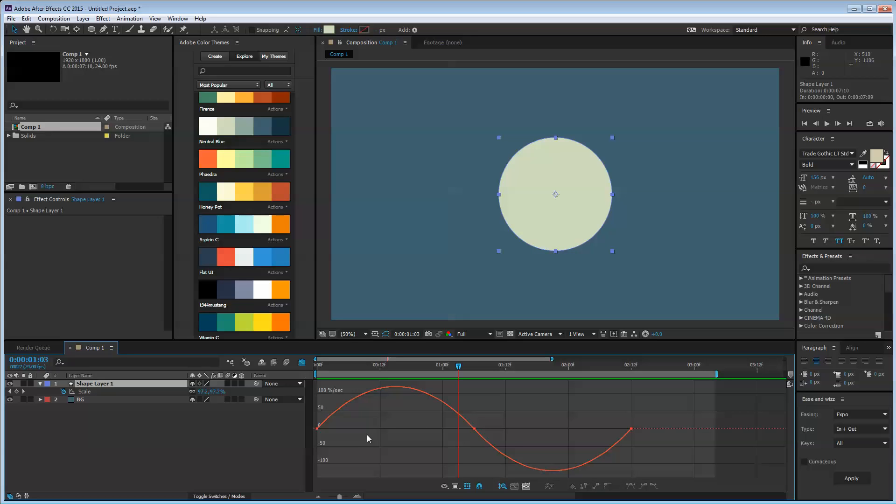
- Check the Graph Editor's property visibility options and compare the graph with the circle layer selected and deselected
{"action": "left_click", "coordinate": [455, 487]}
{"action": "left_click", "coordinate": [427, 489]}
{"action": "left_click", "coordinate": [444, 487]}
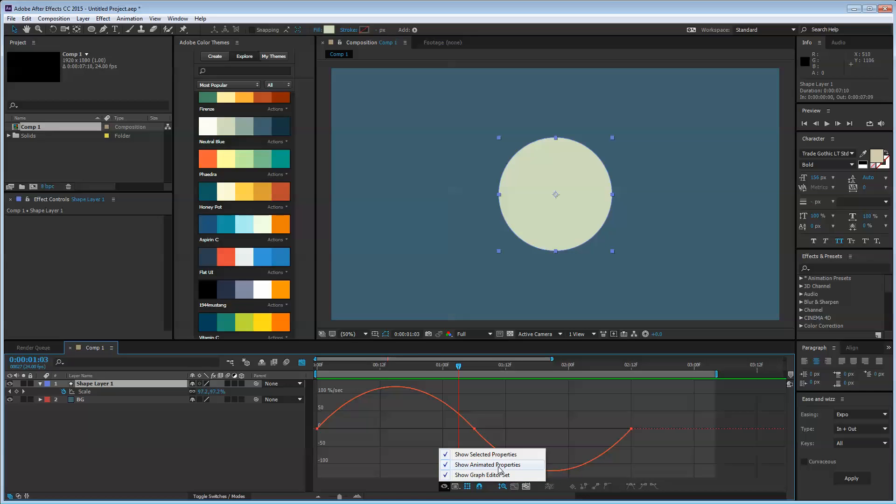
{"action": "left_click", "coordinate": [407, 488]}
{"action": "left_click", "coordinate": [254, 474]}
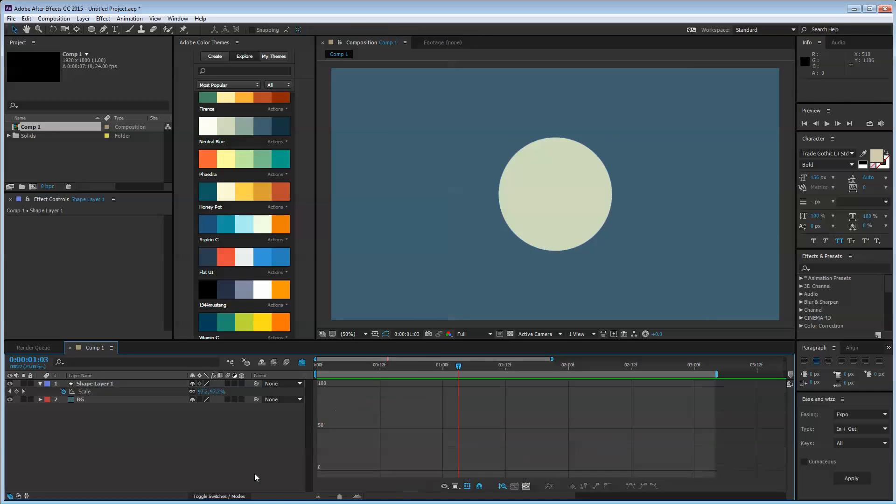
{"action": "left_click", "coordinate": [99, 384]}
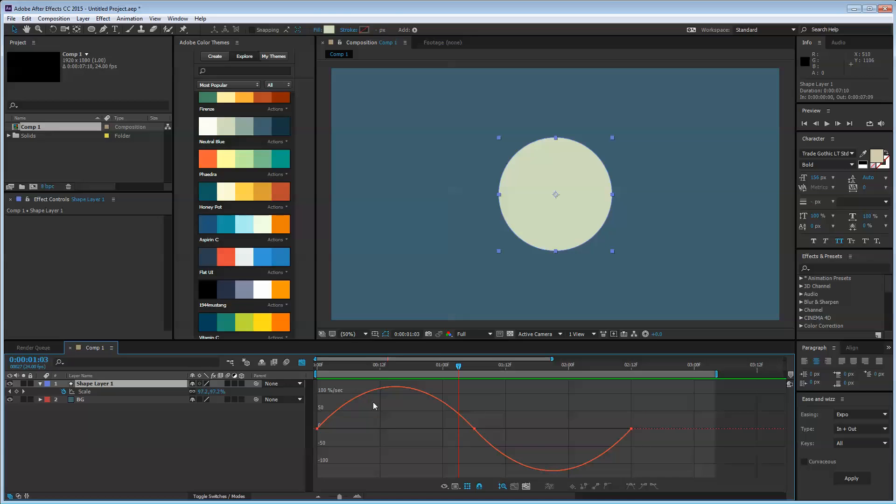
{"action": "left_click", "coordinate": [281, 456]}
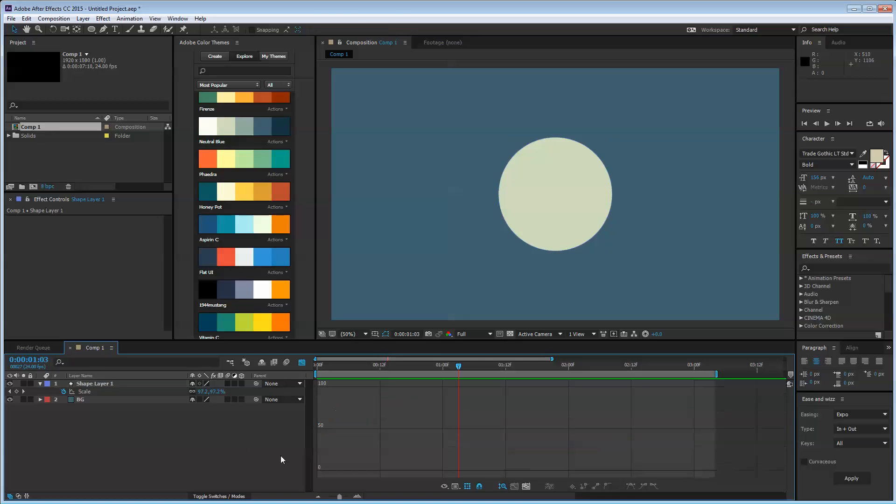
- Set the graph type to Auto-Select Graph Type and show the Scale curve of the circle layer
{"action": "left_click", "coordinate": [457, 488]}
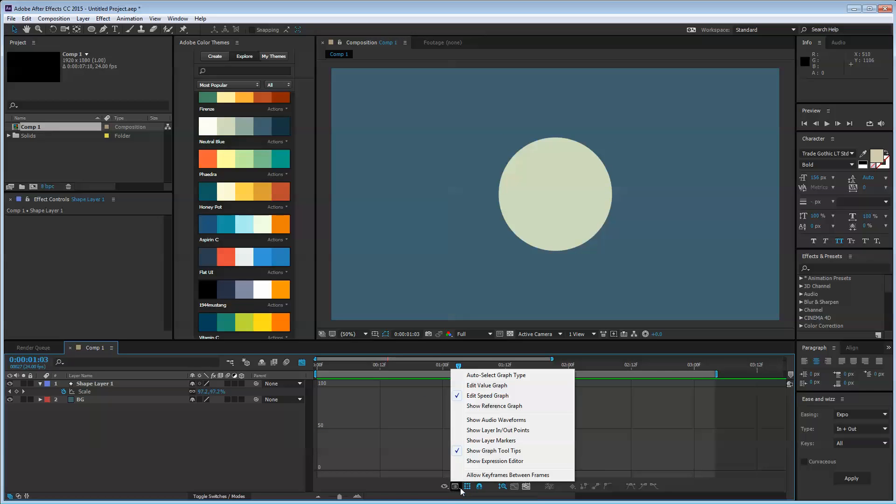
{"action": "left_click", "coordinate": [496, 376]}
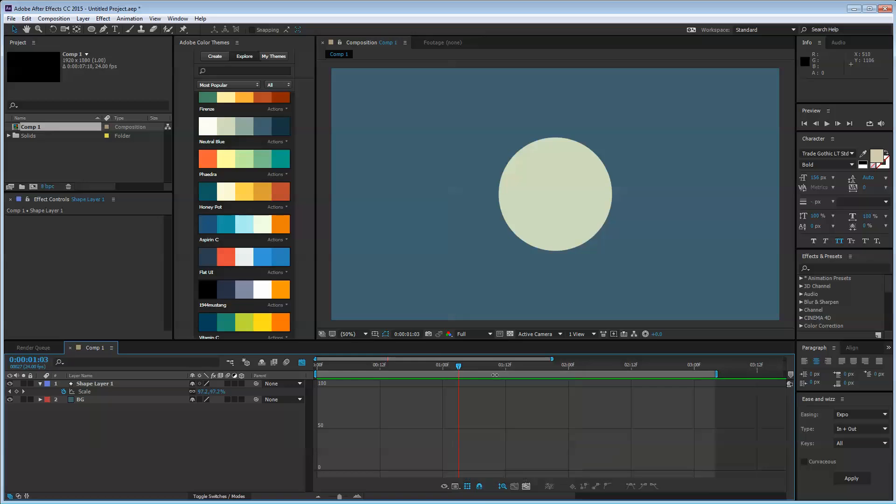
{"action": "left_click", "coordinate": [456, 487]}
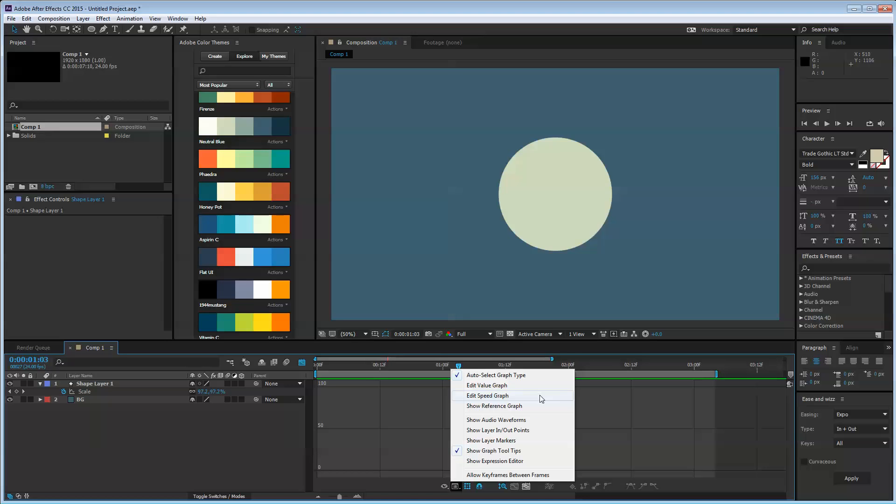
{"action": "left_click", "coordinate": [548, 449]}
{"action": "left_click", "coordinate": [455, 486]}
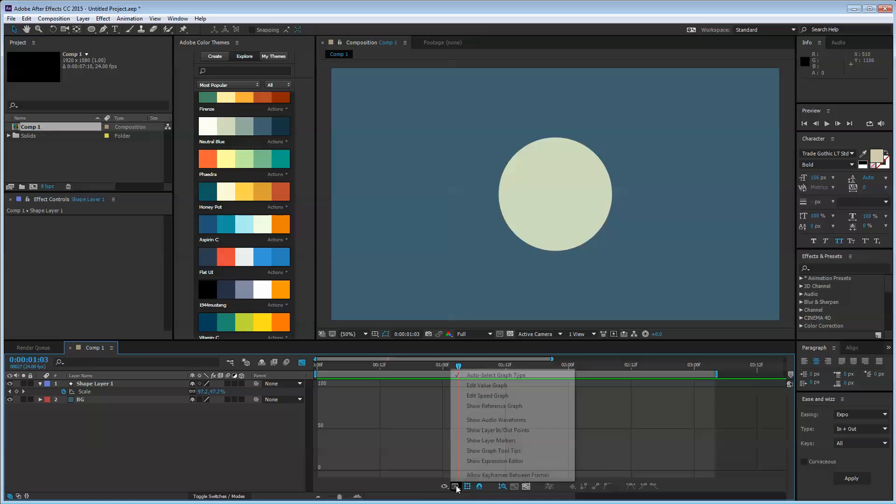
{"action": "left_click", "coordinate": [413, 486]}
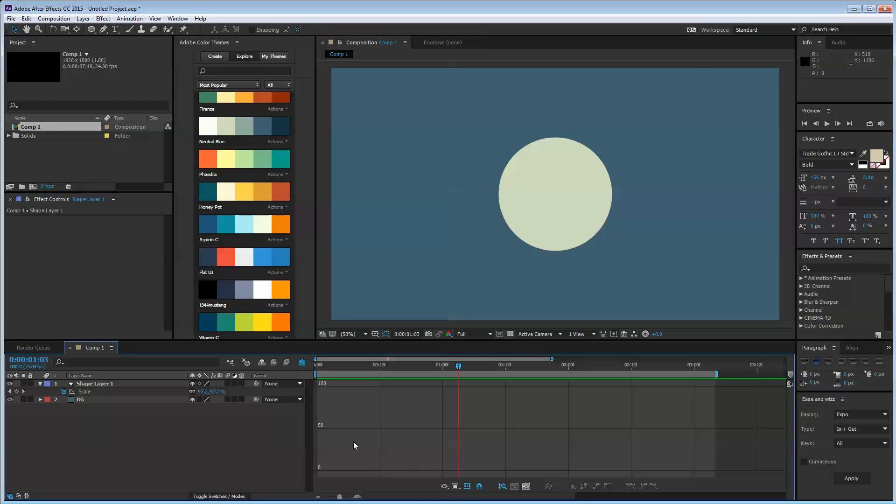
{"action": "left_click", "coordinate": [95, 384]}
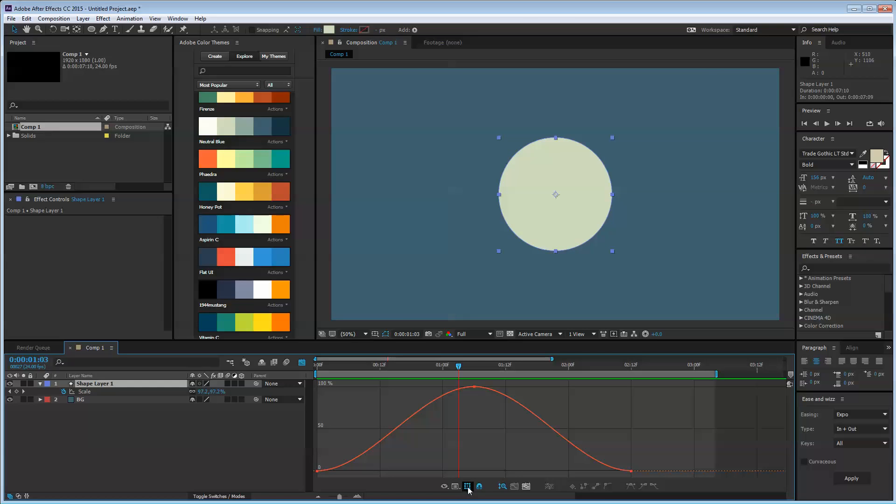
- Turn off the transform box around the selected peak and last Scale keyframes and deselect them
{"action": "left_click", "coordinate": [475, 387]}
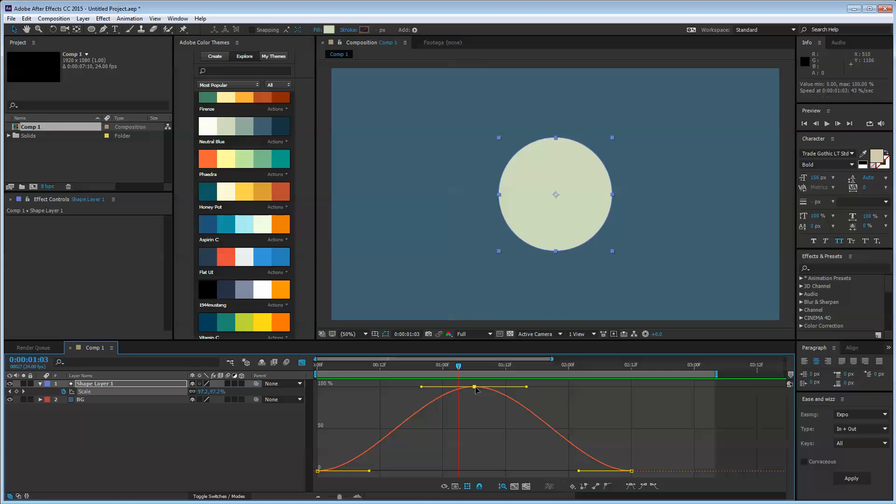
{"action": "left_click", "coordinate": [632, 471], "text": "shift"}
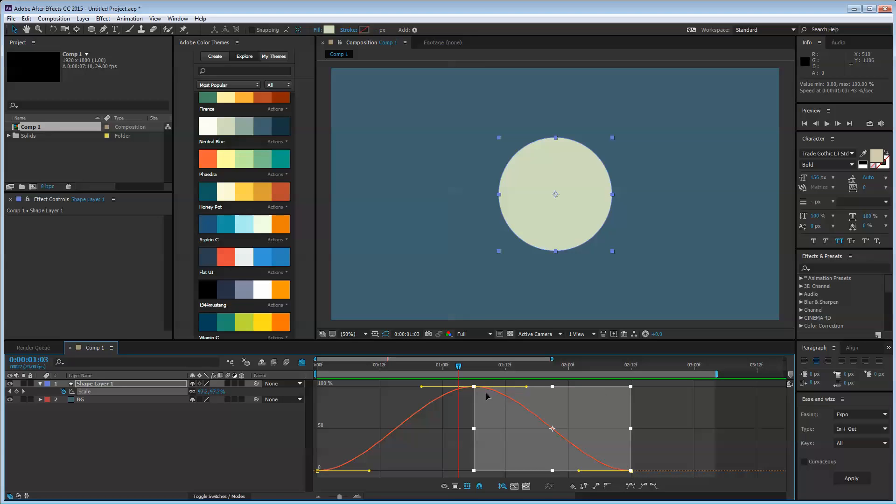
{"action": "left_click", "coordinate": [467, 486]}
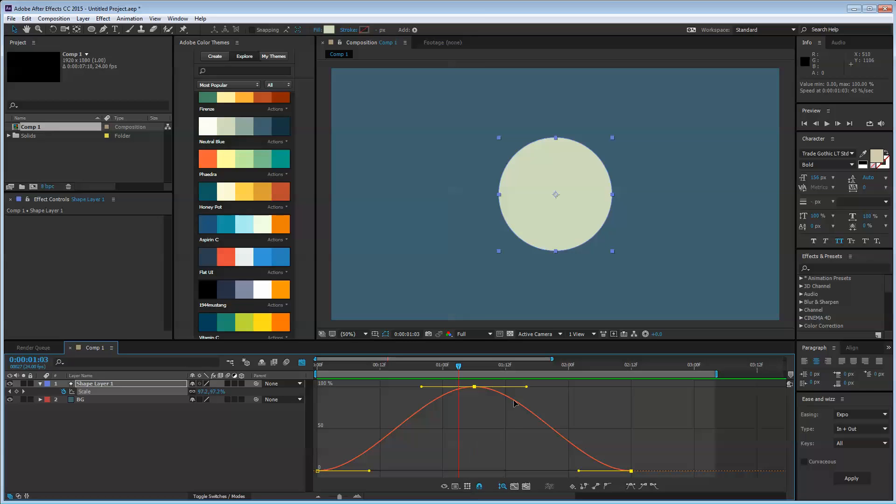
{"action": "left_click", "coordinate": [568, 433]}
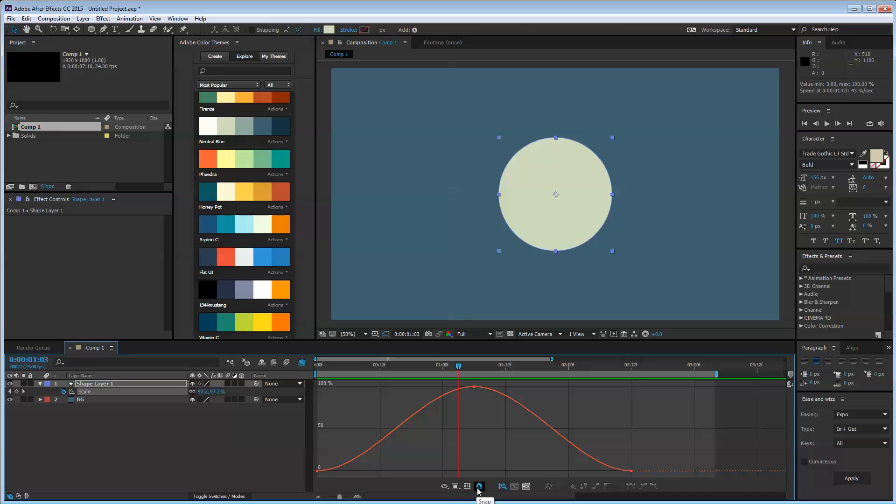
- Turn off snapping and move the circle's peak Scale keyframe to 0:00:01:03, undoing a trial move to an earlier time
{"action": "left_click", "coordinate": [475, 387]}
{"action": "left_click_drag", "start_coordinate": [475, 387], "coordinate": [430, 402]}
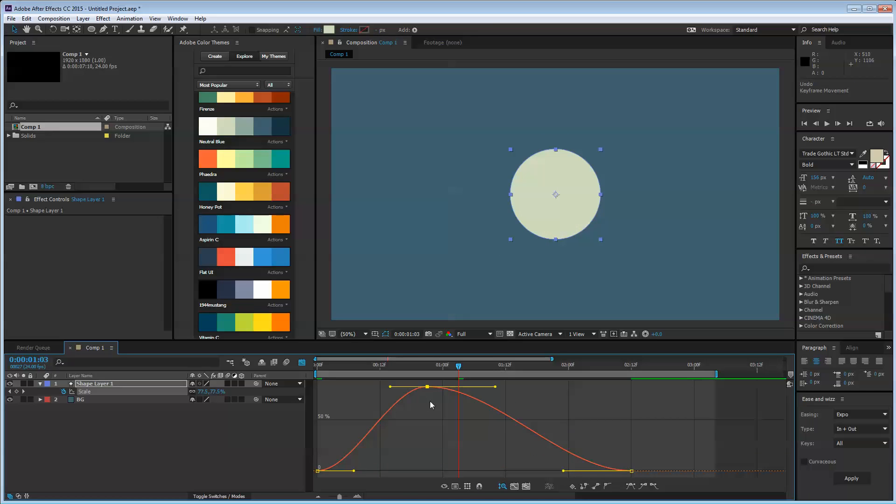
{"action": "key", "text": "ctrl+z"}
{"action": "left_click", "coordinate": [544, 458]}
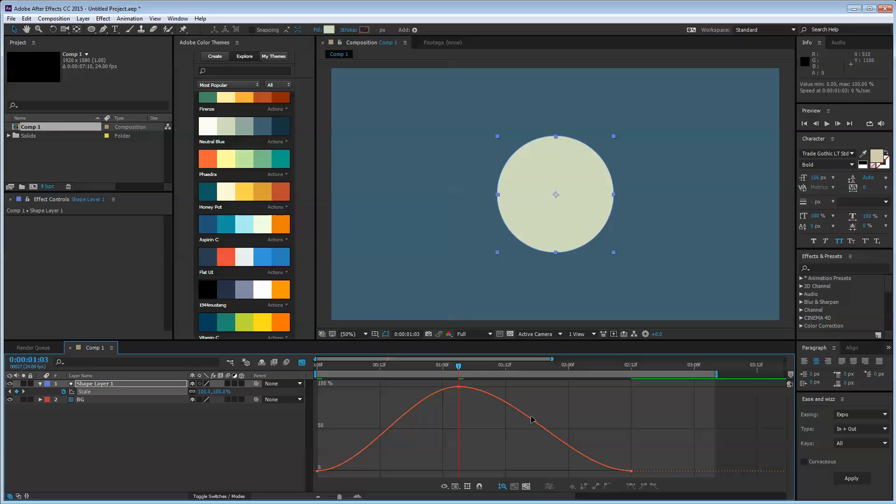
- Compare fitting the Graph Editor view to the whole Scale curve and to only its first and peak keyframes
{"action": "left_click", "coordinate": [527, 486]}
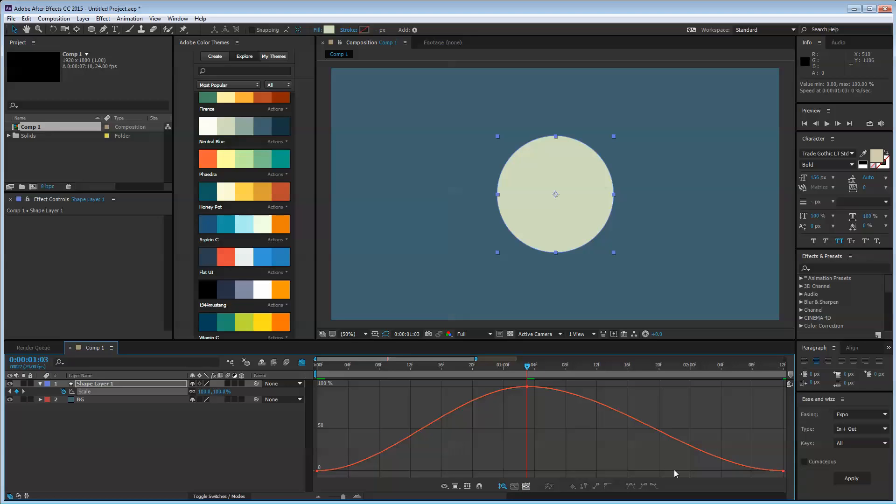
{"action": "left_click", "coordinate": [527, 387]}
{"action": "left_click", "coordinate": [317, 471], "text": "shift"}
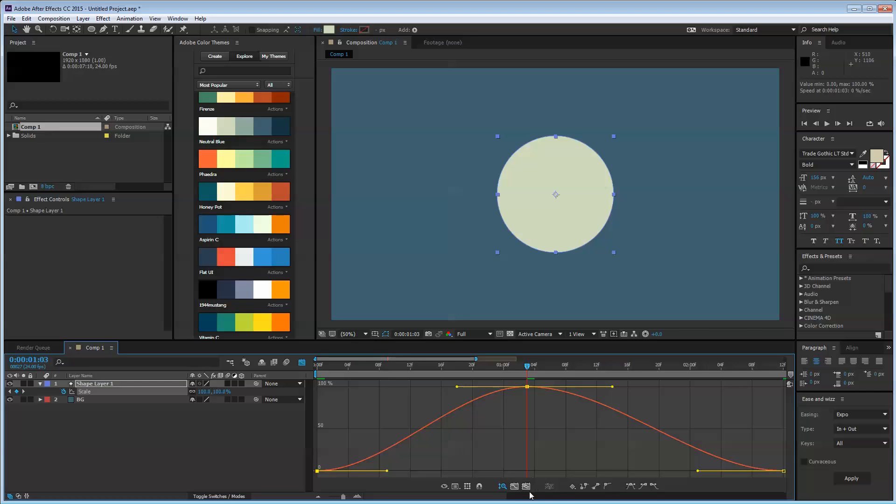
{"action": "left_click", "coordinate": [503, 487]}
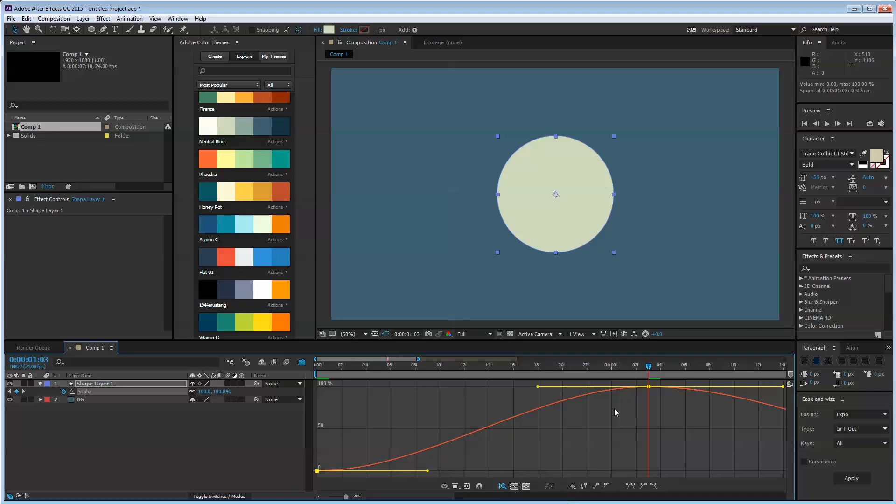
{"action": "left_click", "coordinate": [515, 487]}
{"action": "left_click", "coordinate": [581, 450]}
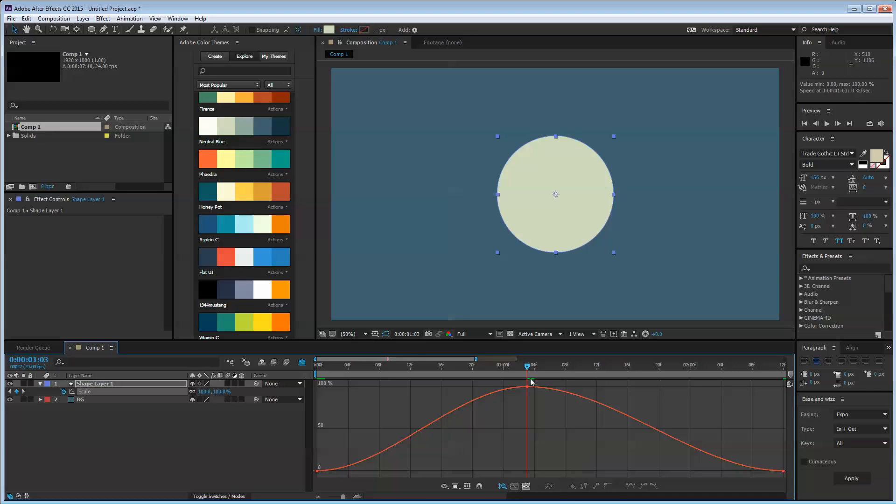
- Select Scale keyframes on the curve to inspect their Bezier handles and clear the selection
{"action": "left_click", "coordinate": [317, 471]}
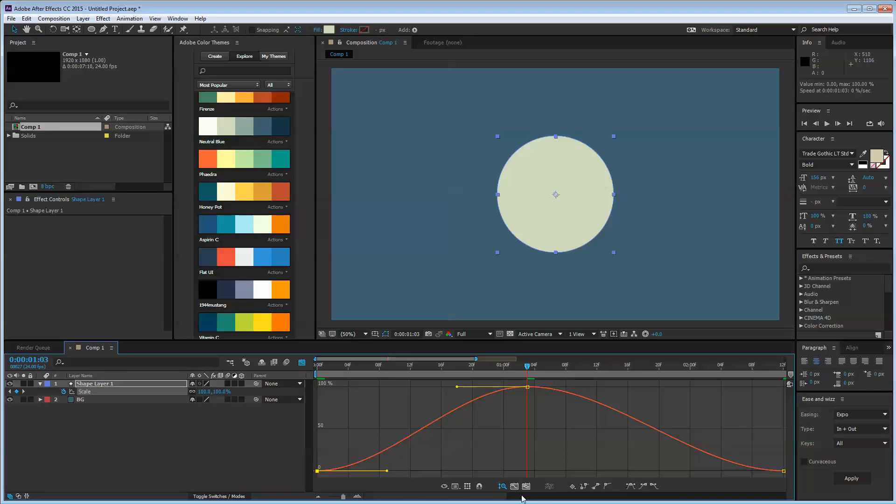
{"action": "left_click", "coordinate": [551, 465]}
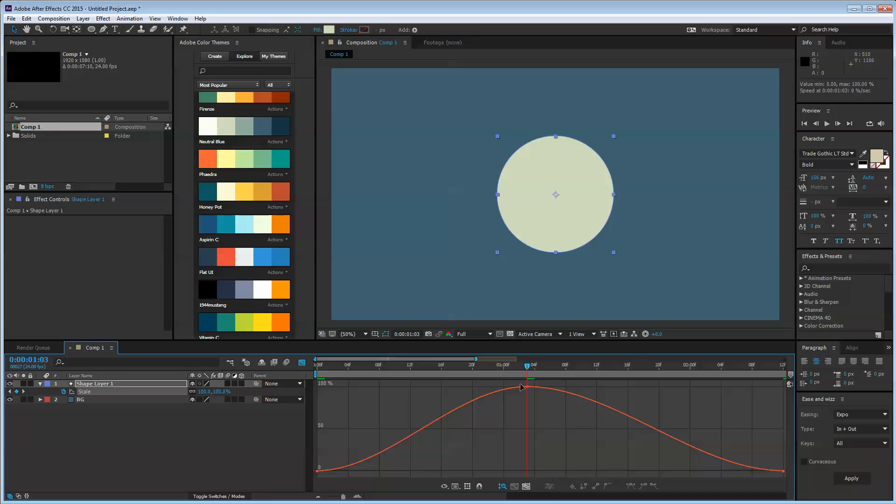
{"action": "key", "text": "ctrl+a"}
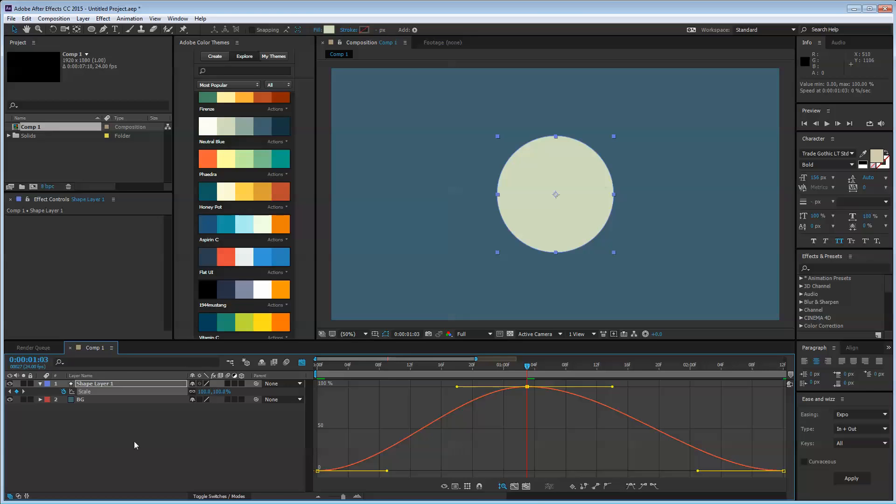
{"action": "left_click", "coordinate": [272, 435]}
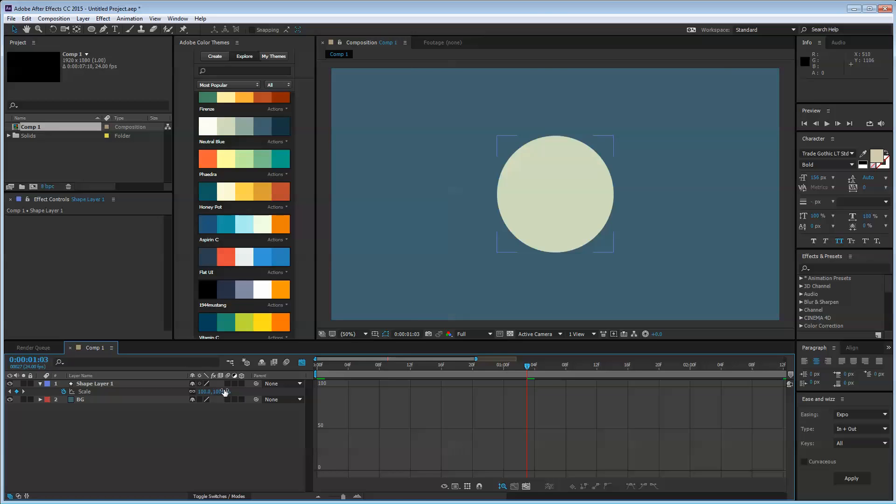
- Check Scale's Separate Dimensions option, and reveal the circle's Position property and separate it into X Position and Y Position
{"action": "right_click", "coordinate": [90, 392]}
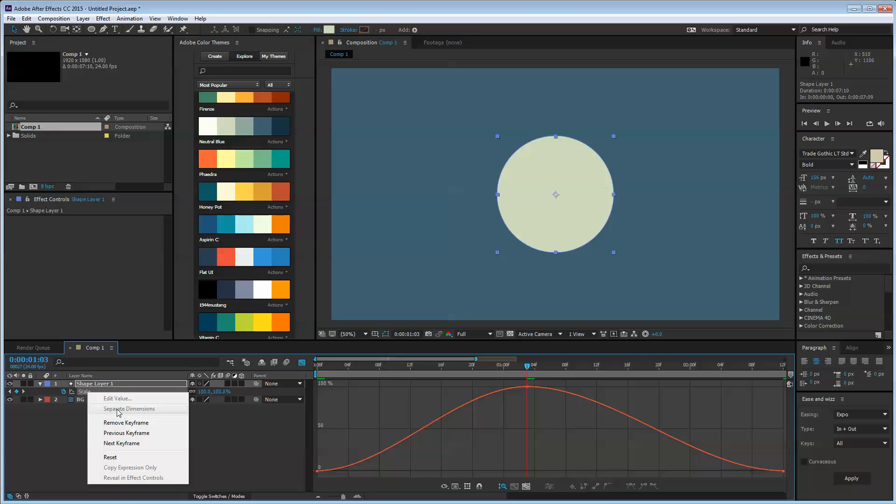
{"action": "left_click", "coordinate": [66, 409]}
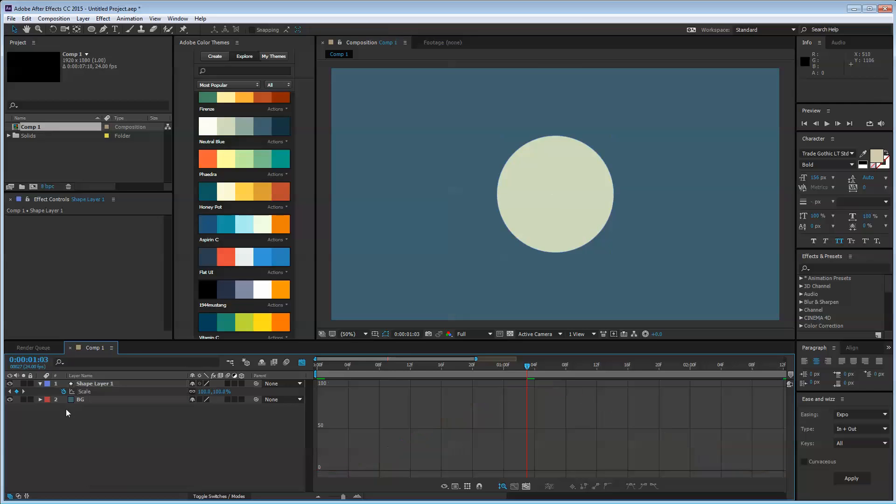
{"action": "left_click", "coordinate": [91, 386]}
{"action": "key", "text": "shift+p"}
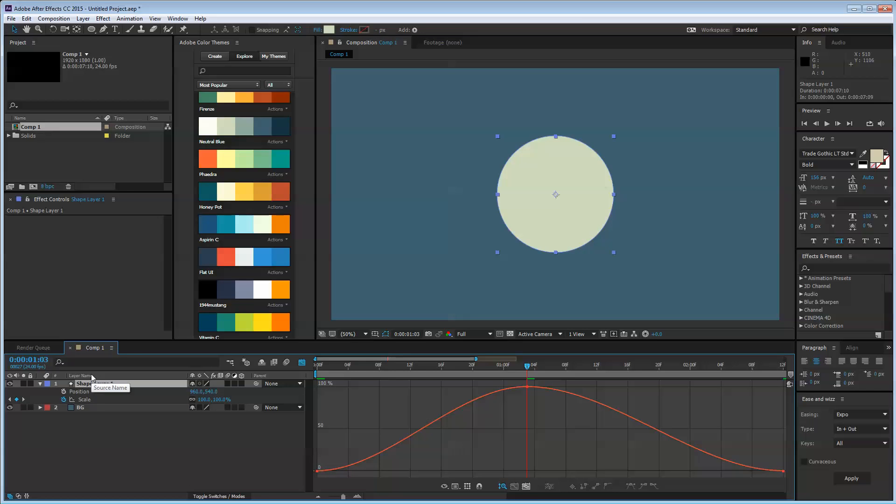
{"action": "right_click", "coordinate": [79, 396]}
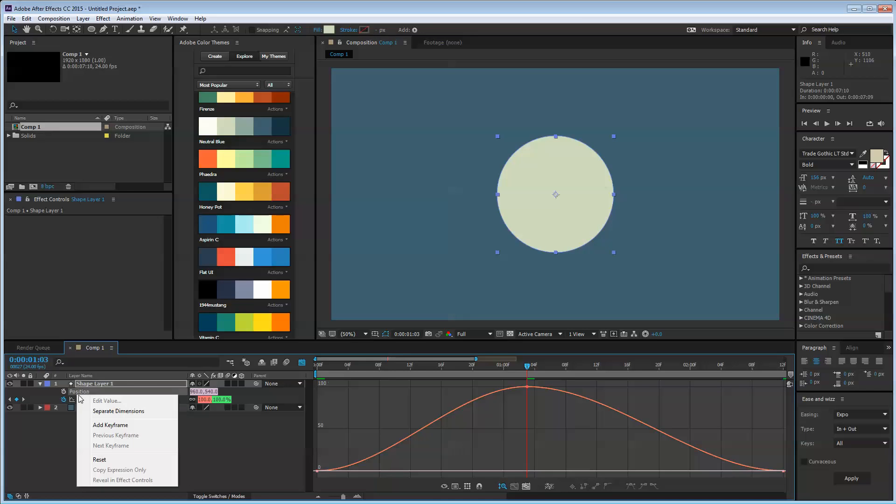
{"action": "left_click", "coordinate": [113, 411]}
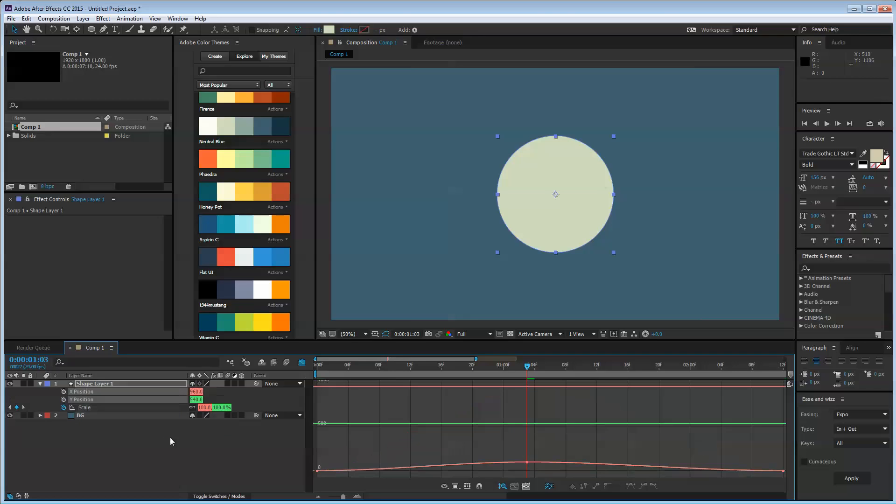
{"action": "left_click", "coordinate": [84, 400]}
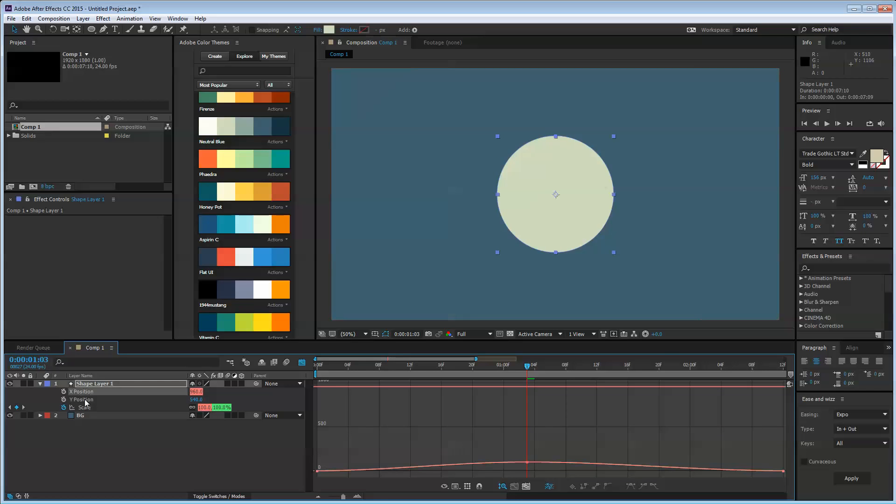
{"action": "left_click", "coordinate": [131, 453]}
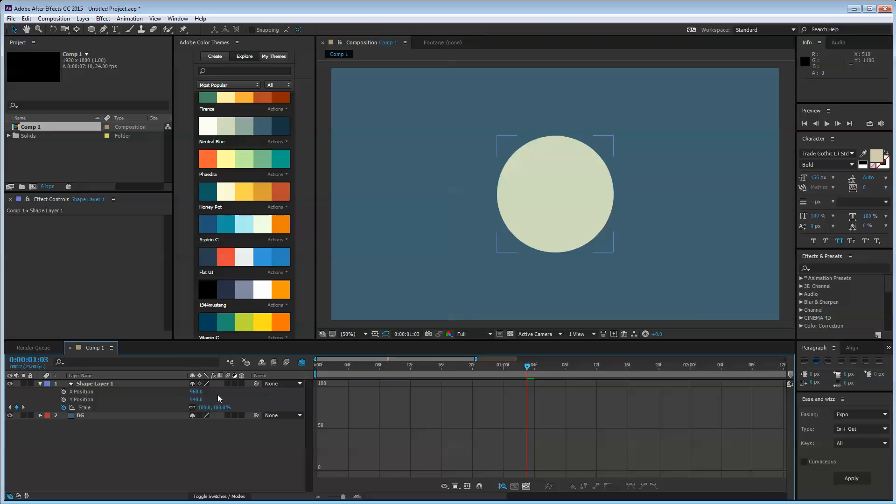
- Undo the separation of the circle's Position into X and Y dimensions and clear the selection
{"action": "left_click", "coordinate": [172, 464]}
{"action": "key", "text": "ctrl+z"}
{"action": "key", "text": "F2"}
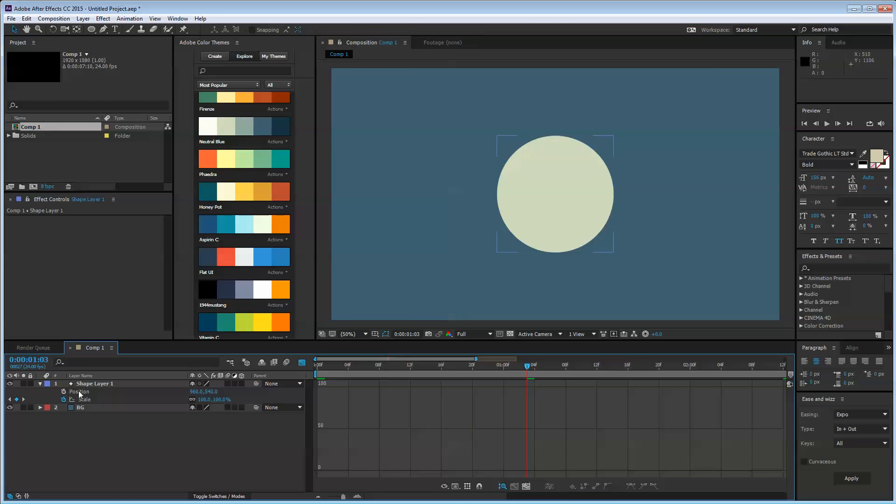
- Try separating the dimensions of the circle's Position from the Graph Editor and undo it
{"action": "left_click", "coordinate": [84, 400]}
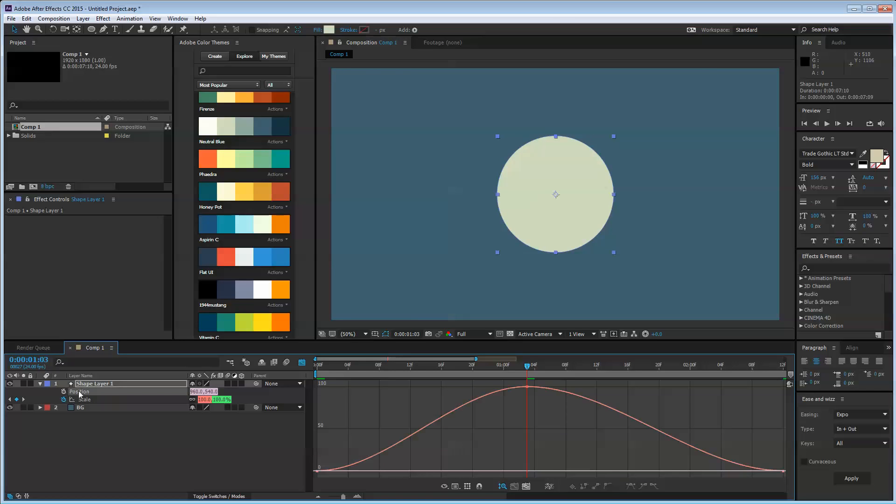
{"action": "left_click", "coordinate": [549, 487]}
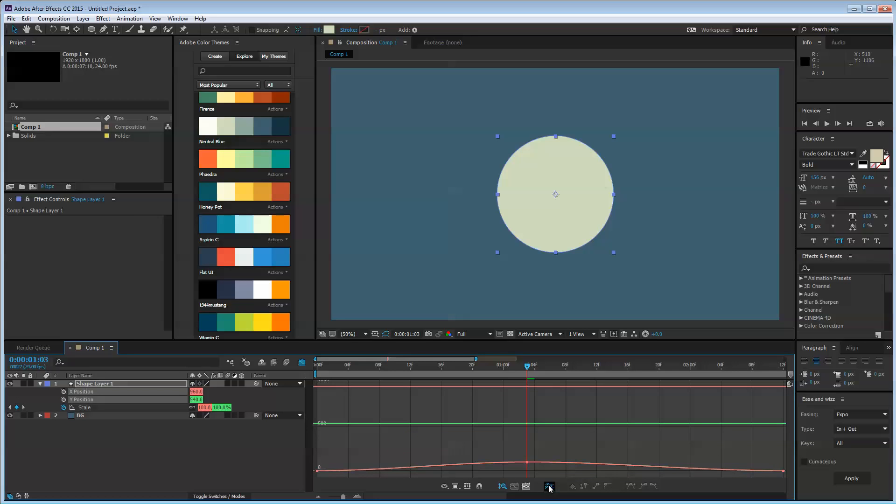
{"action": "key", "text": "ctrl+z"}
{"action": "left_click", "coordinate": [125, 441]}
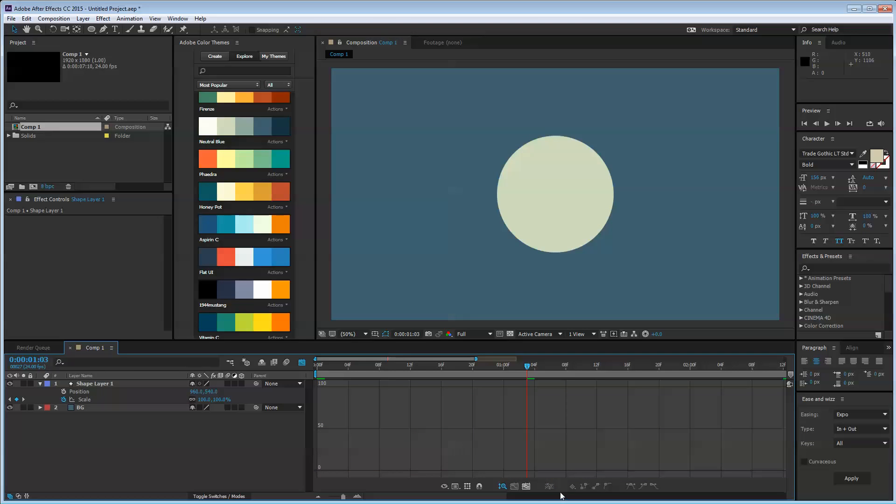
- Switch from the Graph Editor to layer bars, reveal only the circle's Scale, and convert all three of its keyframes to linear
{"action": "left_click", "coordinate": [92, 401]}
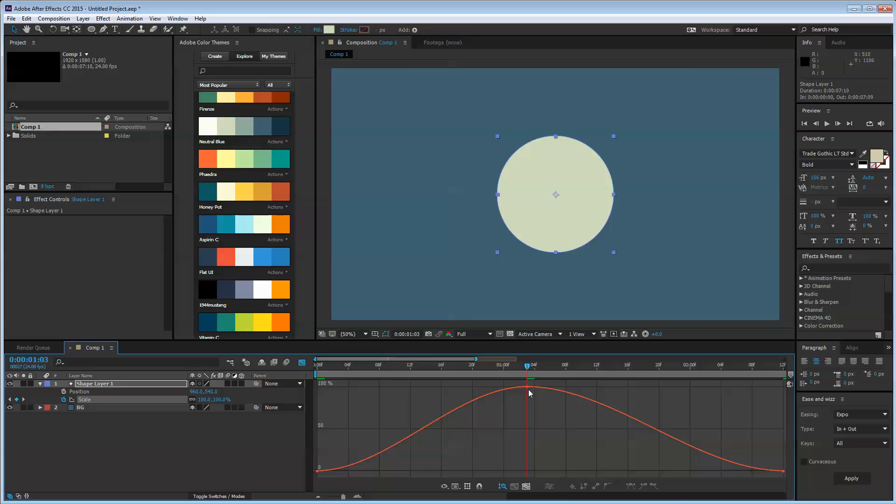
{"action": "left_click", "coordinate": [302, 362]}
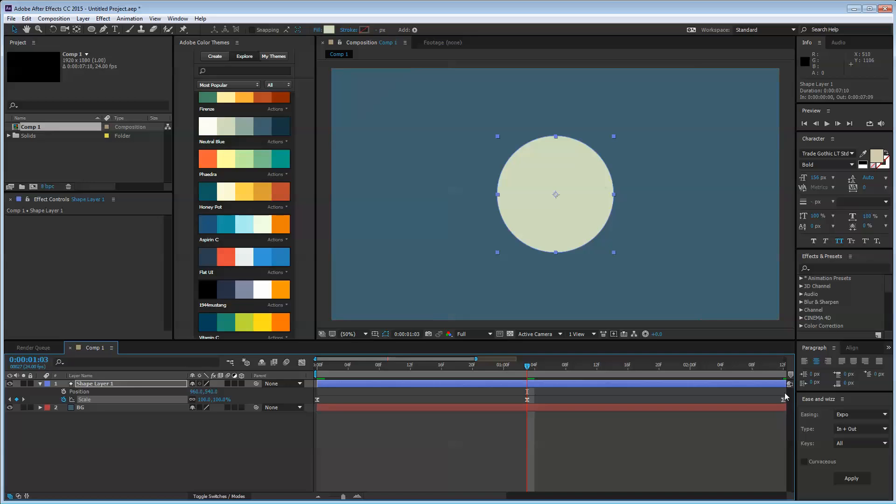
{"action": "left_click", "coordinate": [140, 382]}
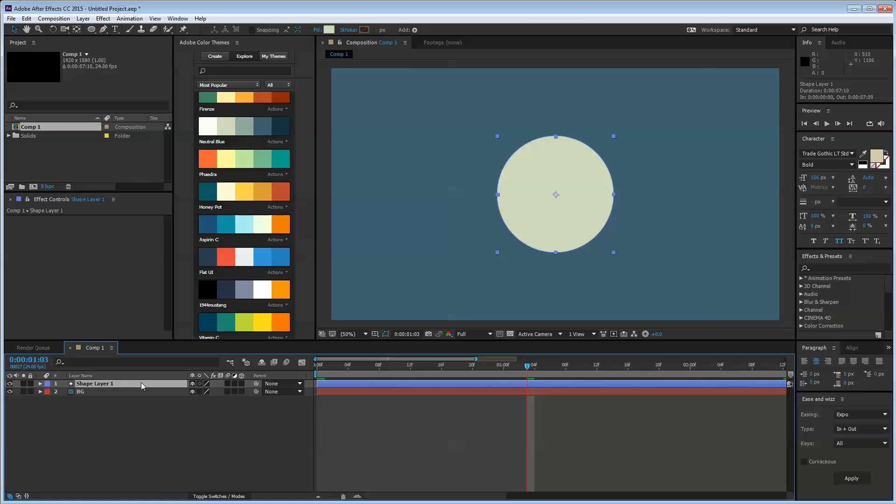
{"action": "key", "text": "s"}
{"action": "left_click", "coordinate": [217, 429]}
{"action": "left_click", "coordinate": [783, 393]}
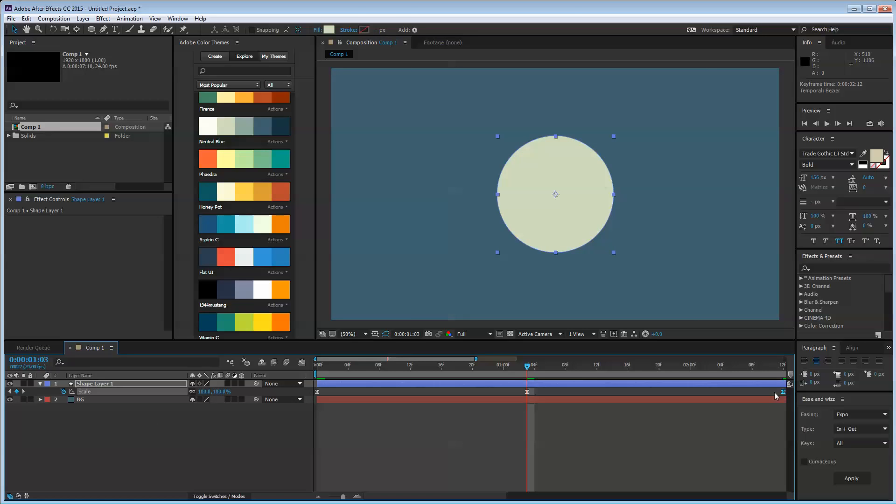
{"action": "left_click", "coordinate": [316, 394]}
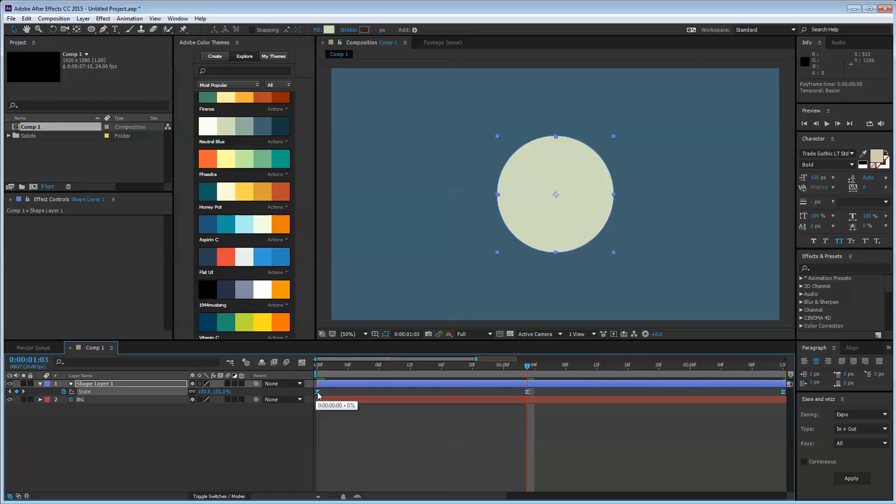
{"action": "left_click", "coordinate": [318, 393], "text": "ctrl"}
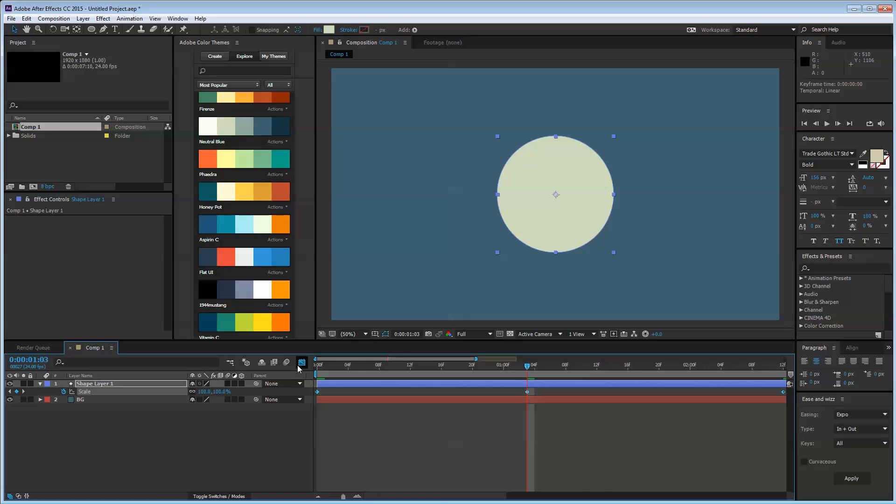
- Show the linear Scale curve in the Graph Editor and check the available graph types
{"action": "left_click", "coordinate": [300, 364]}
{"action": "left_click", "coordinate": [316, 472]}
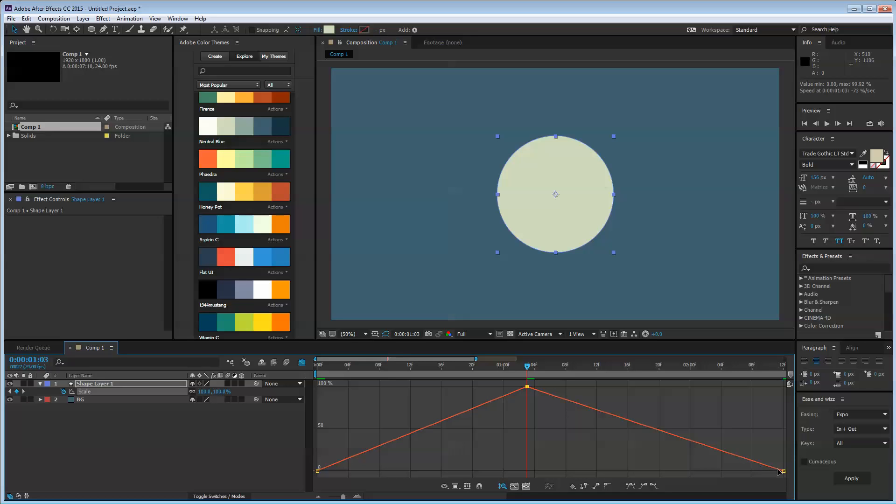
{"action": "left_click", "coordinate": [456, 487]}
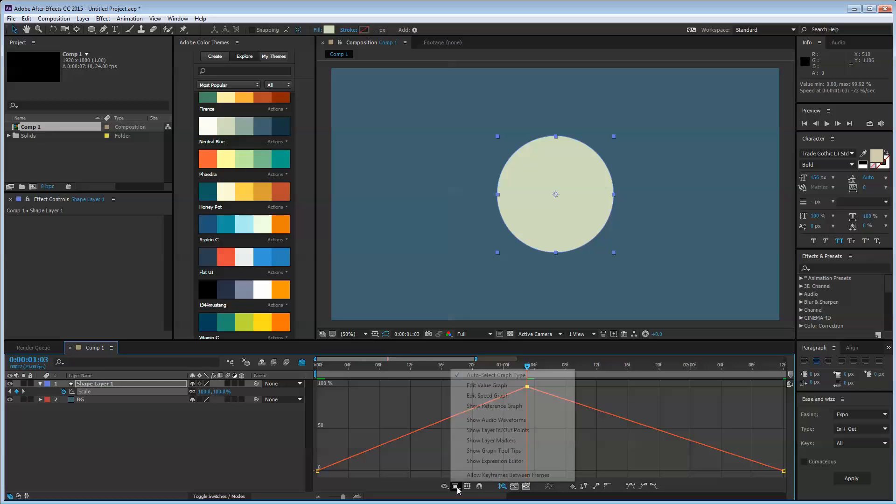
{"action": "left_click", "coordinate": [432, 455]}
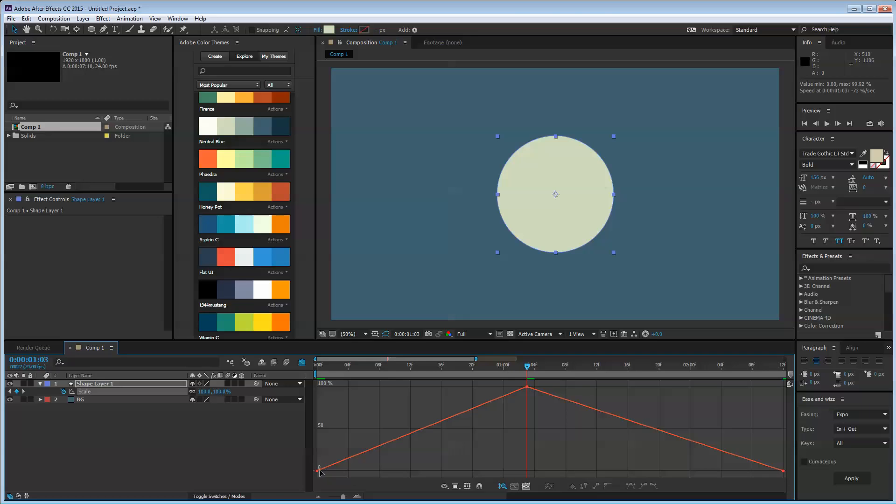
- Preview the circle's linear scale animation from the first frame
{"action": "left_click_drag", "start_coordinate": [355, 365], "coordinate": [350, 443]}
{"action": "key", "text": "k"}
{"action": "key", "text": "Home"}
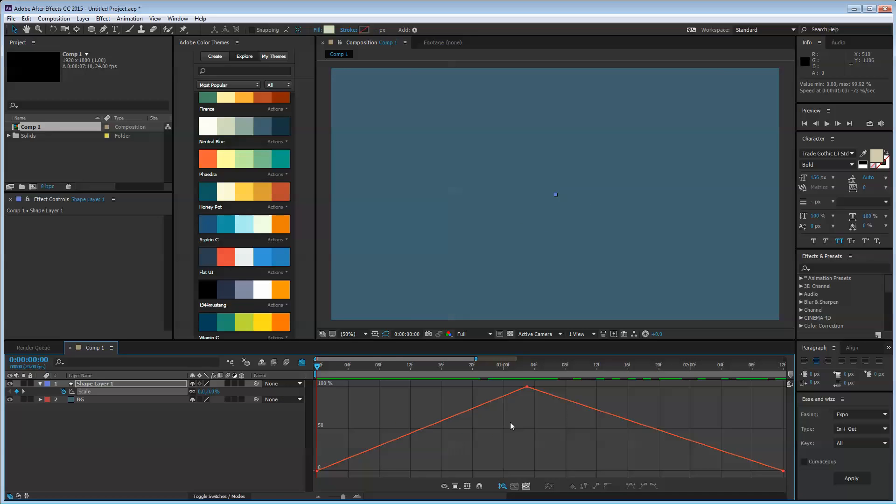
{"action": "key", "text": "space"}
{"action": "key", "text": "space"}
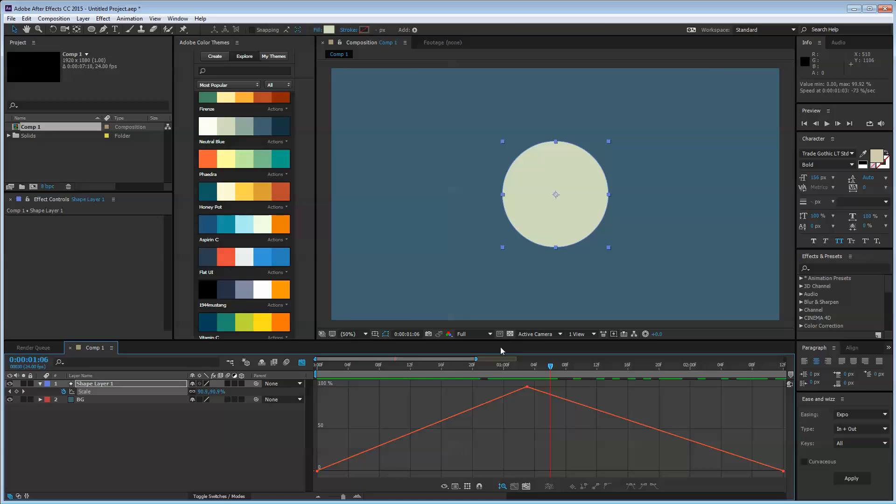
{"action": "key", "text": "space"}
{"action": "key", "text": "space"}
- Move the circle's peak Scale keyframe to 0:00:01:06 in the Graph Editor and play the animation
{"action": "left_click", "coordinate": [302, 362]}
{"action": "left_click", "coordinate": [302, 362]}
{"action": "left_click_drag", "start_coordinate": [526, 387], "coordinate": [551, 387]}
{"action": "left_click", "coordinate": [615, 397]}
{"action": "key", "text": "space"}
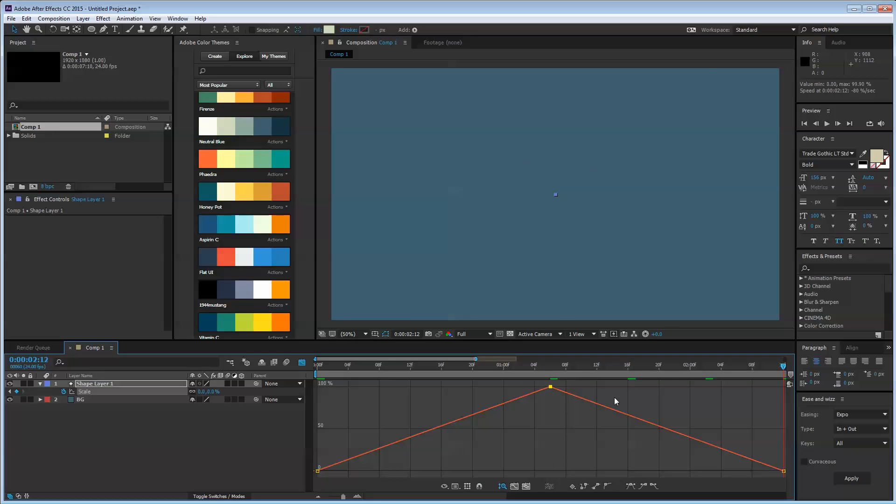
- Select the peak Scale keyframe and compare its display in layer bars with its display in the Graph Editor
{"action": "left_click", "coordinate": [551, 387]}
{"action": "left_click", "coordinate": [681, 392]}
{"action": "left_click", "coordinate": [550, 387]}
{"action": "left_click", "coordinate": [301, 362]}
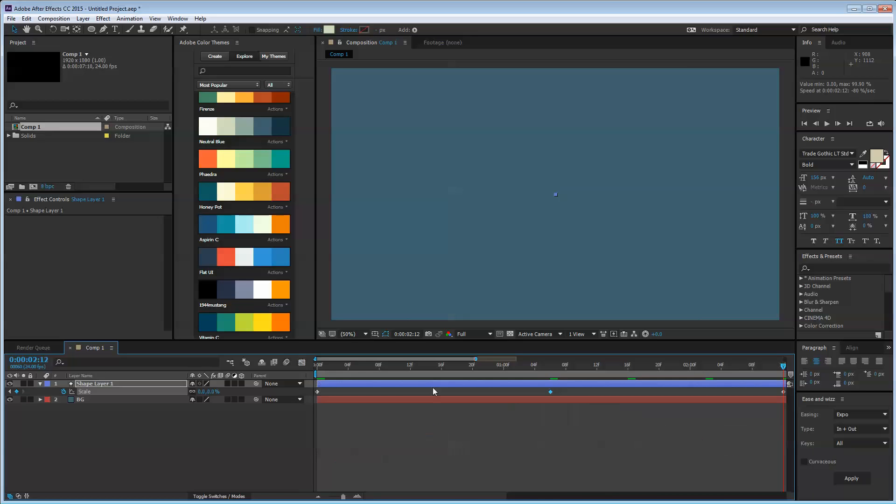
{"action": "left_click", "coordinate": [302, 362]}
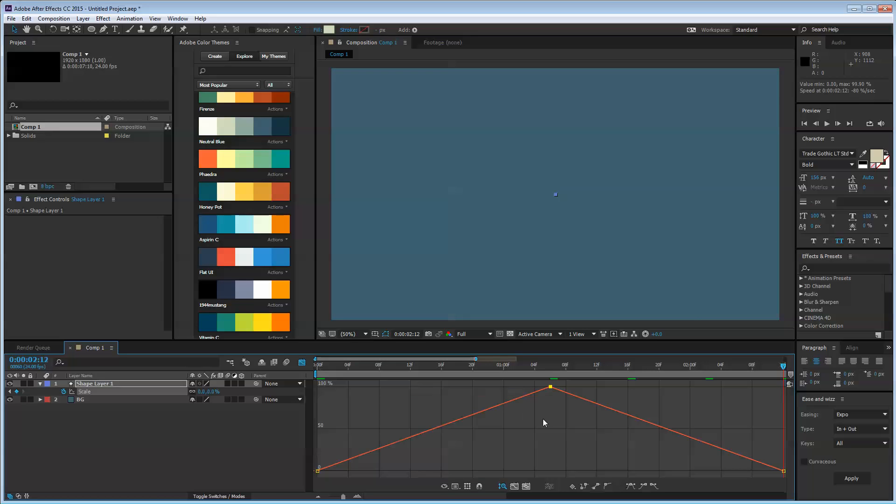
- Examine the editing options for the peak Scale keyframe and the Graph Editor's display options
{"action": "left_click", "coordinate": [572, 487]}
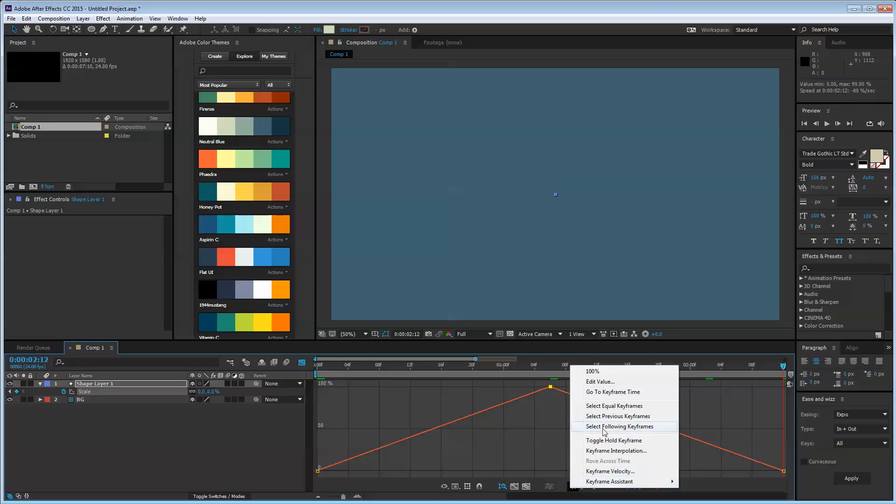
{"action": "left_click", "coordinate": [531, 410]}
{"action": "right_click", "coordinate": [550, 388]}
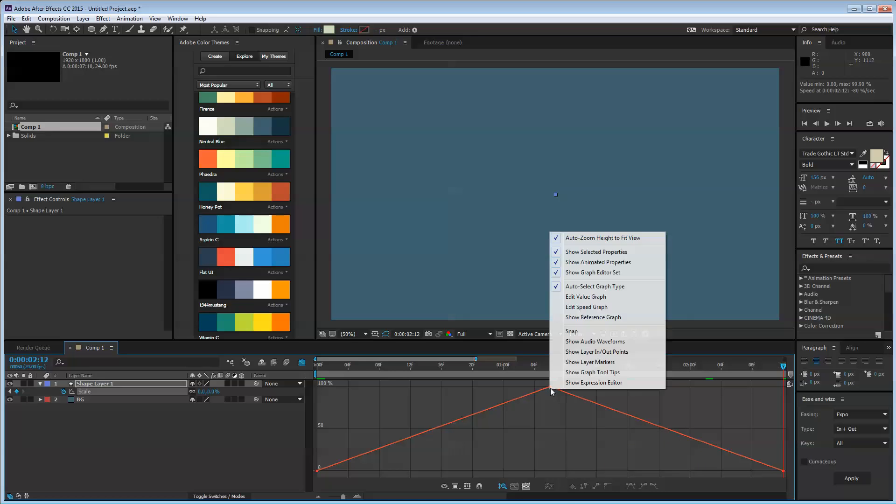
{"action": "left_click", "coordinate": [547, 396]}
{"action": "left_click", "coordinate": [551, 387]}
{"action": "right_click", "coordinate": [553, 388]}
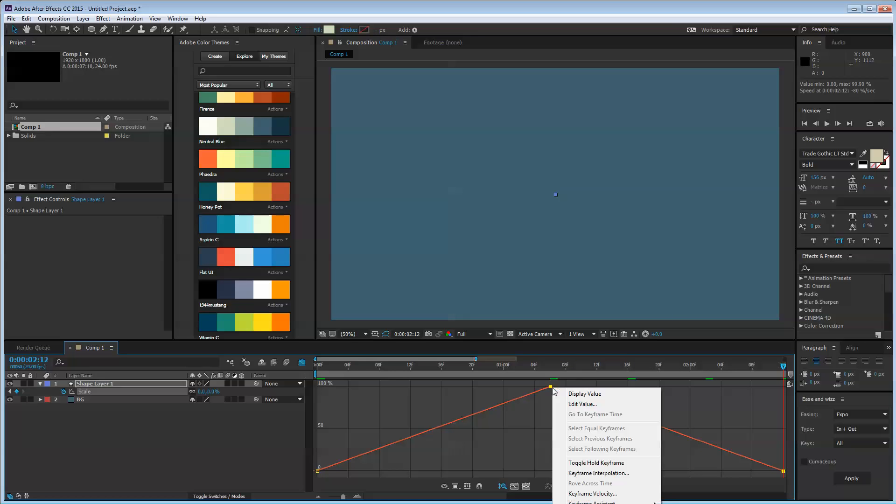
{"action": "left_click", "coordinate": [522, 427]}
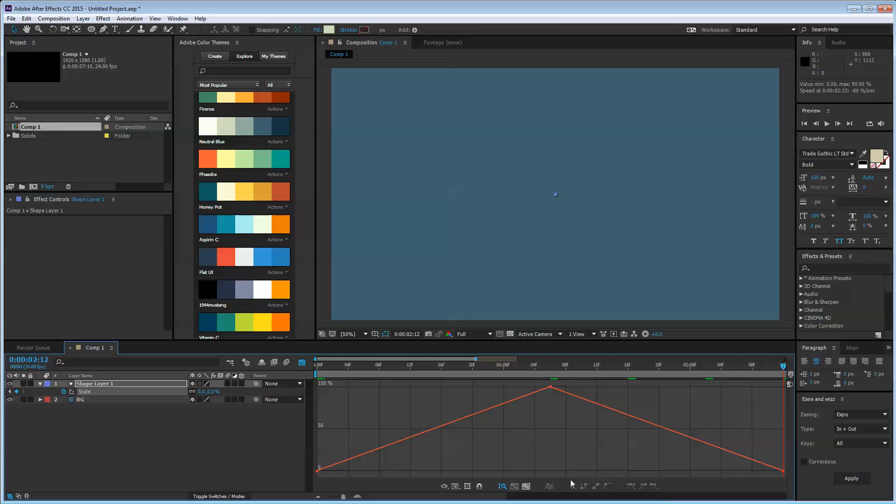
- Try Auto Bezier on the peak Scale keyframe and convert it back to linear
{"action": "left_click", "coordinate": [551, 387]}
{"action": "left_click", "coordinate": [549, 390]}
{"action": "left_click", "coordinate": [550, 390]}
{"action": "left_click", "coordinate": [607, 487]}
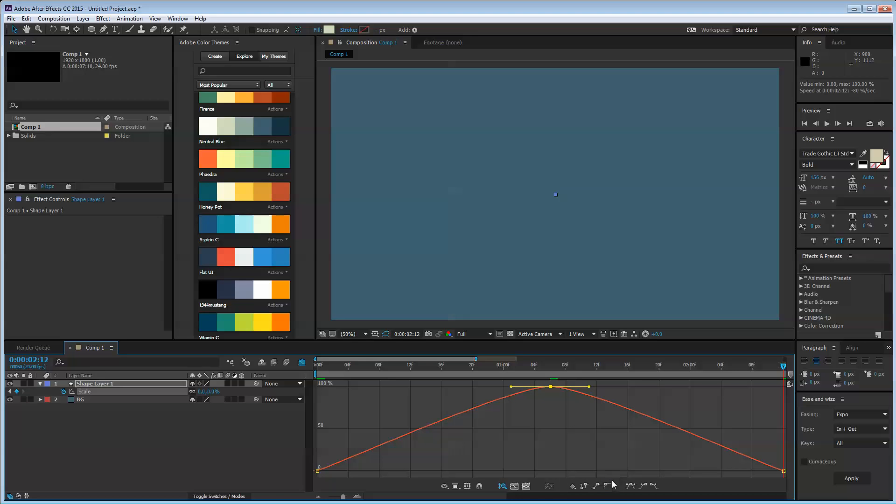
{"action": "left_click", "coordinate": [553, 388], "text": "ctrl"}
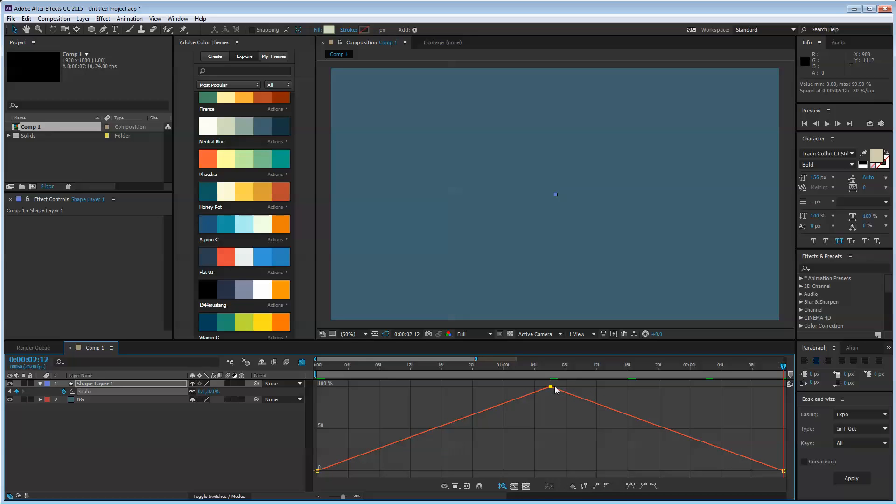
- Try adjusting the outgoing Bezier handle of the peak Scale keyframe after reapplying Auto Bezier, and return the keyframe to linear
{"action": "left_click", "coordinate": [607, 486]}
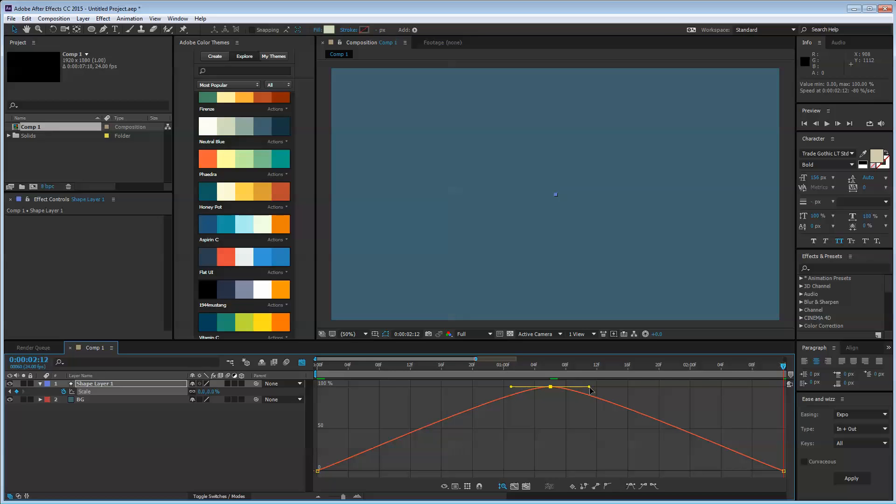
{"action": "mouse_move", "coordinate": [590, 388]}
{"action": "left_mouse_down"}
{"action": "mouse_move", "coordinate": [680, 393]}
{"action": "mouse_move", "coordinate": [596, 390]}
{"action": "left_mouse_up"}
{"action": "left_click", "coordinate": [513, 411]}
{"action": "left_click", "coordinate": [551, 387]}
{"action": "left_click", "coordinate": [607, 490]}
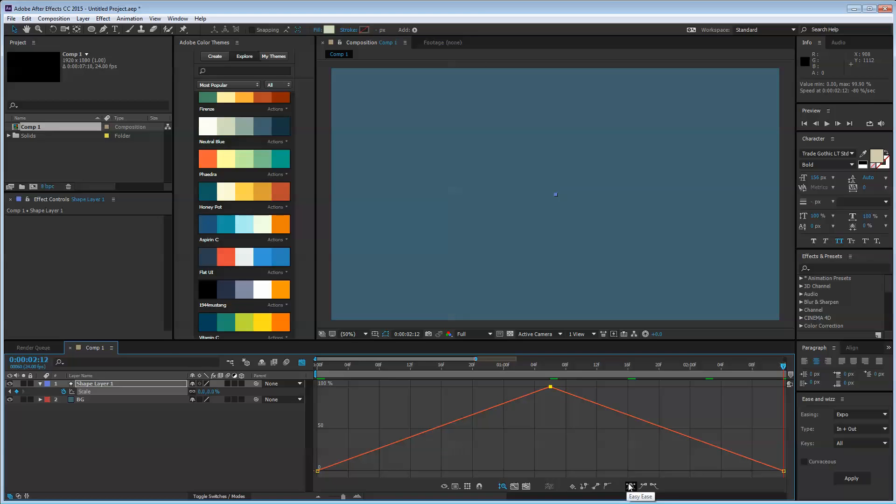
- Try Easy Ease on all three Scale keyframes and undo it
{"action": "left_click", "coordinate": [317, 472], "text": "shift"}
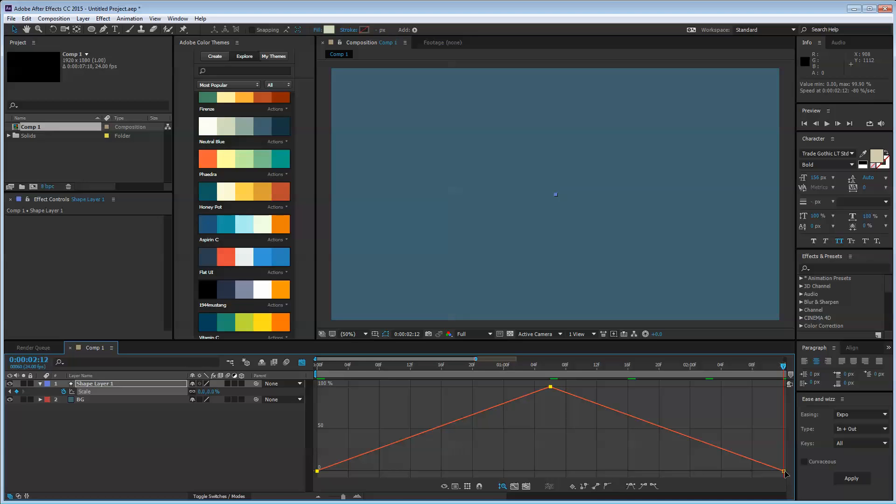
{"action": "left_click", "coordinate": [631, 487]}
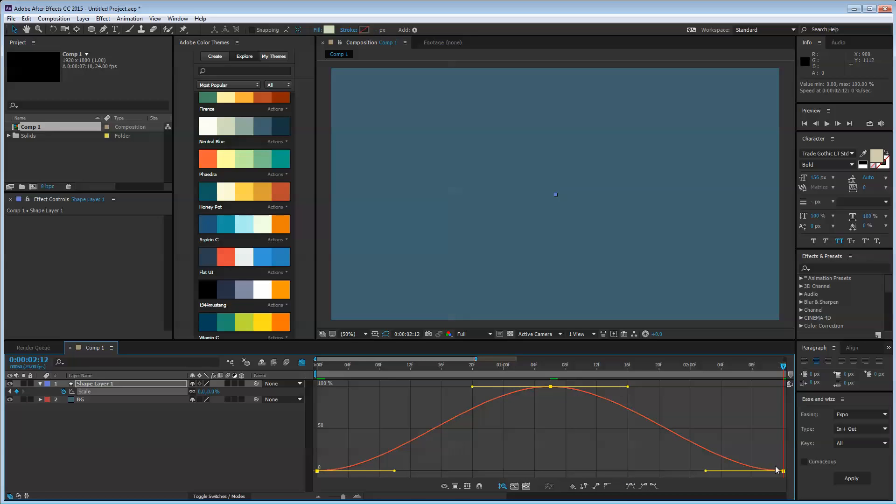
{"action": "left_click", "coordinate": [619, 476]}
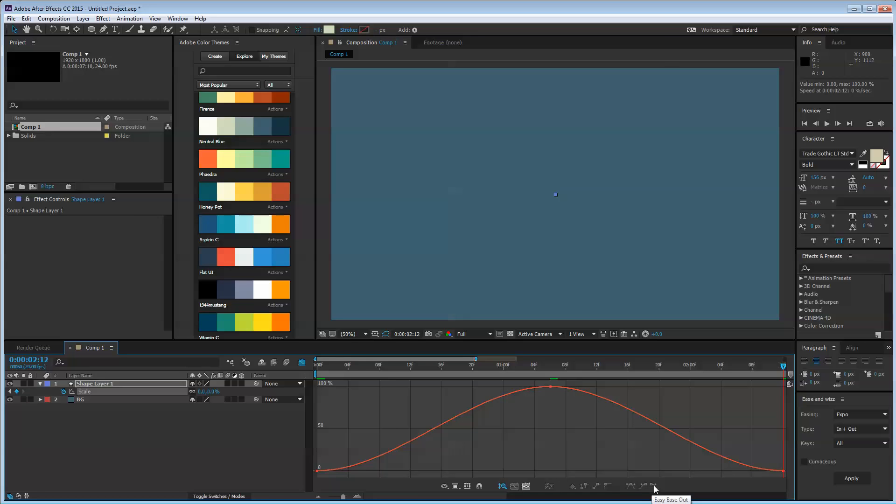
{"action": "key", "text": "ctrl+z"}
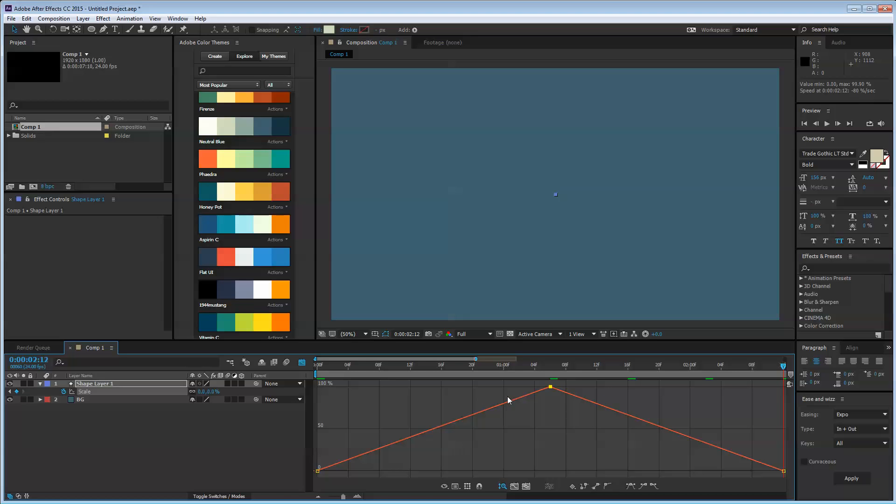
- Apply Easy Ease to the circle's first, peak and last Scale keyframes
{"action": "left_click", "coordinate": [785, 472]}
{"action": "left_click", "coordinate": [551, 388], "text": "shift"}
{"action": "left_click", "coordinate": [630, 486]}
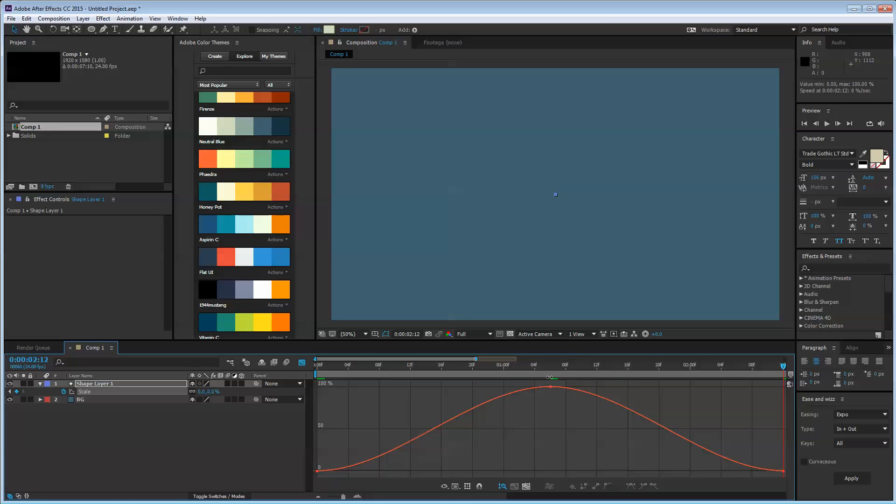
- Try the Edit Value Graph option for the Scale curve and return to Auto-Select Graph Type
{"action": "left_click", "coordinate": [455, 486]}
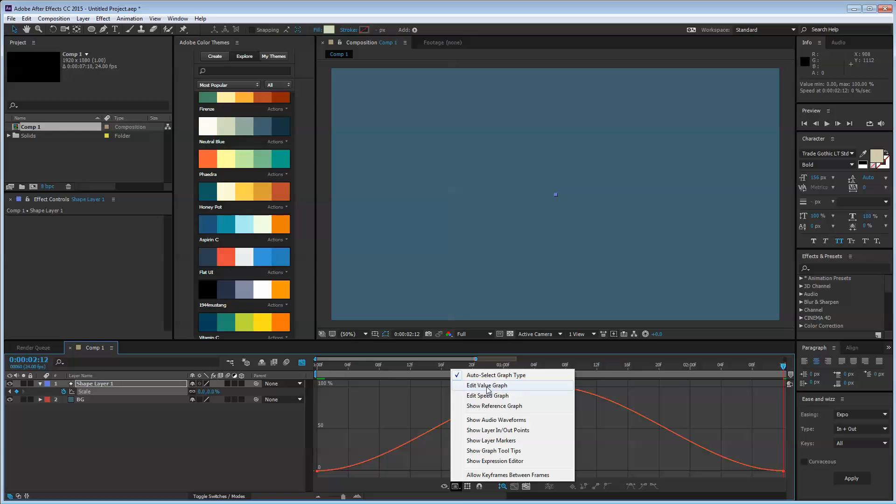
{"action": "left_click", "coordinate": [489, 387]}
{"action": "left_click", "coordinate": [455, 486]}
{"action": "left_click", "coordinate": [494, 387]}
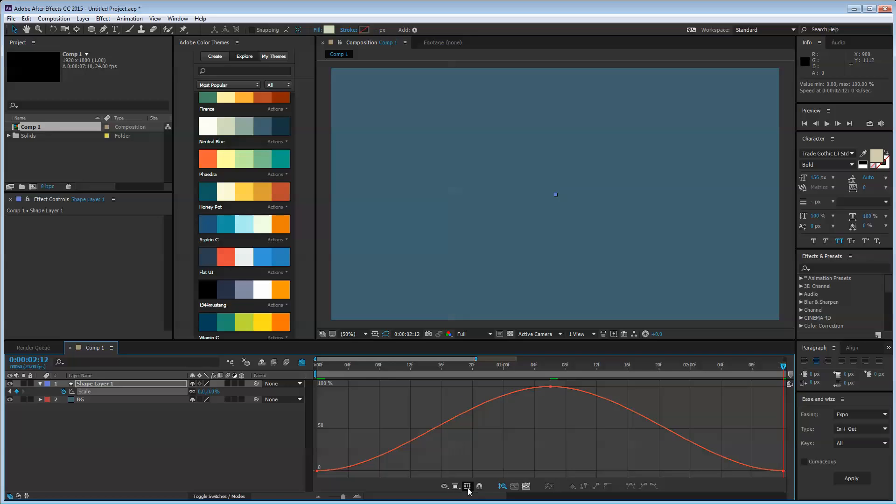
{"action": "left_click", "coordinate": [455, 487]}
{"action": "left_click", "coordinate": [493, 379]}
- Go to the first frame and select the circle's Scale to check its curve, leaving nothing selected
{"action": "left_click", "coordinate": [318, 367]}
{"action": "left_click", "coordinate": [93, 411]}
{"action": "left_click", "coordinate": [166, 392]}
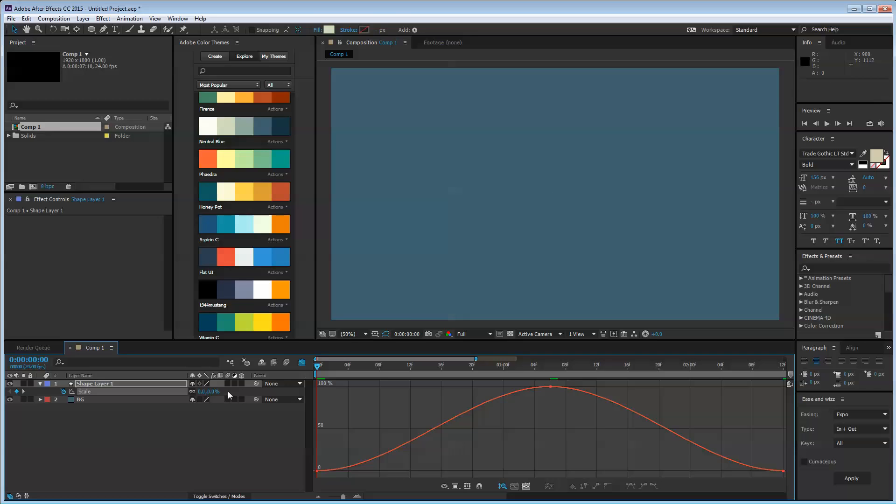
{"action": "left_click", "coordinate": [228, 391]}
{"action": "left_click", "coordinate": [173, 394]}
{"action": "left_click", "coordinate": [173, 404]}
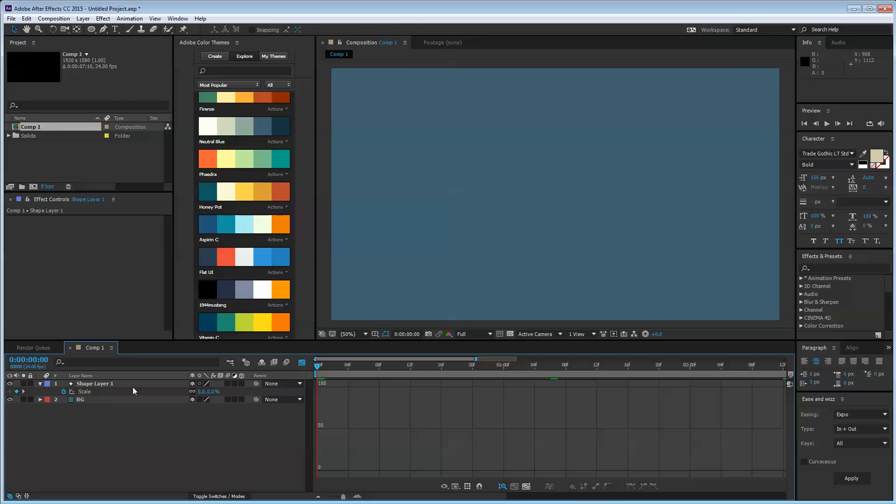
- Select the circle's Scale and scrub from the first frame to 0:00:01:10 to compare its size with the value curve
{"action": "left_click", "coordinate": [83, 394]}
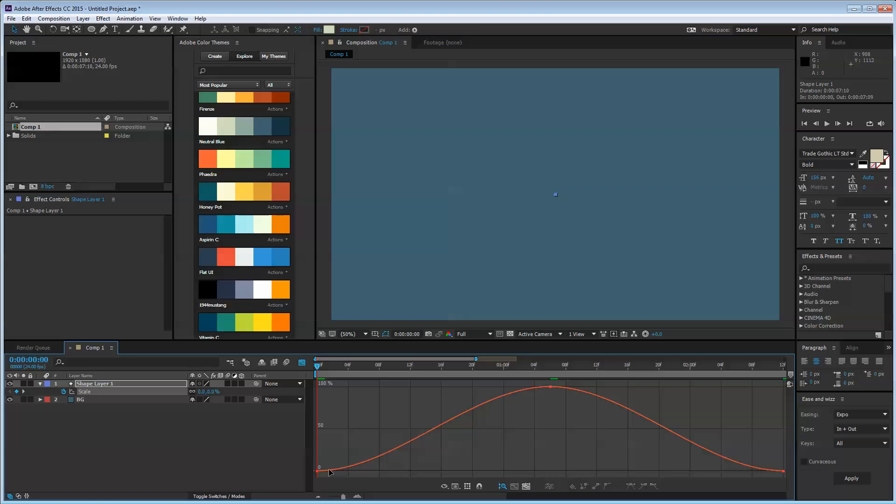
{"action": "left_click_drag", "start_coordinate": [315, 368], "coordinate": [363, 369]}
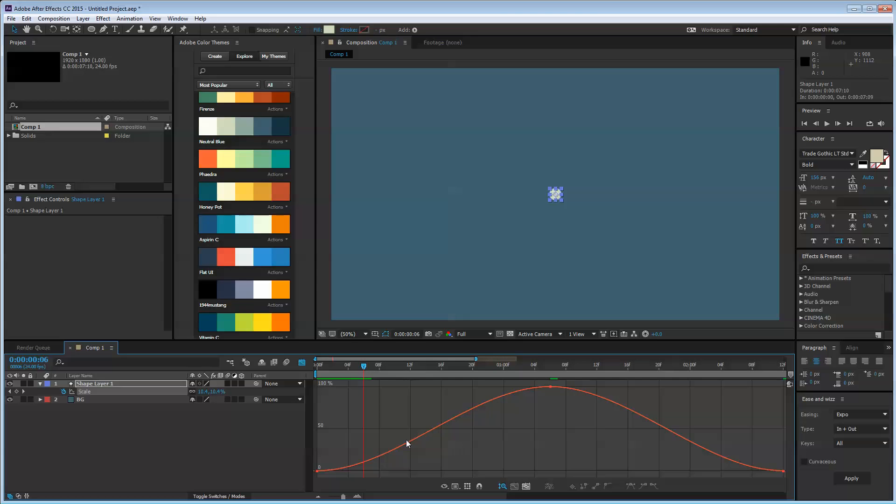
{"action": "left_click", "coordinate": [480, 366]}
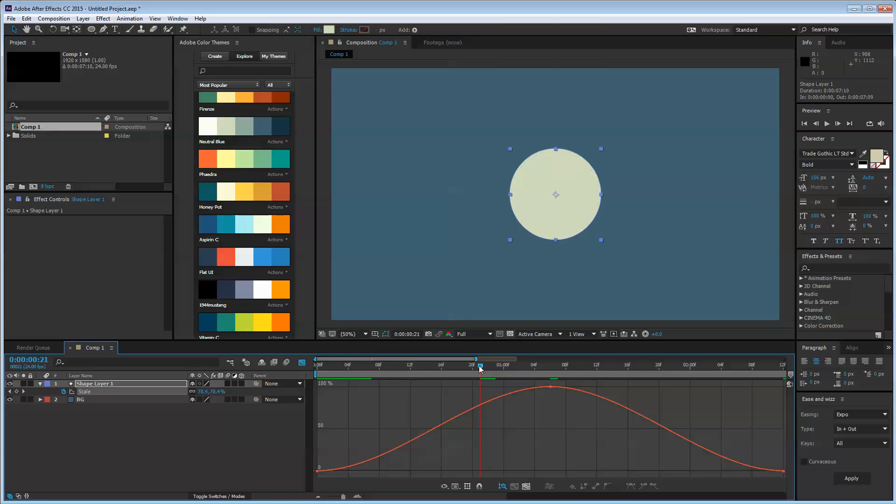
{"action": "left_click_drag", "start_coordinate": [481, 368], "coordinate": [534, 366]}
{"action": "left_click_drag", "start_coordinate": [455, 368], "coordinate": [584, 368]}
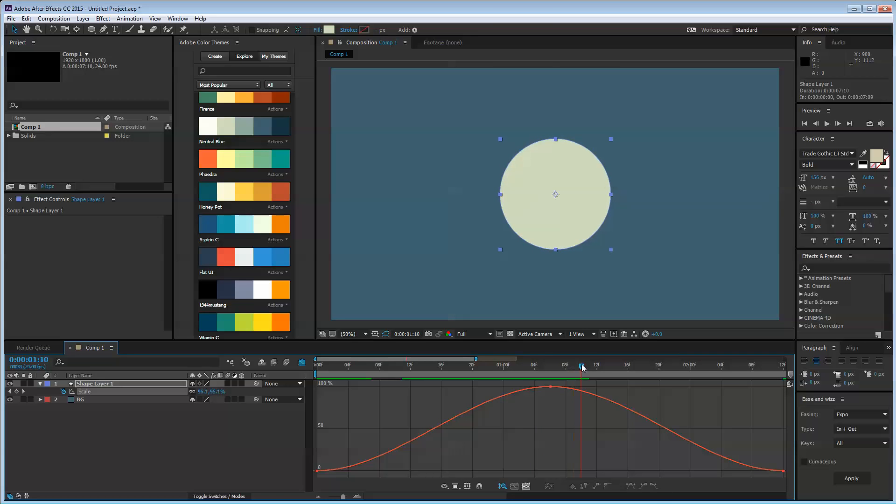
- Lengthen the peak Scale keyframe's incoming handle to about frame 7 and the first keyframe's outgoing handle to about frame 17
{"action": "left_click", "coordinate": [318, 472]}
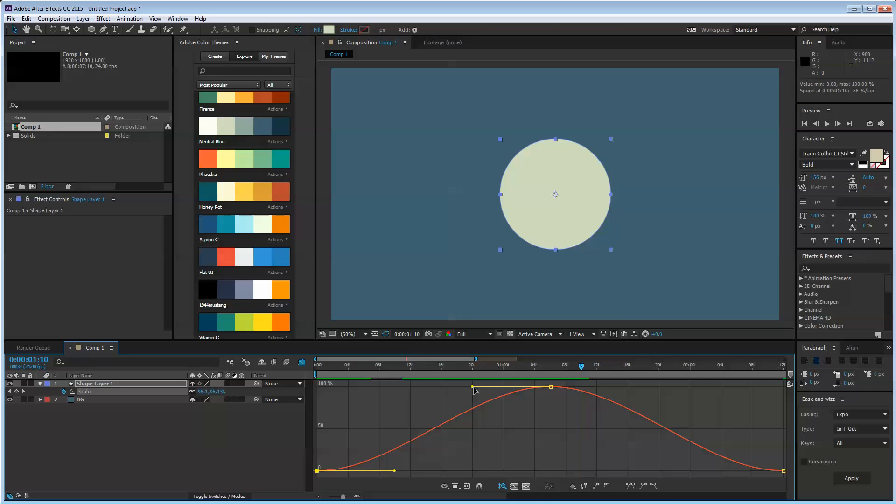
{"action": "left_click_drag", "start_coordinate": [473, 387], "coordinate": [375, 385]}
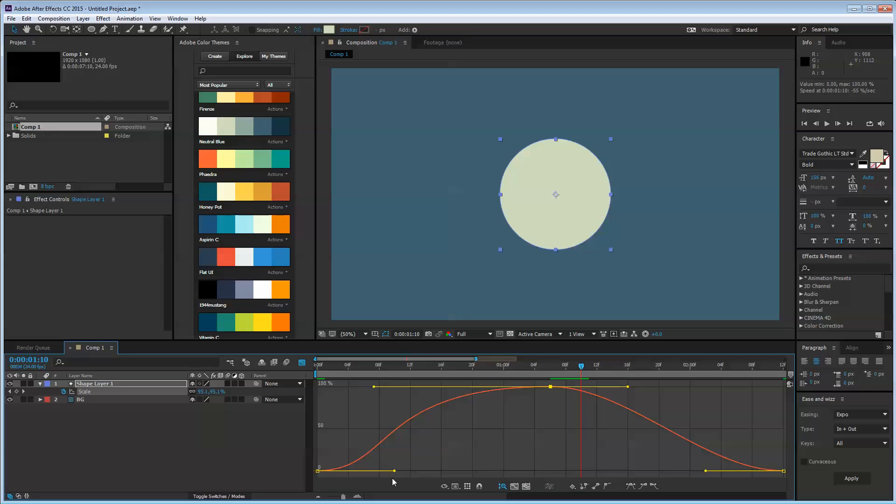
{"action": "left_click_drag", "start_coordinate": [395, 472], "coordinate": [467, 471]}
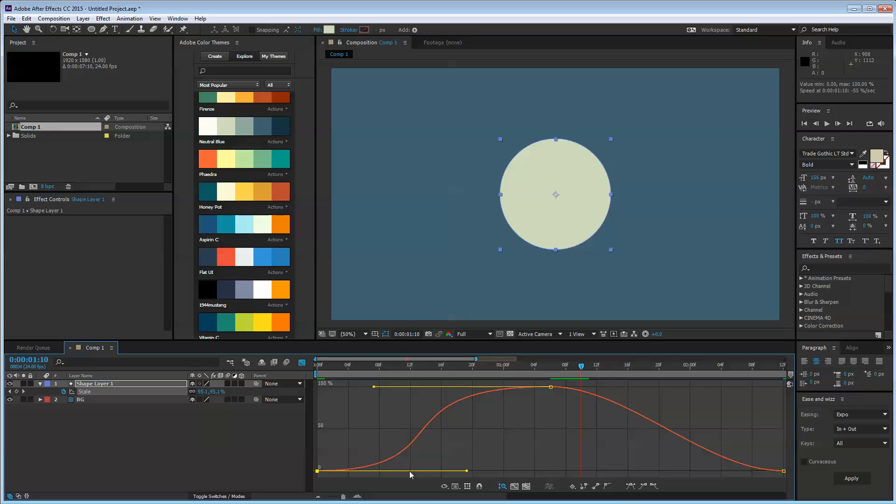
{"action": "key", "text": "ctrl+z"}
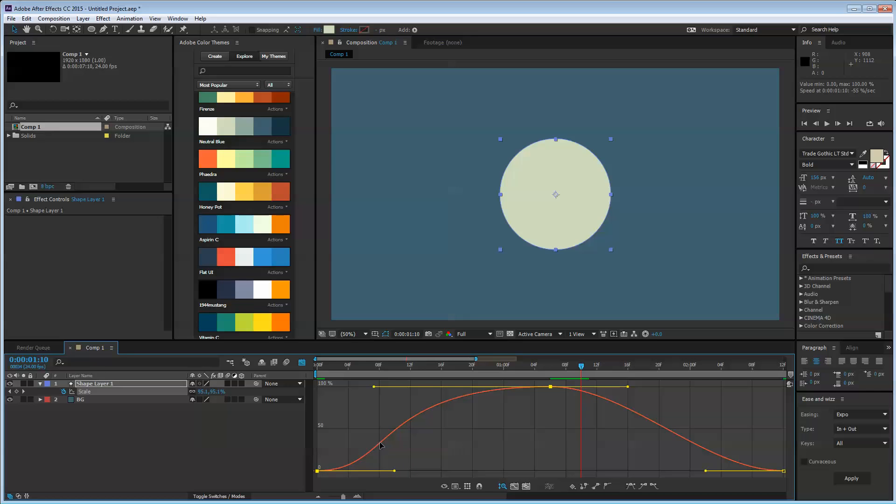
{"action": "left_click_drag", "start_coordinate": [396, 471], "coordinate": [448, 471]}
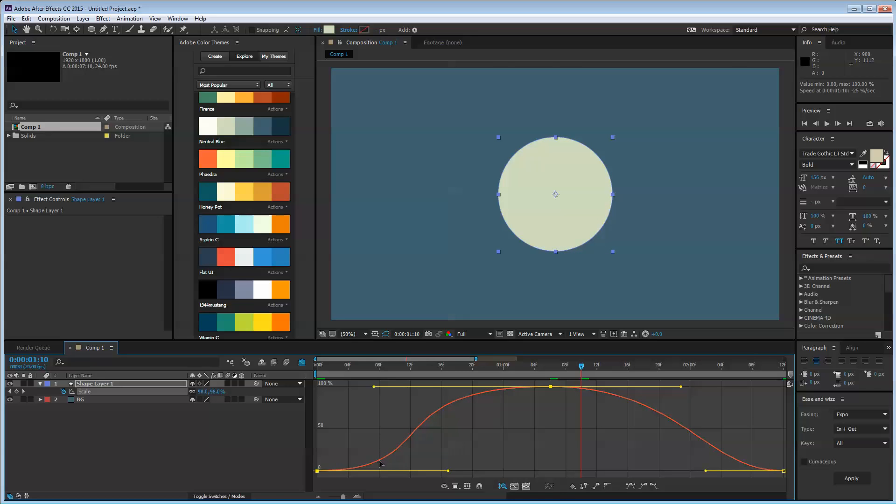
- Scrub the reshaped Scale curve up to 0:00:01:06, deselect the keyframes and play the animation
{"action": "left_click_drag", "start_coordinate": [334, 371], "coordinate": [556, 375]}
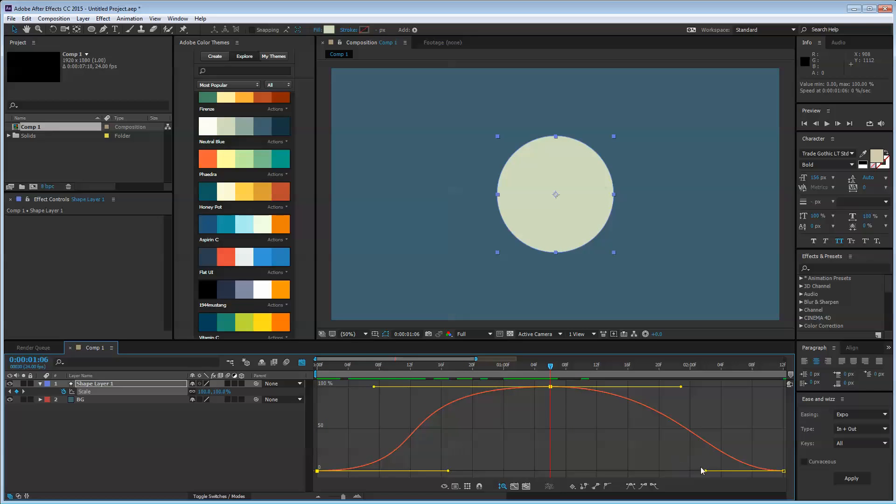
{"action": "left_click", "coordinate": [756, 407]}
{"action": "key", "text": "space"}
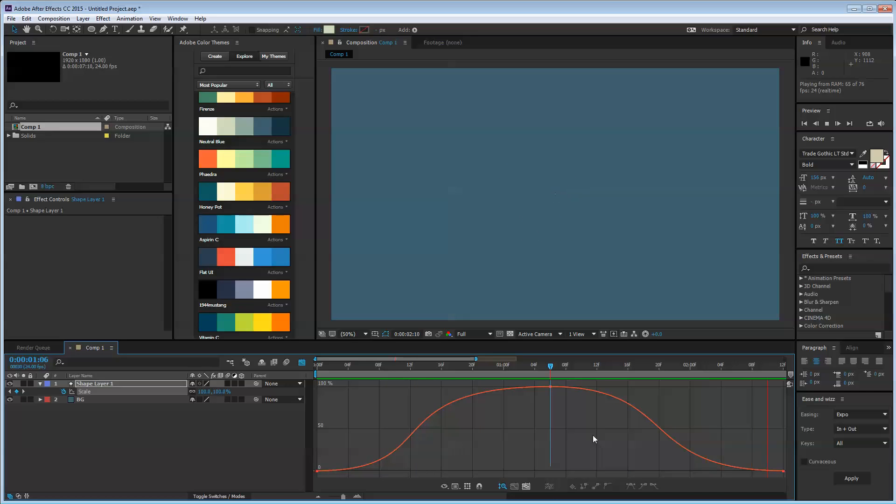
- Stretch the peak Scale keyframe's outgoing handle to about 0:00:02:06 and preview the animation
{"action": "left_click", "coordinate": [551, 387]}
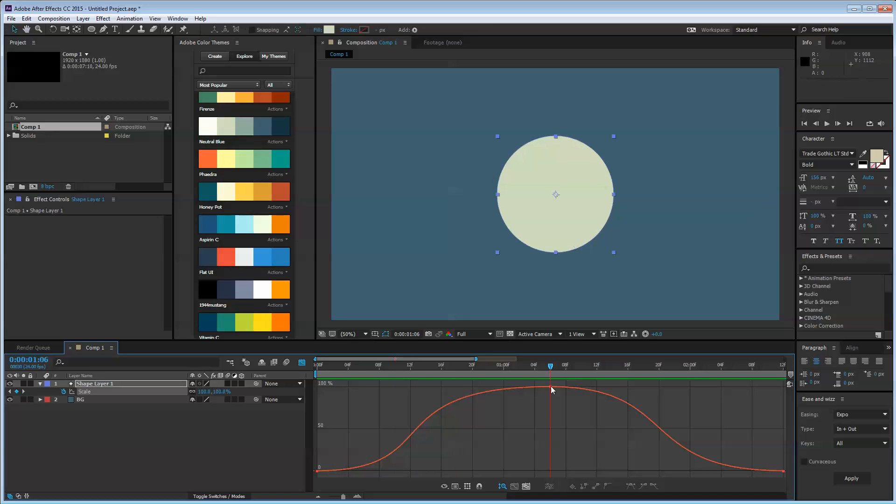
{"action": "left_click_drag", "start_coordinate": [681, 386], "coordinate": [734, 386]}
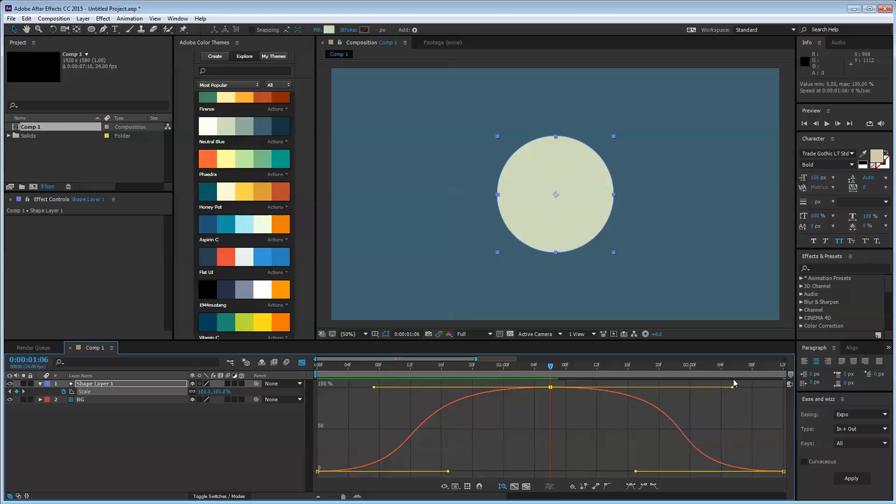
{"action": "key", "text": "space"}
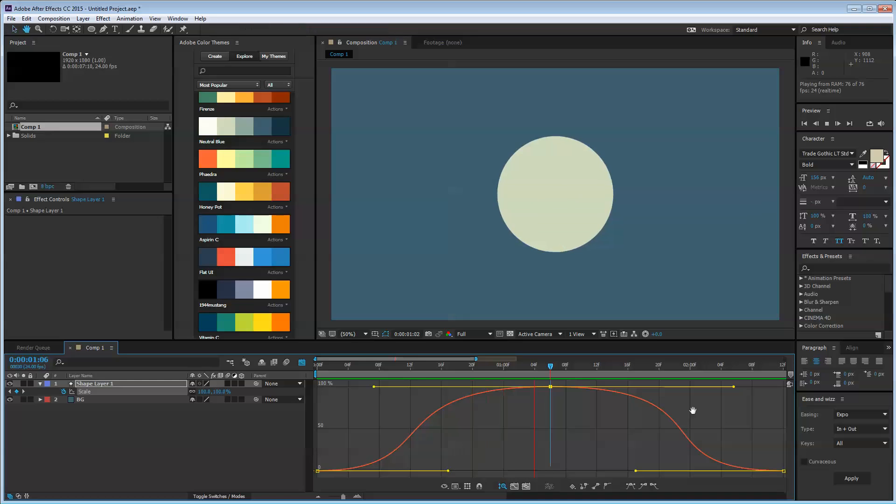
- Select all three Scale keyframes and reapply Easy Ease to reset their handles
{"action": "left_click", "coordinate": [537, 390]}
{"action": "double_click", "coordinate": [554, 389]}
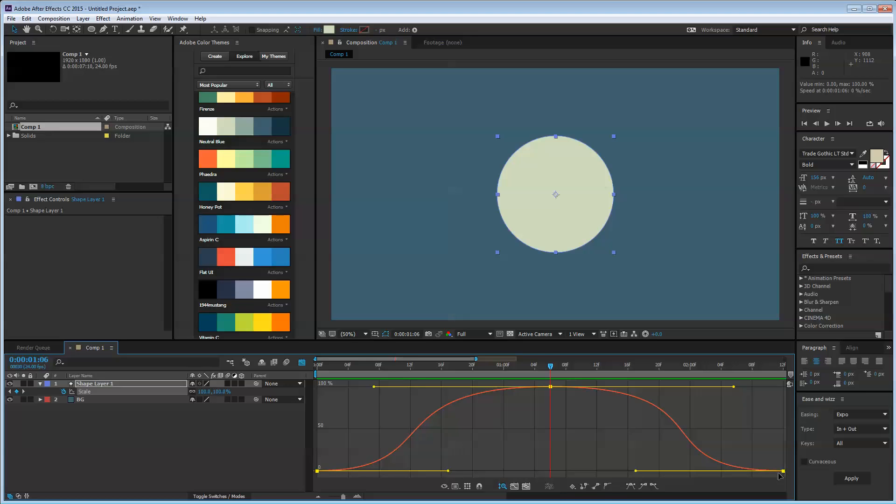
{"action": "left_click", "coordinate": [631, 486]}
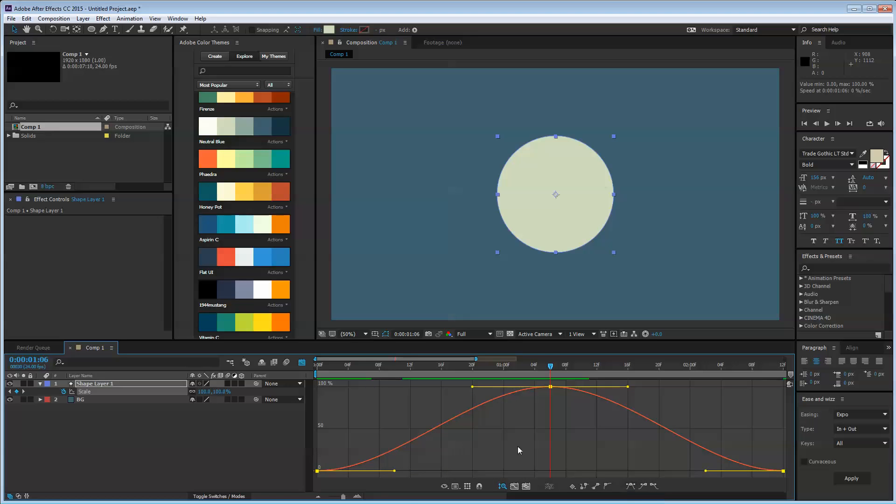
- Examine the Bezier handles of the circle's first and peak Scale keyframes in the value graph
{"action": "left_click", "coordinate": [452, 467]}
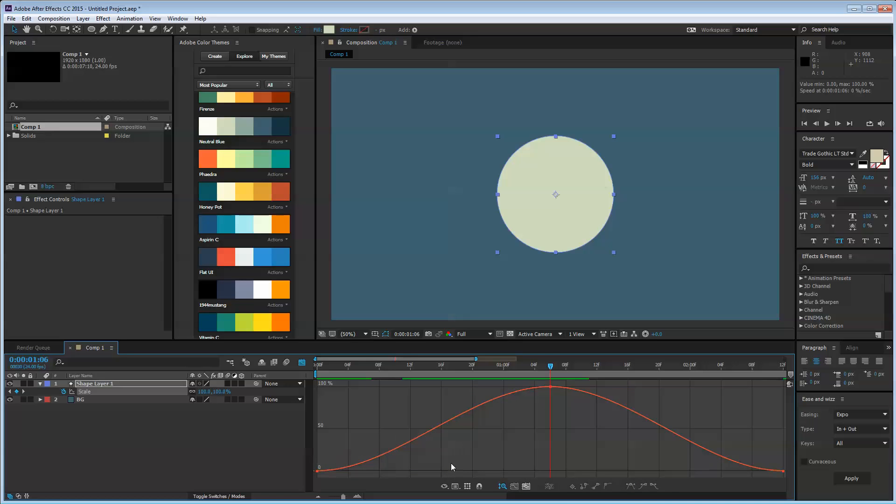
{"action": "left_click", "coordinate": [318, 471]}
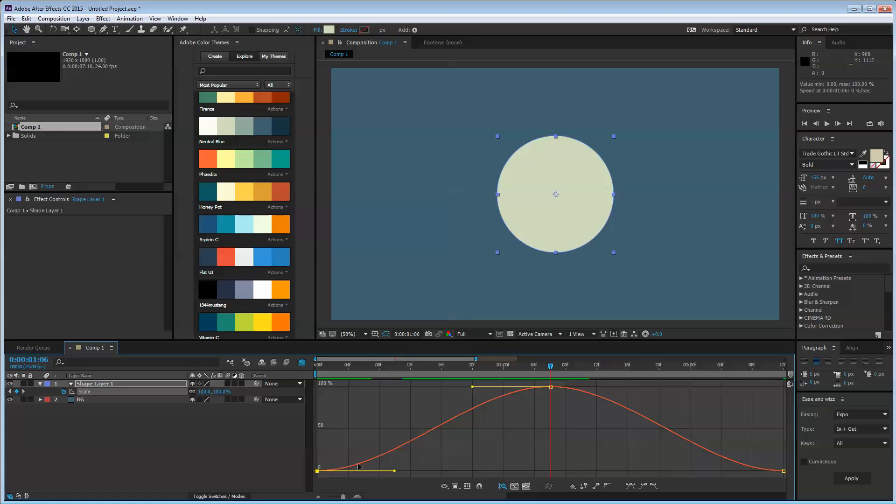
{"action": "double_click", "coordinate": [317, 471]}
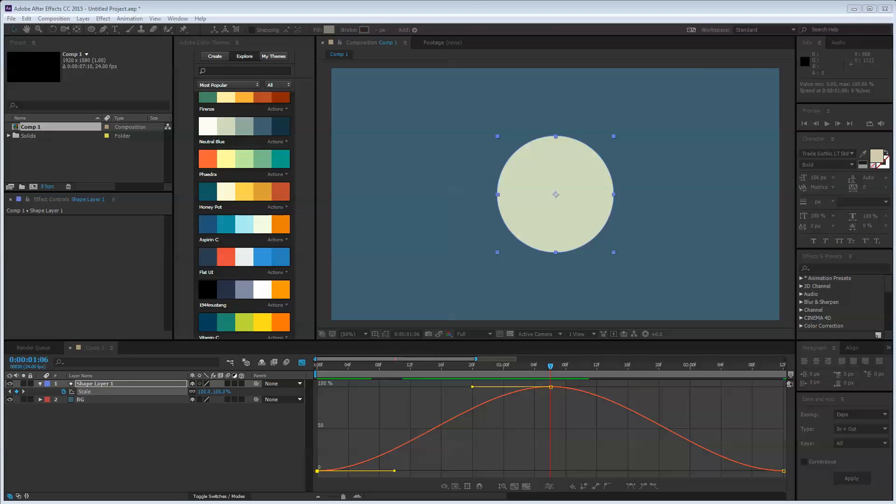
{"action": "left_click", "coordinate": [359, 290]}
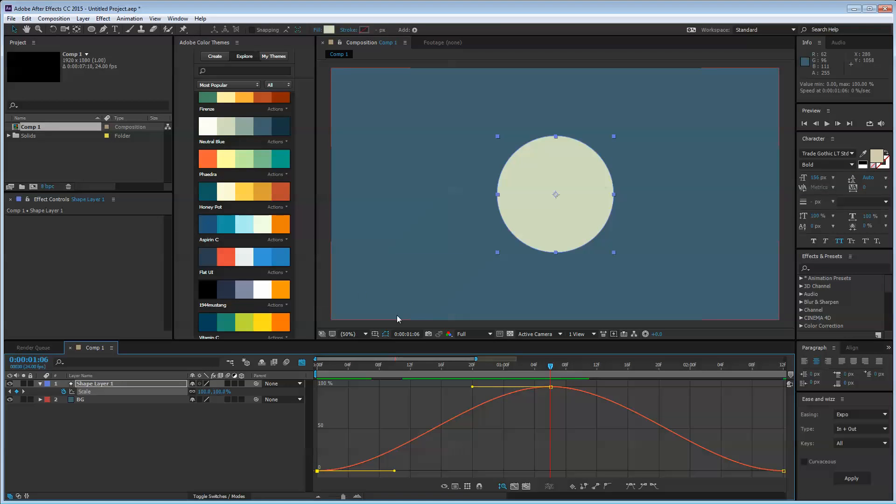
{"action": "left_click", "coordinate": [621, 389]}
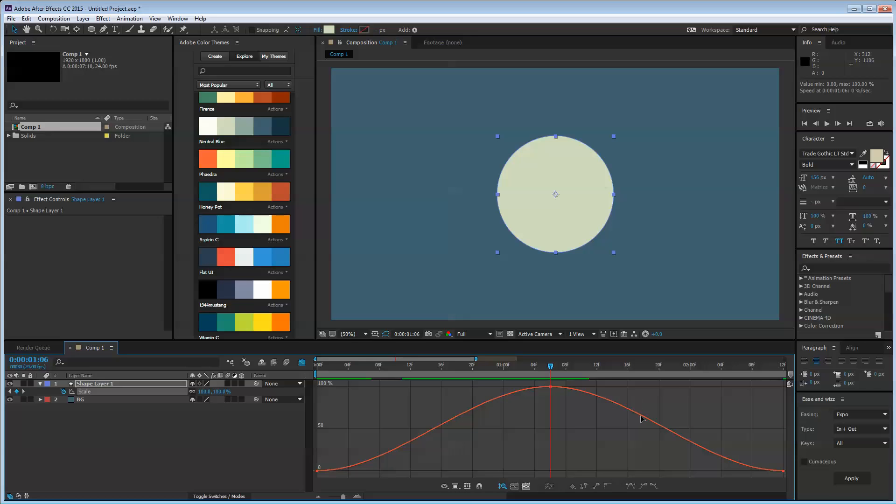
{"action": "double_click", "coordinate": [551, 387]}
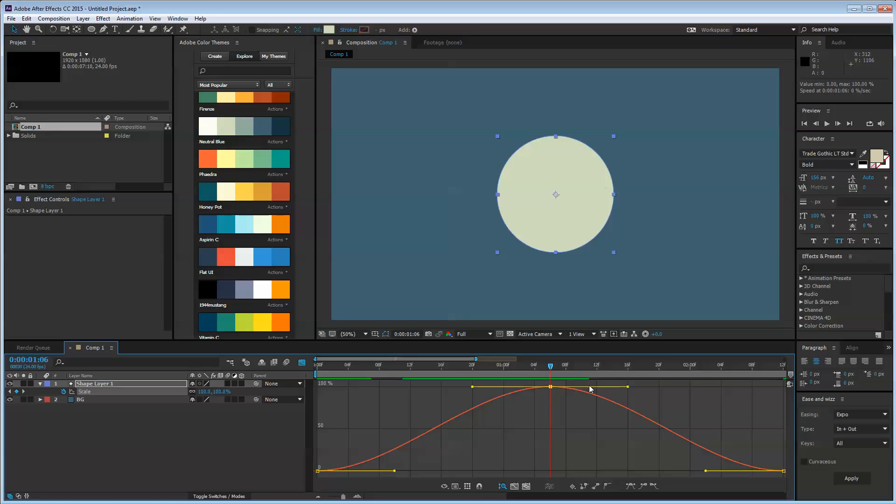
- Switch the Scale curve to Edit Speed Graph and check the handles of all its keyframes, leaving them deselected
{"action": "left_click", "coordinate": [583, 415]}
{"action": "left_click", "coordinate": [455, 486]}
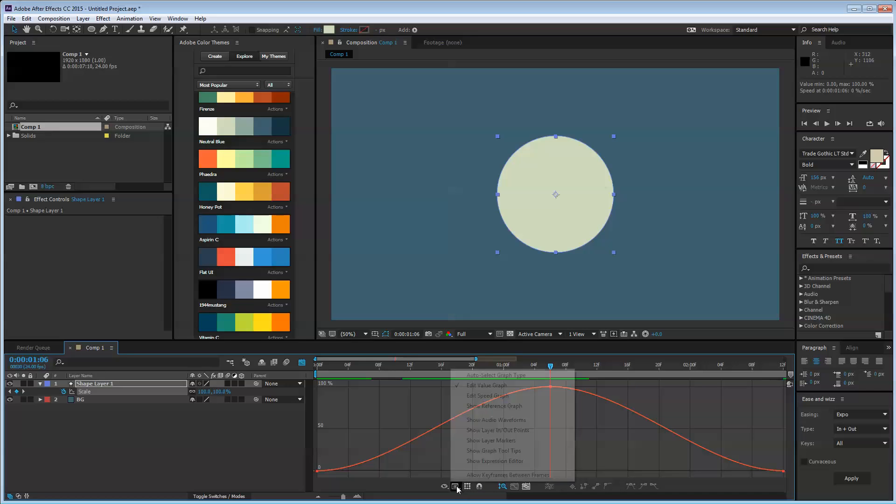
{"action": "left_click", "coordinate": [500, 397]}
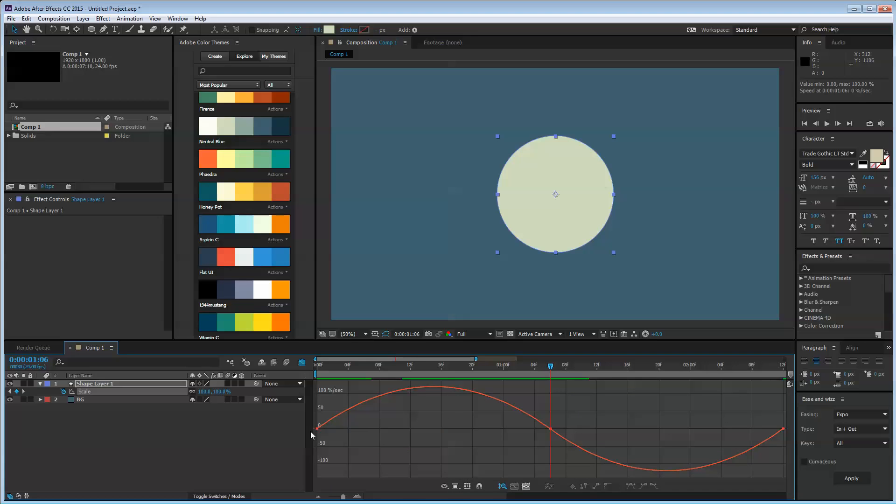
{"action": "key", "text": "ctrl+a"}
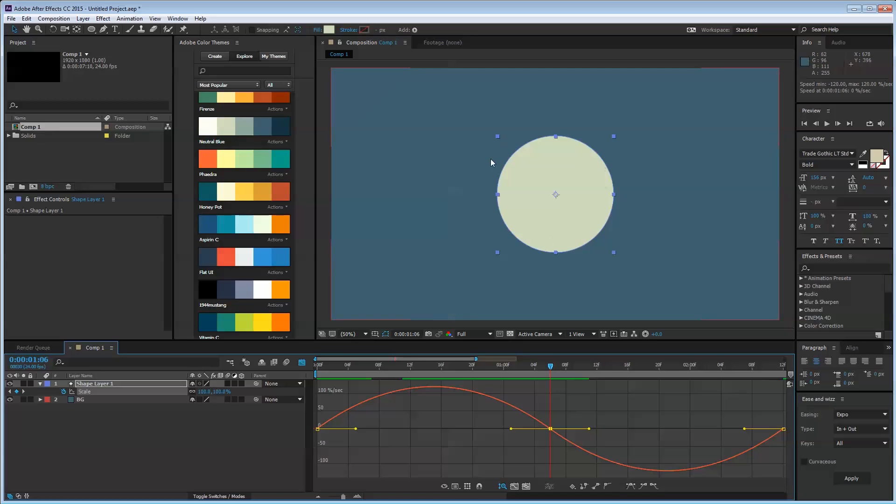
{"action": "left_click", "coordinate": [486, 413]}
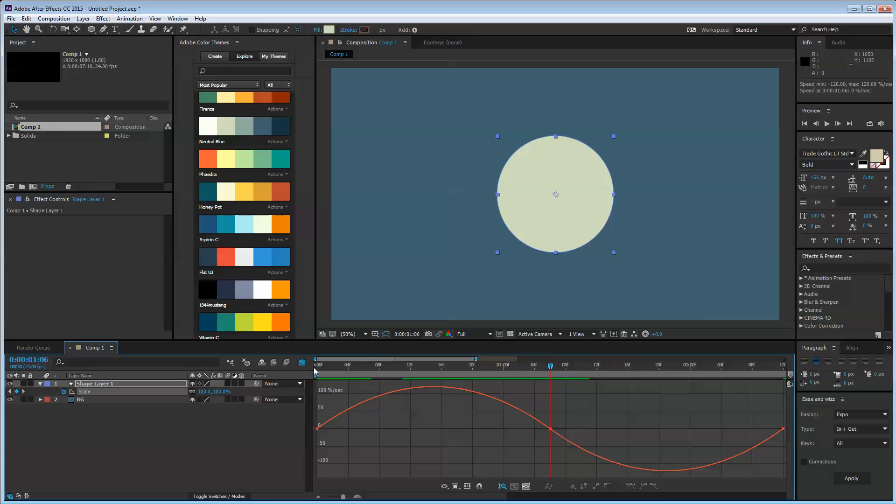
- Scrub the circle's growth and shrinkage up to 0:00:02:08 against the speed graph and check the last keyframe's handle
{"action": "left_click_drag", "start_coordinate": [323, 365], "coordinate": [488, 365]}
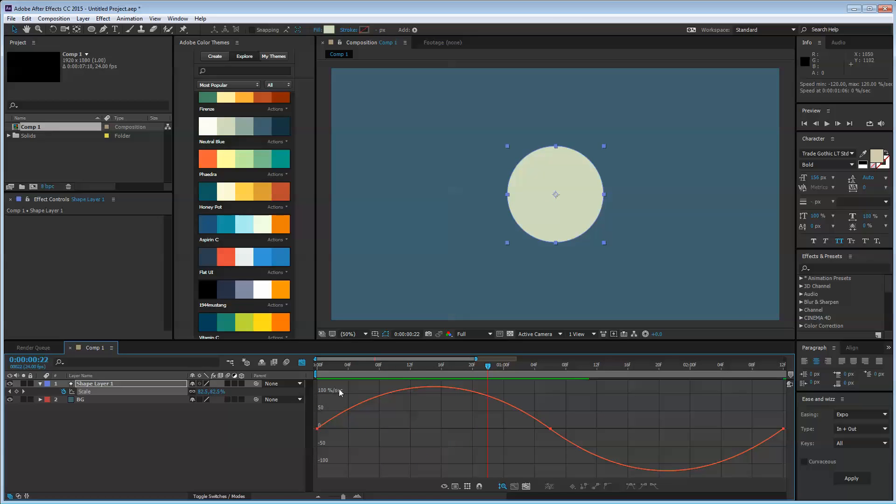
{"action": "left_click", "coordinate": [441, 366]}
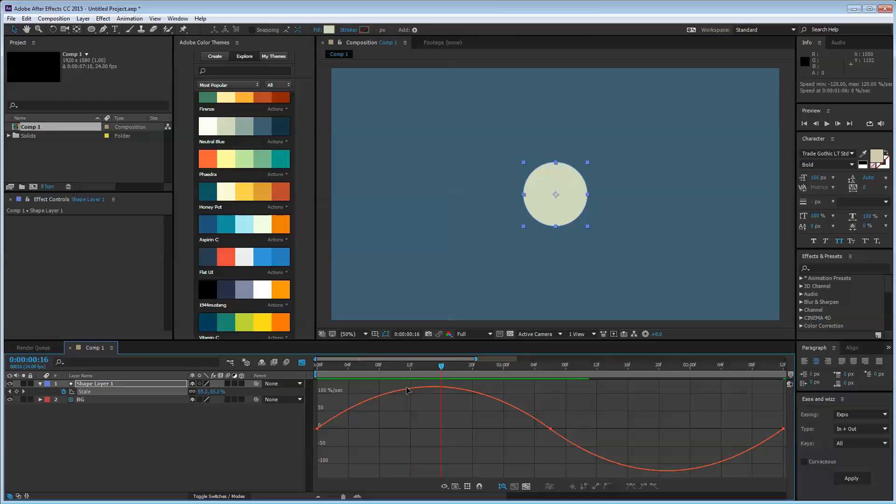
{"action": "left_click_drag", "start_coordinate": [419, 365], "coordinate": [649, 380]}
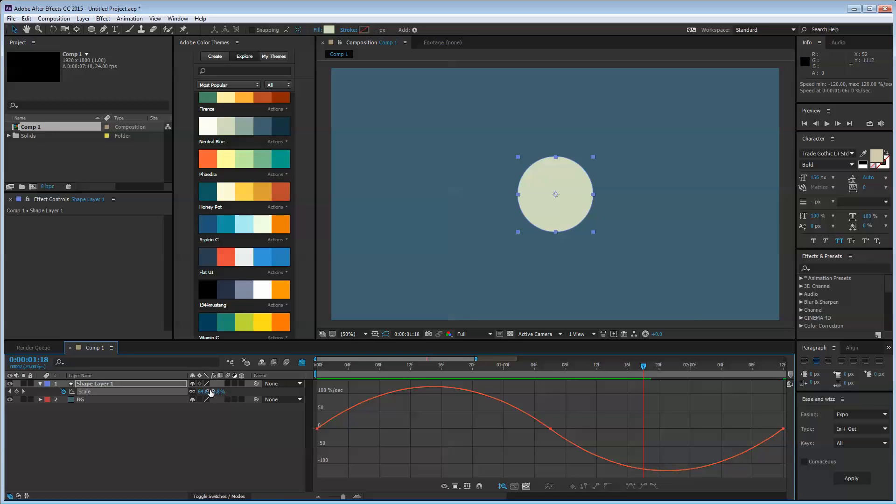
{"action": "left_click_drag", "start_coordinate": [627, 368], "coordinate": [755, 377]}
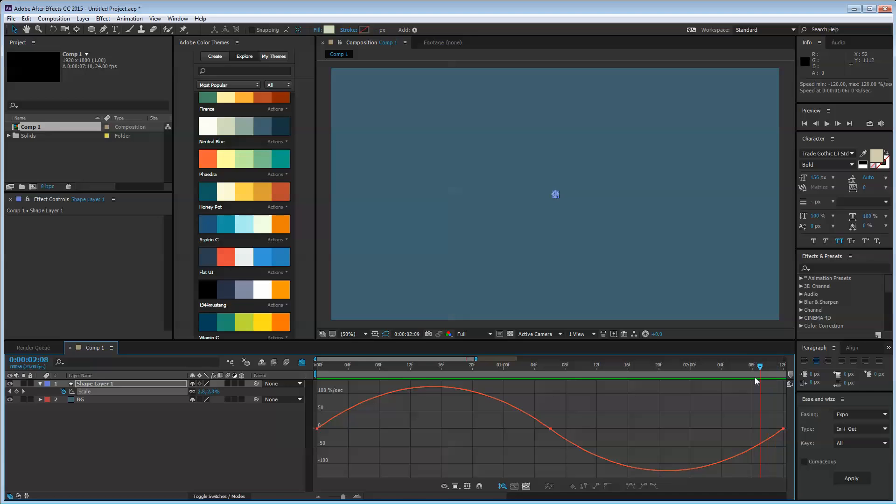
{"action": "left_click", "coordinate": [783, 429]}
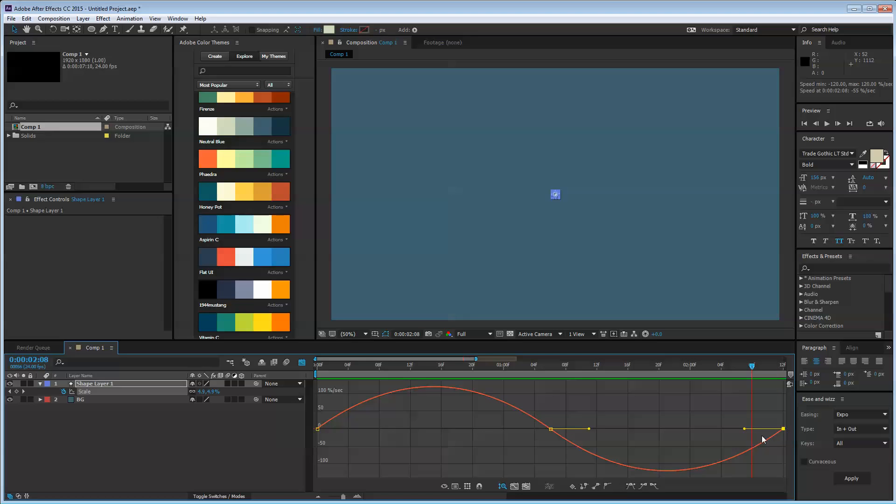
{"action": "left_click", "coordinate": [760, 440]}
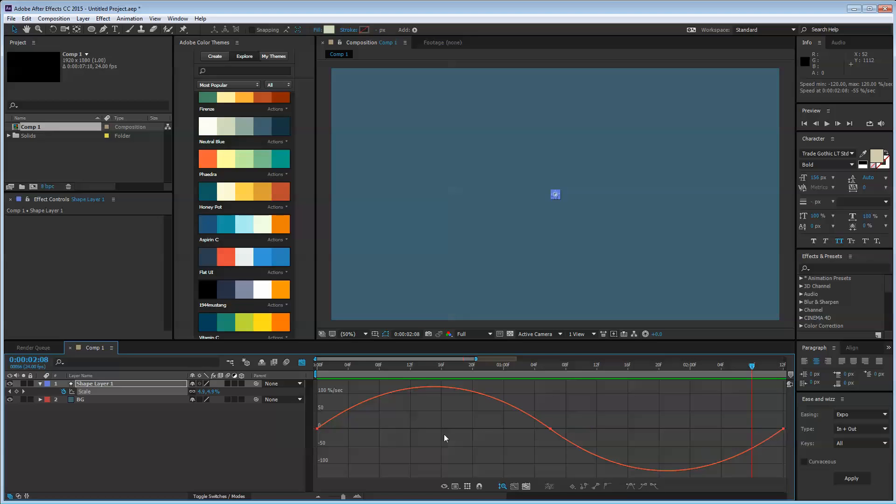
- Lengthen the first keyframe's speed handle to about frame 10, then try stretching the peak's incoming handle to about frame 17 and undo that
{"action": "left_click", "coordinate": [317, 430]}
{"action": "left_click_drag", "start_coordinate": [357, 431], "coordinate": [398, 427]}
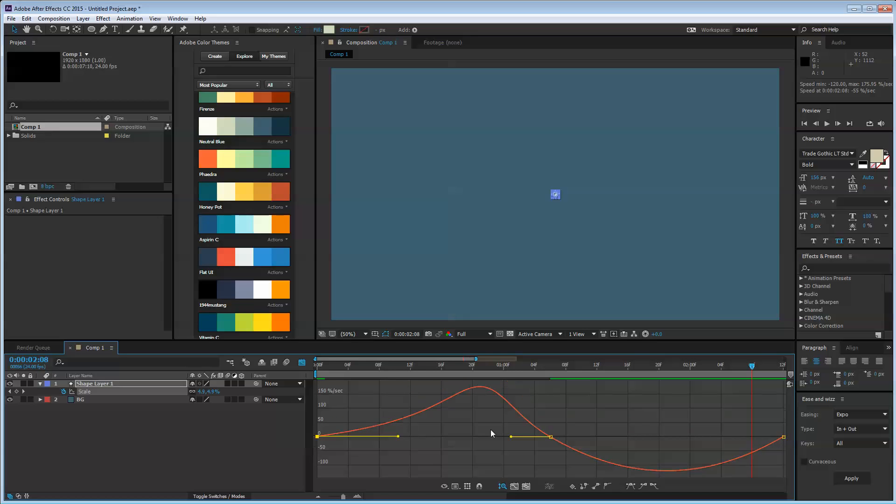
{"action": "left_click_drag", "start_coordinate": [512, 439], "coordinate": [451, 439]}
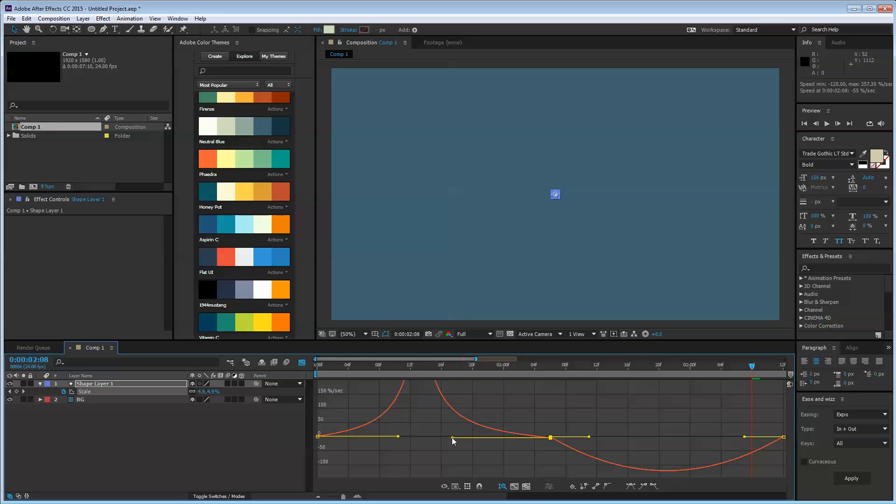
{"action": "key", "text": "ctrl+z"}
{"action": "key", "text": "ctrl+z"}
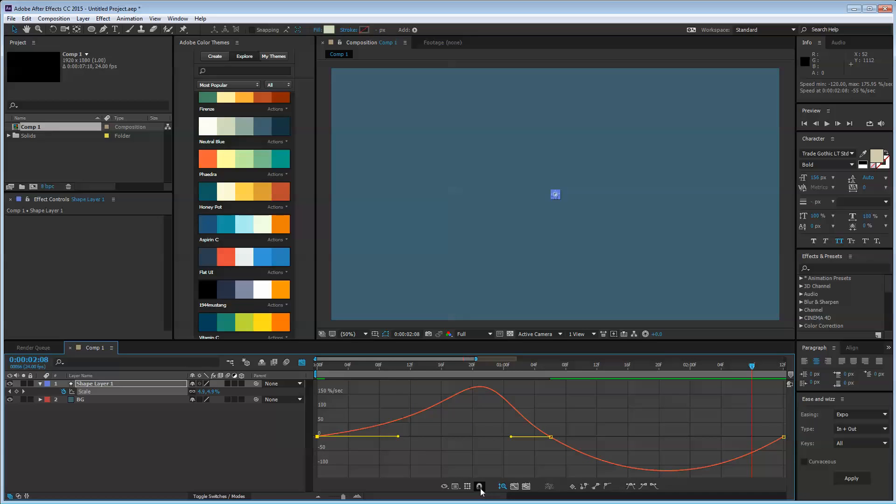
- Turn on graph snapping and stretch the Scale speed handles to about frame 10, frame 20, 0:00:01:17 and 0:00:02:02, leaving the keyframes deselected
{"action": "left_click", "coordinate": [479, 487]}
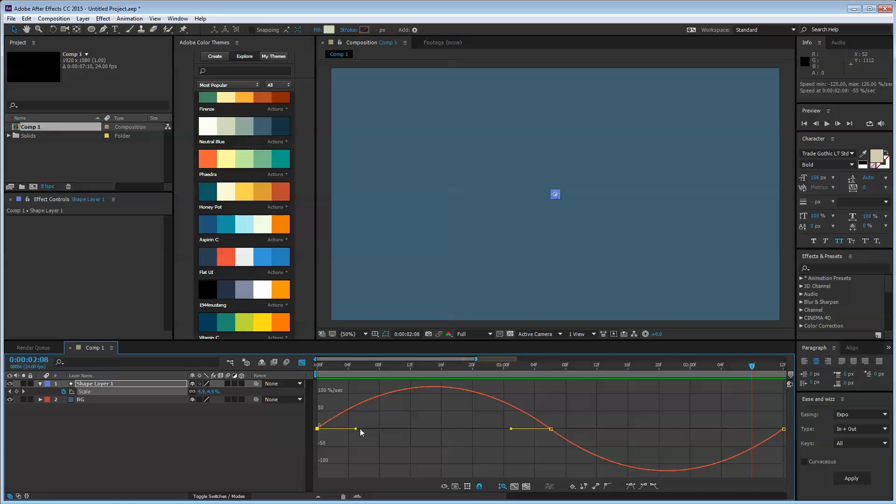
{"action": "left_click_drag", "start_coordinate": [356, 429], "coordinate": [396, 429]}
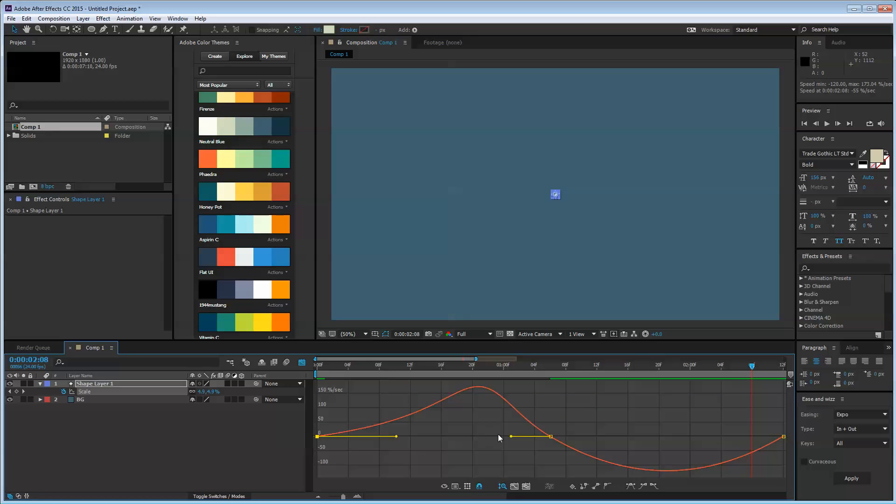
{"action": "left_click_drag", "start_coordinate": [512, 438], "coordinate": [472, 439]}
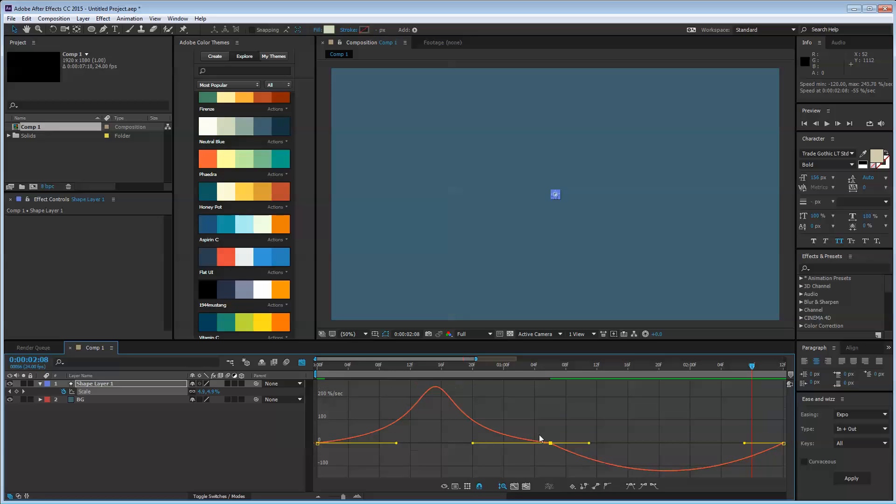
{"action": "left_click_drag", "start_coordinate": [590, 443], "coordinate": [635, 443]}
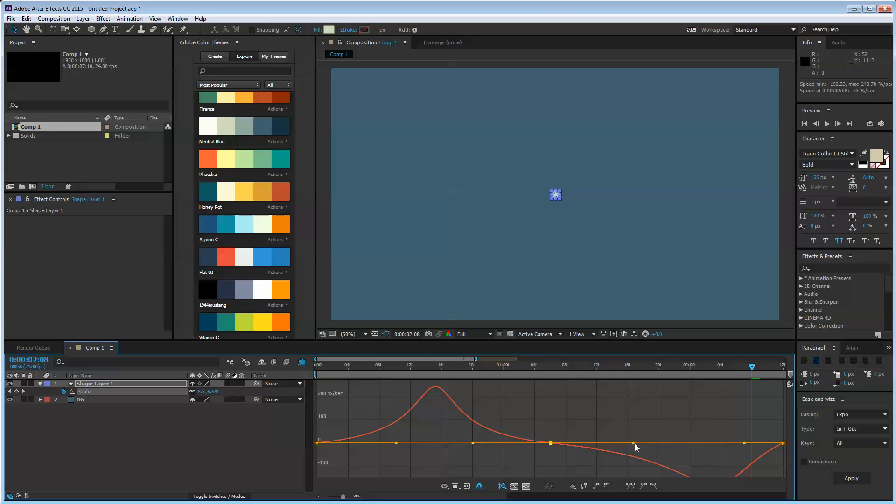
{"action": "left_click_drag", "start_coordinate": [746, 439], "coordinate": [707, 439]}
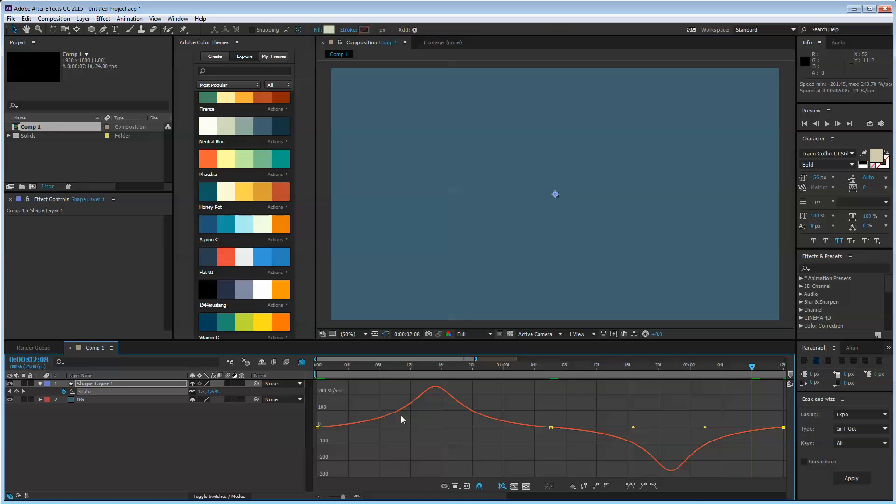
{"action": "left_click", "coordinate": [407, 446]}
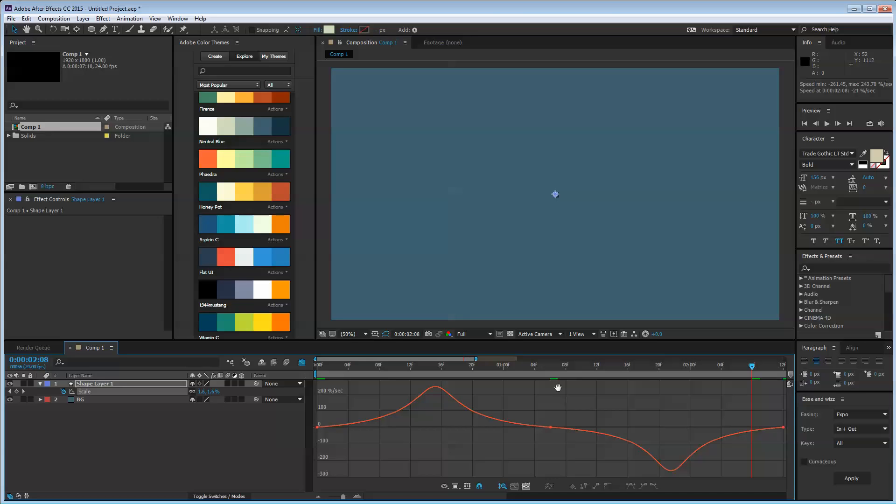
- Preview the circle's eased growth and shrinkage, and scrub through it to 0:00:01:09 against the speed graph
{"action": "key", "text": "space"}
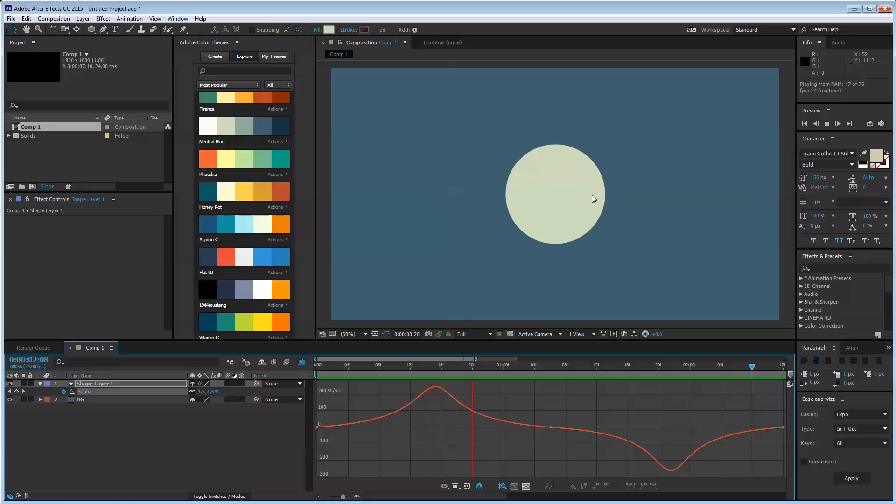
{"action": "key", "text": "space"}
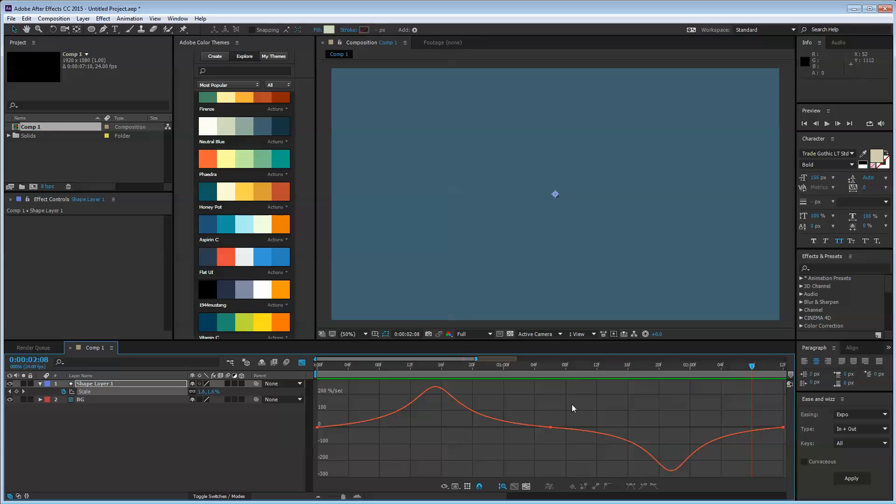
{"action": "left_click_drag", "start_coordinate": [525, 368], "coordinate": [375, 372]}
{"action": "left_click_drag", "start_coordinate": [403, 372], "coordinate": [576, 382]}
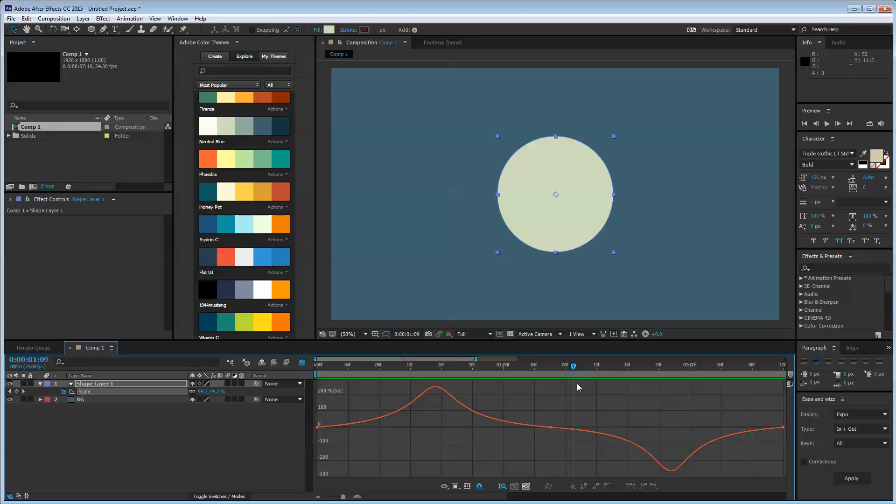
- Delete the circle's shape layer and add a new text layer reading ROTATE above the background
{"action": "left_click", "coordinate": [93, 384]}
{"action": "key", "text": "Delete"}
{"action": "right_click", "coordinate": [96, 400]}
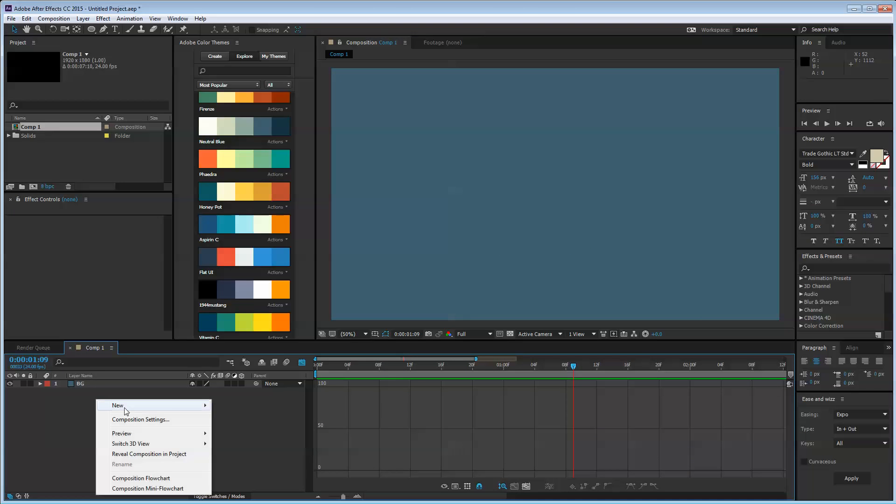
{"action": "mouse_move", "coordinate": [117, 406]}
{"action": "left_click", "coordinate": [251, 420]}
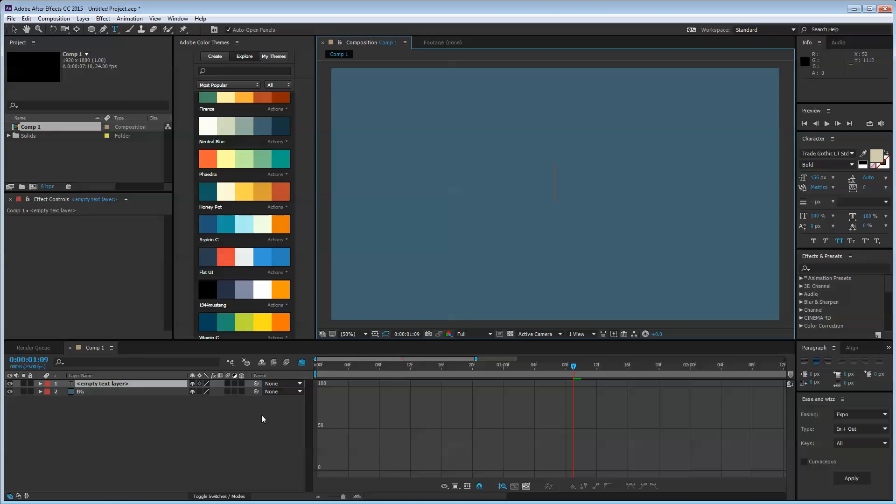
{"action": "type", "text": "ROTATE"}
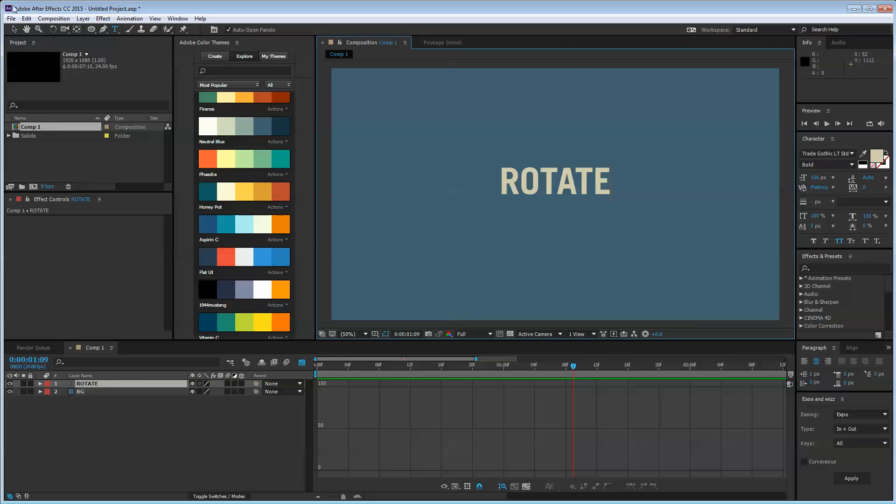
{"action": "left_click", "coordinate": [14, 29]}
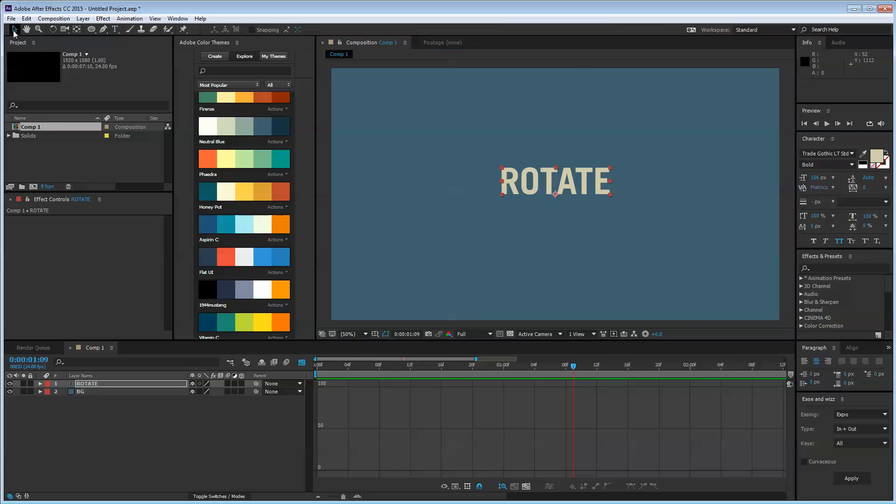
- Move the ROTATE layer's anchor point to the centre of the text with the Pan Behind tool
{"action": "left_click", "coordinate": [111, 385]}
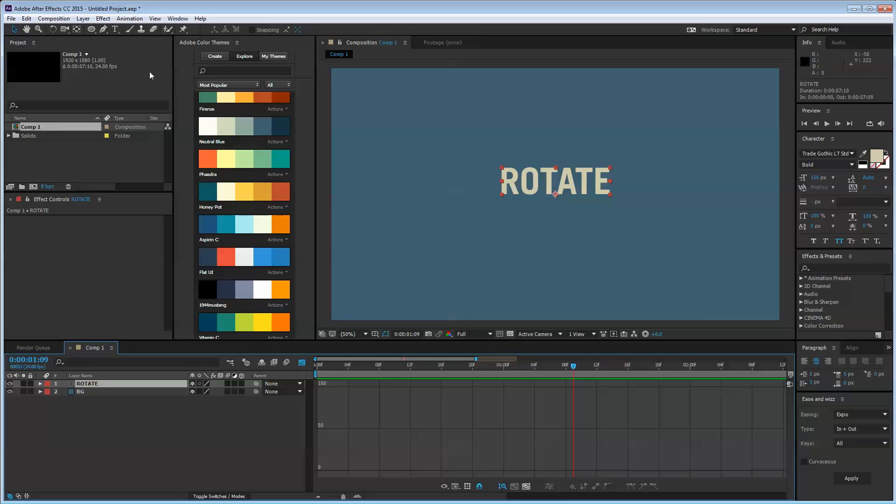
{"action": "left_click", "coordinate": [77, 29]}
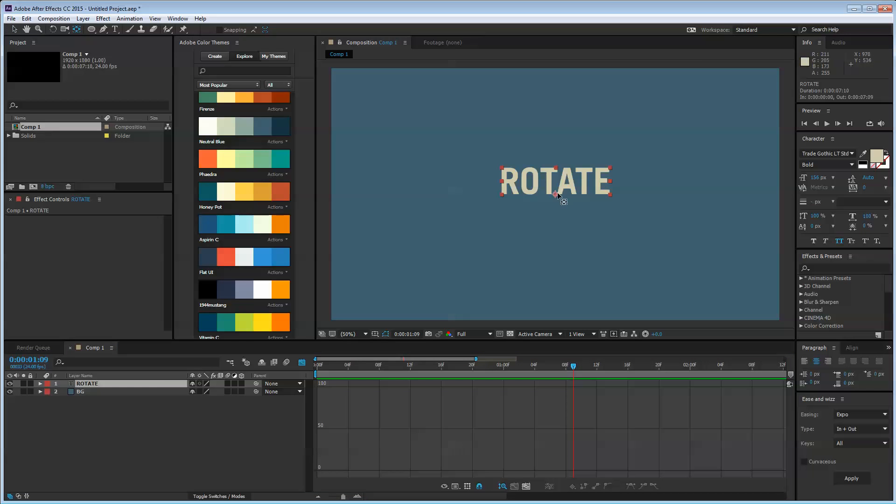
{"action": "left_click_drag", "start_coordinate": [557, 196], "coordinate": [556, 182]}
{"action": "key", "text": "v"}
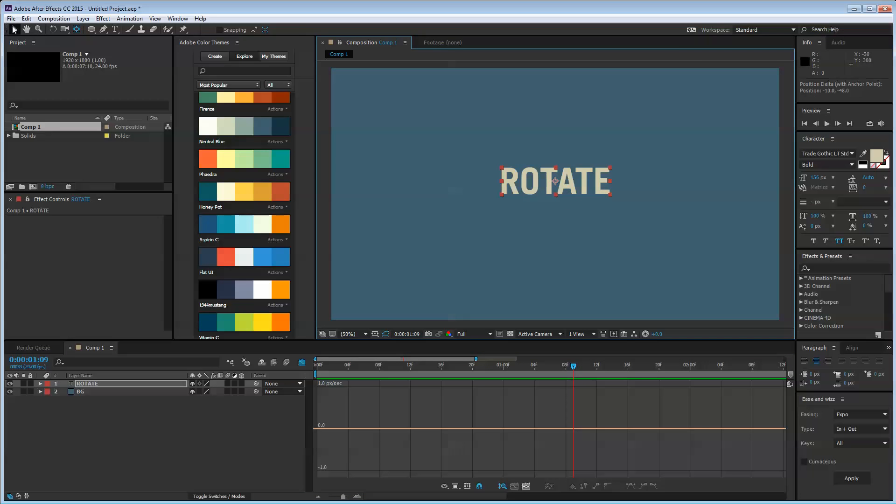
- Keyframe the ROTATE layer's Rotation from 0 at the first frame to one full turn (1x+0.0°) at 0:00:02:02
{"action": "left_click", "coordinate": [312, 370]}
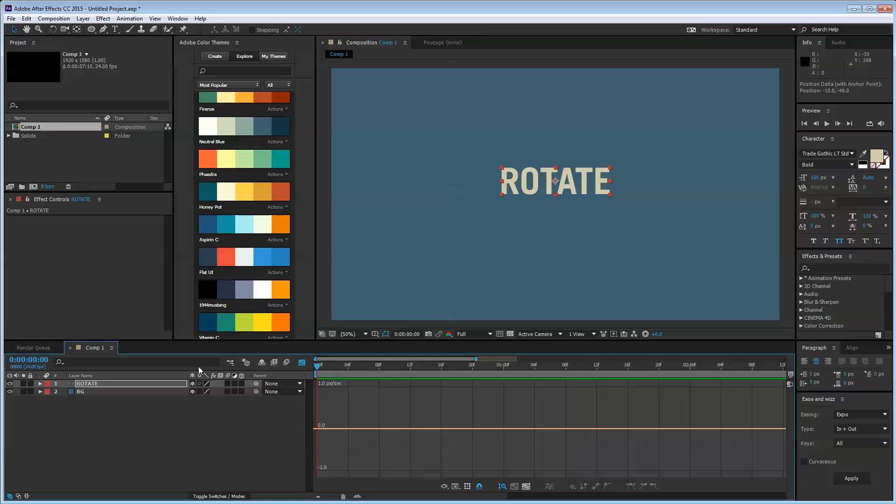
{"action": "left_click", "coordinate": [80, 375]}
{"action": "key", "text": "r"}
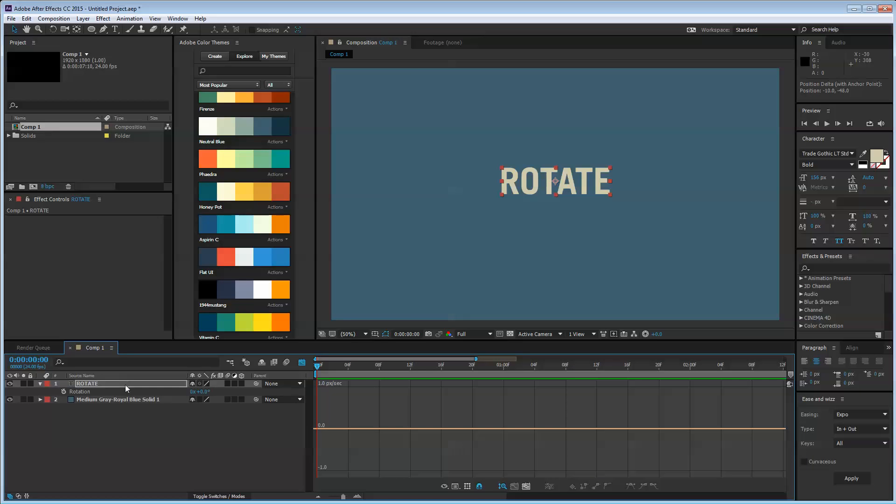
{"action": "left_click", "coordinate": [64, 391]}
{"action": "key", "text": "space"}
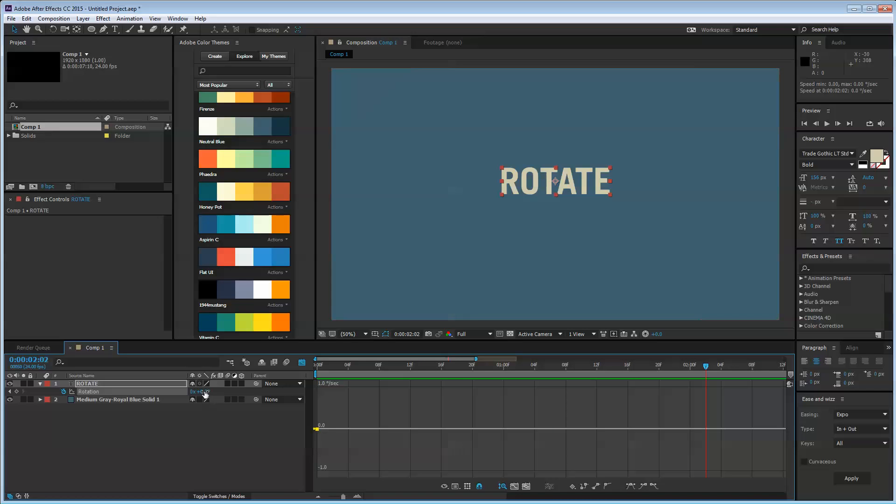
{"action": "left_click", "coordinate": [193, 392]}
{"action": "type", "text": "1"}
{"action": "left_click_drag", "start_coordinate": [201, 428], "coordinate": [211, 434]}
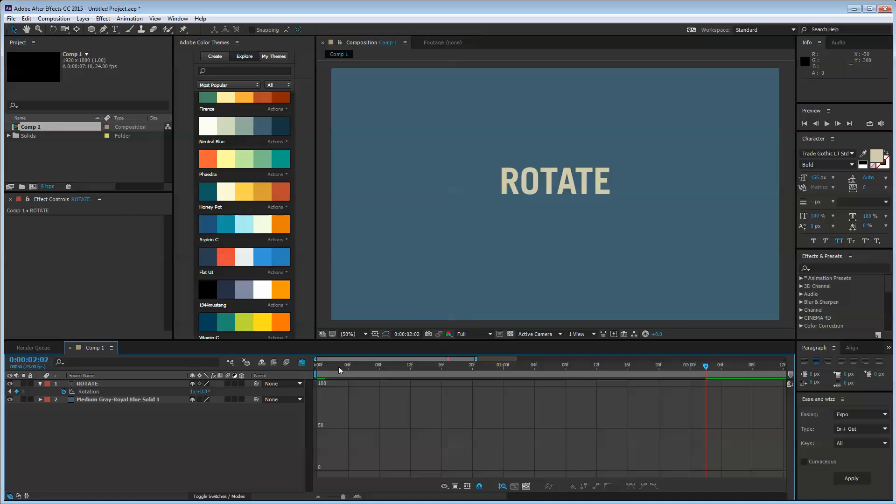
- Preview the ROTATE text's full turn from the start of the composition
{"action": "left_click", "coordinate": [318, 366]}
{"action": "key", "text": "space"}
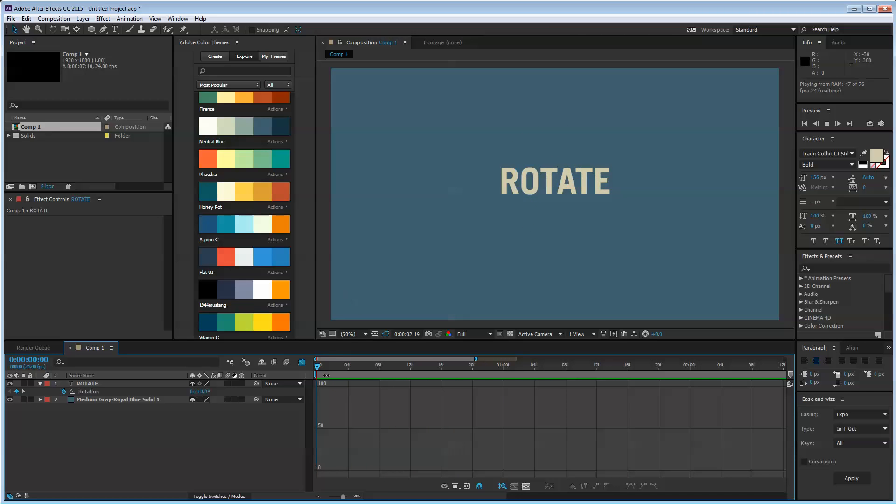
{"action": "key", "text": "space"}
- Switch the graph editor to Edit Value Graph for the ROTATE layer and preview the linear spin against its curve
{"action": "left_click", "coordinate": [455, 487]}
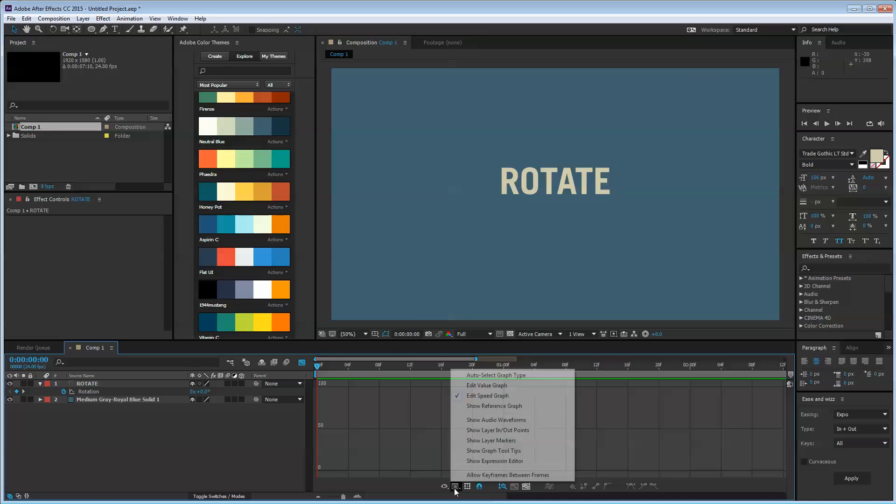
{"action": "left_click", "coordinate": [477, 395]}
{"action": "left_click", "coordinate": [90, 386]}
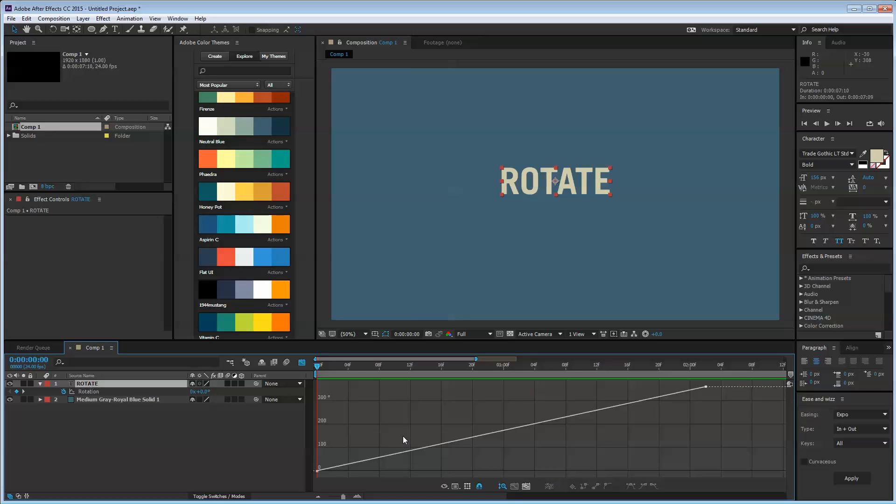
{"action": "key", "text": "space"}
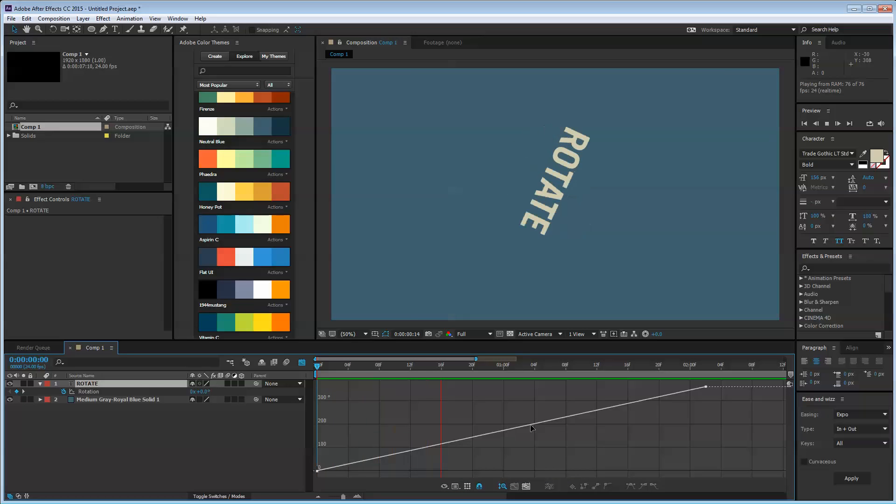
{"action": "key", "text": "space"}
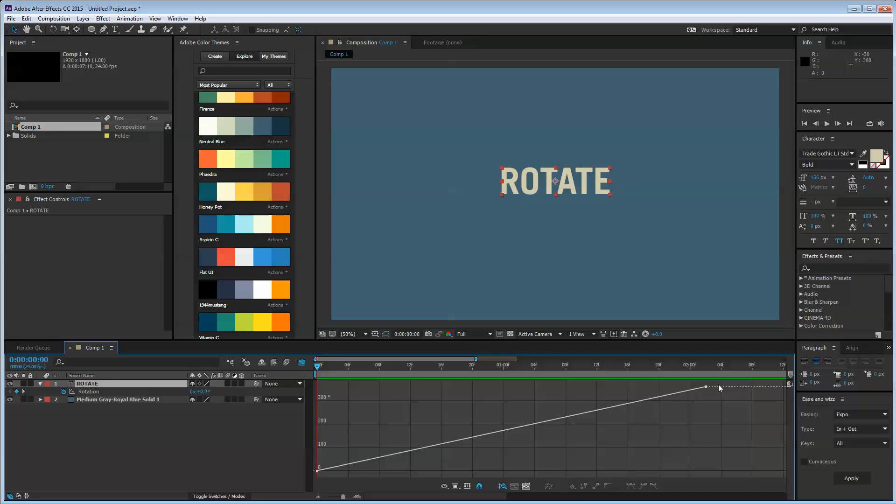
- Apply Easy Ease to both Rotation keyframes, enlarge the timeline area and preview the eased spin
{"action": "left_click_drag", "start_coordinate": [718, 382], "coordinate": [316, 476]}
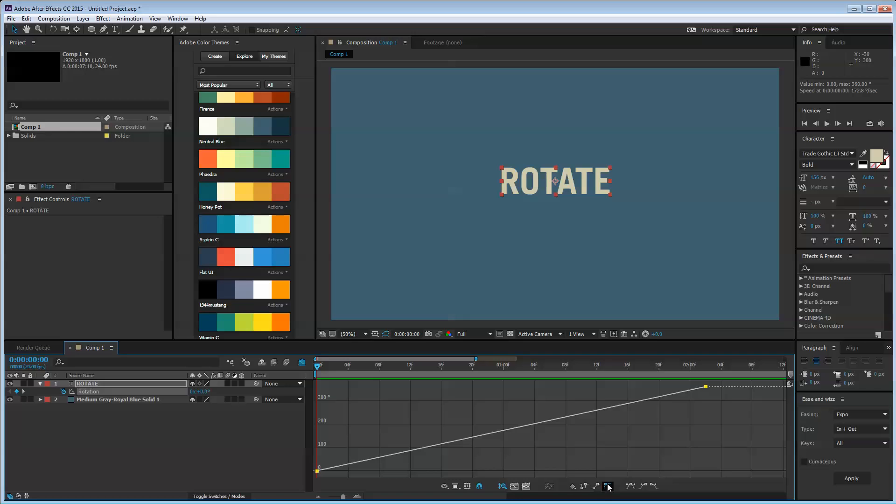
{"action": "left_click", "coordinate": [631, 487]}
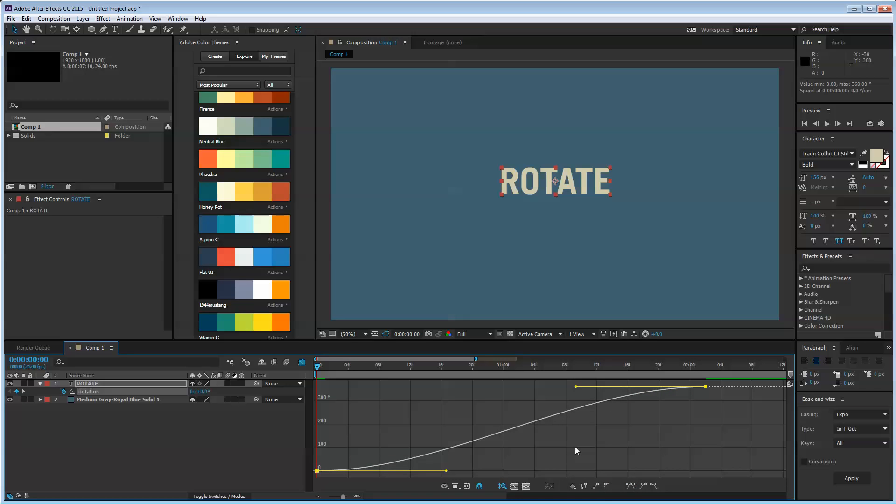
{"action": "left_click", "coordinate": [587, 444]}
{"action": "key", "text": "space"}
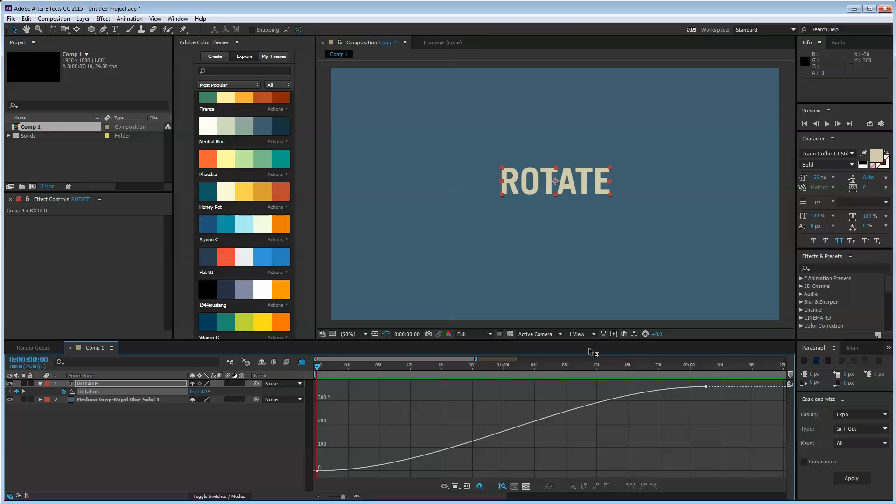
{"action": "left_click_drag", "start_coordinate": [594, 344], "coordinate": [598, 293]}
{"action": "key", "text": "space"}
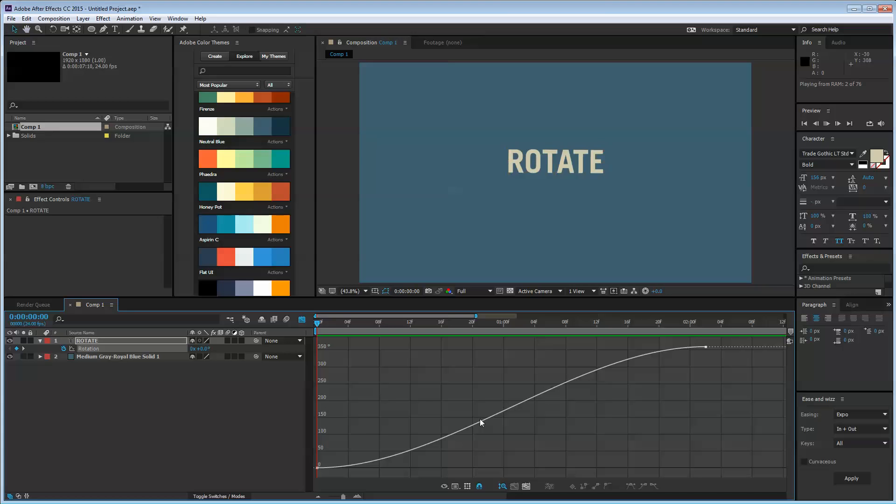
{"action": "key", "text": "space"}
- Stretch both Rotation keyframes' Bezier handles all the way to the opposite keyframe's time and preview the spin
{"action": "left_click_drag", "start_coordinate": [721, 342], "coordinate": [292, 456]}
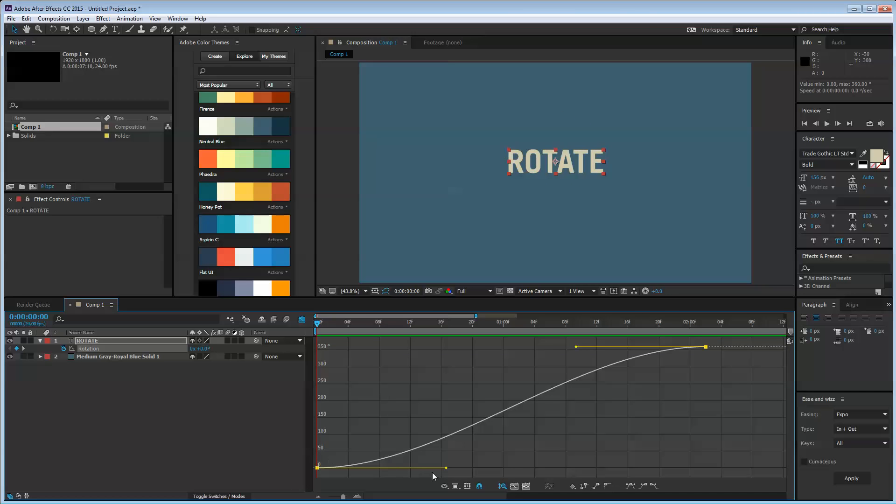
{"action": "left_click_drag", "start_coordinate": [447, 468], "coordinate": [746, 468]}
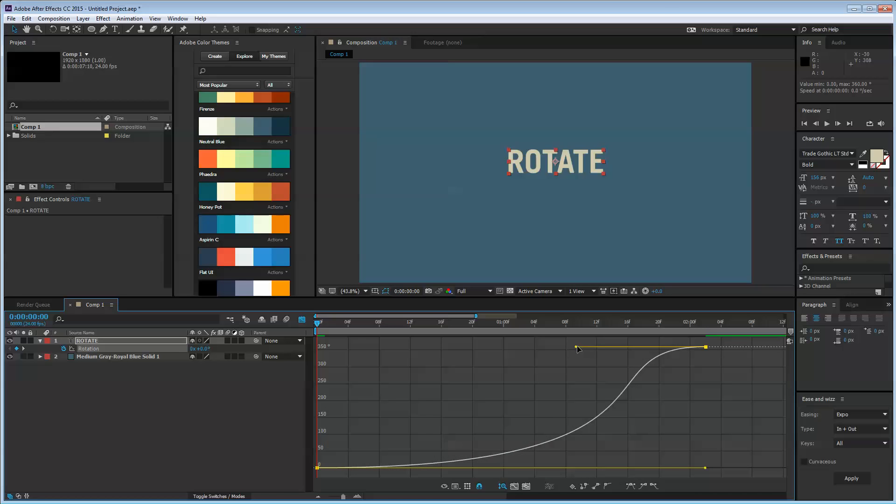
{"action": "left_click_drag", "start_coordinate": [579, 347], "coordinate": [296, 368]}
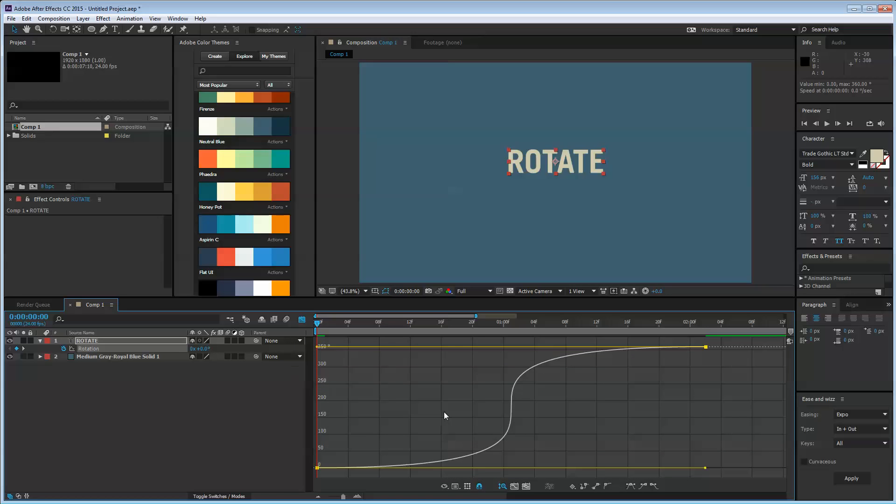
{"action": "key", "text": "space"}
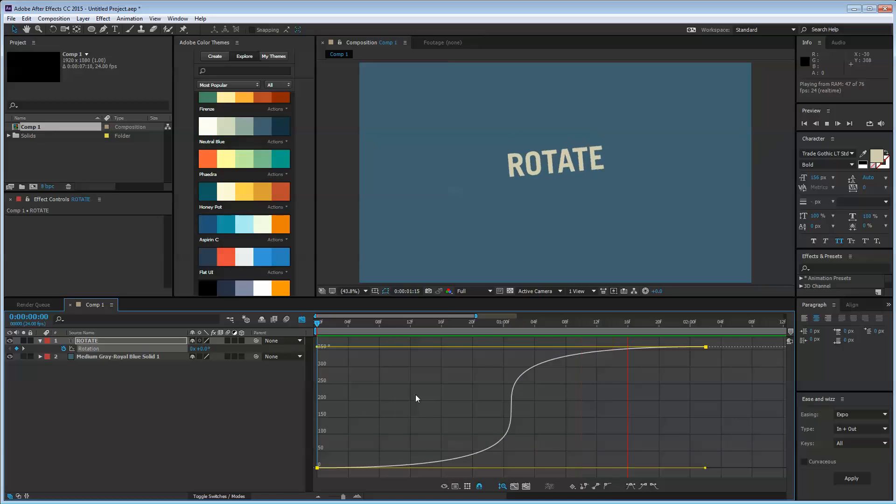
{"action": "key", "text": "space"}
- Shorten the last Rotation keyframe's handle to about frame 15 and the first one's to about 0:00:01:12, and preview the spin
{"action": "left_click_drag", "start_coordinate": [318, 347], "coordinate": [435, 347]}
{"action": "left_click_drag", "start_coordinate": [707, 468], "coordinate": [597, 465]}
{"action": "key", "text": "space"}
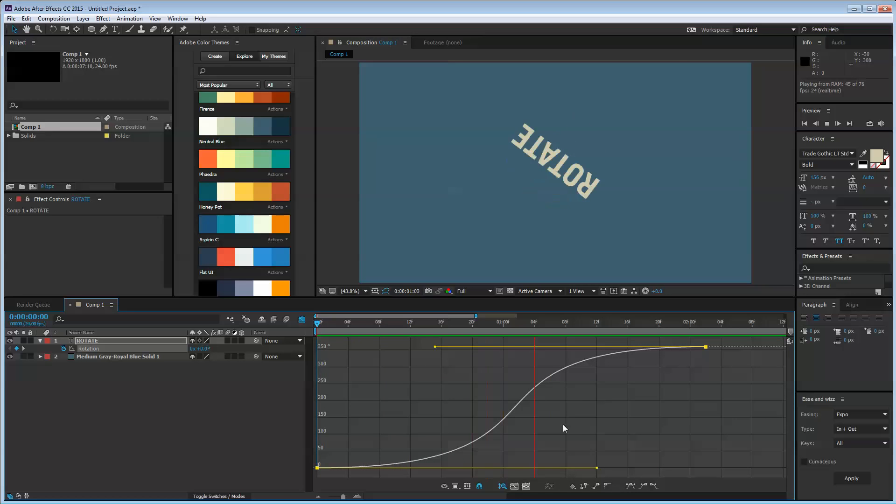
{"action": "key", "text": "space"}
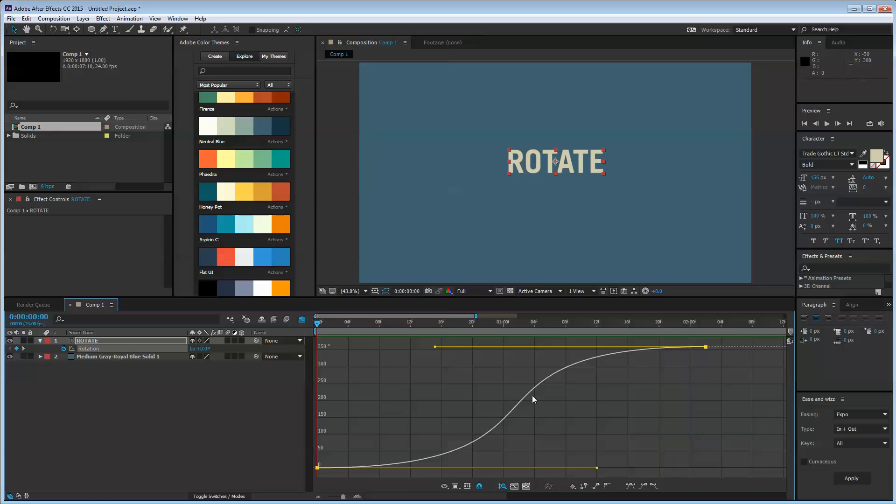
{"action": "left_click", "coordinate": [641, 388]}
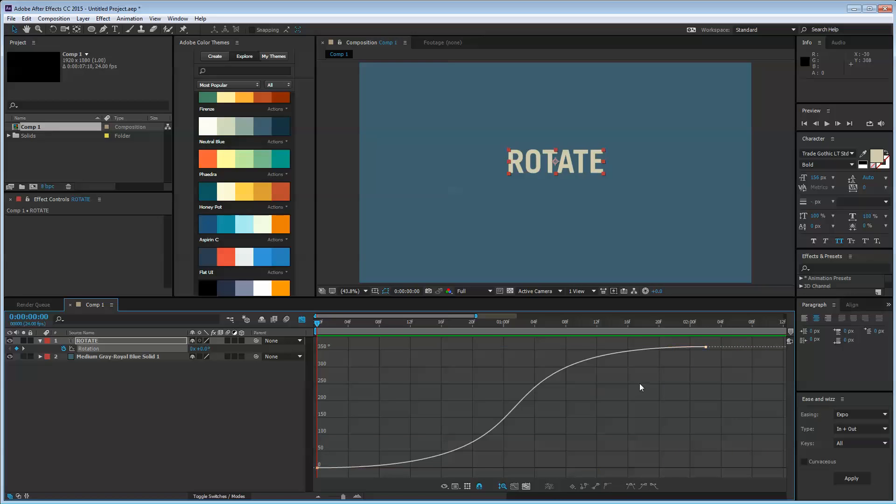
{"action": "left_click", "coordinate": [706, 347]}
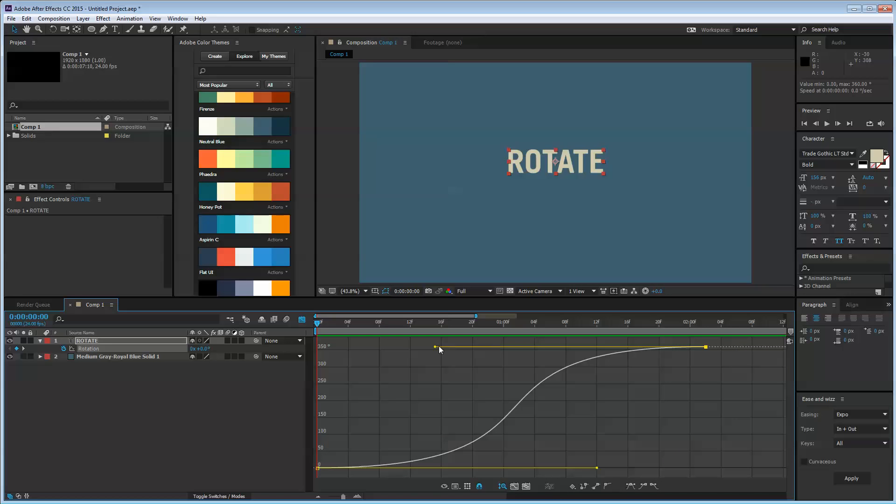
{"action": "double_click", "coordinate": [318, 468]}
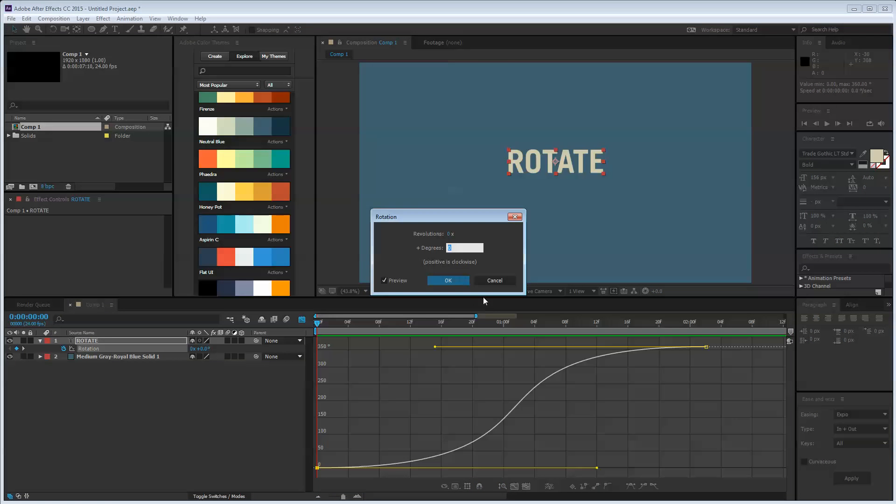
{"action": "left_click", "coordinate": [485, 279]}
- Switch the graph editor to Edit Speed Graph, preview the spin and inspect the first Rotation keyframe's velocity settings
{"action": "left_click", "coordinate": [455, 487]}
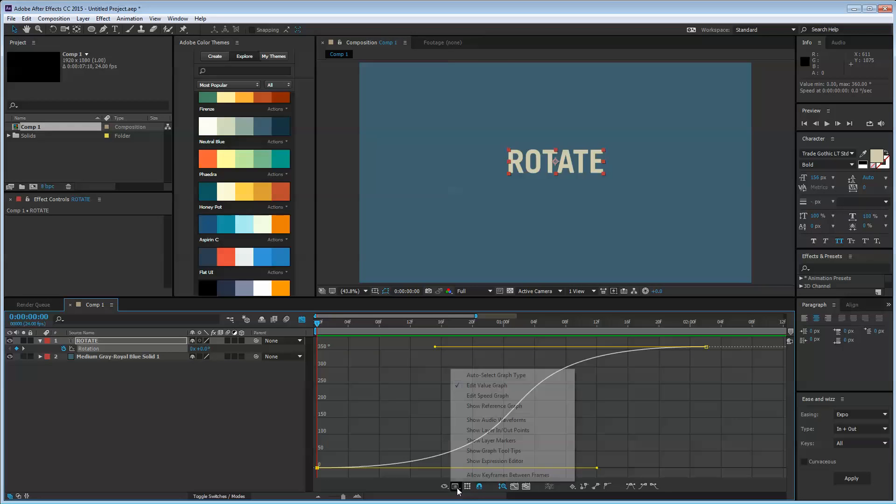
{"action": "left_click", "coordinate": [487, 396]}
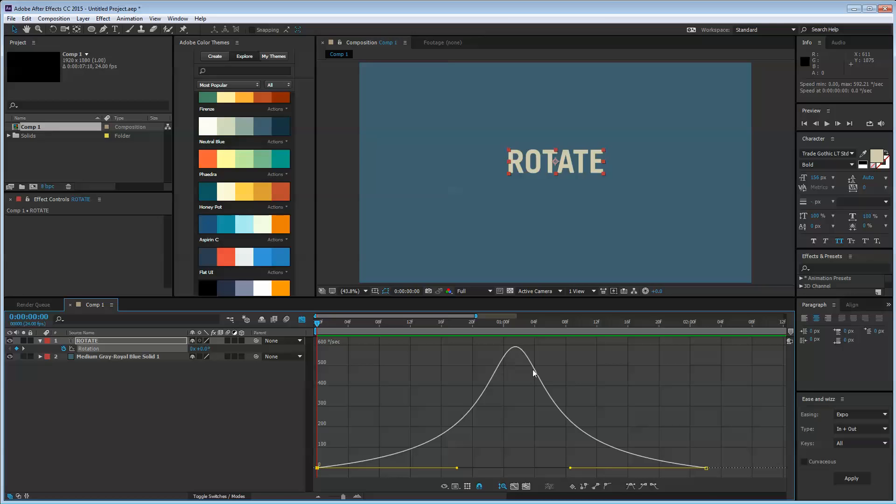
{"action": "key", "text": "space"}
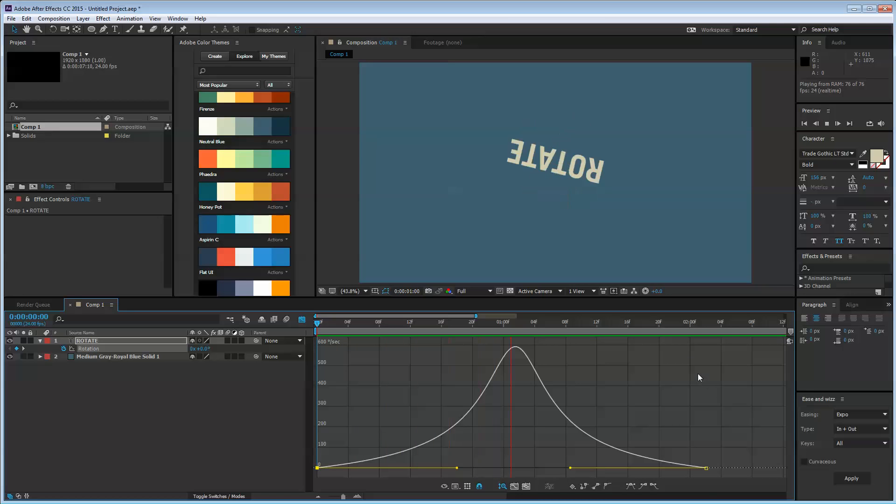
{"action": "key", "text": "space"}
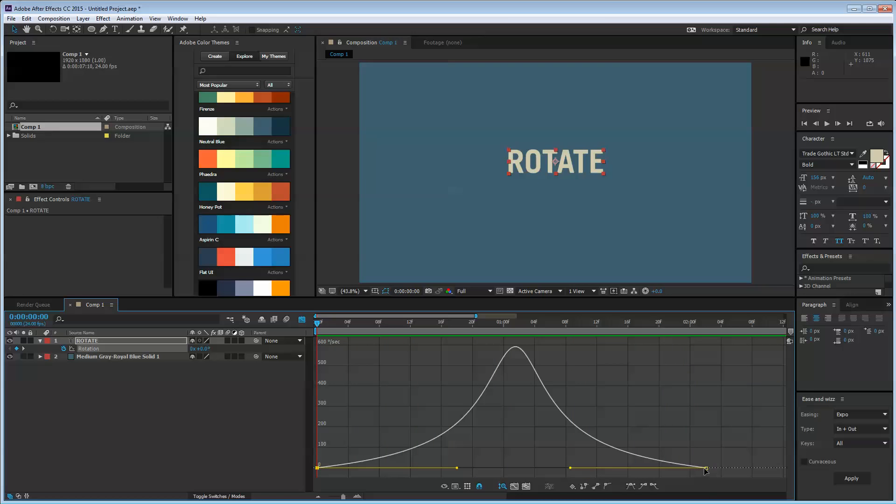
{"action": "left_click", "coordinate": [706, 468]}
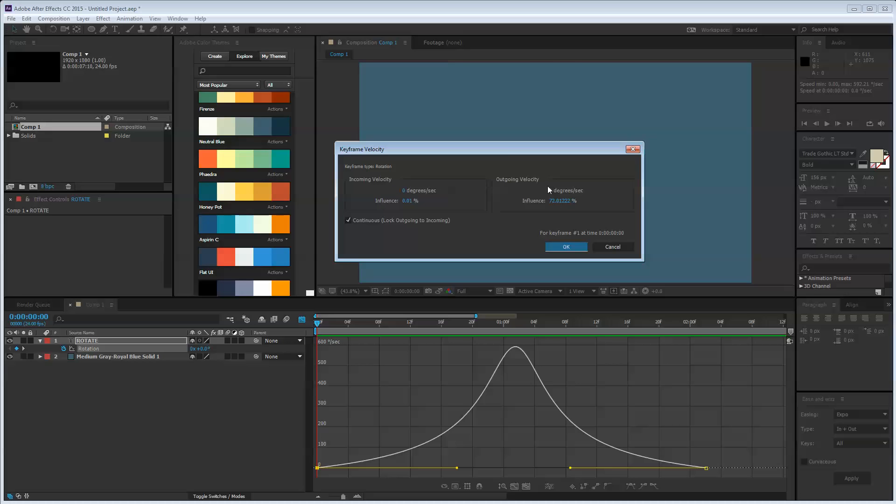
{"action": "left_click", "coordinate": [612, 245]}
- Reapply Easy Ease to both Rotation keyframes and inspect the first keyframe's velocity settings
{"action": "left_click_drag", "start_coordinate": [744, 436], "coordinate": [275, 464]}
{"action": "left_click", "coordinate": [630, 486]}
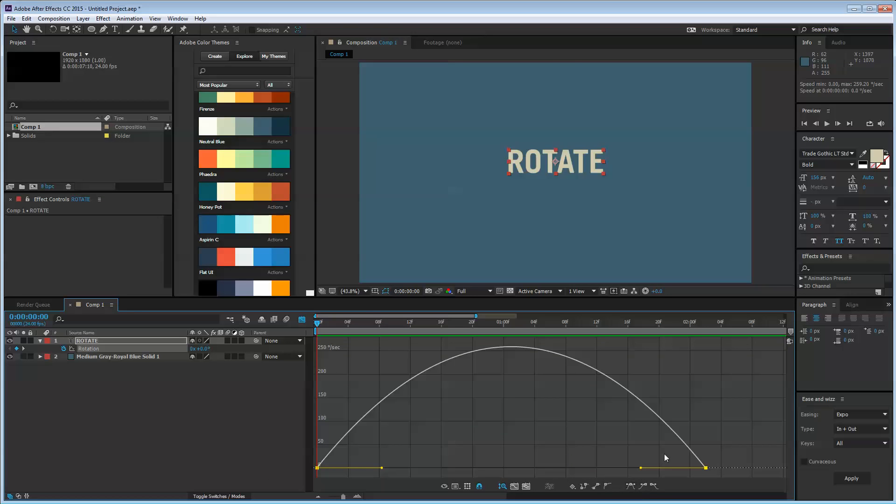
{"action": "left_click", "coordinate": [433, 458]}
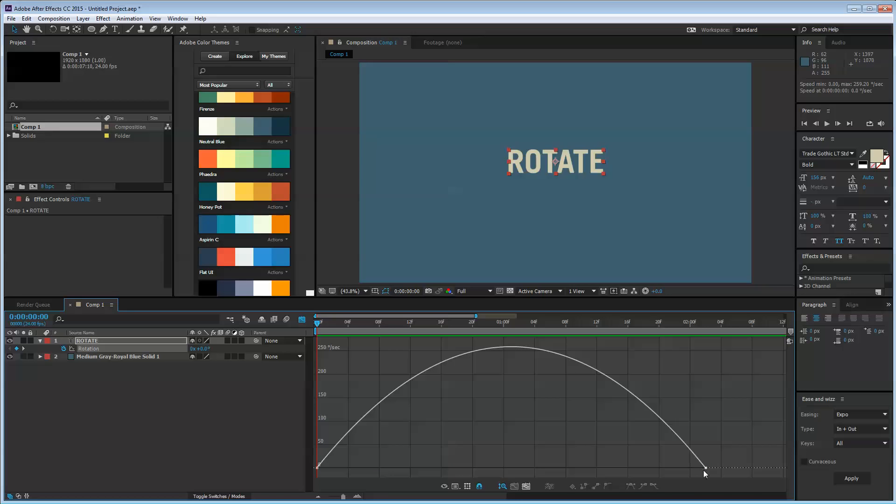
{"action": "double_click", "coordinate": [319, 468]}
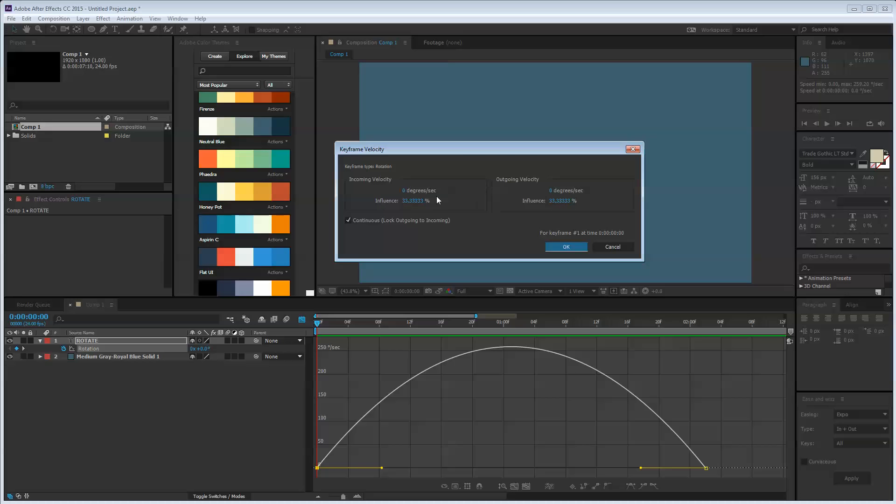
{"action": "left_click", "coordinate": [583, 247]}
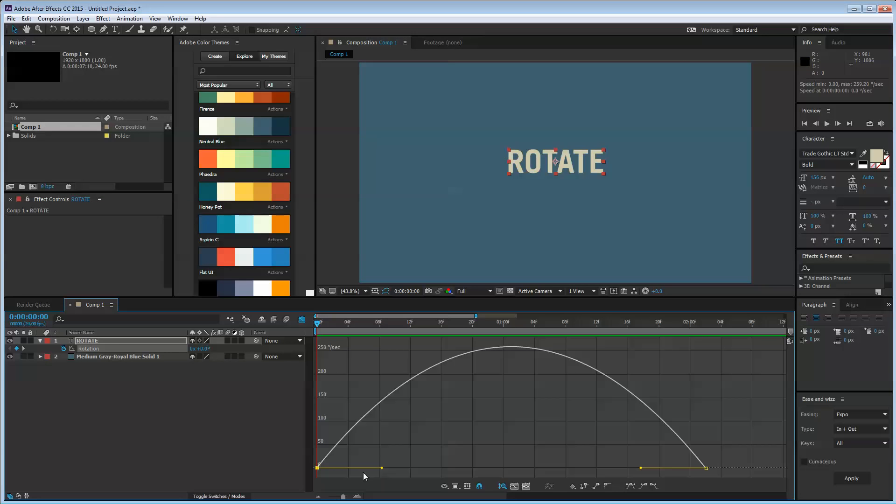
{"action": "mouse_move", "coordinate": [382, 469]}
{"action": "left_mouse_down"}
{"action": "mouse_move", "coordinate": [555, 458]}
{"action": "mouse_move", "coordinate": [592, 469]}
{"action": "mouse_move", "coordinate": [318, 469]}
{"action": "mouse_move", "coordinate": [377, 468]}
{"action": "left_mouse_up"}
- Set the first Rotation keyframe's outgoing velocity influence to 75%
{"action": "double_click", "coordinate": [317, 468]}
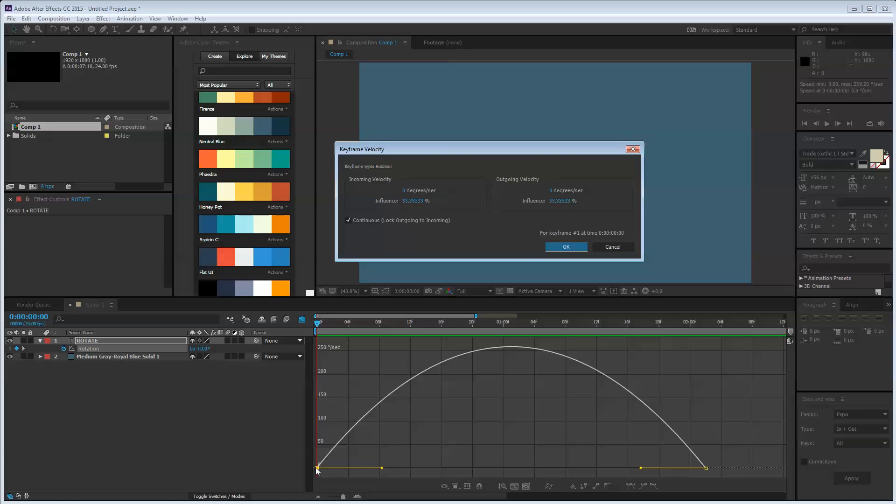
{"action": "left_click", "coordinate": [560, 201]}
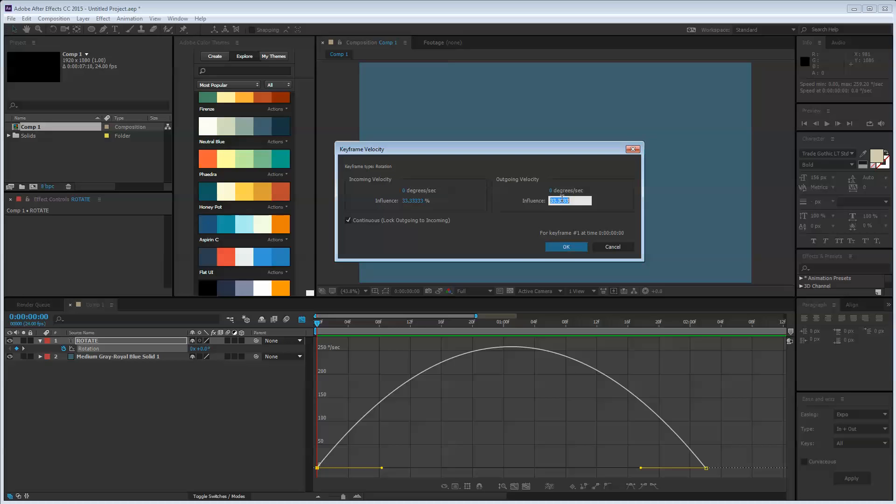
{"action": "type", "text": "75"}
{"action": "left_click", "coordinate": [565, 248]}
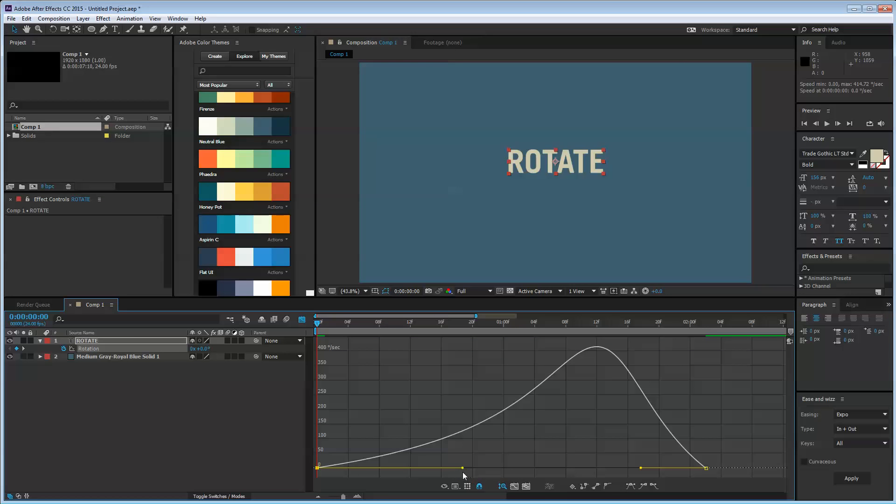
- Set the last Rotation keyframe's incoming velocity influence to 75%, deselect the keyframes and preview the spin
{"action": "double_click", "coordinate": [706, 469]}
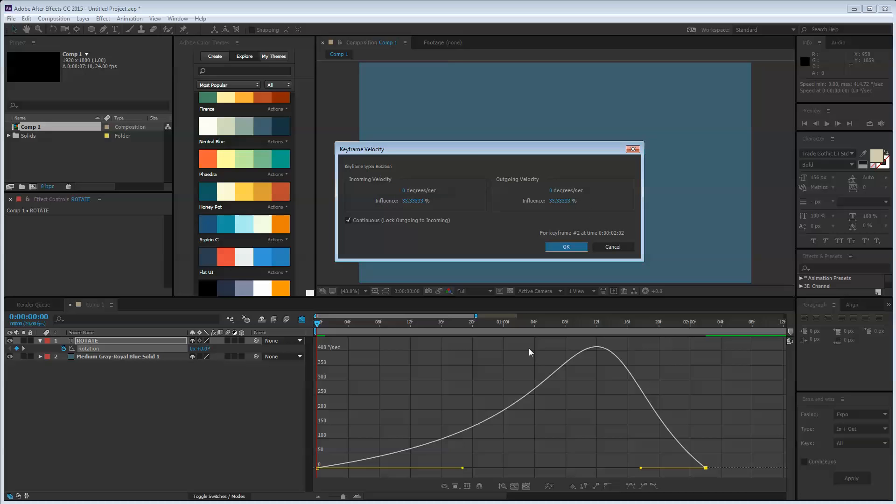
{"action": "left_click", "coordinate": [418, 199]}
{"action": "type", "text": "57"}
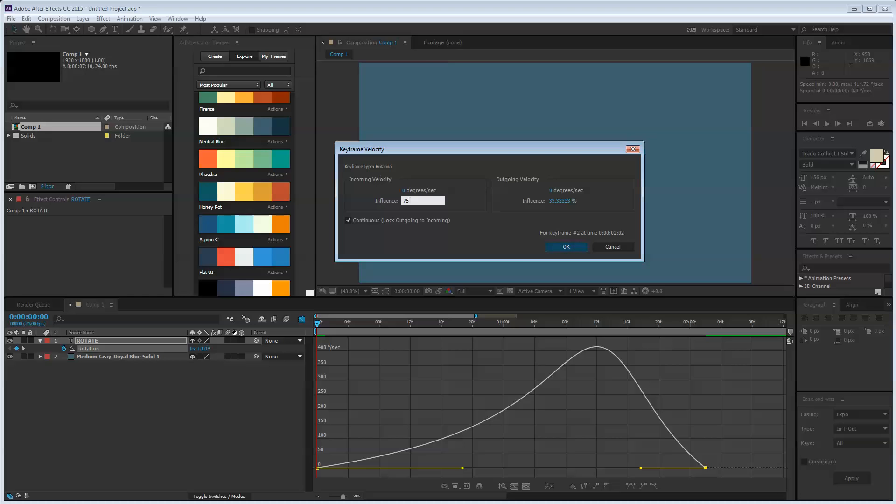
{"action": "left_click", "coordinate": [552, 246]}
{"action": "left_click", "coordinate": [394, 444]}
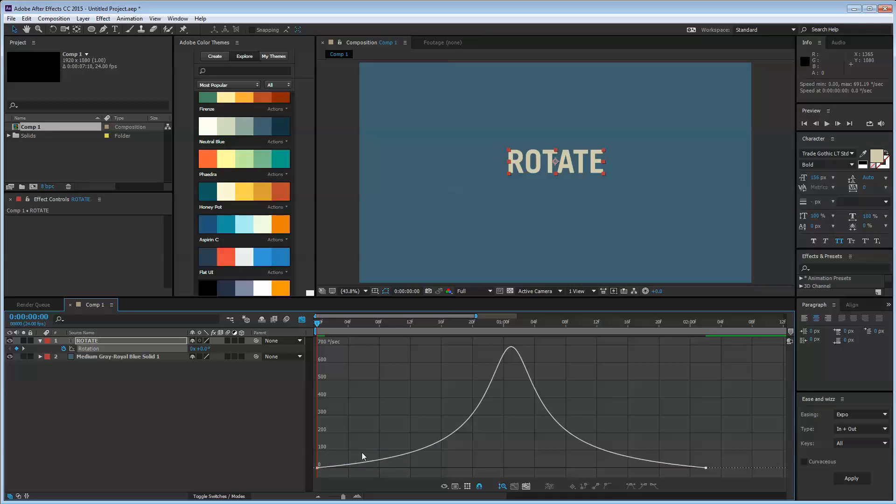
{"action": "key", "text": "space"}
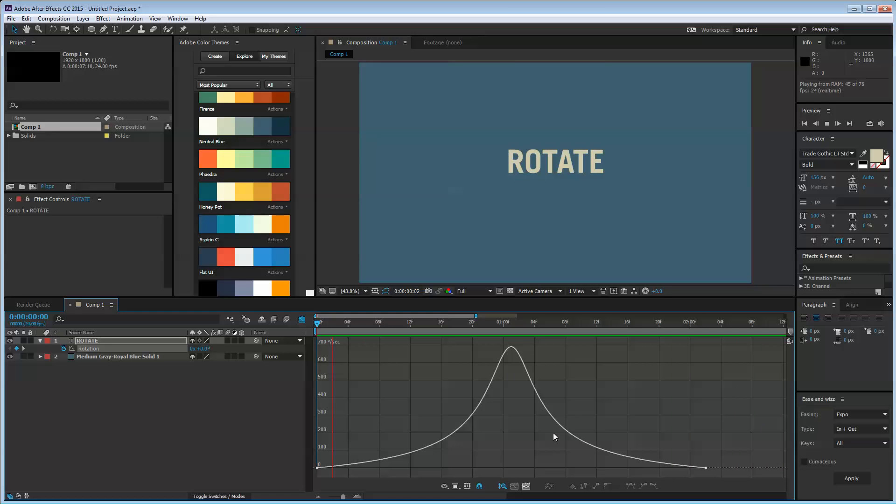
- Switch the graph editor back to Edit Value Graph and preview the spin against the curve
{"action": "left_click", "coordinate": [455, 488]}
{"action": "left_click", "coordinate": [477, 387]}
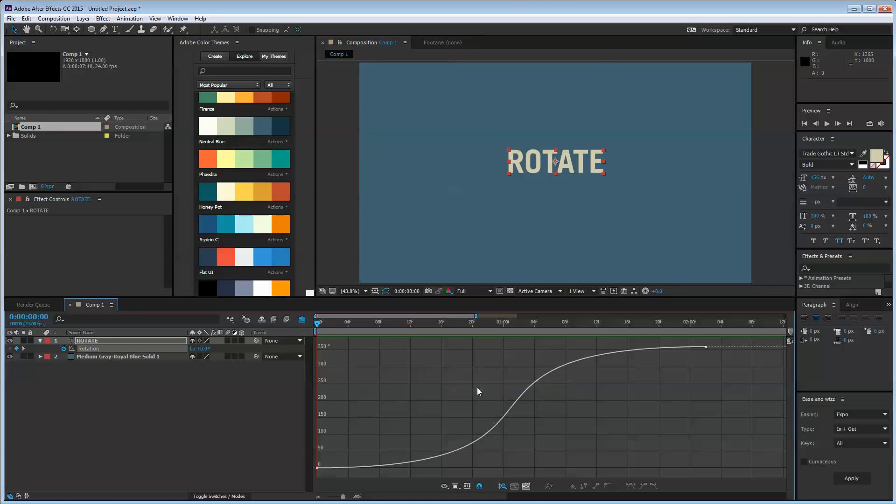
{"action": "key", "text": "space"}
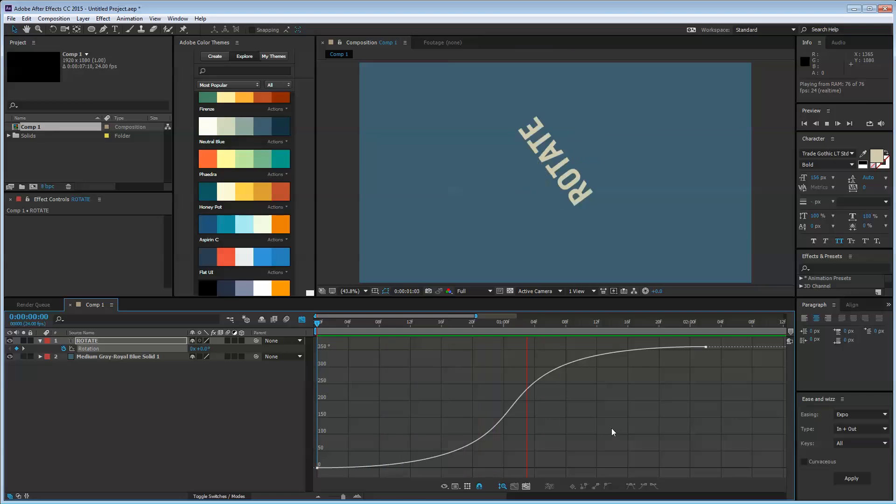
- Open the first Rotation keyframe's numeric value settings from the value graph and close them
{"action": "double_click", "coordinate": [317, 467]}
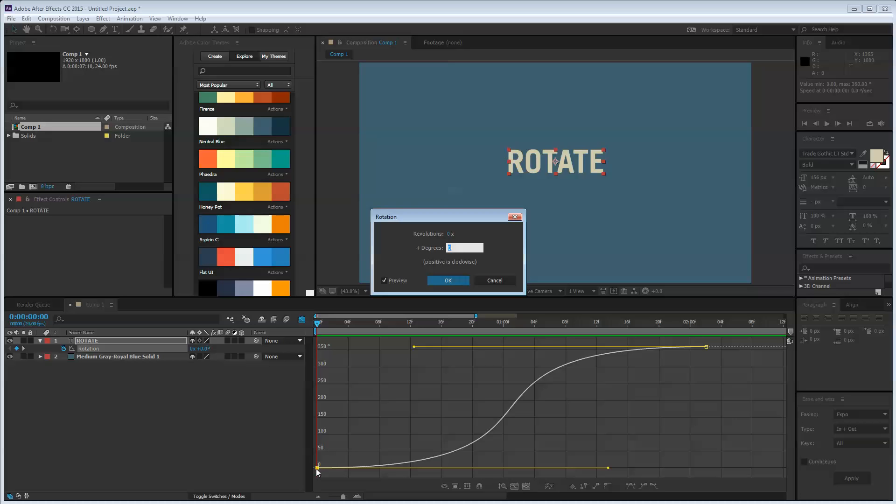
{"action": "type", "text": "50"}
{"action": "key", "text": "Return"}
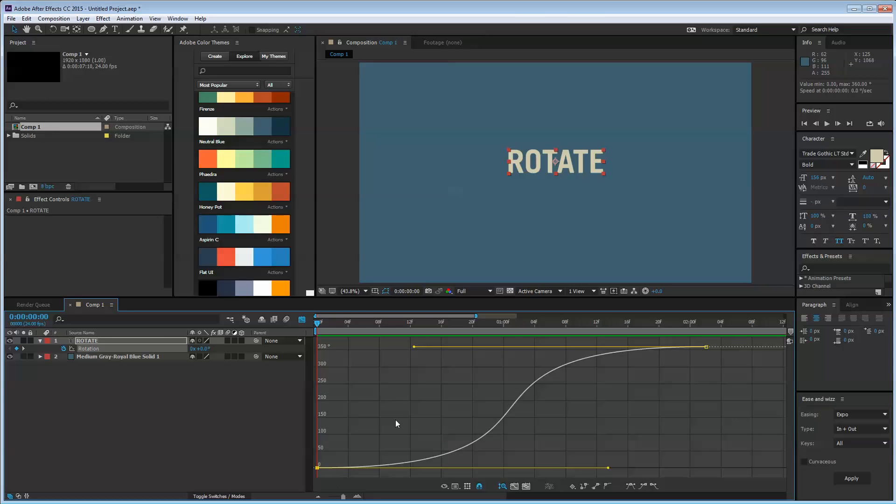
- Scrub and play the ROTATE text's rotation to compare the motion with its value curve
{"action": "left_click", "coordinate": [604, 429]}
{"action": "left_click", "coordinate": [317, 468]}
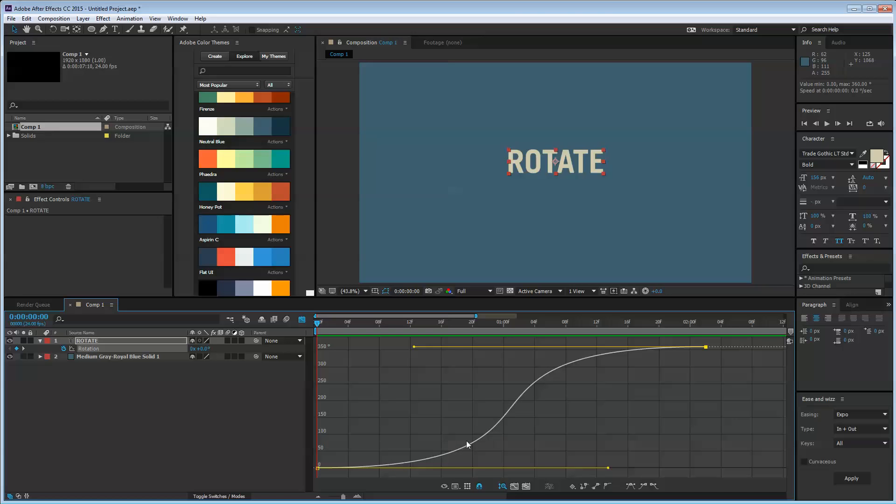
{"action": "left_click_drag", "start_coordinate": [444, 323], "coordinate": [519, 322]}
{"action": "key", "text": "space"}
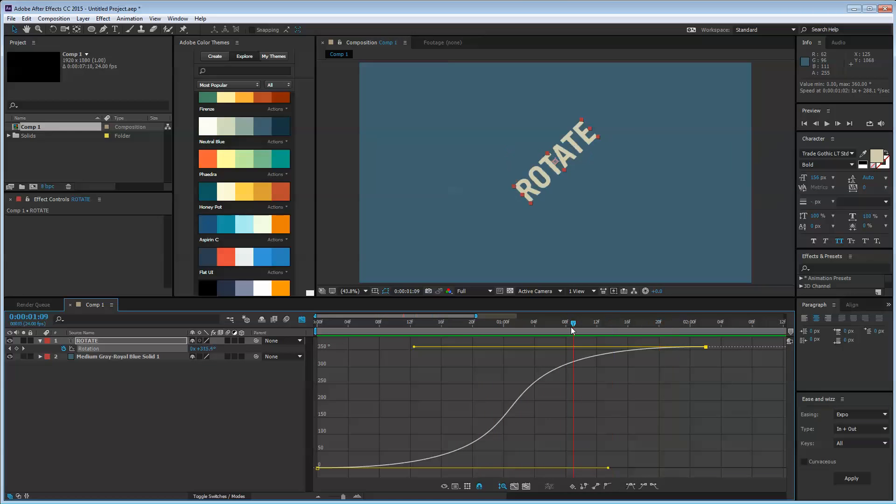
{"action": "key", "text": "space"}
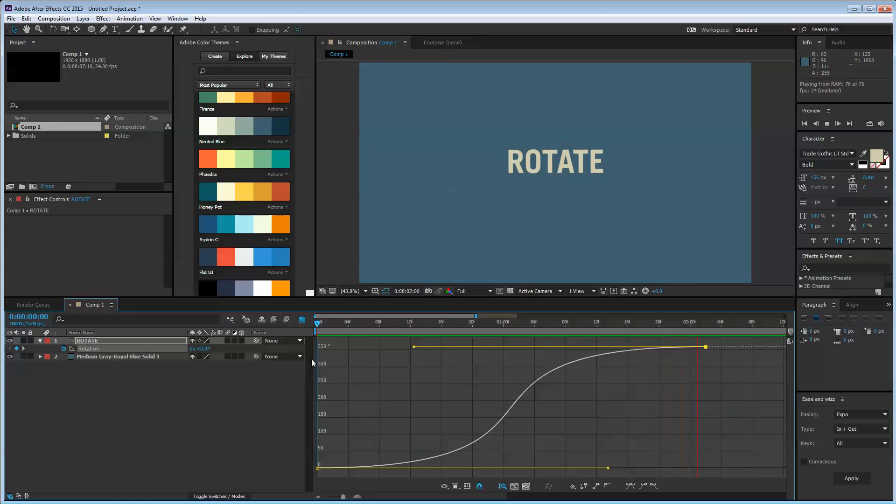
{"action": "key", "text": "space"}
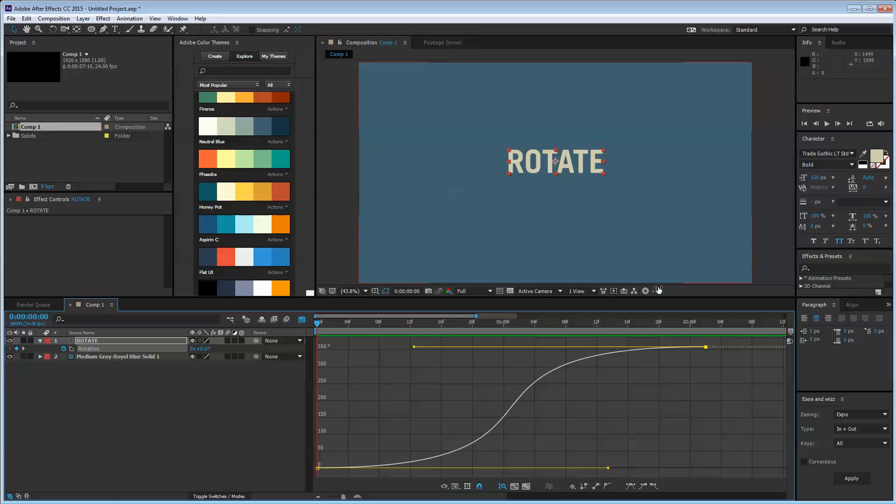
- Bend the rotation curve's keyframe handles so it dips to about -10° and peaks at about 365°, and preview the motion
{"action": "left_click_drag", "start_coordinate": [667, 296], "coordinate": [677, 252]}
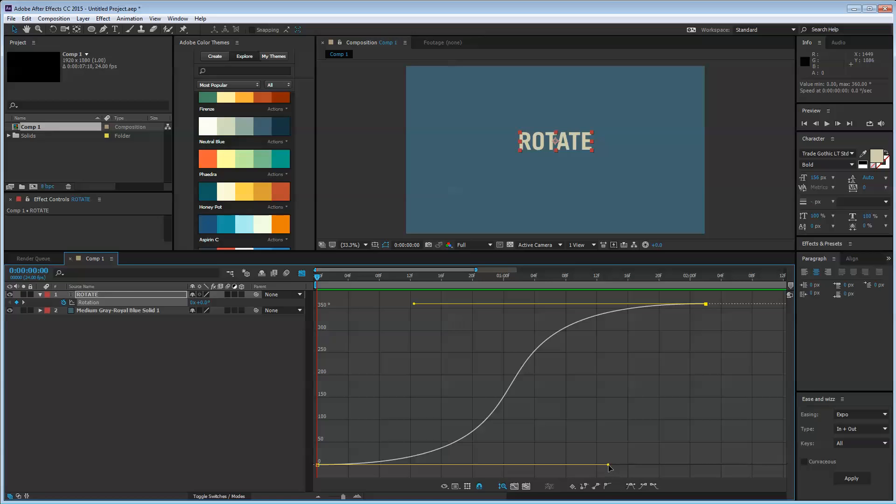
{"action": "left_click_drag", "start_coordinate": [609, 466], "coordinate": [564, 469]}
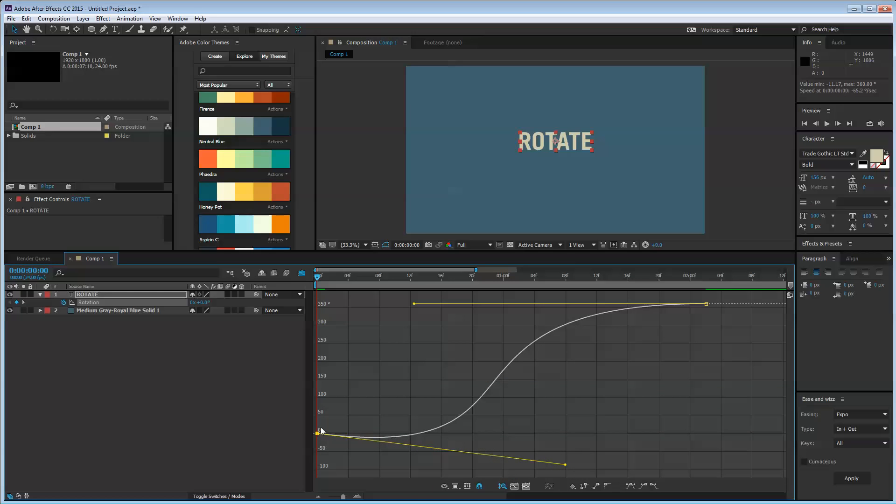
{"action": "left_click_drag", "start_coordinate": [317, 279], "coordinate": [275, 321]}
{"action": "left_click_drag", "start_coordinate": [414, 305], "coordinate": [417, 290]}
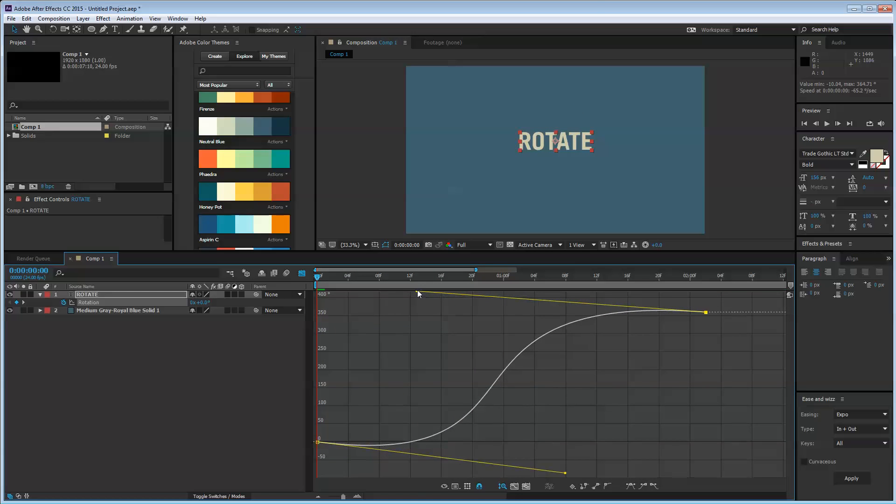
{"action": "left_click", "coordinate": [595, 402]}
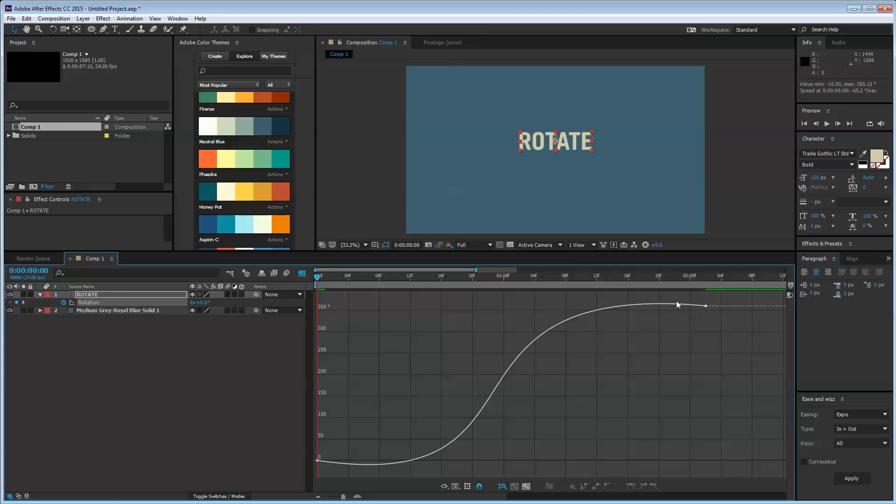
{"action": "key", "text": "space"}
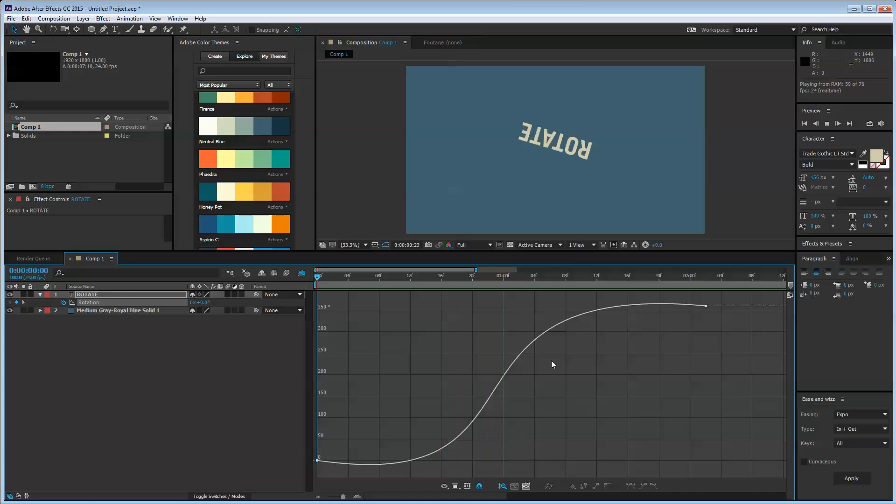
{"action": "key", "text": "space"}
- Exaggerate both rotation handles so the curve dips to about -29° and overshoots to about 377°, and preview it
{"action": "left_click", "coordinate": [705, 307]}
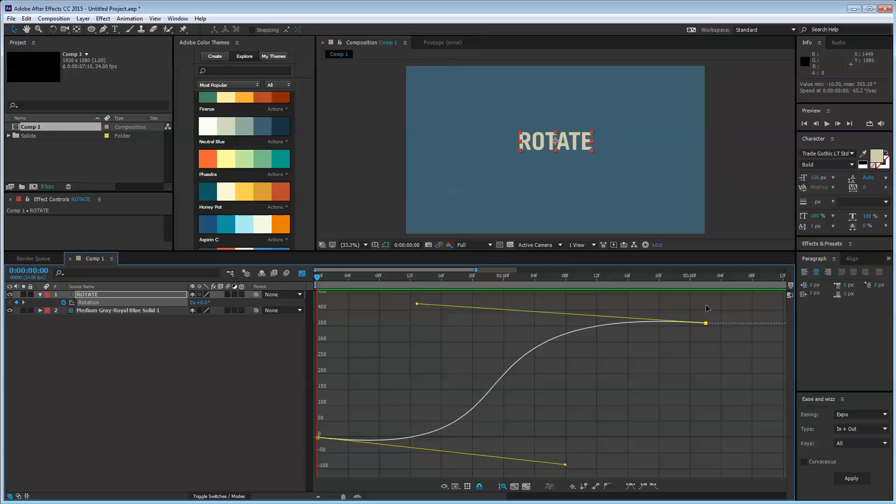
{"action": "left_click_drag", "start_coordinate": [418, 305], "coordinate": [422, 296]}
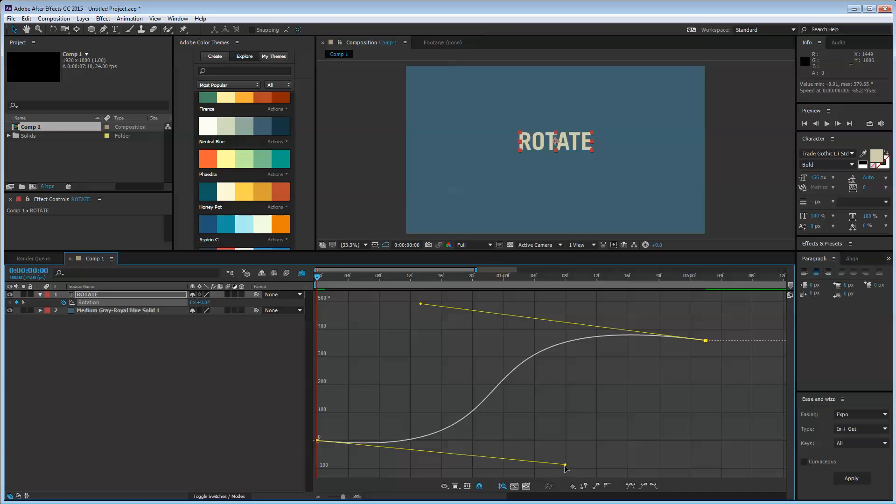
{"action": "mouse_move", "coordinate": [566, 466]}
{"action": "left_mouse_down"}
{"action": "mouse_move", "coordinate": [567, 478]}
{"action": "mouse_move", "coordinate": [552, 474]}
{"action": "left_mouse_up"}
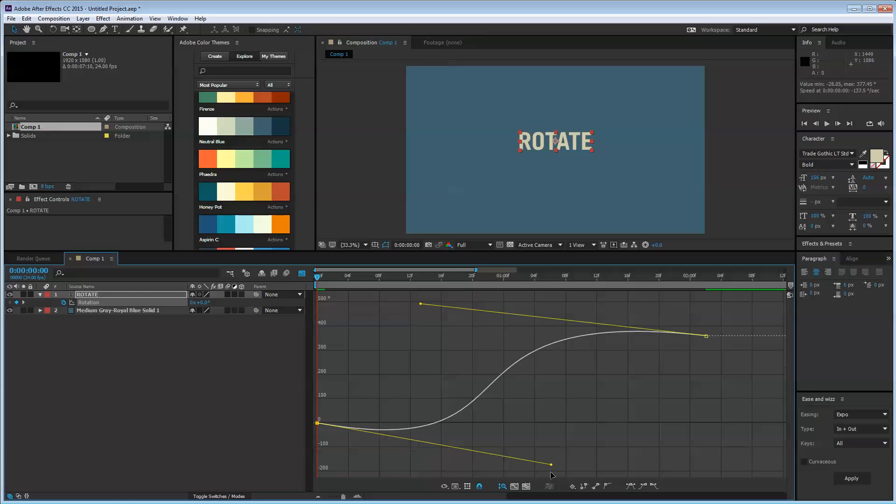
{"action": "key", "text": "space"}
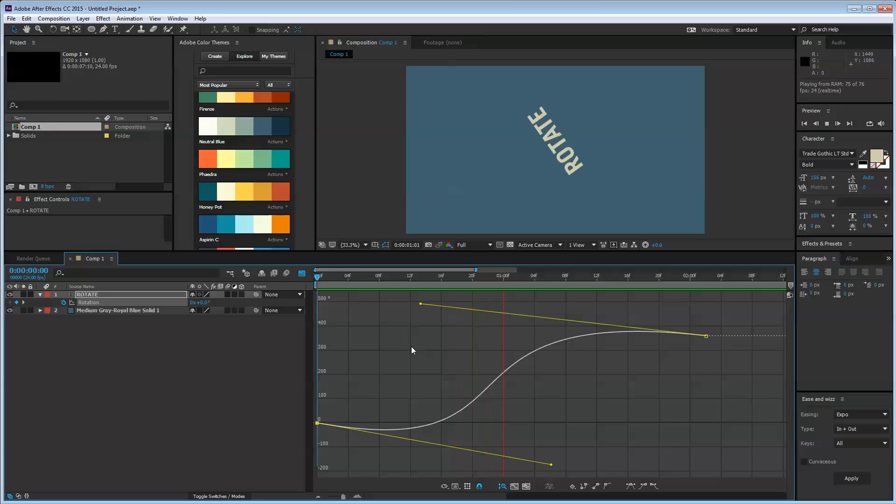
{"action": "key", "text": "space"}
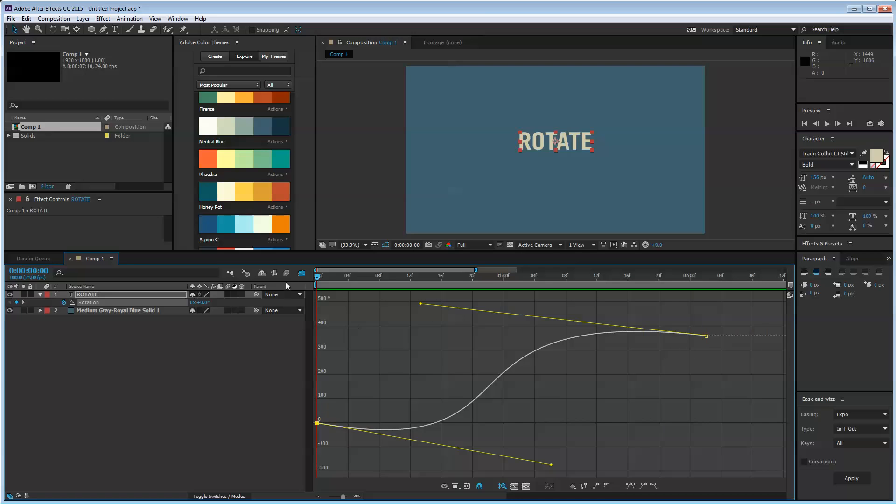
- Leave the graph editor and duplicate the ROTATE text layer
{"action": "left_click", "coordinate": [303, 274]}
{"action": "left_click", "coordinate": [120, 321]}
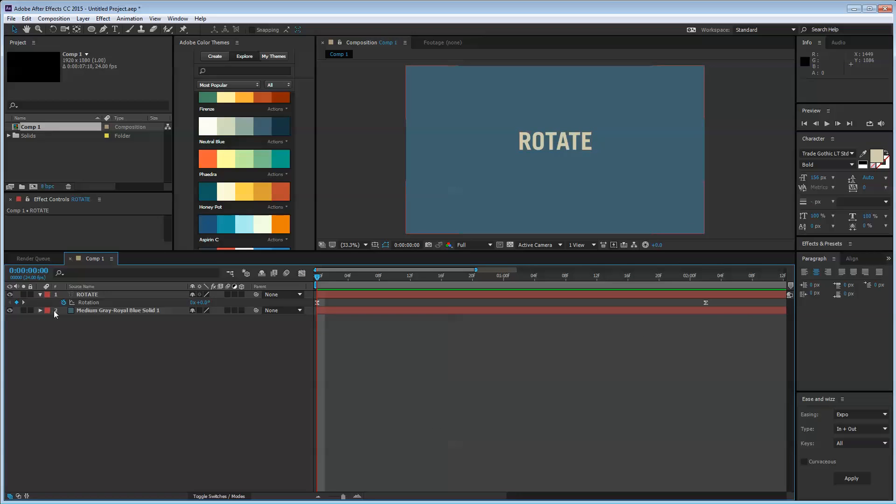
{"action": "left_click", "coordinate": [85, 296]}
{"action": "key", "text": "ctrl+d"}
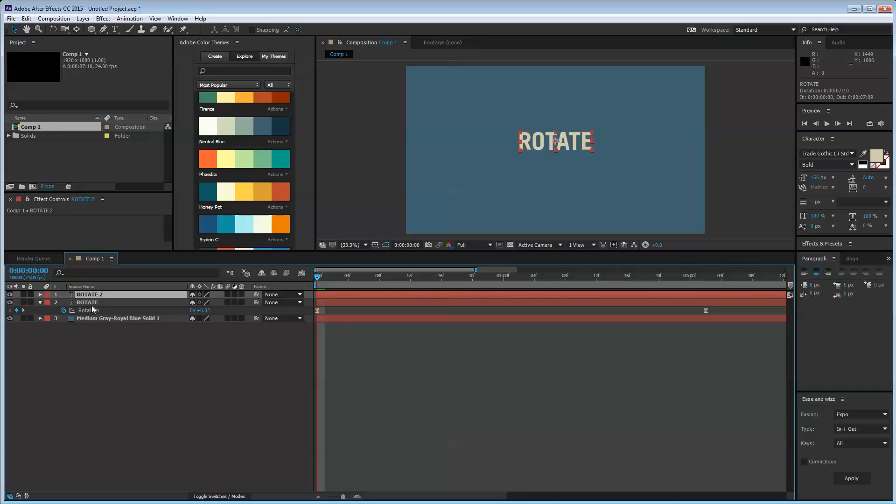
- Remove all rotation keyframes from the ROTATE 2 layer and hide the original ROTATE layer
{"action": "key", "text": "r"}
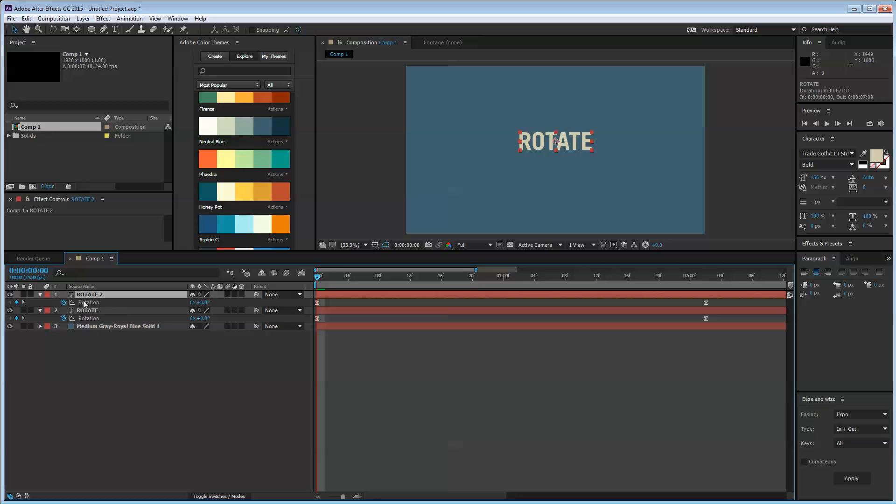
{"action": "left_click", "coordinate": [63, 302]}
{"action": "left_click", "coordinate": [9, 311]}
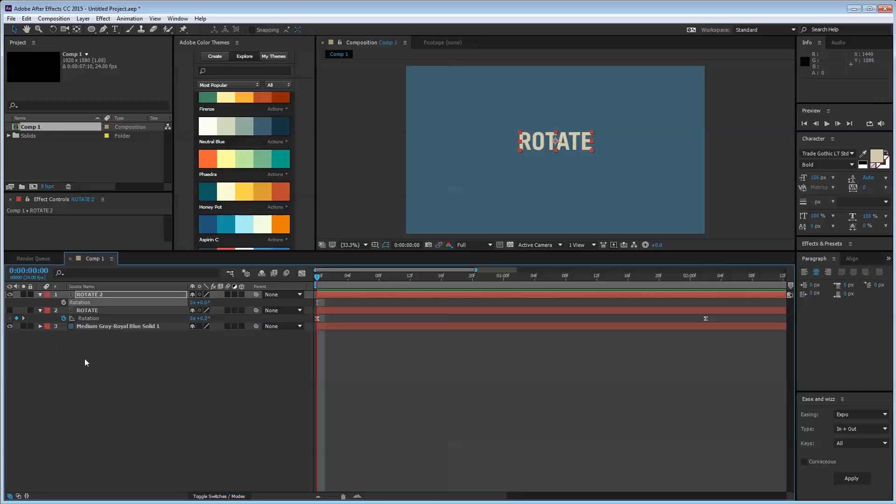
{"action": "left_click", "coordinate": [85, 363]}
- Keyframe ROTATE 2's rotation at 0° on the first frame and at -30° on frame 10
{"action": "left_click", "coordinate": [63, 303]}
{"action": "key", "text": "shift+Page_Down"}
{"action": "key", "text": "shift+Page_Down"}
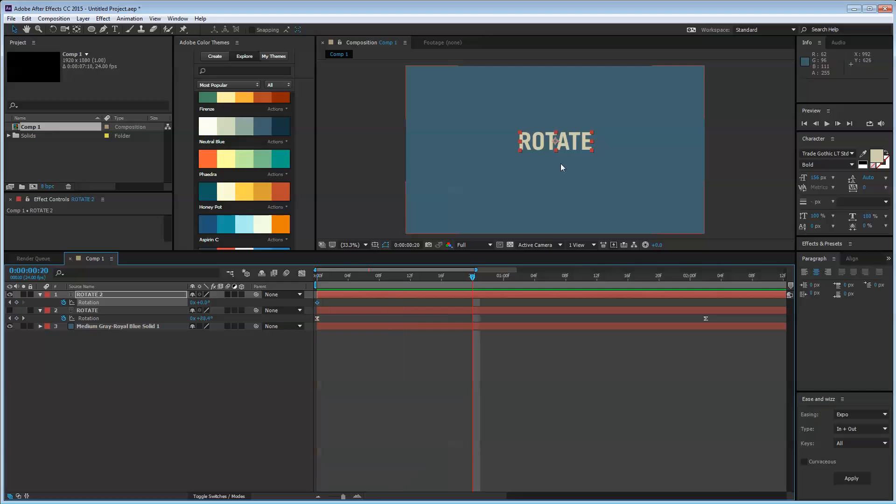
{"action": "key", "text": "shift+Page_Up"}
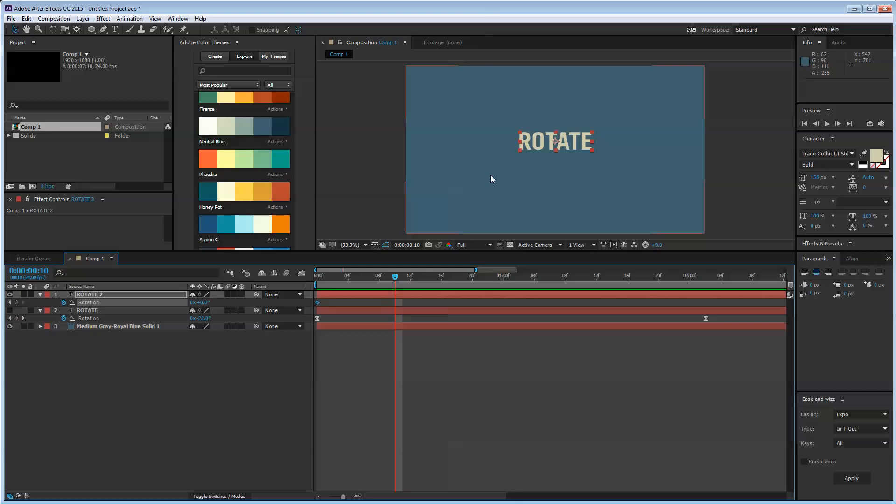
{"action": "left_click", "coordinate": [201, 302]}
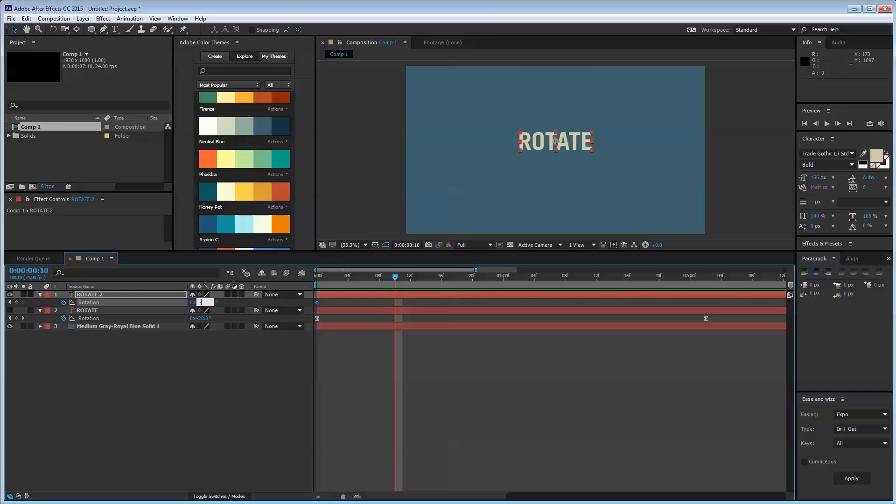
{"action": "key", "text": "Return"}
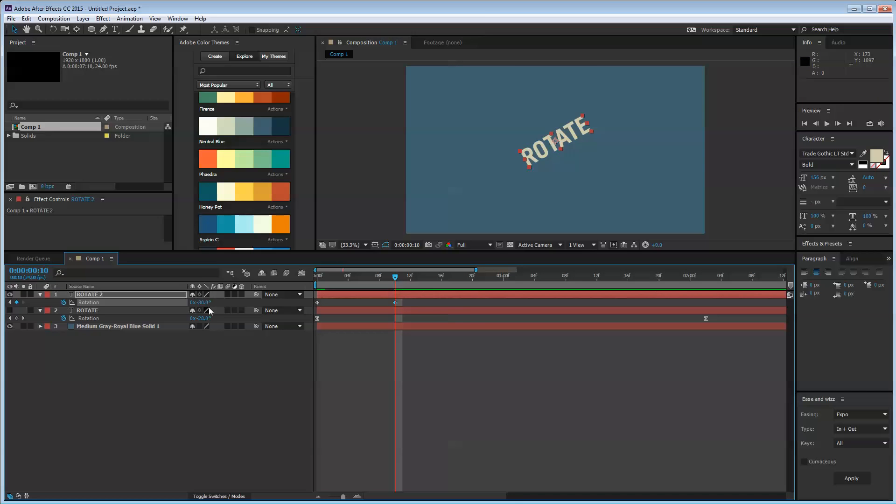
- Add a rotation keyframe of 390° to ROTATE 2 at 0:00:01:16
{"action": "key", "text": "space"}
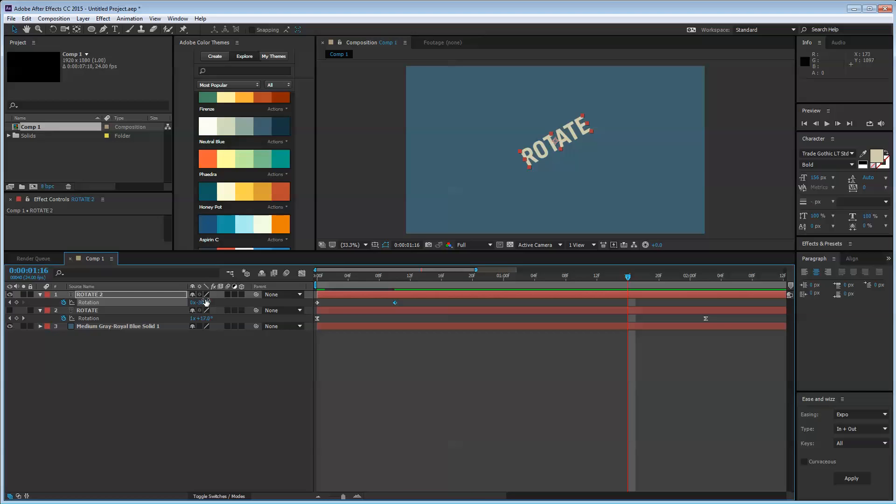
{"action": "left_click", "coordinate": [204, 302]}
{"action": "key", "text": "Return"}
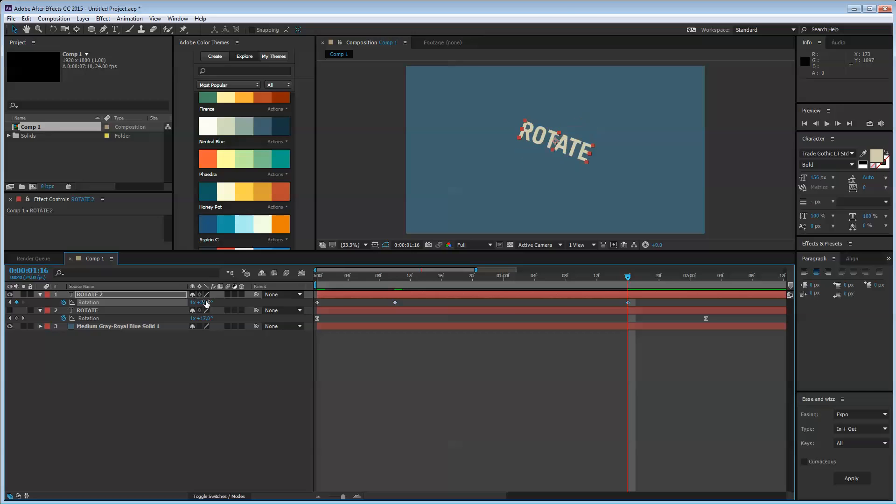
{"action": "key", "text": "ctrl+z"}
{"action": "left_click", "coordinate": [204, 302]}
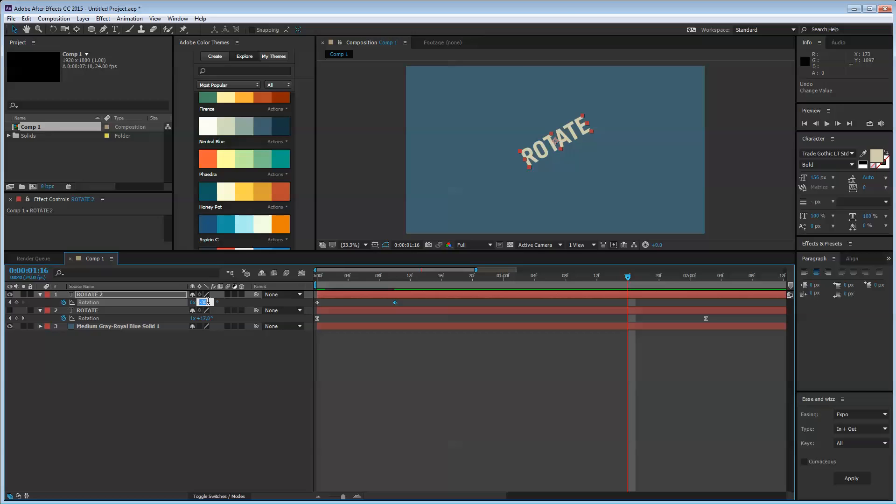
{"action": "type", "text": "390"}
{"action": "key", "text": "Return"}
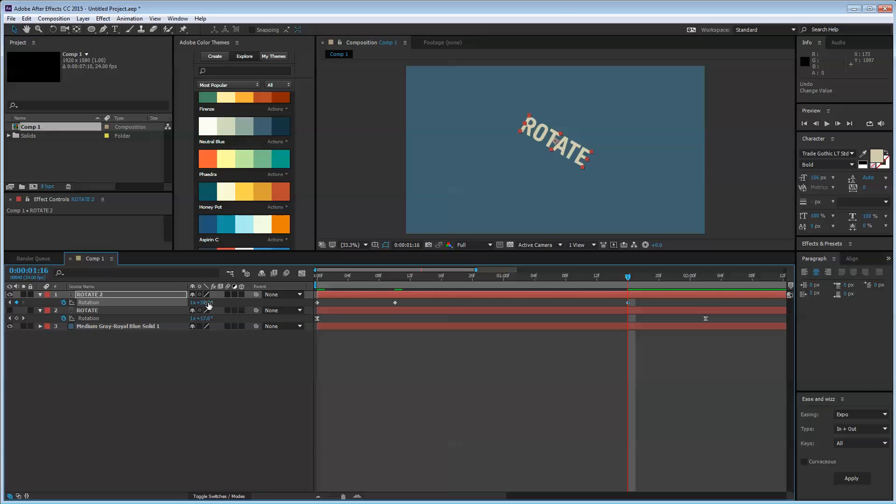
- Keyframe ROTATE 2's rotation at 1x+0° at 0:00:02:02 and preview the animation
{"action": "key", "text": "k"}
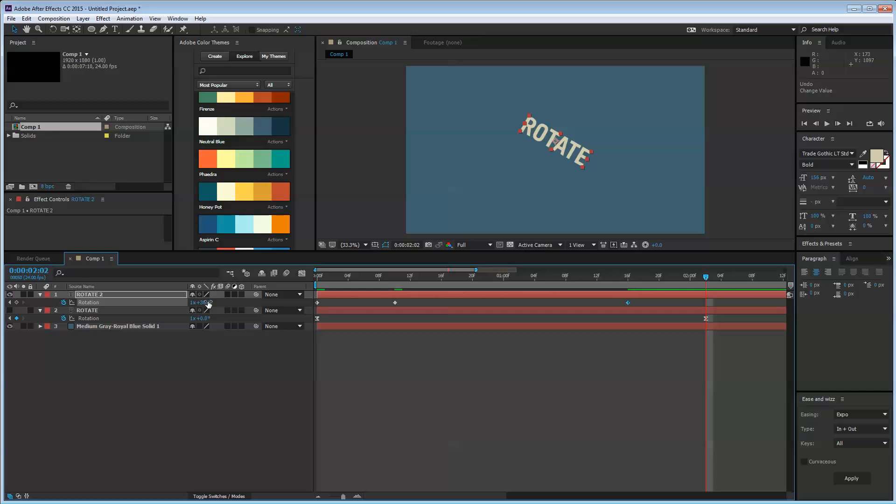
{"action": "left_click", "coordinate": [208, 303]}
{"action": "type", "text": "0"}
{"action": "left_click", "coordinate": [185, 379]}
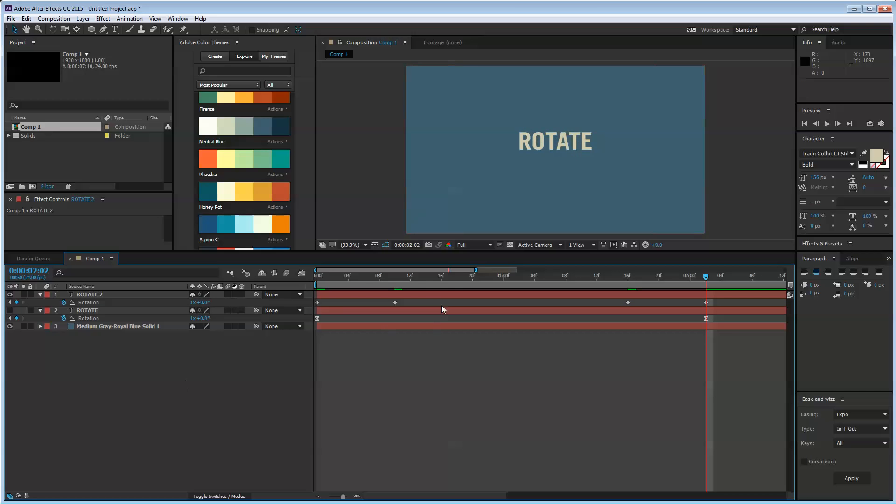
{"action": "key", "text": "space"}
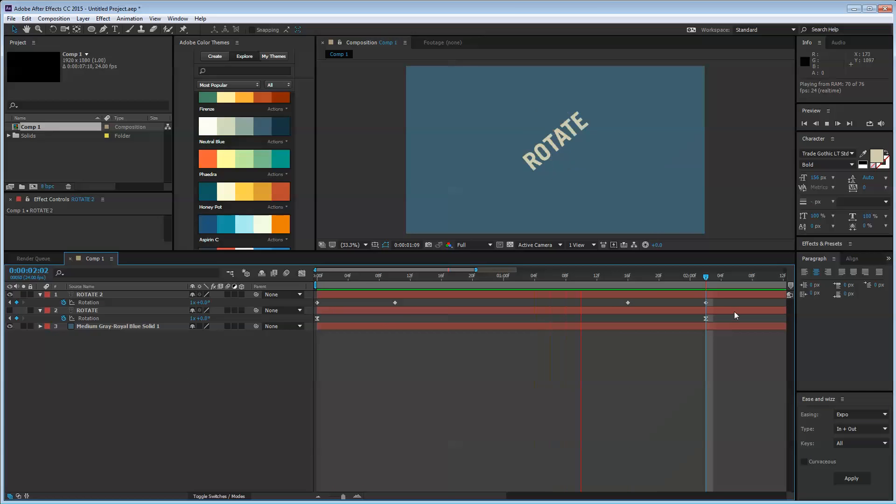
{"action": "key", "text": "space"}
- Apply Easy Ease to all four of ROTATE 2's rotation keyframes and preview the eased motion
{"action": "left_click_drag", "start_coordinate": [721, 301], "coordinate": [283, 310]}
{"action": "key", "text": "F9"}
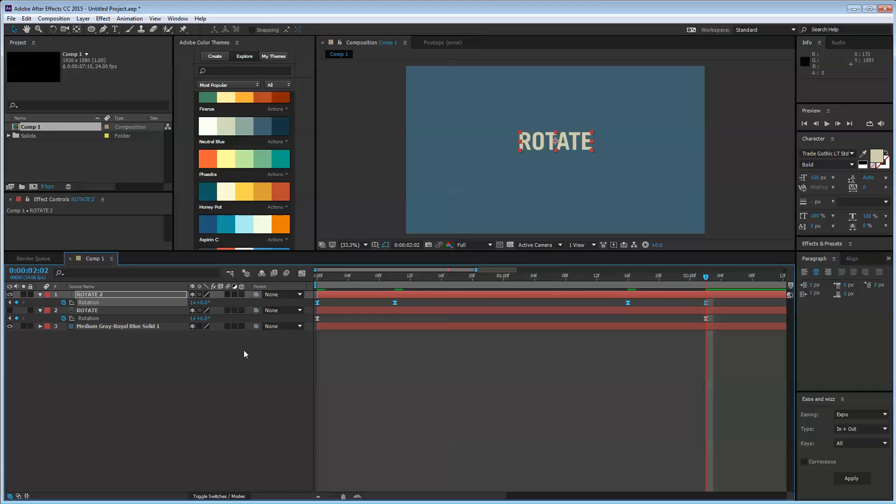
{"action": "left_click", "coordinate": [233, 380]}
{"action": "key", "text": "space"}
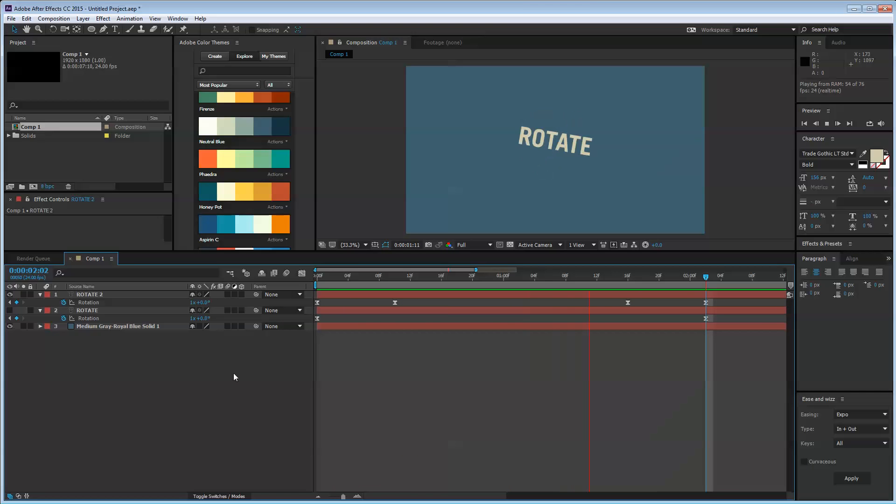
{"action": "left_click_drag", "start_coordinate": [695, 277], "coordinate": [370, 276]}
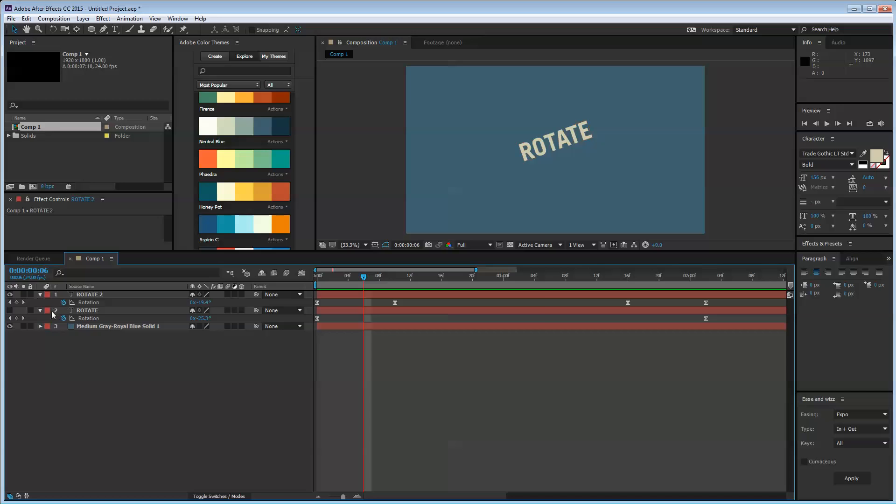
- Show the original ROTATE layer again and separate the texts vertically, with ROTATE 2 above at about 960, 285 and ROTATE below
{"action": "left_click", "coordinate": [9, 310]}
{"action": "left_click", "coordinate": [534, 280]}
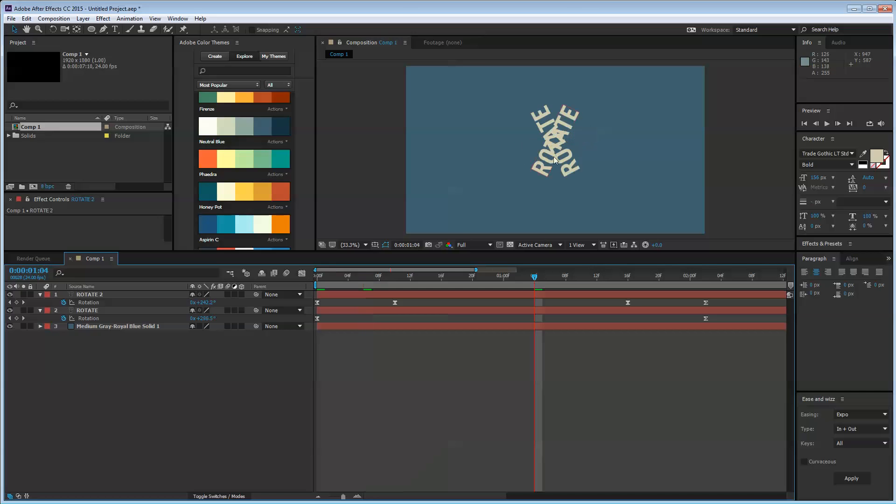
{"action": "left_click_drag", "start_coordinate": [559, 133], "coordinate": [551, 95]}
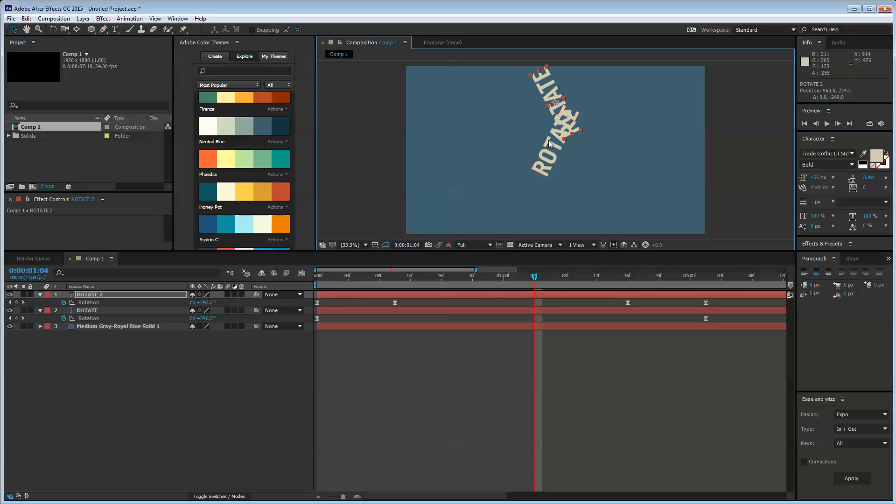
{"action": "left_click_drag", "start_coordinate": [543, 165], "coordinate": [543, 220]}
{"action": "left_click_drag", "start_coordinate": [554, 103], "coordinate": [555, 111]}
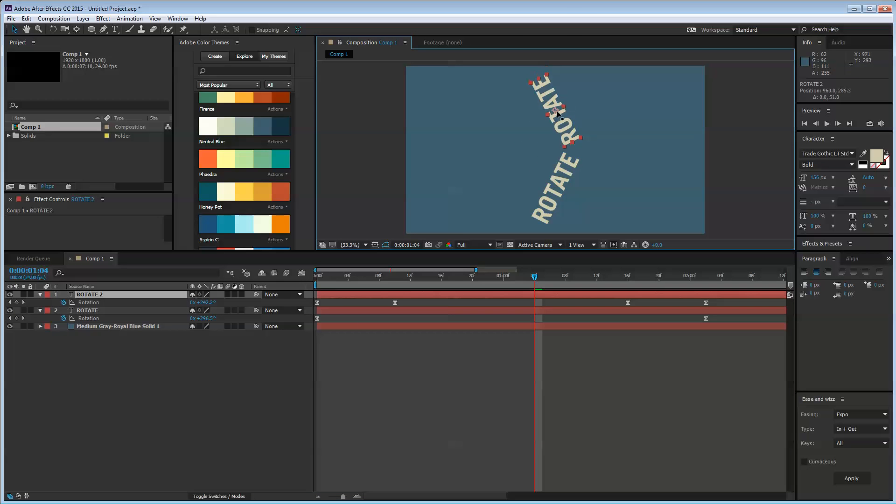
- Preview both rotating texts and examine the speed and shape of ROTATE 2's rotation curve in the graph editor
{"action": "left_click", "coordinate": [480, 439]}
{"action": "key", "text": "space"}
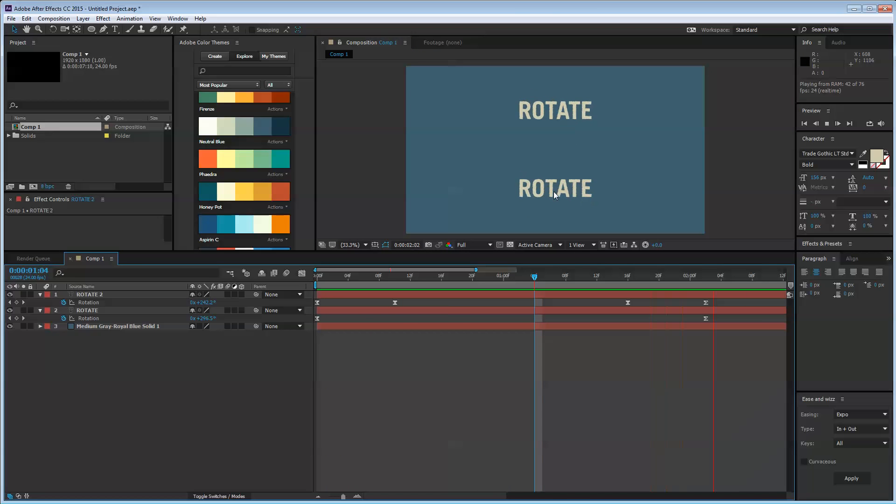
{"action": "left_click_drag", "start_coordinate": [719, 301], "coordinate": [301, 309]}
{"action": "left_click", "coordinate": [302, 273]}
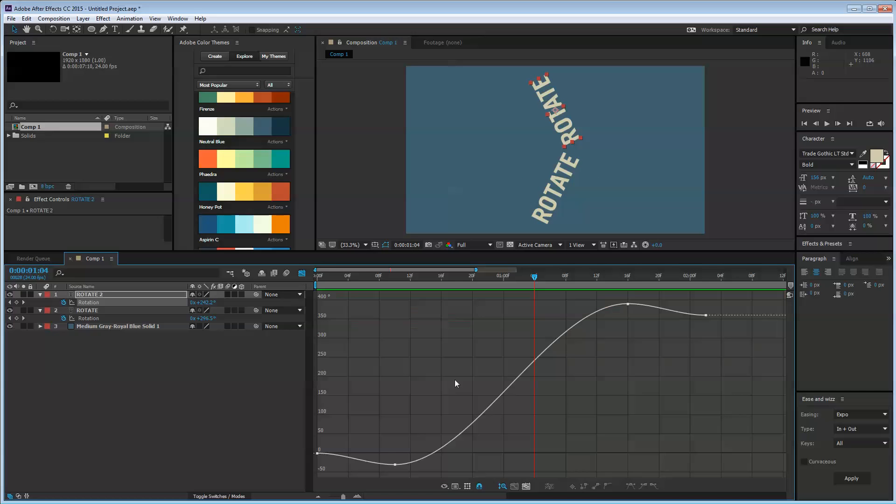
{"action": "left_click", "coordinate": [398, 466]}
{"action": "left_click", "coordinate": [631, 304]}
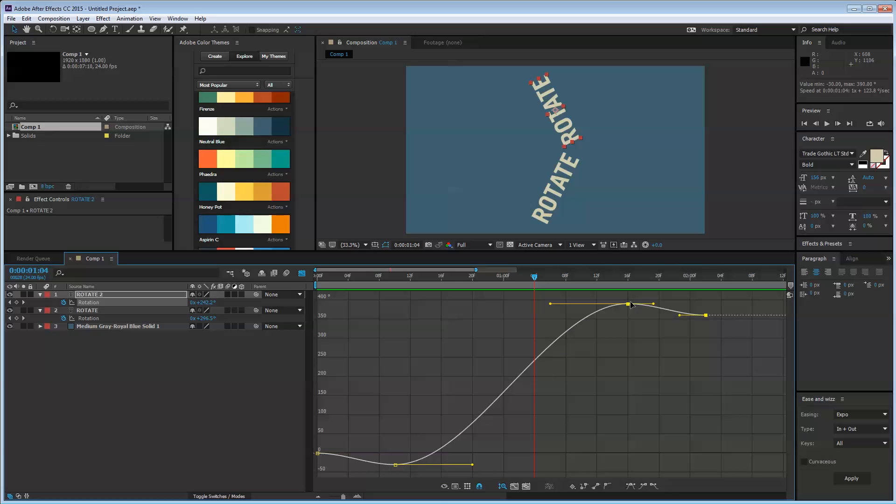
- Shorten both curve handles of ROTATE's rotation keyframes slightly to soften the anticipation and overshoot, and return to the keyframe view
{"action": "left_click", "coordinate": [205, 417]}
{"action": "left_click", "coordinate": [87, 310]}
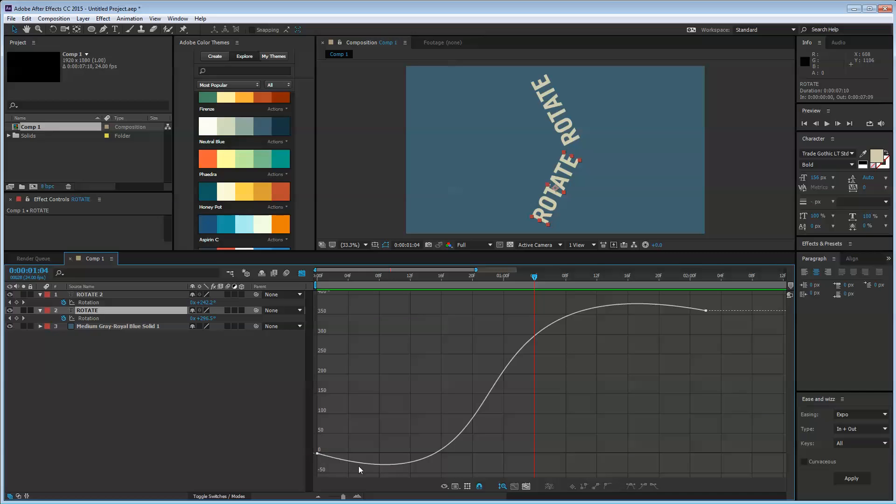
{"action": "left_click", "coordinate": [317, 454]}
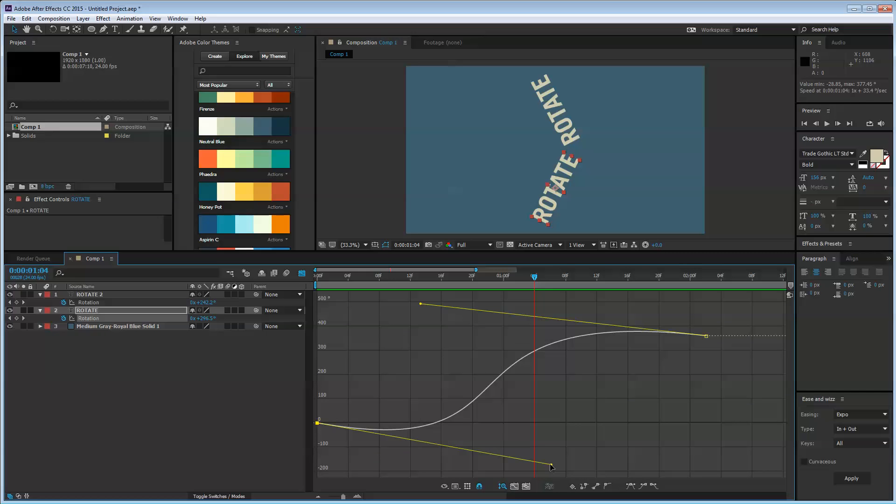
{"action": "left_click_drag", "start_coordinate": [551, 466], "coordinate": [537, 462]}
{"action": "left_click_drag", "start_coordinate": [423, 305], "coordinate": [433, 309]}
{"action": "left_click", "coordinate": [164, 374]}
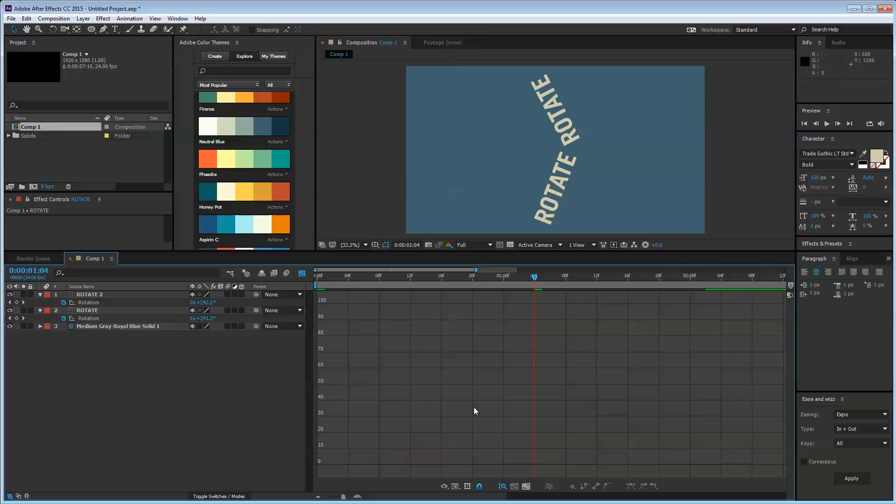
{"action": "left_click", "coordinate": [169, 311]}
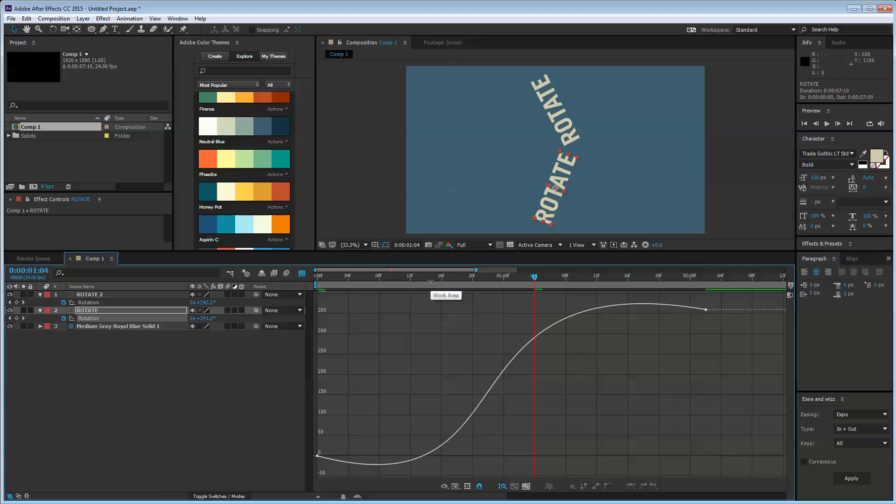
{"action": "left_click", "coordinate": [302, 273]}
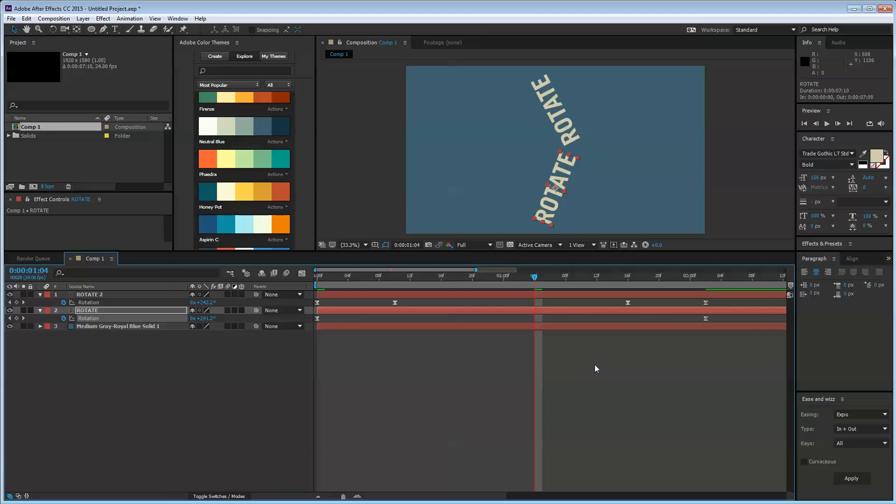
{"action": "left_click", "coordinate": [596, 369]}
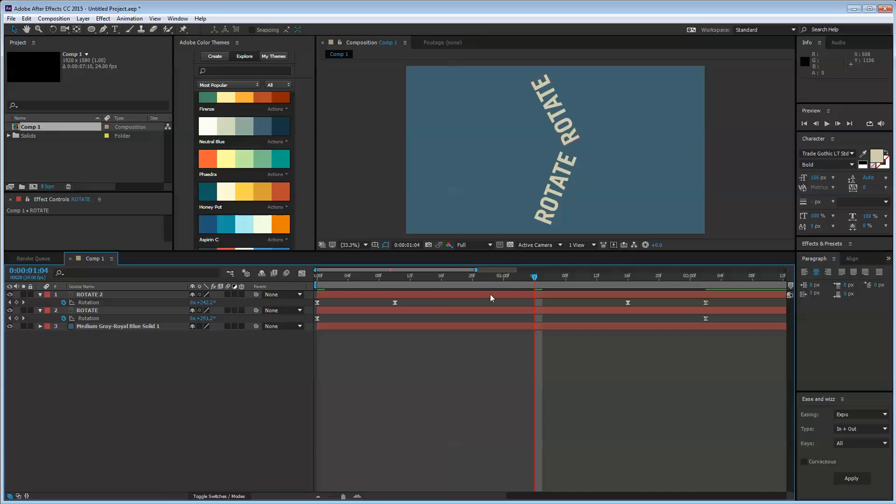
- Return to the first frame and delete the ROTATE 2 layer
{"action": "left_click_drag", "start_coordinate": [379, 276], "coordinate": [287, 281]}
{"action": "left_click", "coordinate": [91, 295]}
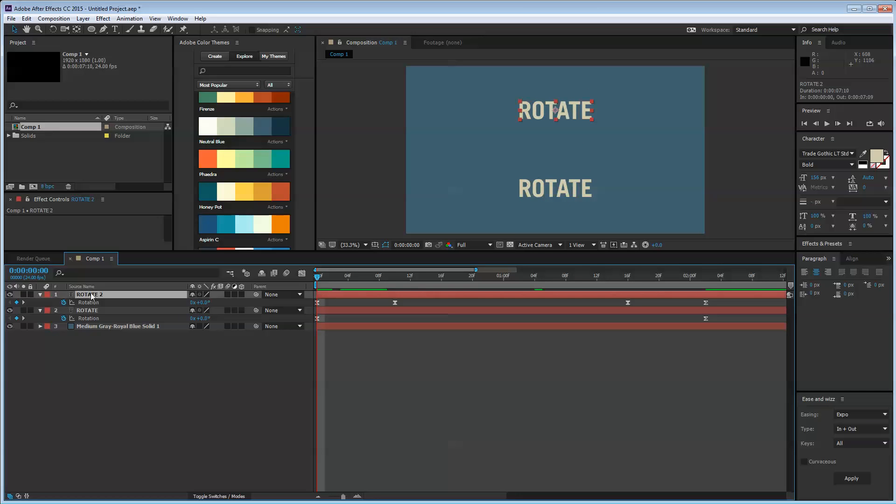
{"action": "key", "text": "Delete"}
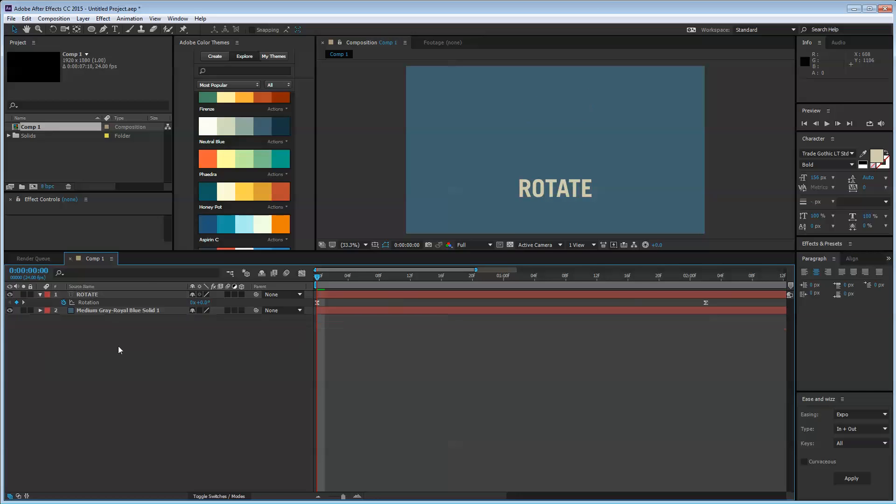
- Move the ROTATE text up to the composition's centre at about 960, 537 and preview its rotation
{"action": "left_click", "coordinate": [91, 295]}
{"action": "left_click_drag", "start_coordinate": [549, 183], "coordinate": [546, 147]}
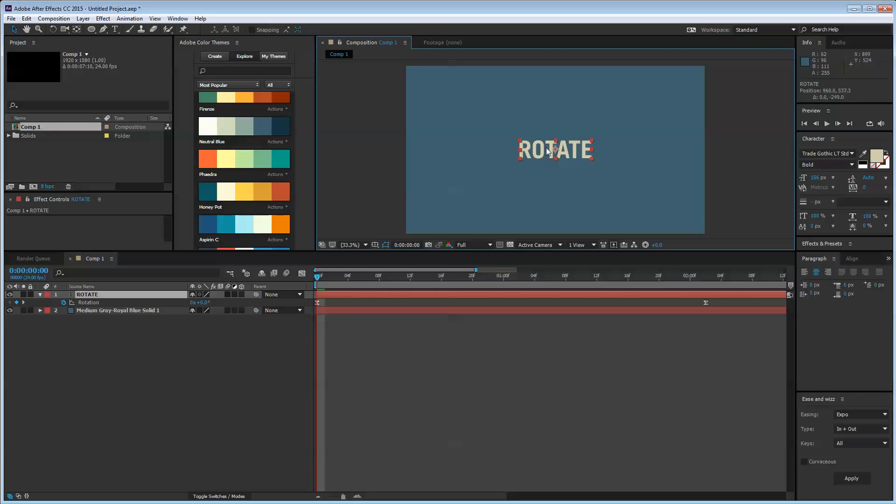
{"action": "left_click", "coordinate": [491, 189]}
{"action": "left_click", "coordinate": [111, 449]}
{"action": "key", "text": "space"}
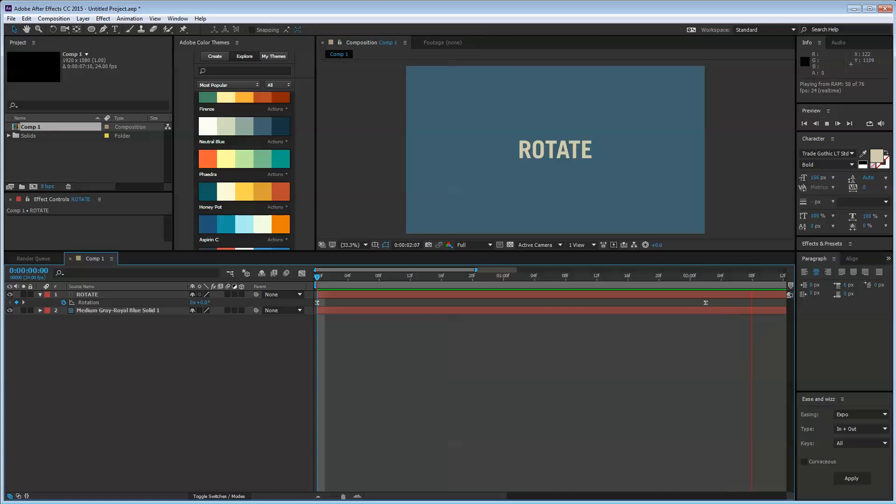
{"action": "key", "text": "space"}
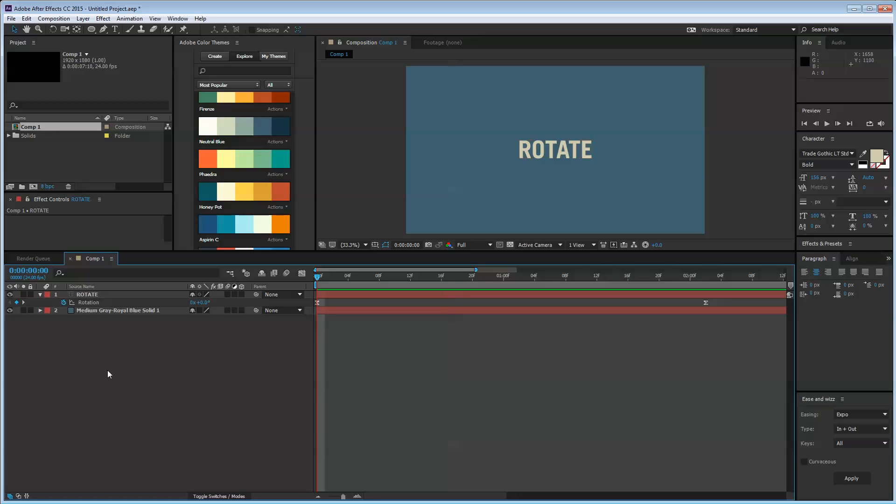
- Delete the ROTATE text layer and add a shape layer with an ellipse that fills the composition
{"action": "left_click", "coordinate": [92, 295]}
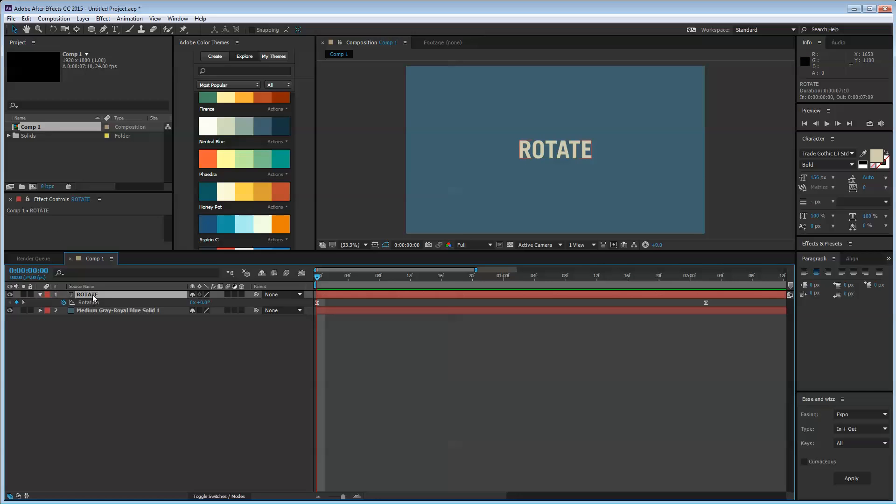
{"action": "key", "text": "Delete"}
{"action": "right_click", "coordinate": [98, 316]}
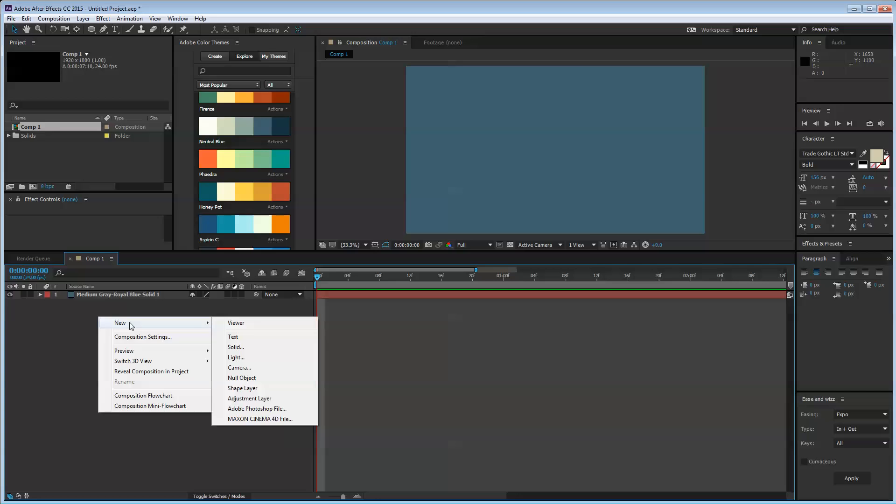
{"action": "left_click", "coordinate": [56, 341]}
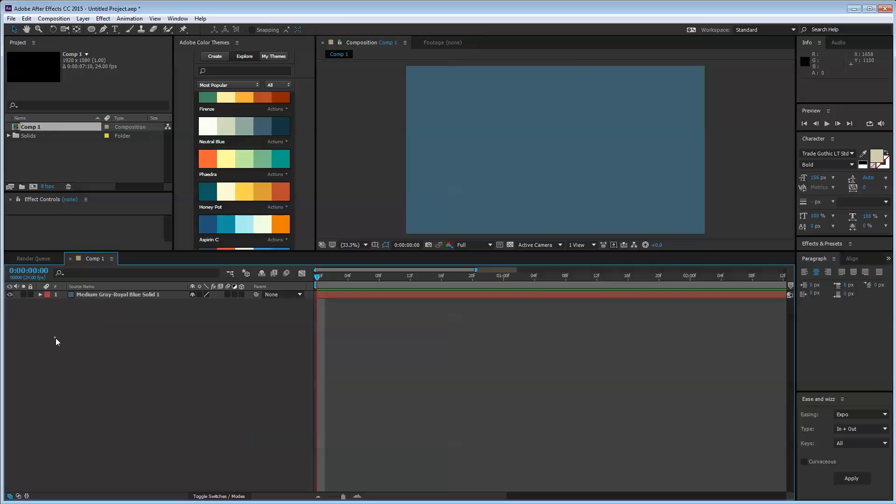
{"action": "double_click", "coordinate": [93, 30]}
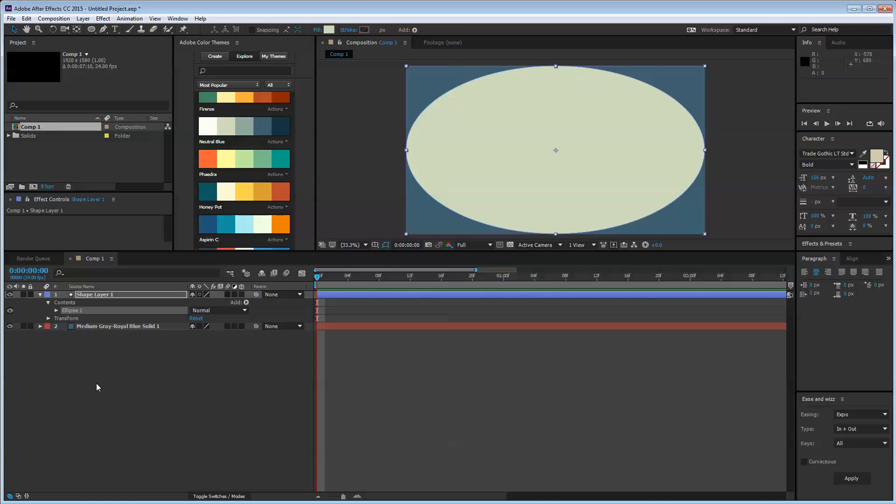
- Set the ellipse path's size to 350 by 350
{"action": "left_click", "coordinate": [56, 309]}
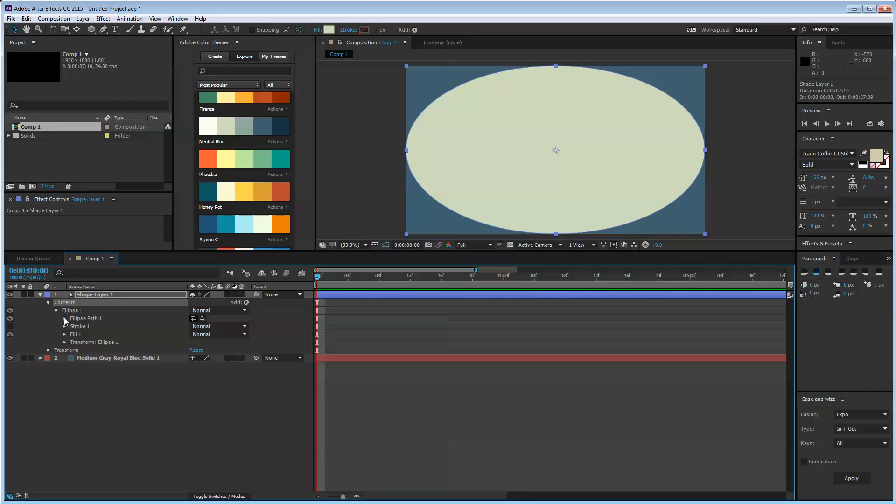
{"action": "left_click", "coordinate": [64, 319]}
{"action": "left_click", "coordinate": [206, 326]}
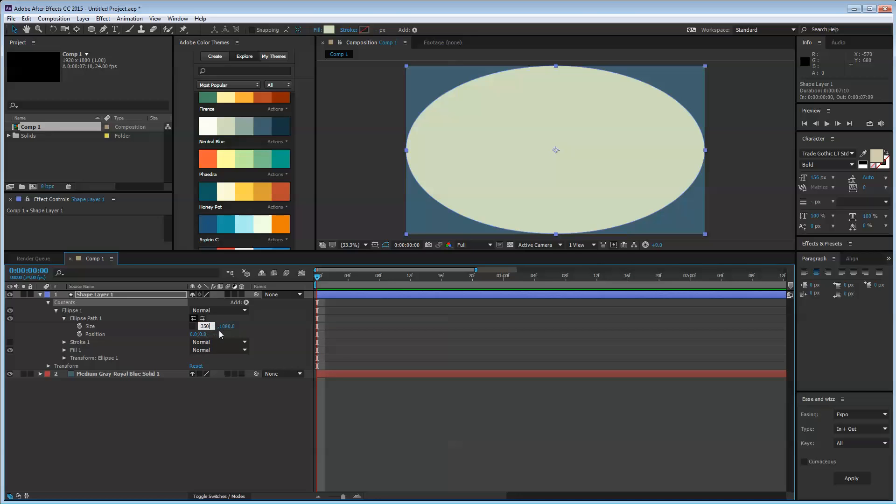
{"action": "type", "text": "350"}
{"action": "left_click", "coordinate": [222, 326]}
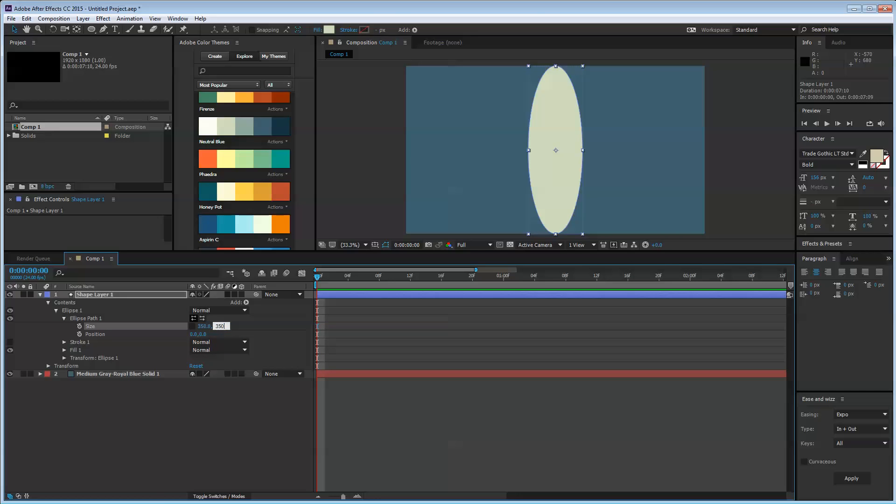
{"action": "left_click", "coordinate": [166, 457]}
{"action": "left_click", "coordinate": [194, 334]}
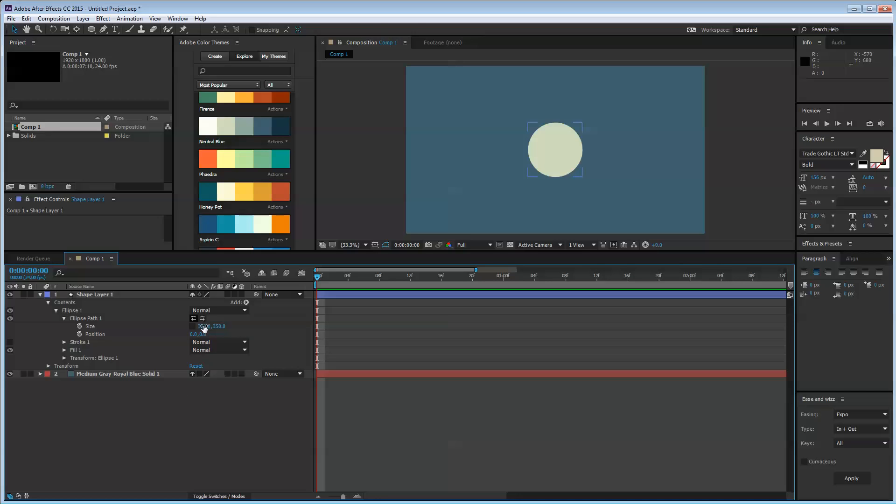
- Reduce the circle's ellipse path size to 200 by 200
{"action": "left_click", "coordinate": [204, 326]}
{"action": "type", "text": "200"}
{"action": "left_click", "coordinate": [224, 326]}
{"action": "type", "text": "2"}
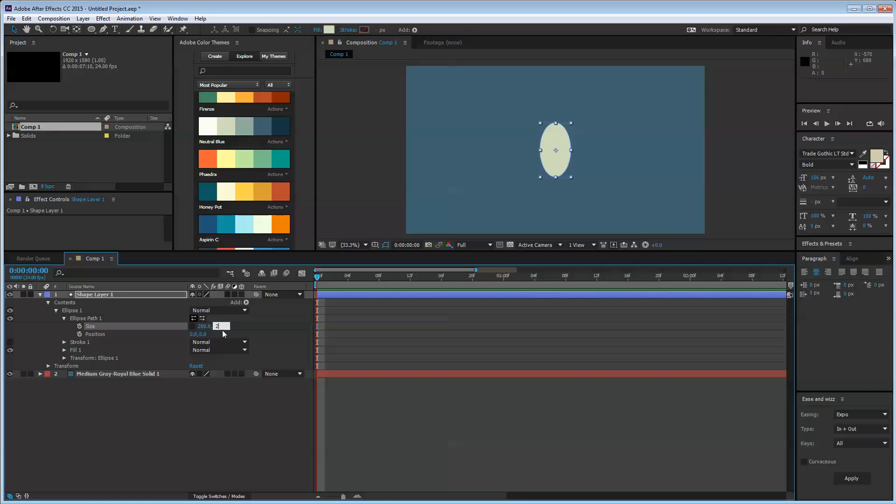
{"action": "type", "text": "00"}
{"action": "key", "text": "Return"}
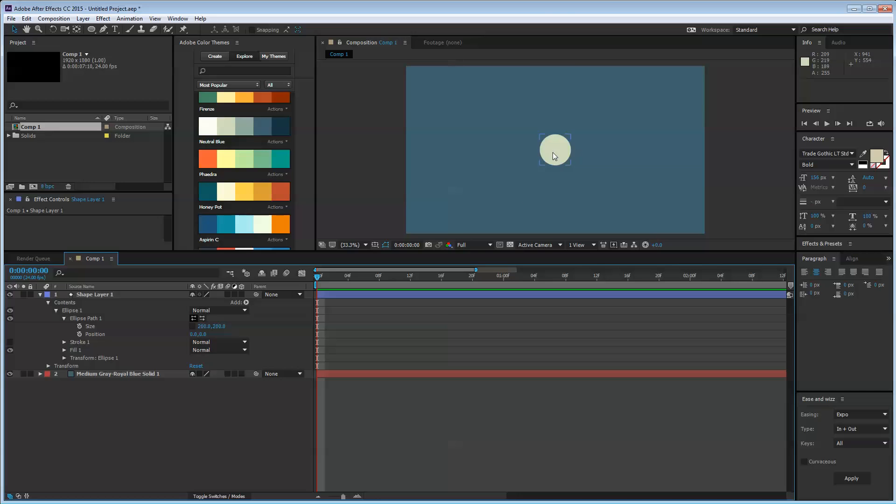
- Move the circle straight up to about 960, -111, just outside the composition's upper edge
{"action": "left_click_drag", "start_coordinate": [561, 155], "coordinate": [561, 53]}
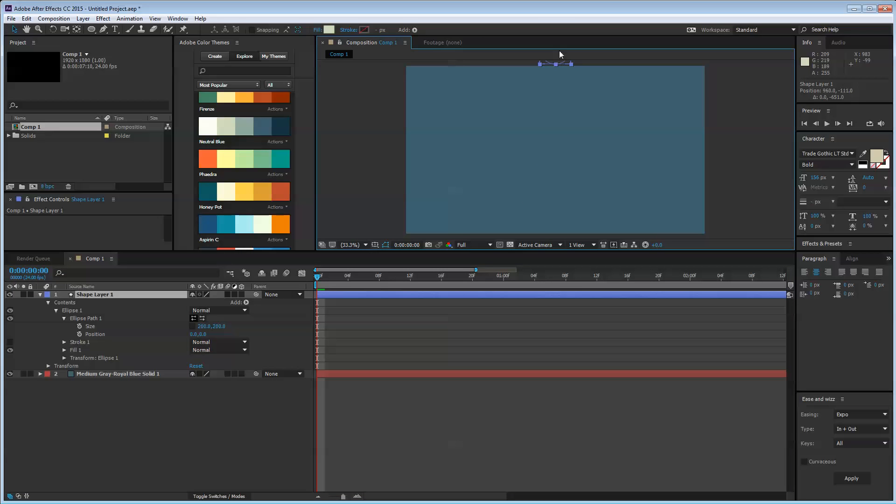
{"action": "left_click_drag", "start_coordinate": [546, 106], "coordinate": [541, 164]}
{"action": "left_click_drag", "start_coordinate": [540, 198], "coordinate": [540, 128]}
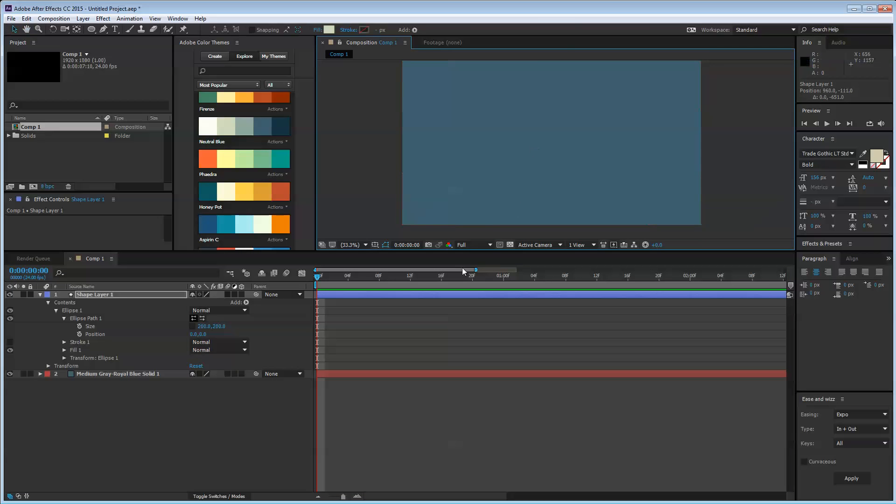
{"action": "left_click_drag", "start_coordinate": [544, 175], "coordinate": [543, 180]}
{"action": "left_click", "coordinate": [359, 245]}
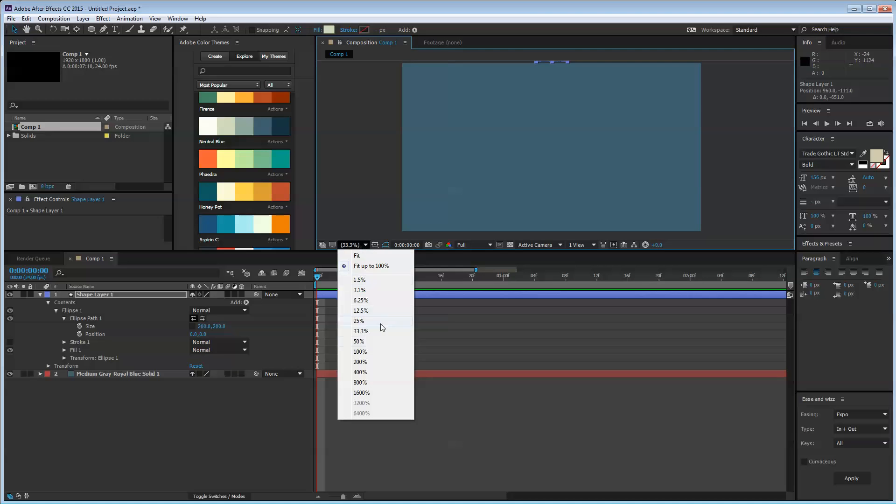
{"action": "left_click", "coordinate": [359, 342]}
{"action": "left_click", "coordinate": [359, 244]}
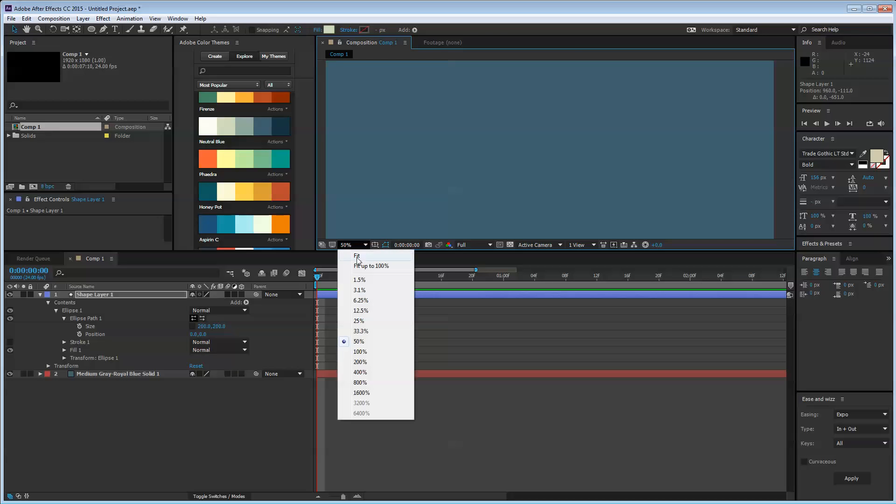
{"action": "left_click", "coordinate": [369, 327]}
{"action": "key", "text": "space"}
{"action": "left_click_drag", "start_coordinate": [513, 147], "coordinate": [512, 154]}
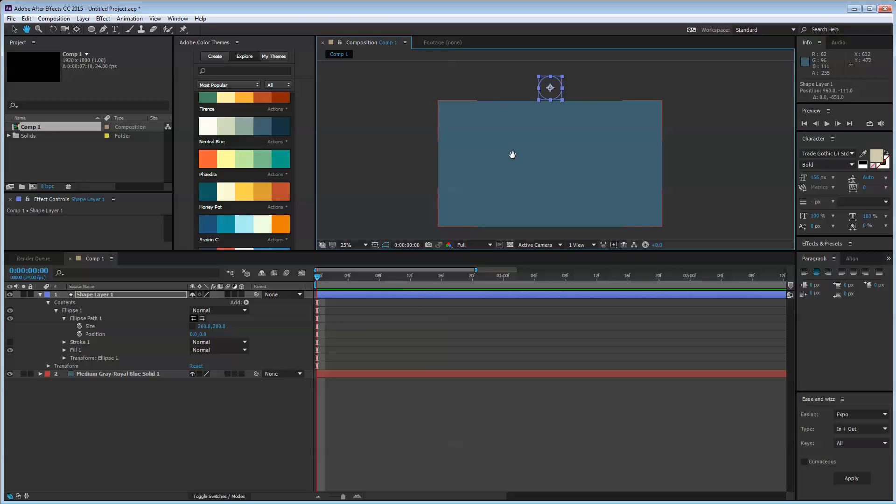
{"action": "left_click", "coordinate": [306, 333]}
- Start a position animation for the circle with a keyframe on the first frame
{"action": "left_click", "coordinate": [81, 295]}
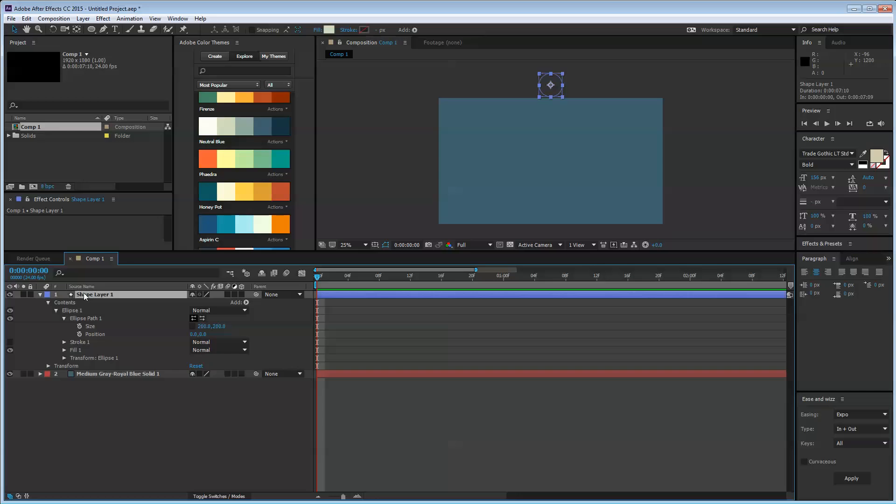
{"action": "key", "text": "p"}
{"action": "left_click", "coordinate": [64, 302]}
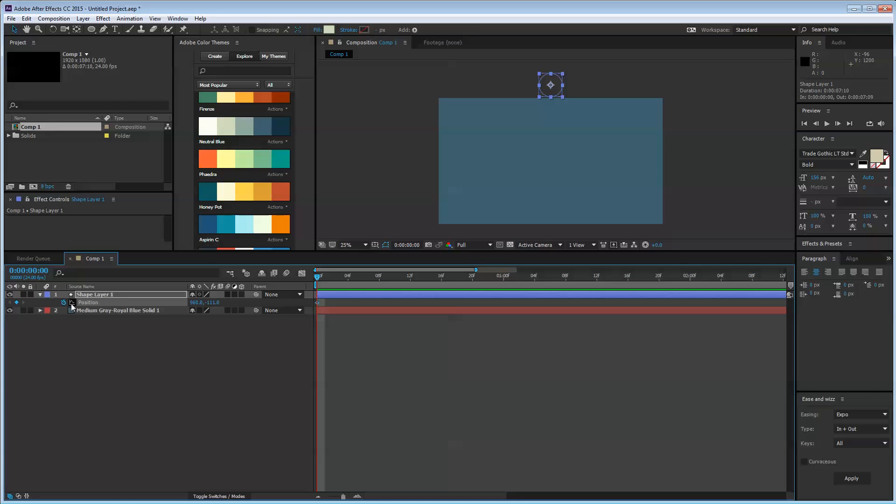
- At 0:00:00:20, keyframe the circle resting on the composition's lower edge at position 960, 980
{"action": "key", "text": "shift+Page_Down"}
{"action": "key", "text": "shift+Page_Down"}
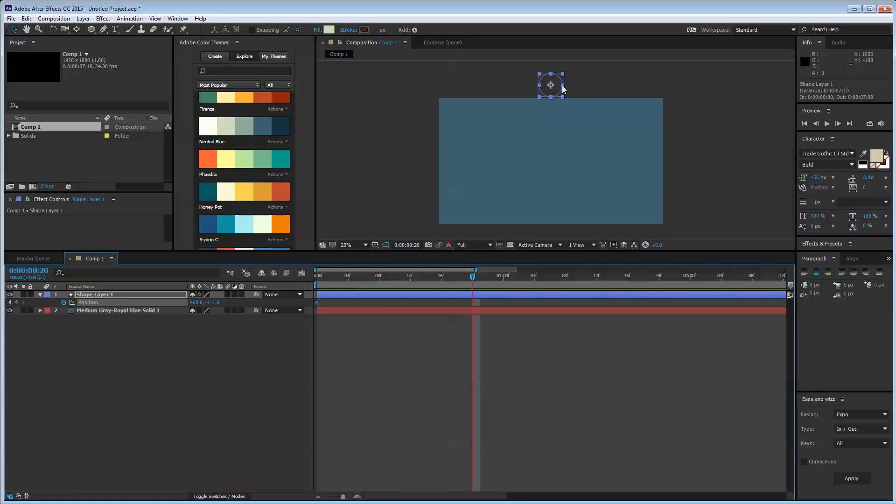
{"action": "left_click_drag", "start_coordinate": [557, 92], "coordinate": [561, 220]}
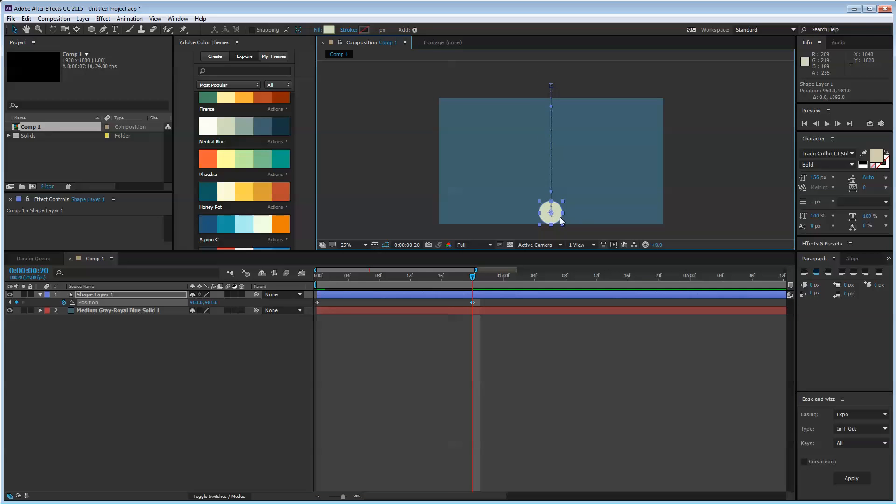
{"action": "scroll", "coordinate": [559, 215], "scroll_direction": "up", "scroll_amount": 2}
{"action": "scroll", "coordinate": [549, 175], "scroll_direction": "up", "scroll_amount": 4}
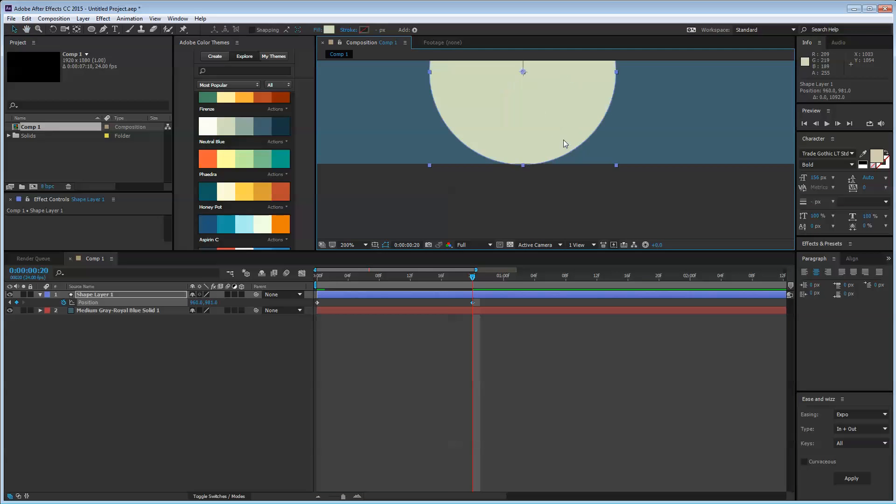
{"action": "left_click_drag", "start_coordinate": [554, 141], "coordinate": [536, 169]}
{"action": "scroll", "coordinate": [536, 170], "scroll_direction": "down", "scroll_amount": 2}
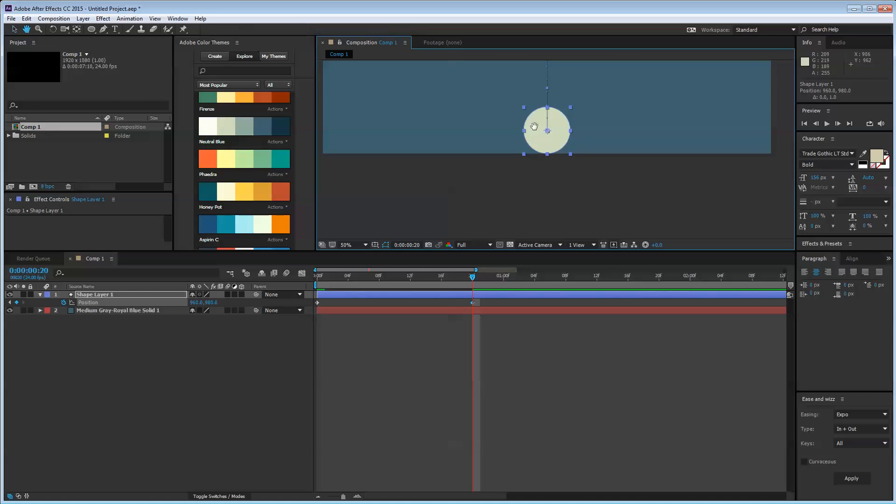
- Try to bend the circle's straight motion path into a sideways curve by adjusting the tangents of both position keyframes
{"action": "left_click_drag", "start_coordinate": [535, 121], "coordinate": [530, 194]}
{"action": "scroll", "coordinate": [534, 199], "scroll_direction": "down", "scroll_amount": 1}
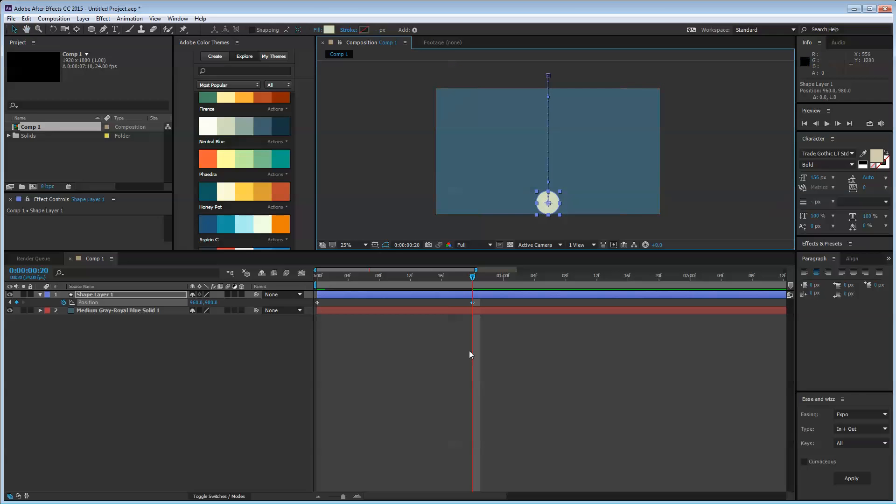
{"action": "left_click", "coordinate": [497, 336]}
{"action": "left_click", "coordinate": [473, 302]}
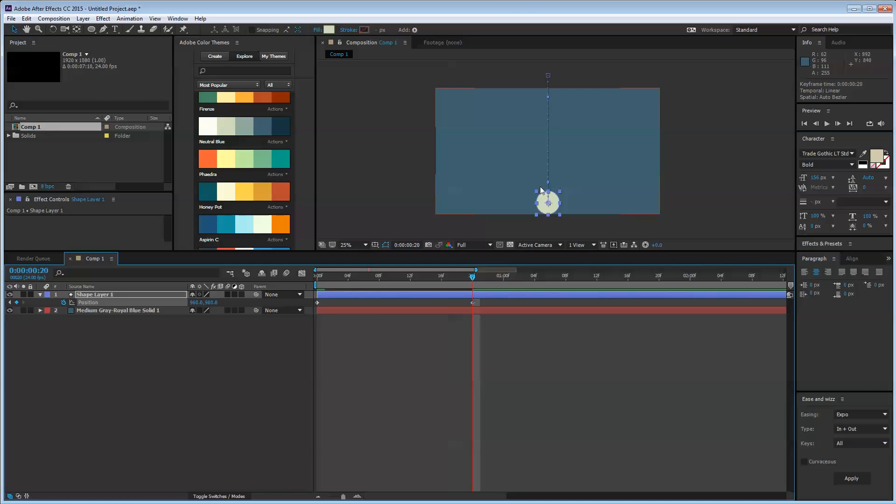
{"action": "left_click_drag", "start_coordinate": [550, 185], "coordinate": [483, 150]}
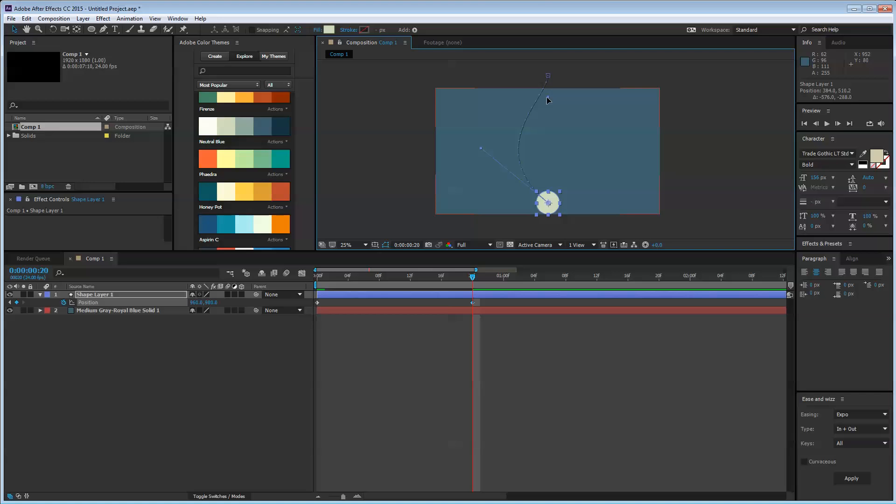
{"action": "left_click_drag", "start_coordinate": [547, 96], "coordinate": [498, 130]}
{"action": "mouse_move", "coordinate": [469, 276]}
{"action": "left_mouse_down"}
{"action": "mouse_move", "coordinate": [307, 273]}
{"action": "mouse_move", "coordinate": [472, 273]}
{"action": "mouse_move", "coordinate": [363, 261]}
{"action": "mouse_move", "coordinate": [310, 263]}
{"action": "mouse_move", "coordinate": [473, 276]}
{"action": "left_mouse_up"}
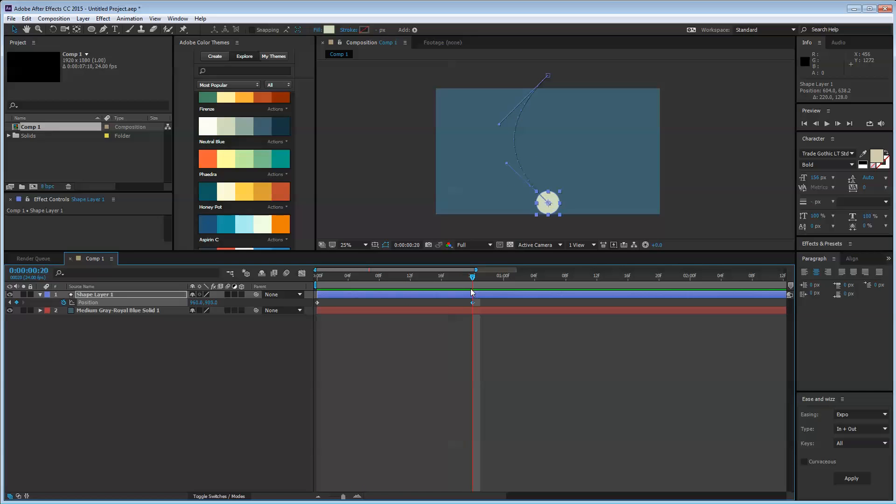
- Undo both tangent adjustments on the circle's motion path
{"action": "key", "text": "ctrl+z"}
{"action": "key", "text": "ctrl+z"}
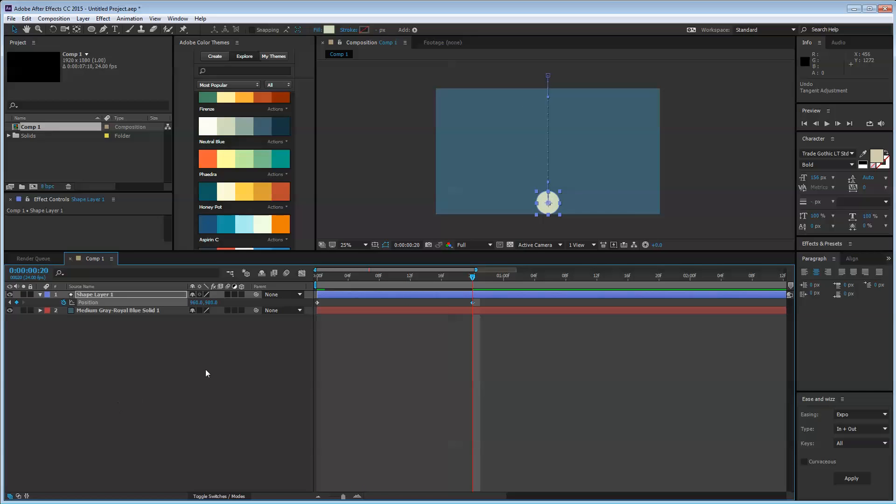
{"action": "left_click", "coordinate": [206, 373]}
- At 0:00:01:16, keyframe the circle raised straight up to about 960, 268 for the first bounce
{"action": "left_click", "coordinate": [472, 303]}
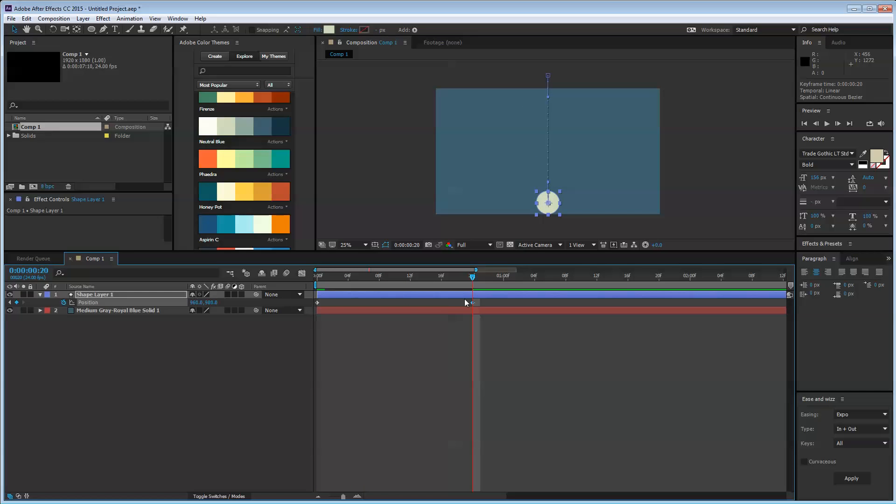
{"action": "key", "text": "shift+Page_Down"}
{"action": "key", "text": "shift+Page_Down"}
{"action": "key", "text": "shift+Page_Up"}
{"action": "key", "text": "shift+Page_Down"}
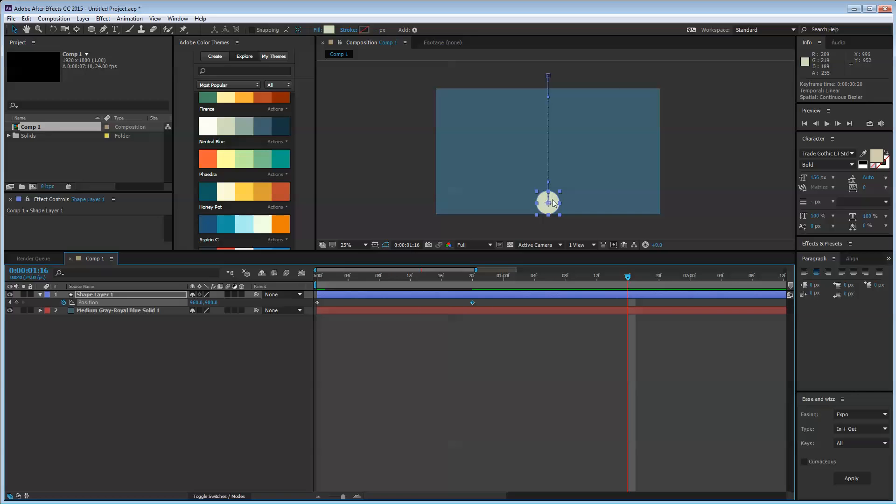
{"action": "left_click_drag", "start_coordinate": [553, 200], "coordinate": [557, 119]}
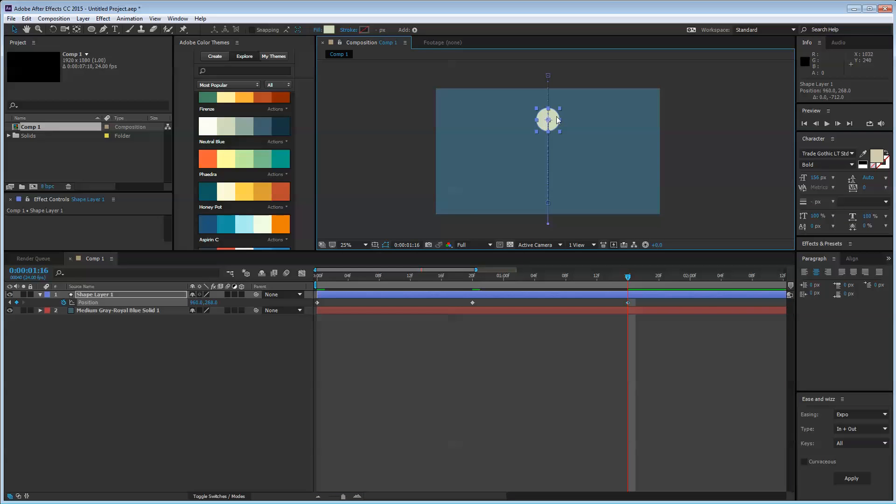
- Set the composition's duration to 0:00:30:10
{"action": "key", "text": "shift+Page_Down"}
{"action": "key", "text": "shift+Page_Down"}
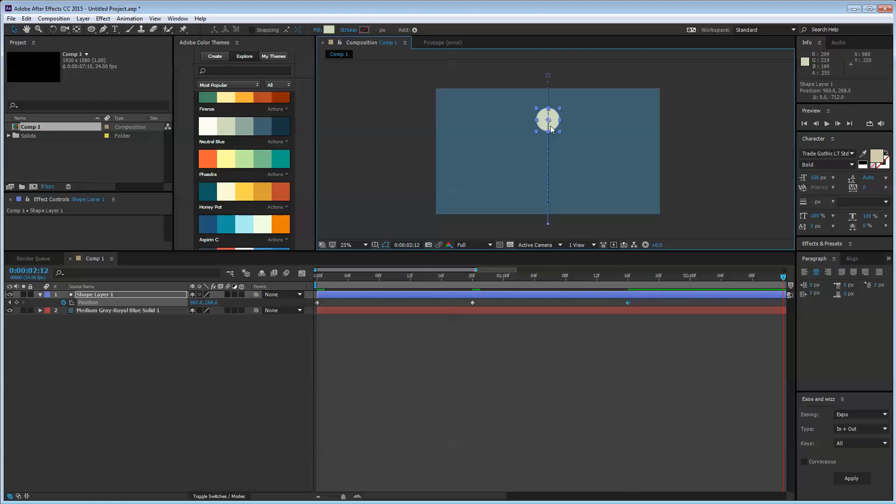
{"action": "left_click", "coordinate": [590, 363]}
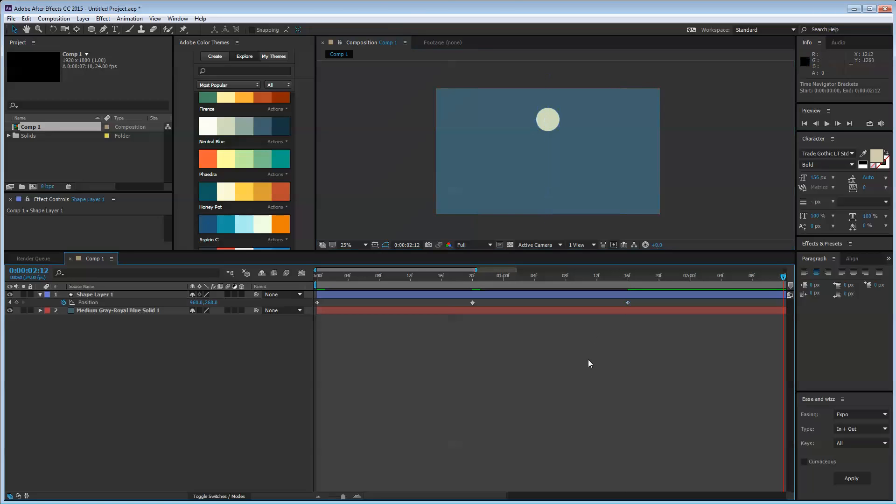
{"action": "left_click", "coordinate": [609, 294]}
{"action": "key", "text": "ctrl+k"}
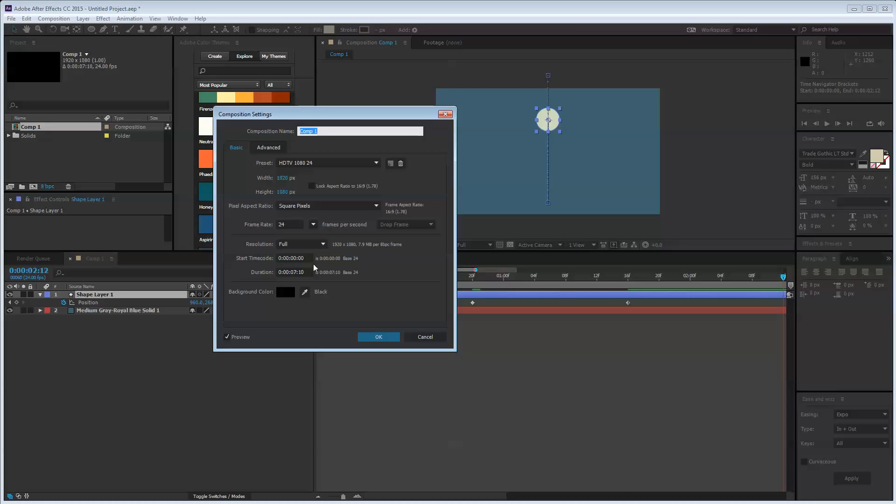
{"action": "left_click", "coordinate": [288, 272]}
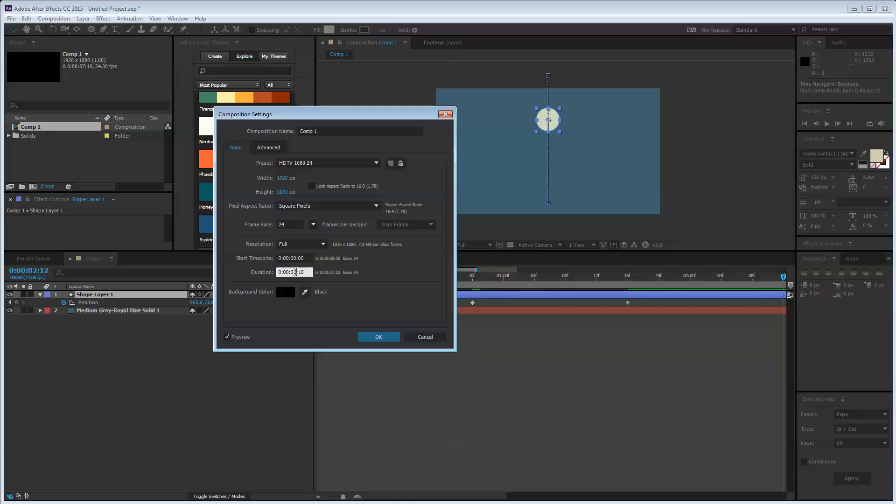
{"action": "type", "text": "3010"}
{"action": "key", "text": "Tab"}
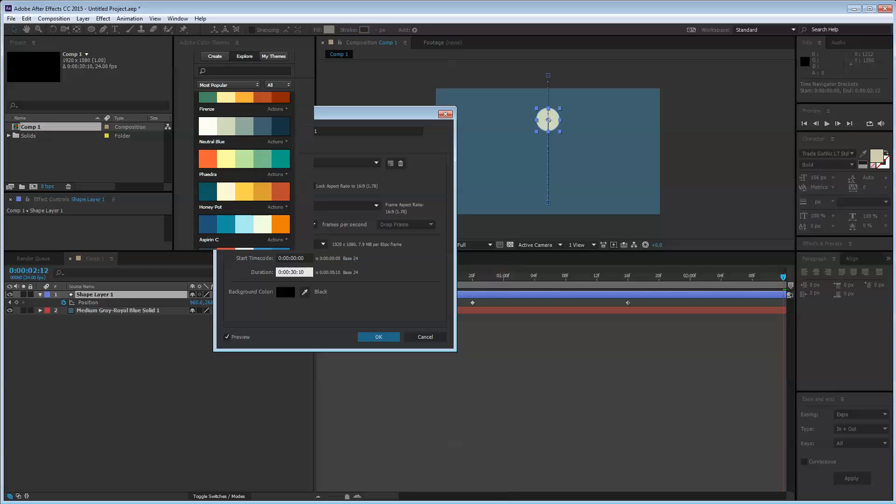
{"action": "key", "text": "Return"}
{"action": "left_click", "coordinate": [455, 390]}
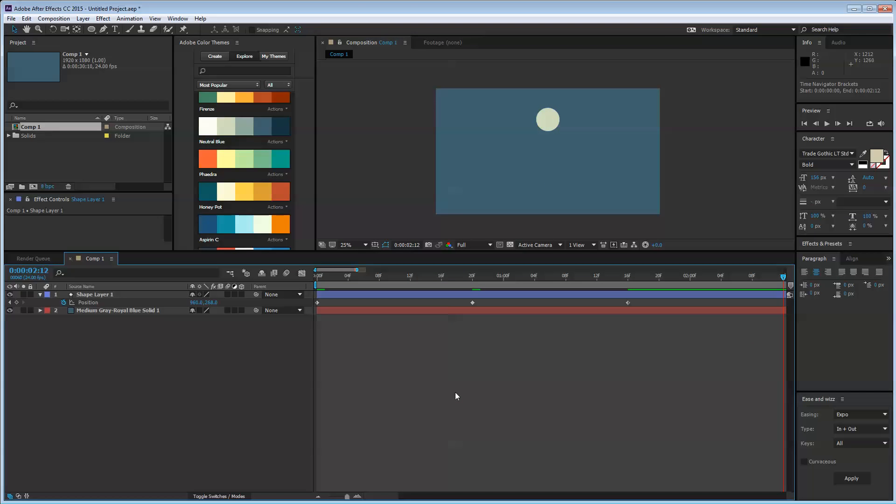
- Extend the circle and background layers to the composition's end and lengthen the work area to about 0:00:08:12
{"action": "key", "text": "comma"}
{"action": "key", "text": "comma"}
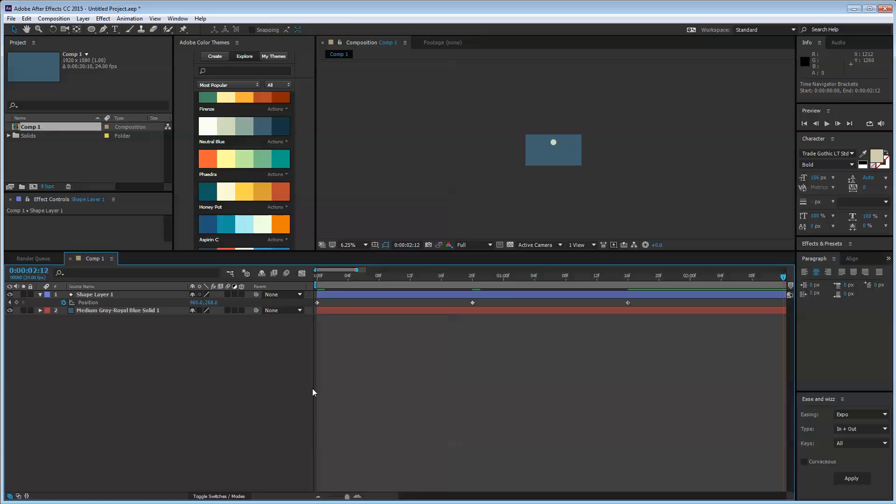
{"action": "key", "text": "period"}
{"action": "key", "text": "period"}
{"action": "key", "text": "minus"}
{"action": "key", "text": "minus"}
{"action": "key", "text": "minus"}
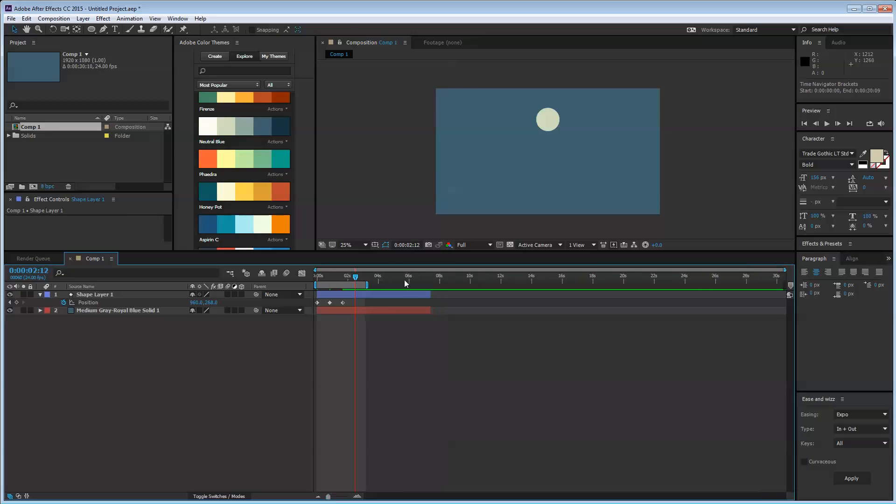
{"action": "left_click", "coordinate": [403, 296]}
{"action": "left_click", "coordinate": [422, 313], "text": "shift"}
{"action": "left_click_drag", "start_coordinate": [430, 297], "coordinate": [787, 295]}
{"action": "left_click", "coordinate": [386, 370]}
{"action": "left_click_drag", "start_coordinate": [367, 284], "coordinate": [449, 285]}
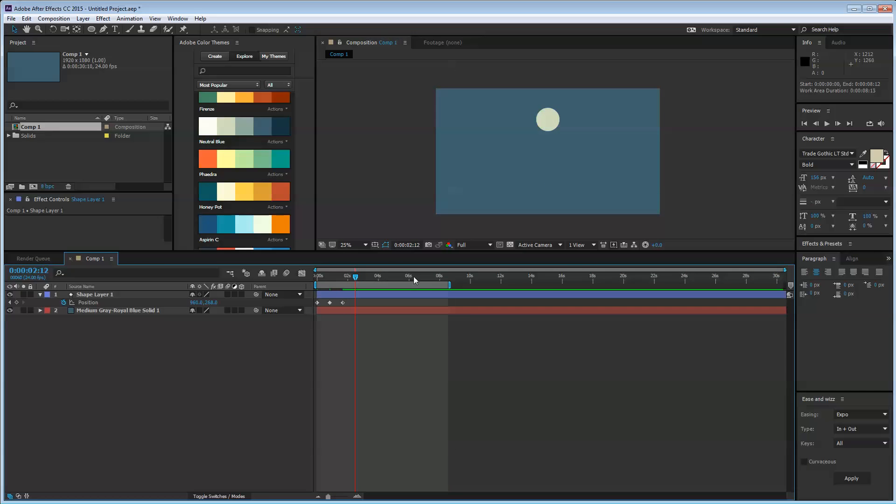
- Copy the circle's lower-edge position keyframe from 0:00:00:20 and paste it at 0:00:02:12
{"action": "key", "text": "equal"}
{"action": "key", "text": "Home"}
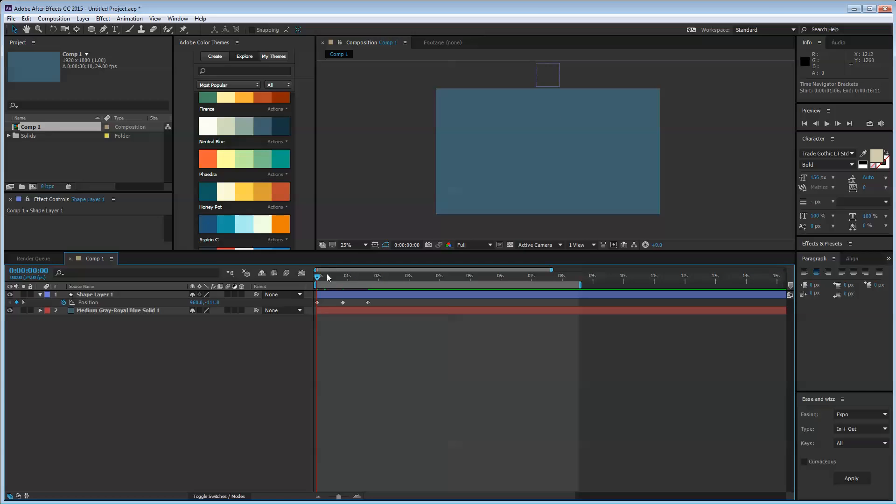
{"action": "left_click_drag", "start_coordinate": [316, 275], "coordinate": [370, 282]}
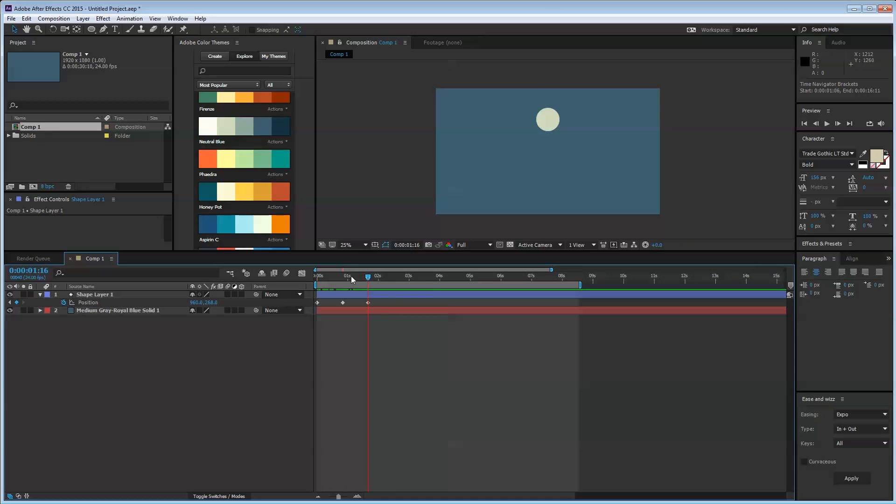
{"action": "key", "text": "shift+Page_Down"}
{"action": "key", "text": "shift+Page_Down"}
{"action": "left_click", "coordinate": [343, 303]}
{"action": "key", "text": "ctrl+c"}
{"action": "key", "text": "ctrl+v"}
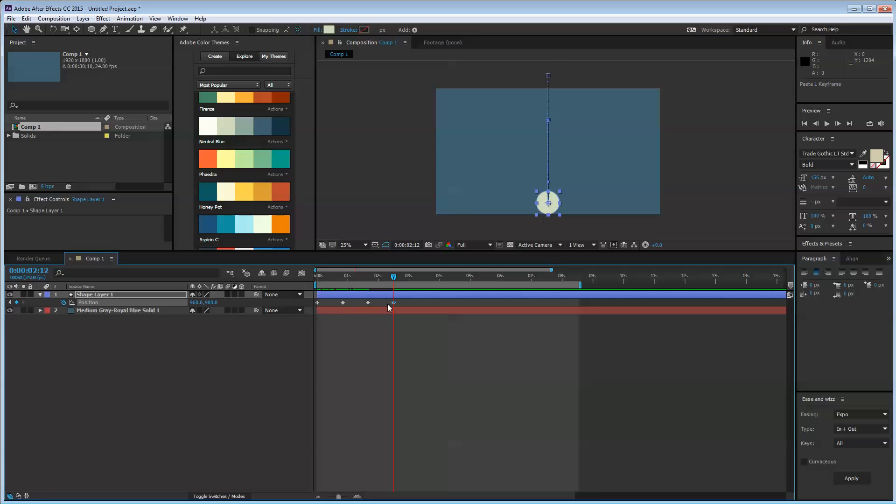
- At 0:00:03:08, keyframe the circle straight up at about 960, 636 for a lower second bounce
{"action": "key", "text": "shift+Page_Down"}
{"action": "key", "text": "shift+Page_Down"}
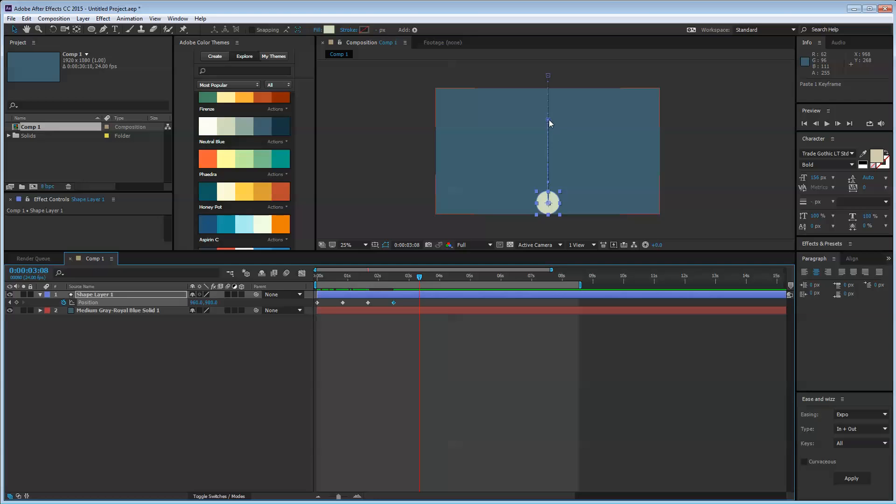
{"action": "scroll", "coordinate": [549, 120], "scroll_direction": "up", "scroll_amount": 3}
{"action": "key", "text": "space"}
{"action": "left_click_drag", "start_coordinate": [549, 121], "coordinate": [579, 225]}
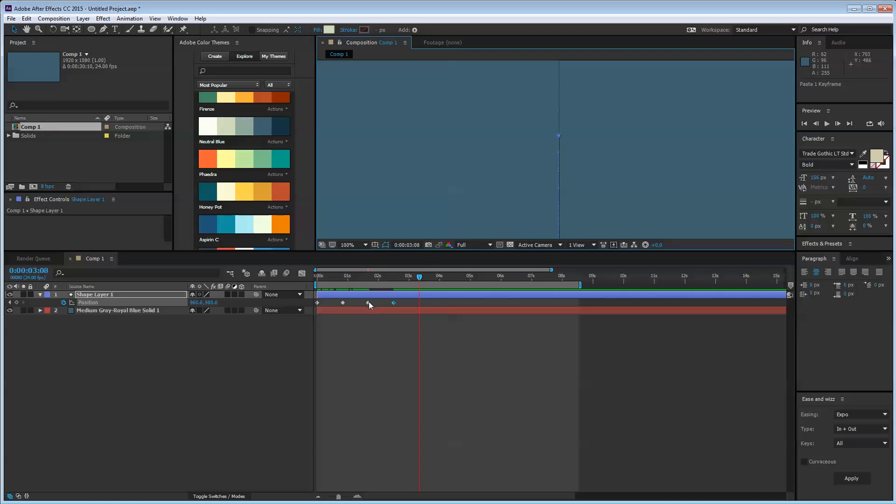
{"action": "scroll", "coordinate": [581, 186], "scroll_direction": "down", "scroll_amount": 4}
{"action": "key", "text": "space"}
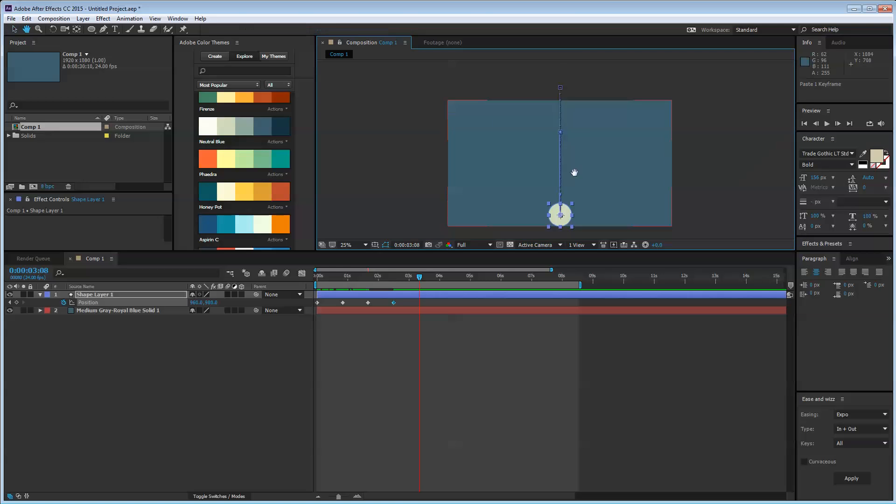
{"action": "left_click_drag", "start_coordinate": [574, 173], "coordinate": [573, 152]}
{"action": "left_click_drag", "start_coordinate": [572, 195], "coordinate": [573, 155]}
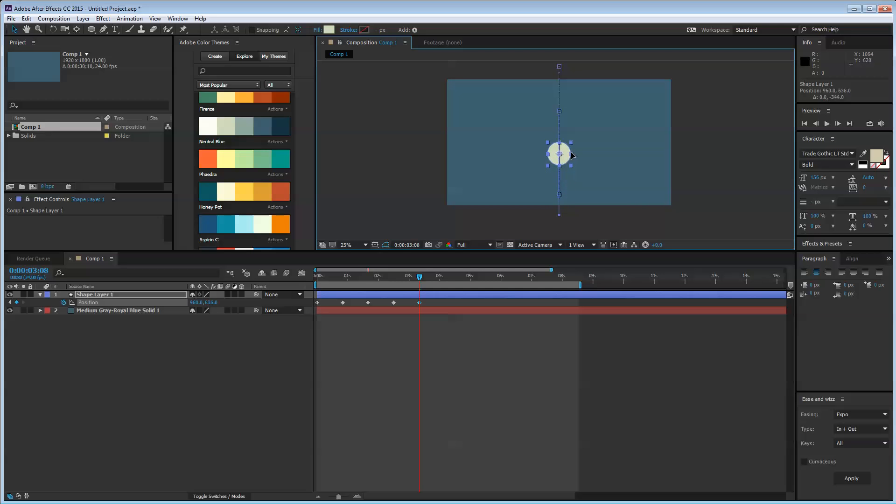
- Paste the lower-edge keyframe at 0:00:04:04 and keyframe the circle raised to about 960, 836 at 0:00:05:00
{"action": "left_click", "coordinate": [446, 276]}
{"action": "key", "text": "ctrl+v"}
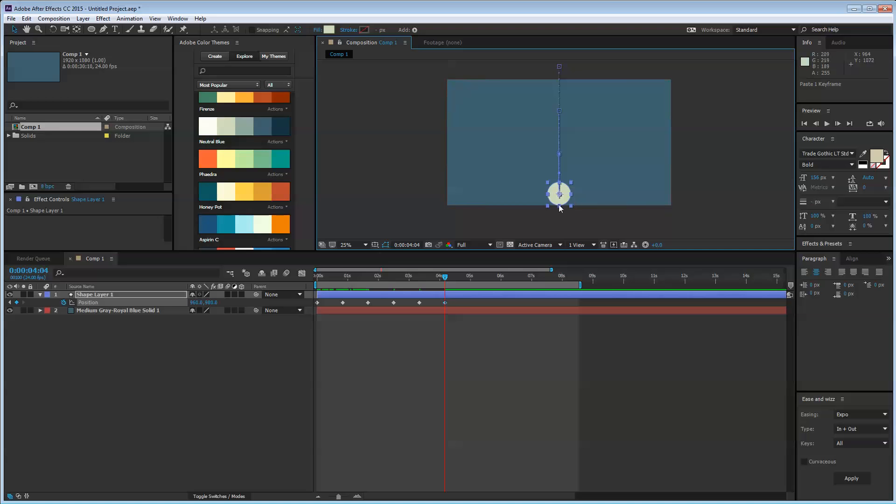
{"action": "key", "text": "shift+Page_Down"}
{"action": "key", "text": "shift+Page_Down"}
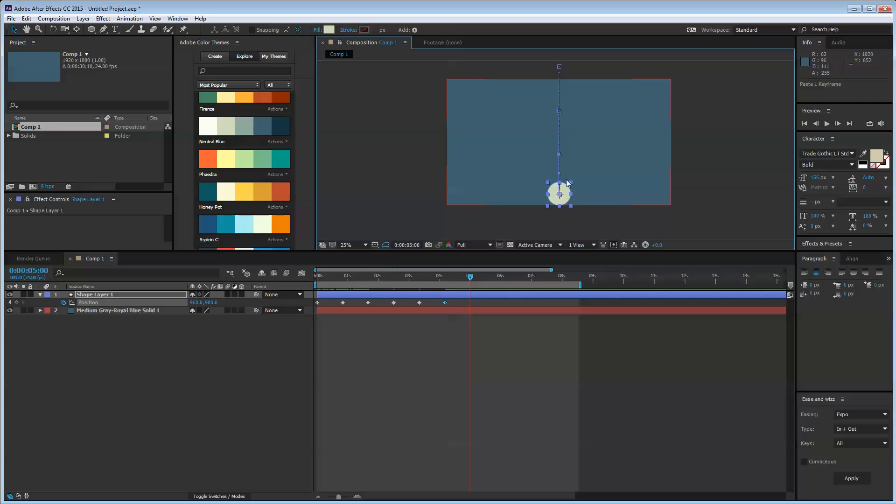
{"action": "left_click_drag", "start_coordinate": [567, 181], "coordinate": [569, 175]}
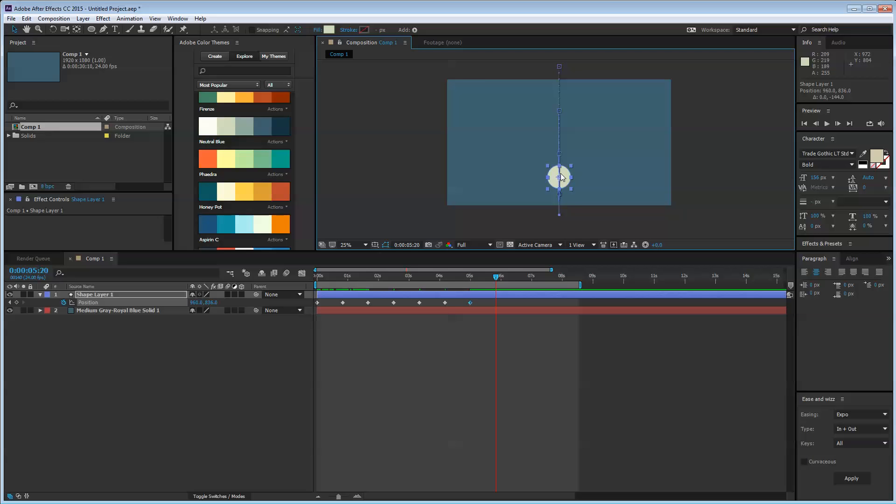
- Paste the lower-edge keyframe at 0:00:05:20 and keyframe the circle raised to about 960, 908 at 0:00:06:16
{"action": "key", "text": "ctrl+v"}
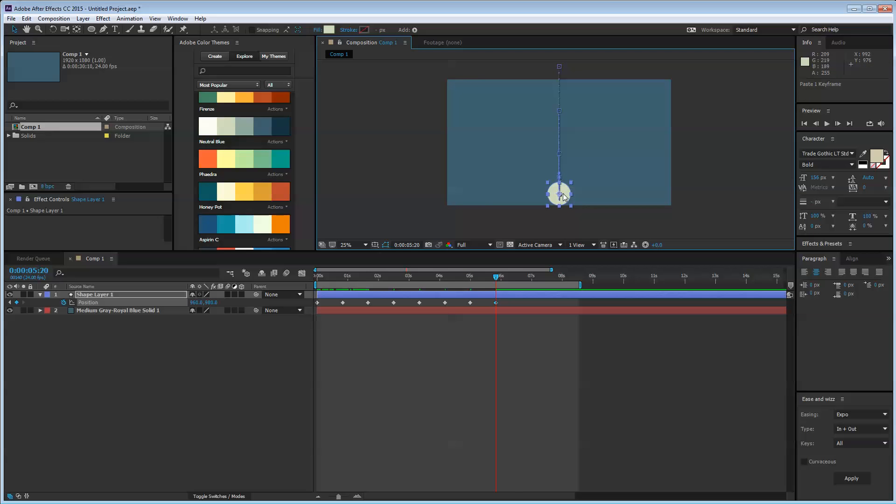
{"action": "key", "text": "slash"}
{"action": "left_click_drag", "start_coordinate": [574, 200], "coordinate": [542, 65]}
{"action": "left_click_drag", "start_coordinate": [552, 189], "coordinate": [574, 163]}
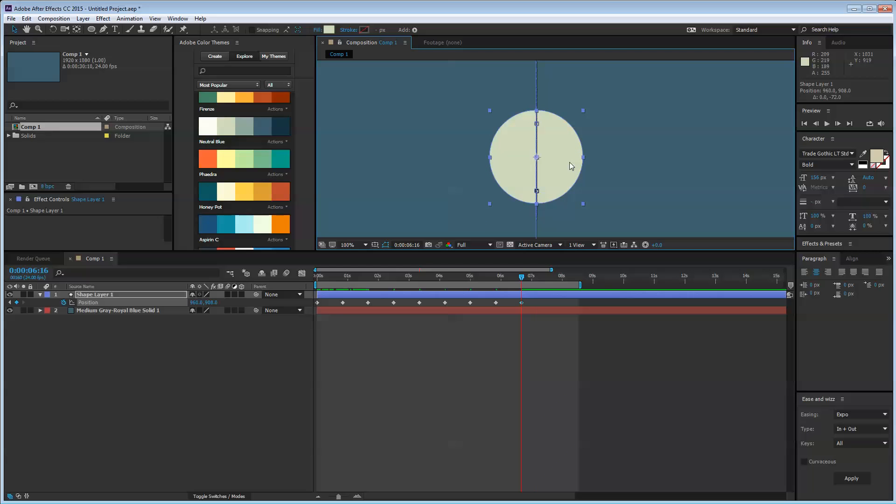
- Paste the lower-edge keyframe at 0:00:07:12 to end the bounce with the circle at rest
{"action": "key", "text": "space"}
{"action": "key", "text": "ctrl+v"}
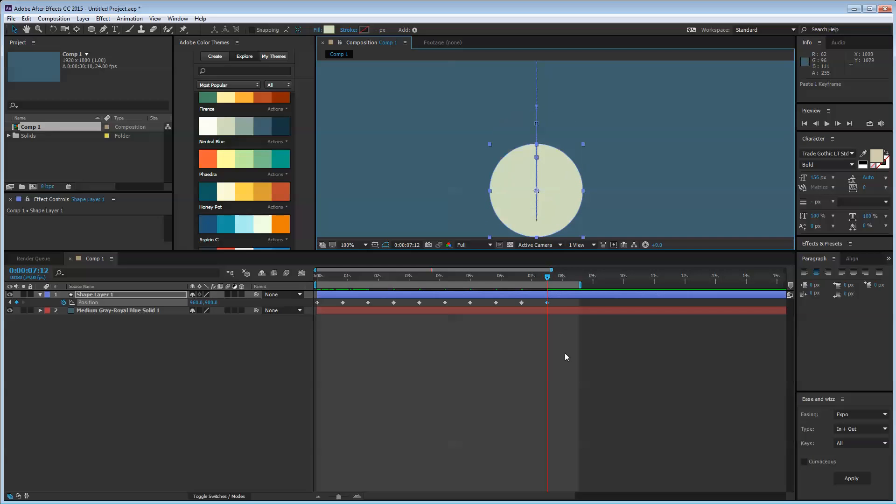
{"action": "left_click", "coordinate": [565, 352]}
- Fit the whole composition in an enlarged viewer and play back the circle's bounce animation
{"action": "key", "text": "minus"}
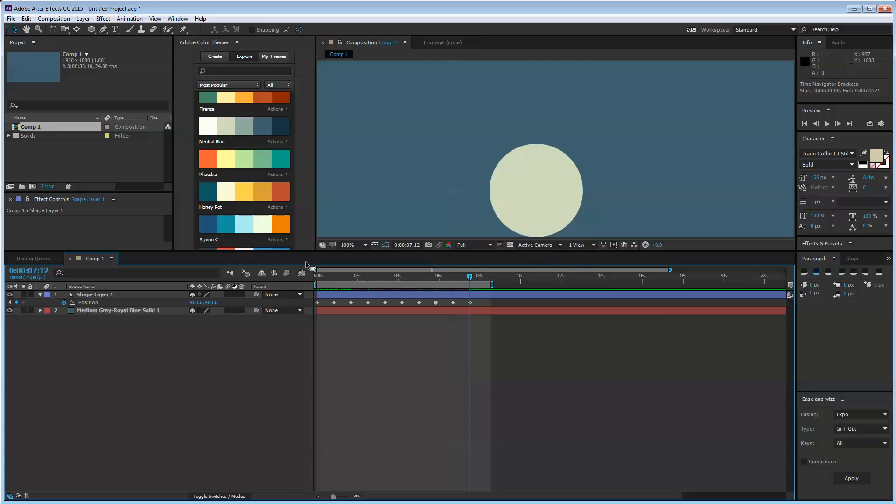
{"action": "left_click", "coordinate": [355, 245]}
{"action": "left_click", "coordinate": [367, 266]}
{"action": "left_click", "coordinate": [410, 349]}
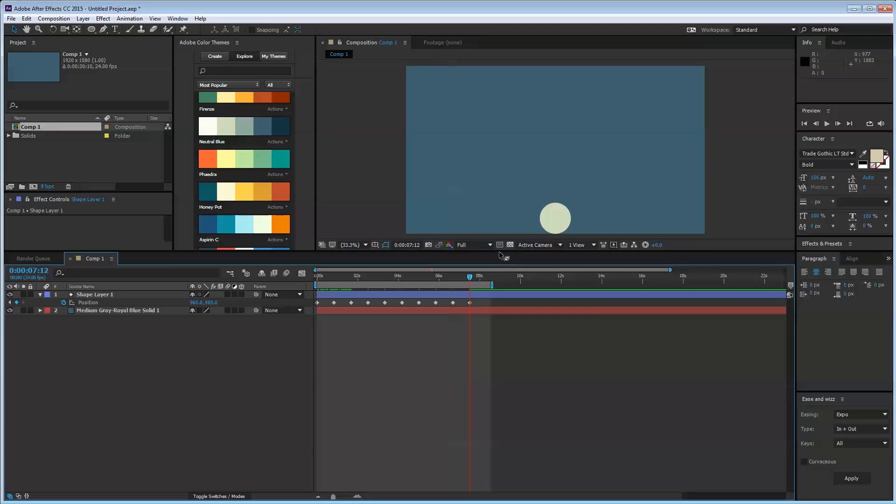
{"action": "left_click_drag", "start_coordinate": [500, 255], "coordinate": [495, 311]}
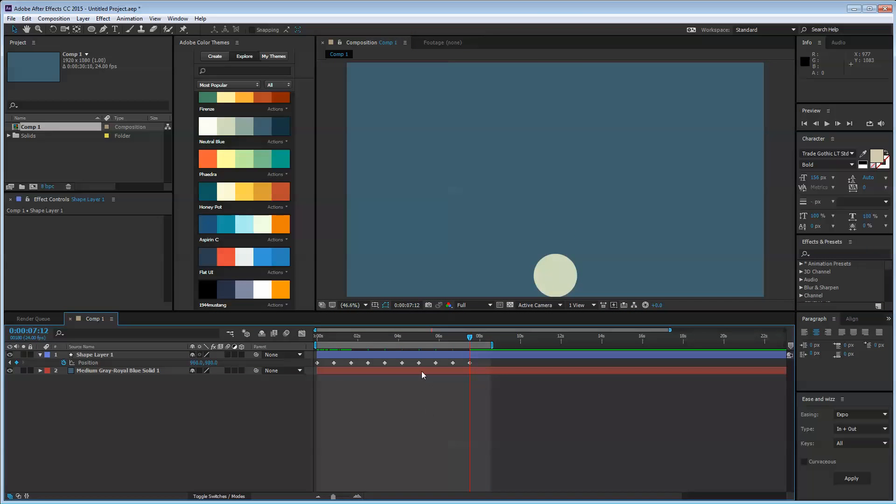
{"action": "key", "text": "space"}
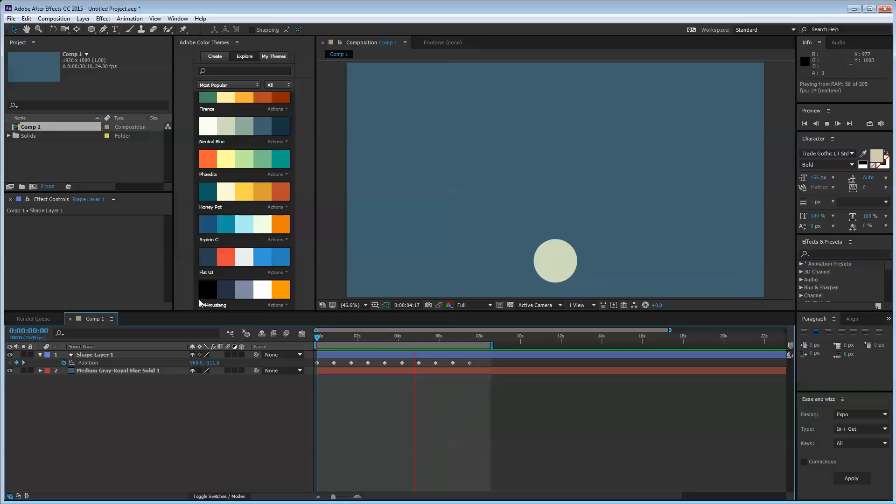
{"action": "left_click", "coordinate": [367, 305]}
{"action": "left_click", "coordinate": [369, 327]}
{"action": "left_click_drag", "start_coordinate": [488, 251], "coordinate": [493, 237]}
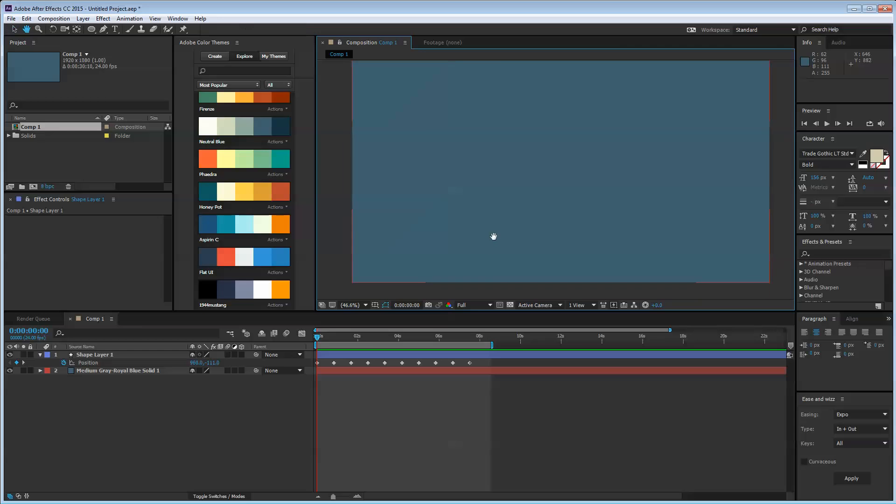
- Move the circle's floor-contact Position keyframe at 0:00:00:20 to 960, 976
{"action": "left_click_drag", "start_coordinate": [321, 337], "coordinate": [334, 341]}
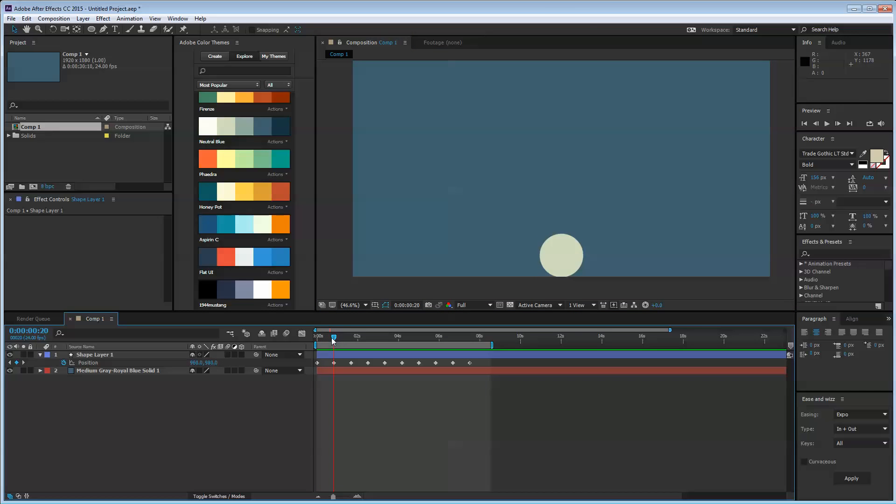
{"action": "left_click", "coordinate": [565, 256]}
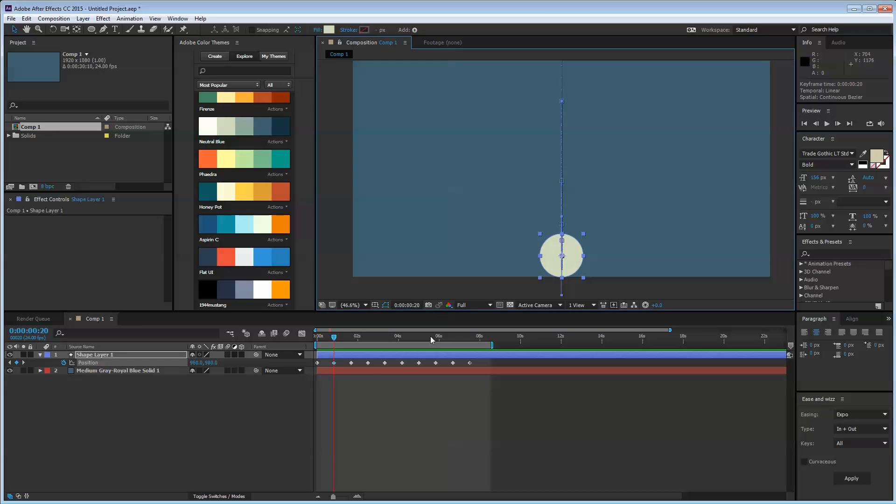
{"action": "left_click", "coordinate": [399, 413]}
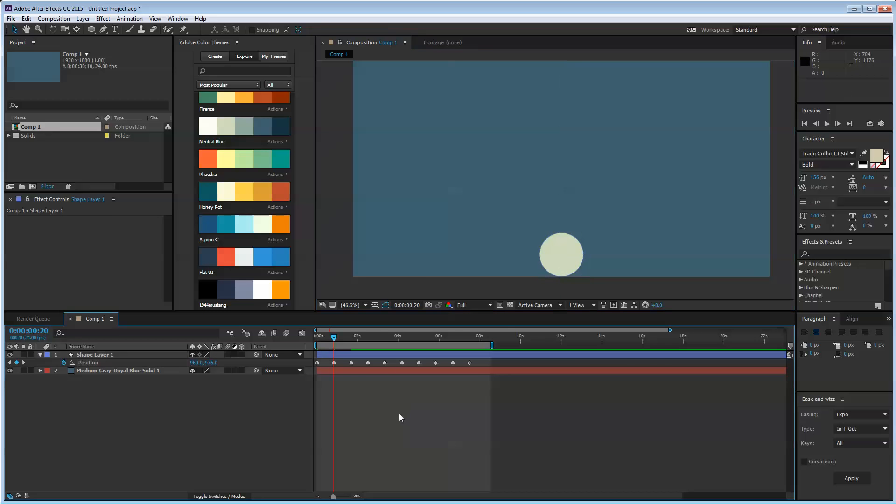
- Try selecting the floor-contact Position keyframes from 0:00:02:12 onward together
{"action": "left_click", "coordinate": [334, 363]}
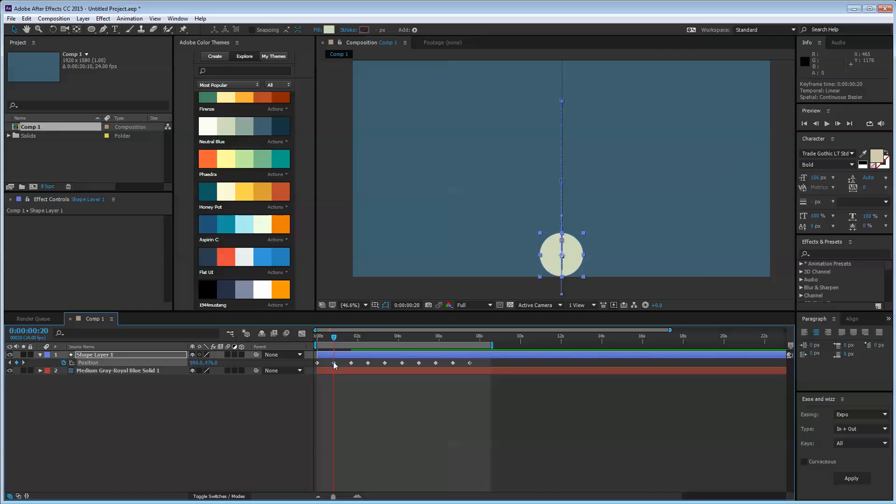
{"action": "left_click", "coordinate": [360, 363]}
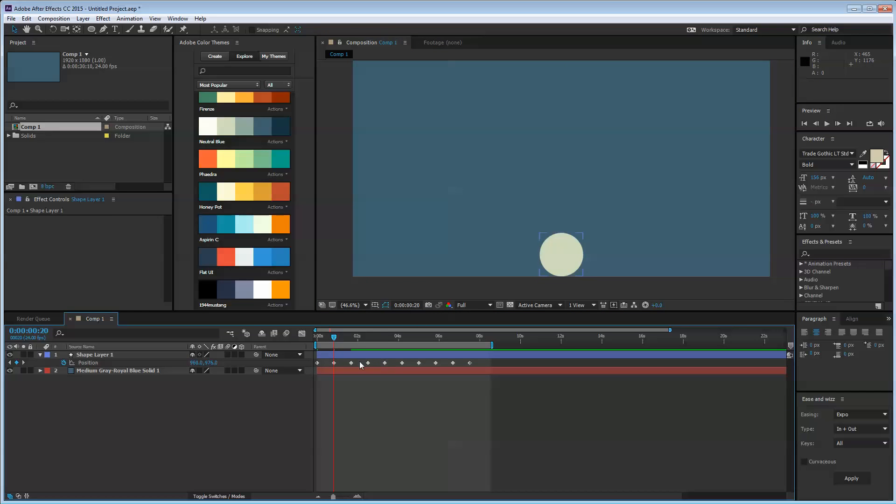
{"action": "left_click", "coordinate": [368, 363]}
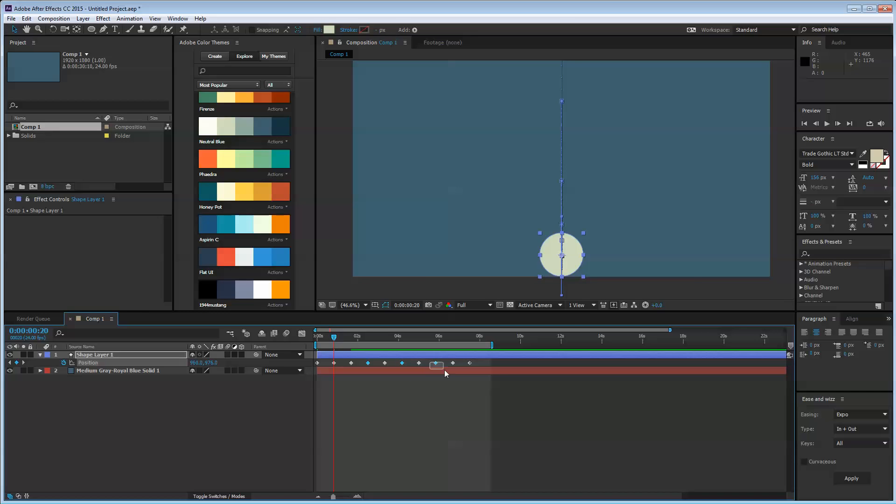
{"action": "left_click", "coordinate": [409, 393]}
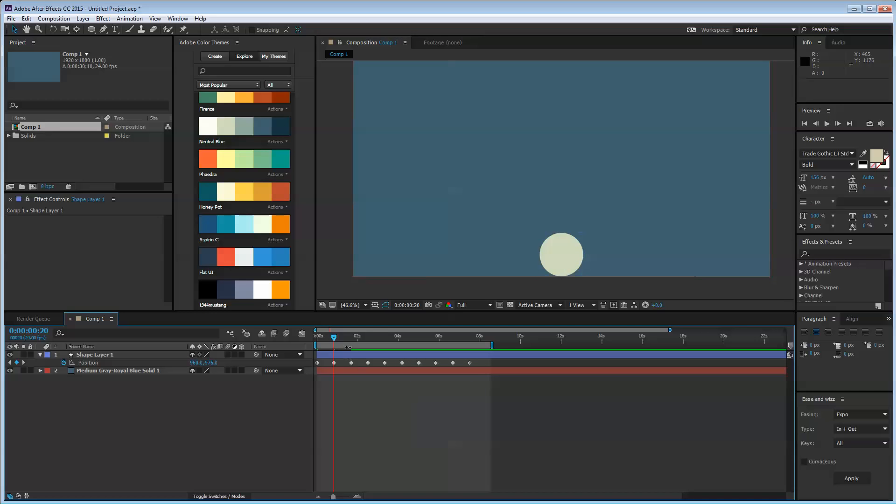
- Scrub to the floor contact at 0:00:02:12 and examine the circle and its motion path up close
{"action": "left_click", "coordinate": [343, 336]}
{"action": "left_click_drag", "start_coordinate": [344, 336], "coordinate": [362, 338]}
{"action": "left_click_drag", "start_coordinate": [379, 344], "coordinate": [368, 337]}
{"action": "left_click", "coordinate": [366, 356]}
{"action": "left_click", "coordinate": [365, 338]}
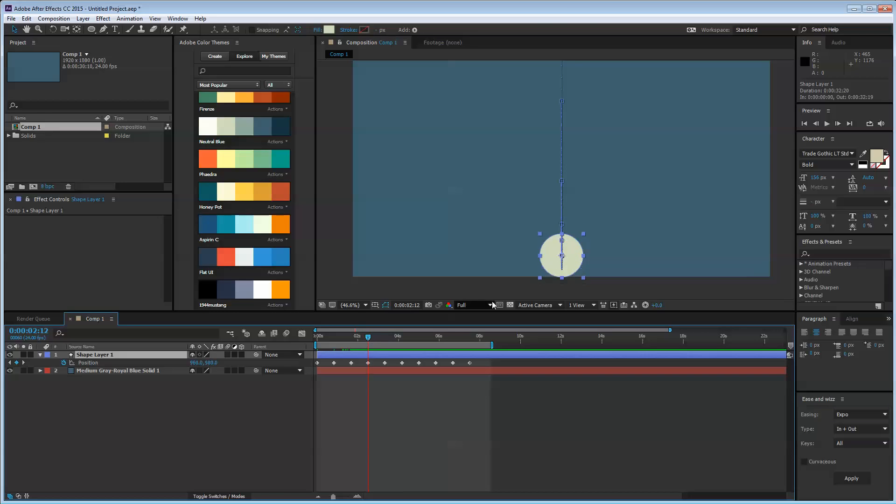
{"action": "scroll", "coordinate": [560, 262], "scroll_direction": "up", "scroll_amount": 1}
{"action": "scroll", "coordinate": [534, 190], "scroll_direction": "up", "scroll_amount": 4}
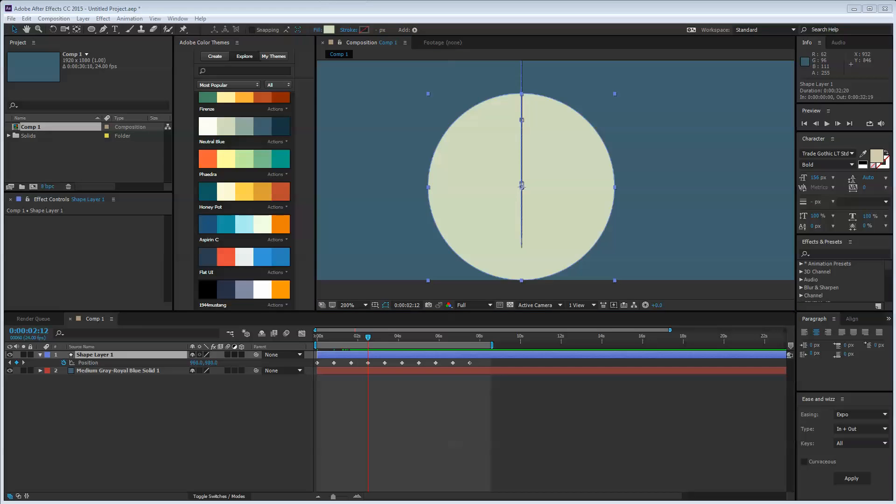
- Set the spatial interpolation of all the circle's Position keyframes to Linear
{"action": "left_click", "coordinate": [285, 428]}
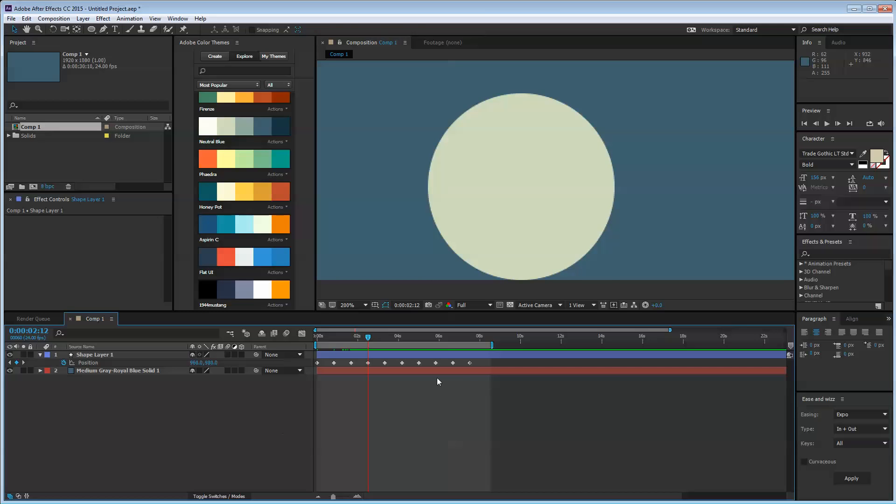
{"action": "left_click_drag", "start_coordinate": [482, 360], "coordinate": [309, 374]}
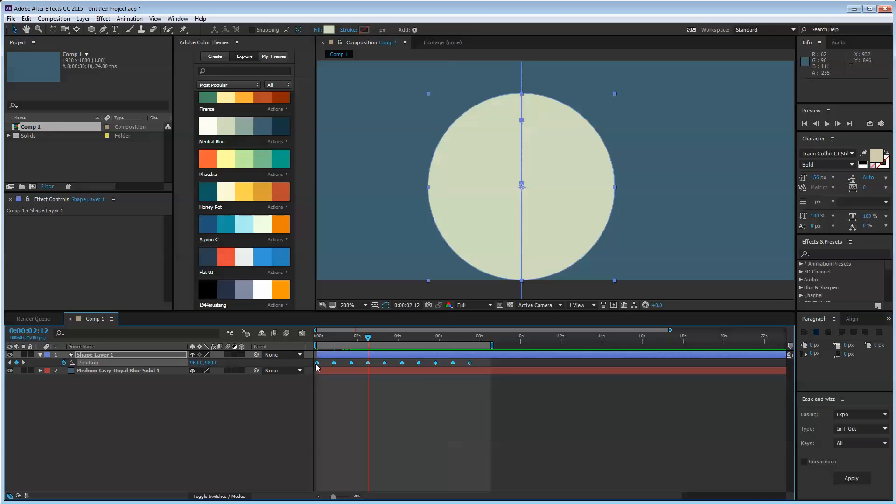
{"action": "right_click", "coordinate": [317, 363]}
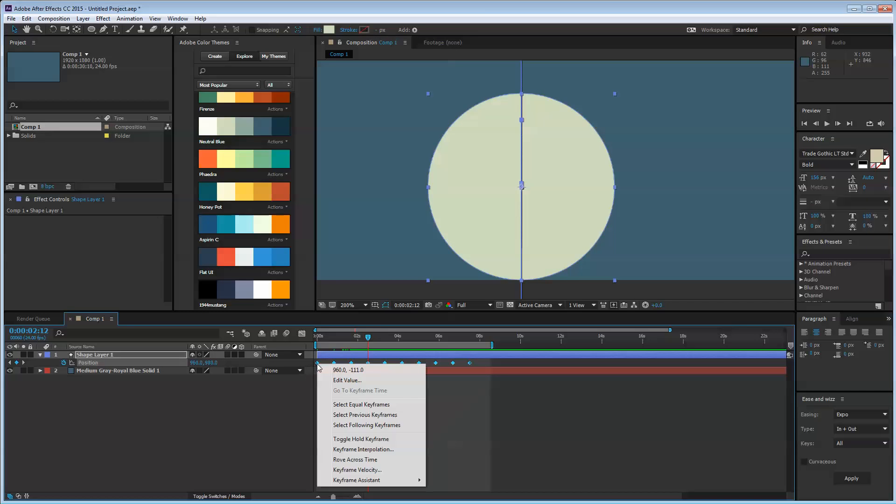
{"action": "left_click", "coordinate": [389, 450]}
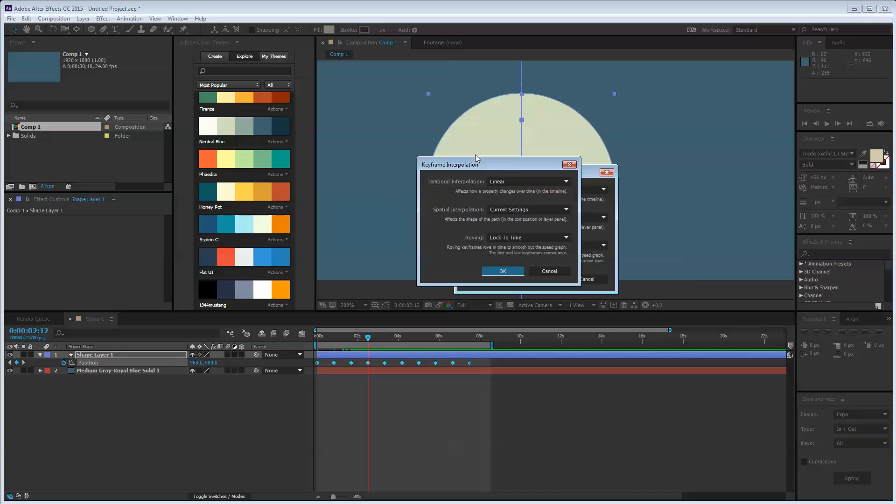
{"action": "left_click_drag", "start_coordinate": [529, 163], "coordinate": [463, 215]}
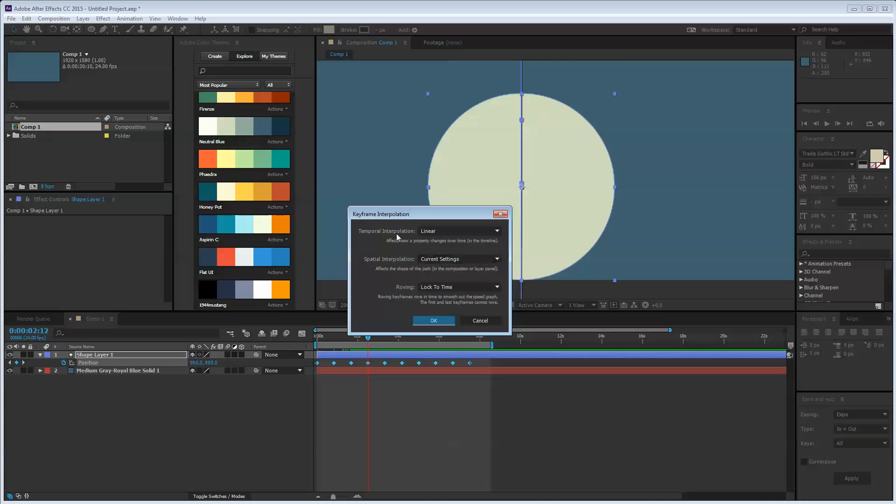
{"action": "left_click", "coordinate": [472, 260]}
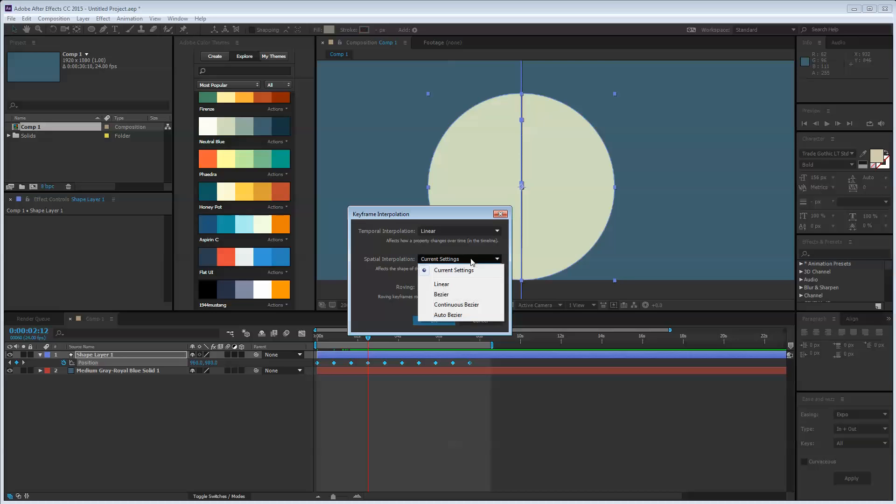
{"action": "left_click", "coordinate": [441, 284]}
{"action": "left_click", "coordinate": [443, 319]}
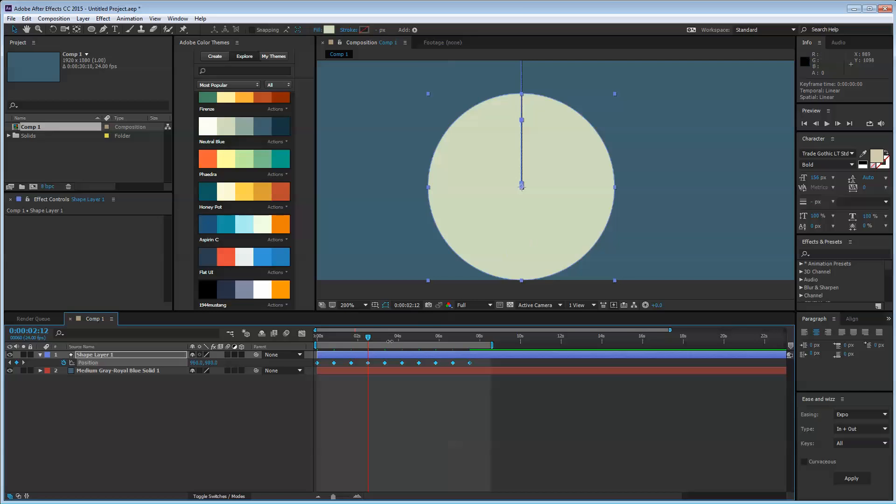
- Scrub to 0:00:02:10 and check the circle's movement just before its second floor contact
{"action": "left_click_drag", "start_coordinate": [376, 342], "coordinate": [367, 343]}
{"action": "scroll", "coordinate": [458, 218], "scroll_direction": "down", "scroll_amount": 1}
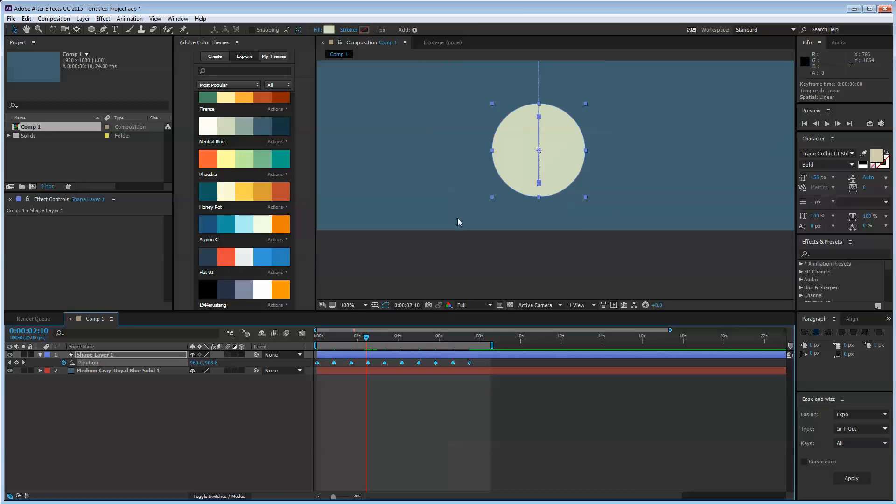
{"action": "left_click_drag", "start_coordinate": [507, 194], "coordinate": [517, 253]}
{"action": "scroll", "coordinate": [512, 231], "scroll_direction": "down", "scroll_amount": 1}
{"action": "left_click_drag", "start_coordinate": [509, 213], "coordinate": [516, 260]}
{"action": "left_click", "coordinate": [398, 416]}
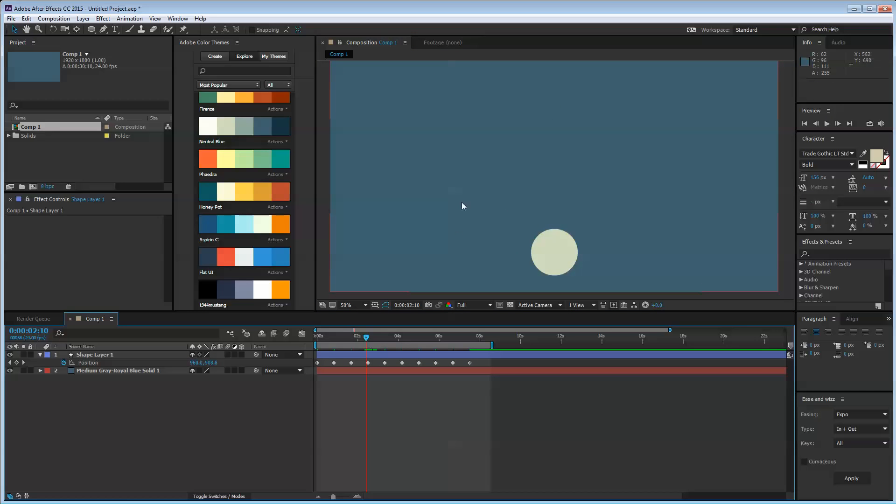
- Review the temporal and spatial interpolation settings of all the circle's Position keyframes
{"action": "left_click", "coordinate": [562, 252]}
{"action": "left_click_drag", "start_coordinate": [477, 363], "coordinate": [312, 378]}
{"action": "right_click", "coordinate": [334, 363]}
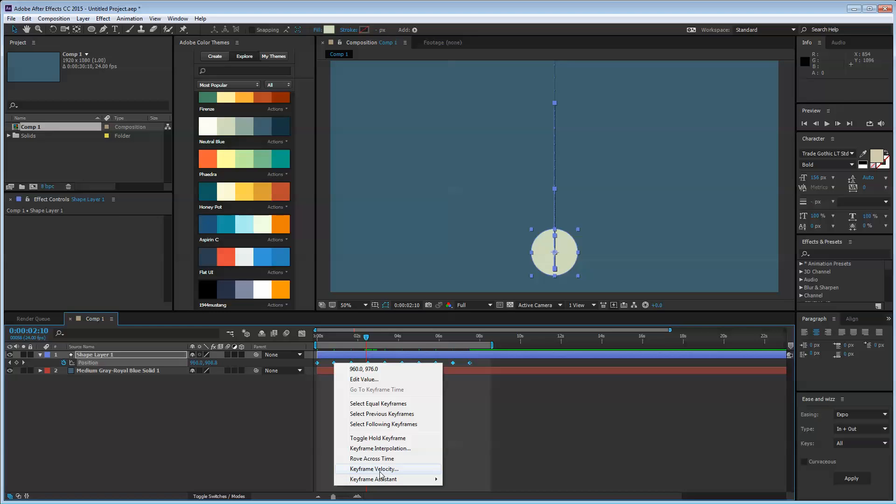
{"action": "left_click", "coordinate": [380, 448]}
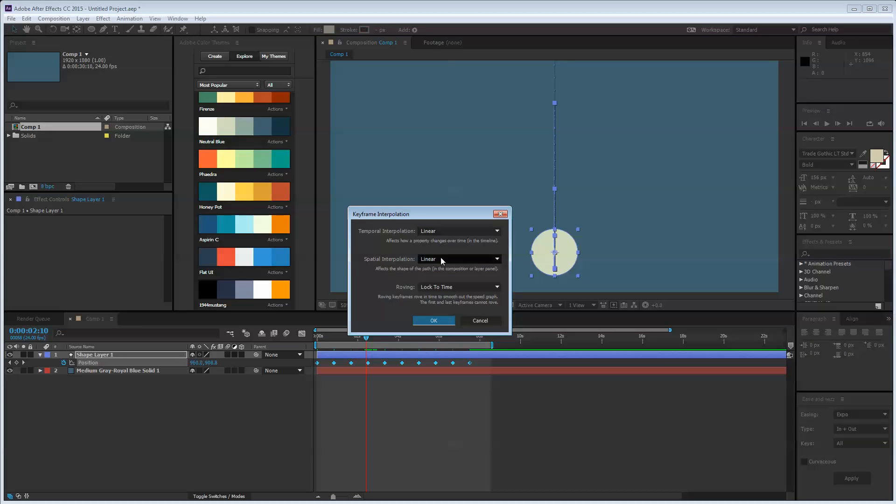
{"action": "left_click", "coordinate": [434, 322]}
- Apply Easy Ease to all the circle's Position keyframes and check their interpolation settings
{"action": "left_click_drag", "start_coordinate": [477, 362], "coordinate": [297, 392]}
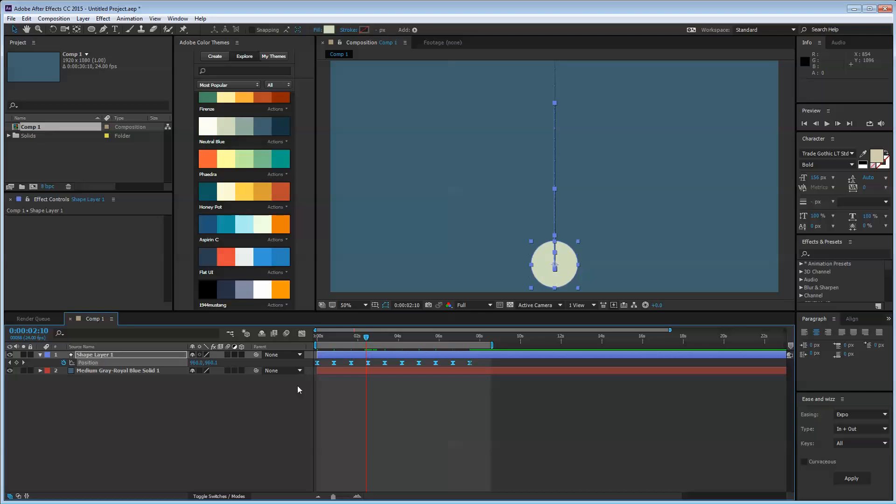
{"action": "right_click", "coordinate": [334, 363]}
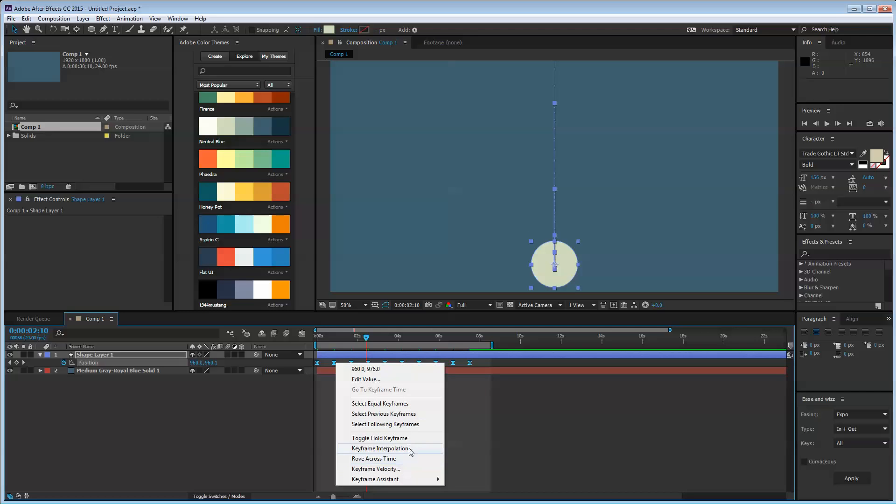
{"action": "left_click", "coordinate": [381, 449]}
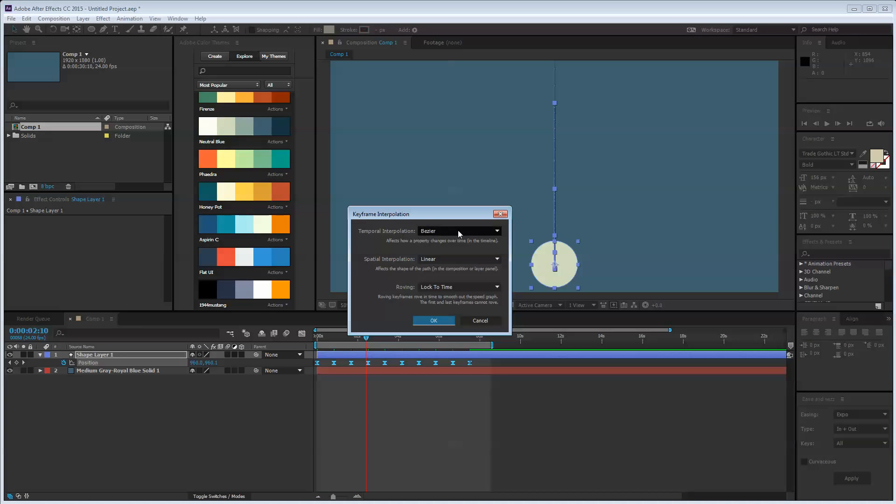
{"action": "left_click", "coordinate": [473, 321]}
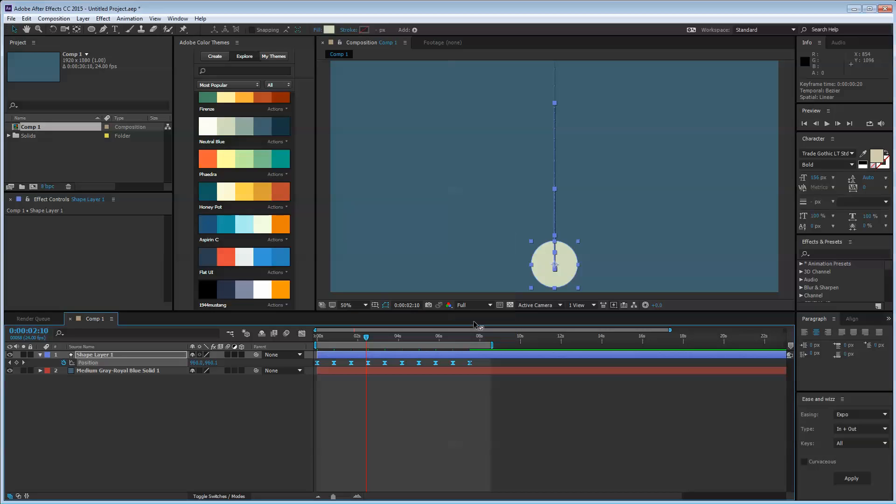
- Undo the Easy Ease on the circle's Position keyframes
{"action": "left_click", "coordinate": [407, 415]}
{"action": "key", "text": "ctrl+z"}
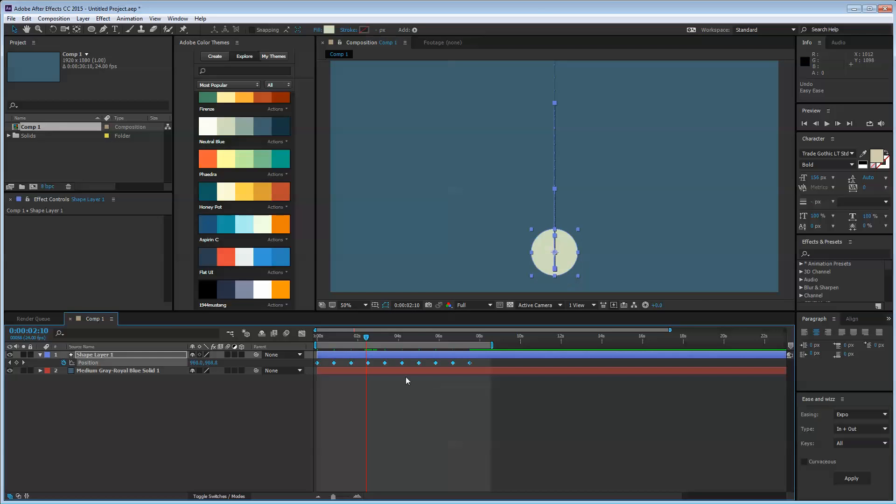
{"action": "key", "text": "ctrl+z"}
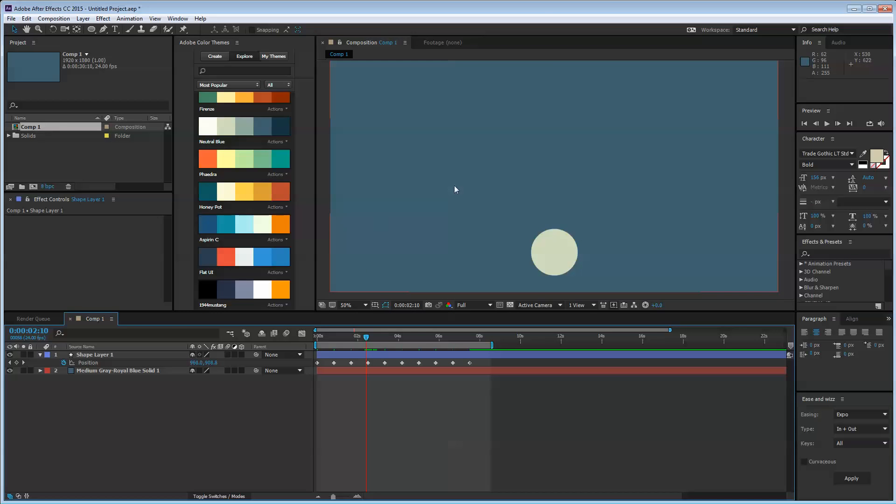
- Scrub through the circle's first drop from 0:00:00:00 to its floor contact at 0:00:00:20
{"action": "left_click_drag", "start_coordinate": [345, 335], "coordinate": [317, 336]}
{"action": "key", "text": "comma"}
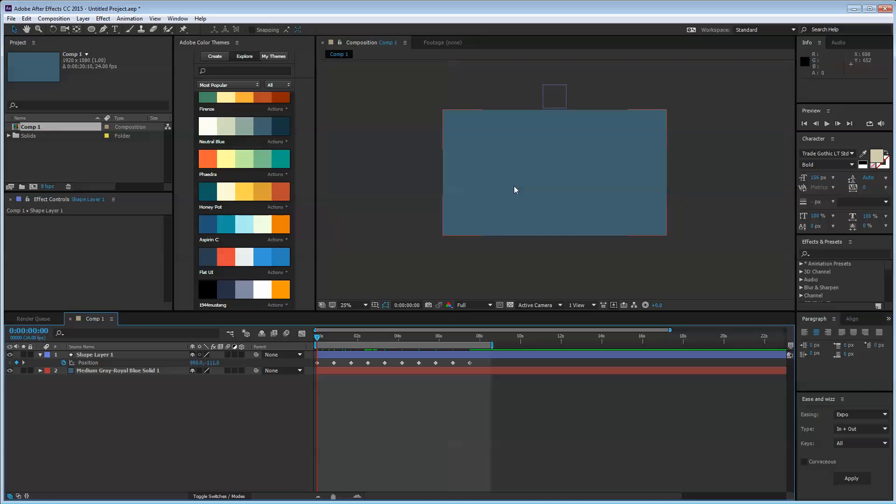
{"action": "left_click", "coordinate": [320, 337]}
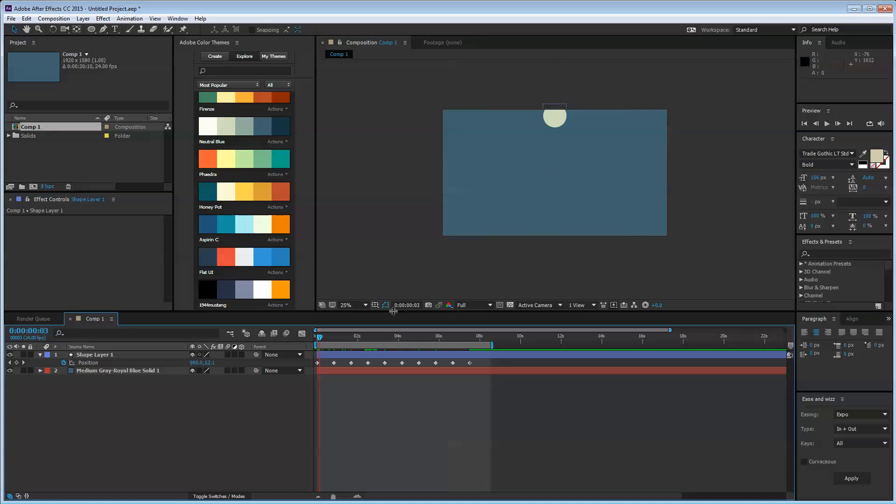
{"action": "mouse_move", "coordinate": [320, 336]}
{"action": "left_mouse_down"}
{"action": "mouse_move", "coordinate": [309, 334]}
{"action": "mouse_move", "coordinate": [335, 343]}
{"action": "left_mouse_up"}
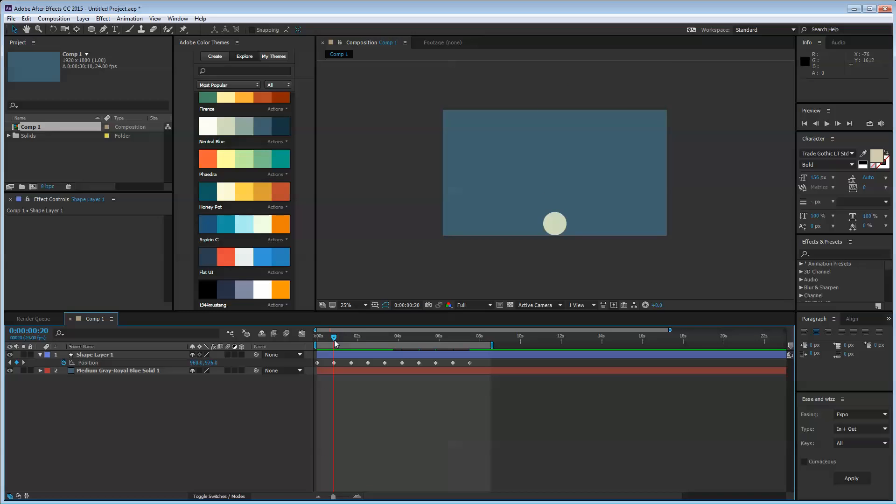
{"action": "scroll", "coordinate": [521, 241], "scroll_direction": "up", "scroll_amount": 2}
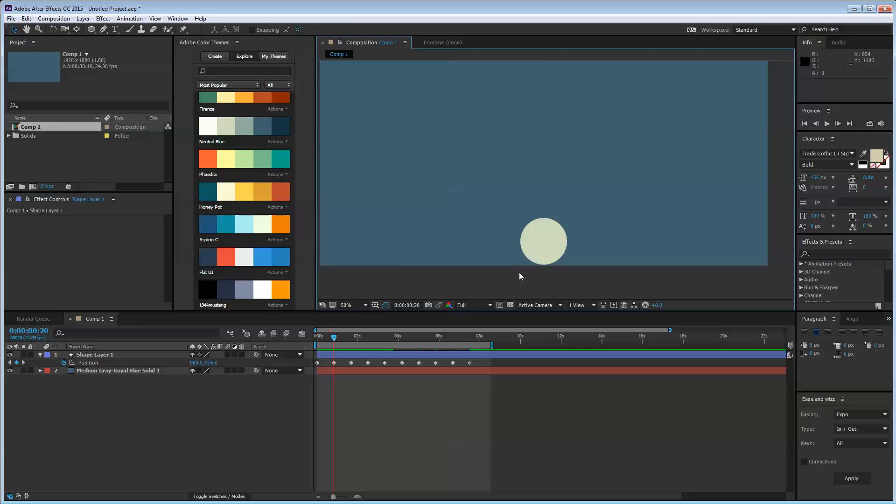
- Look over the Keyframe Assistant easing options for the Position keyframe at 0:00:00:20
{"action": "right_click", "coordinate": [334, 364]}
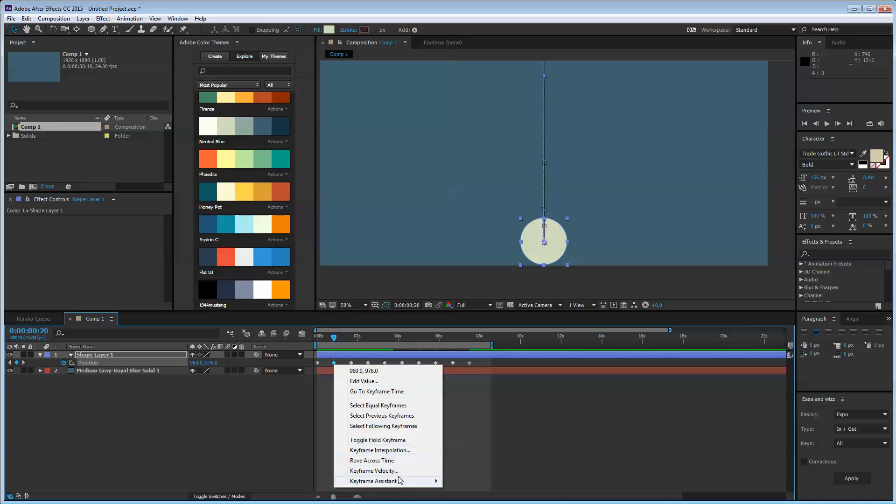
{"action": "mouse_move", "coordinate": [401, 485]}
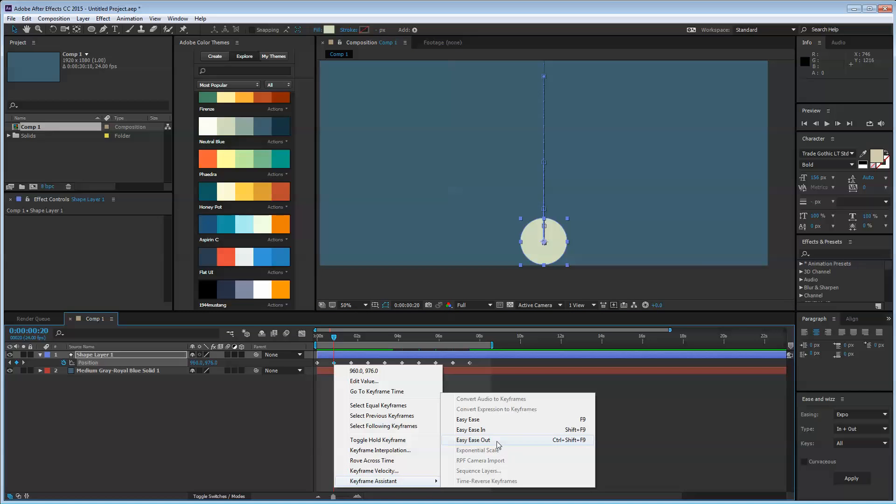
{"action": "left_click", "coordinate": [330, 437]}
- Show the circle's Position property as a value graph in the Graph Editor, with all keyframes fitted to the view
{"action": "left_click", "coordinate": [94, 363]}
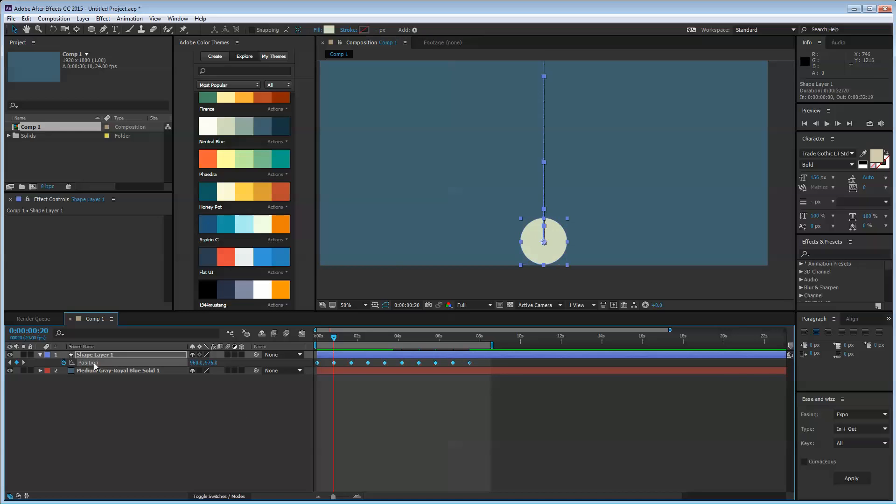
{"action": "left_click", "coordinate": [302, 333]}
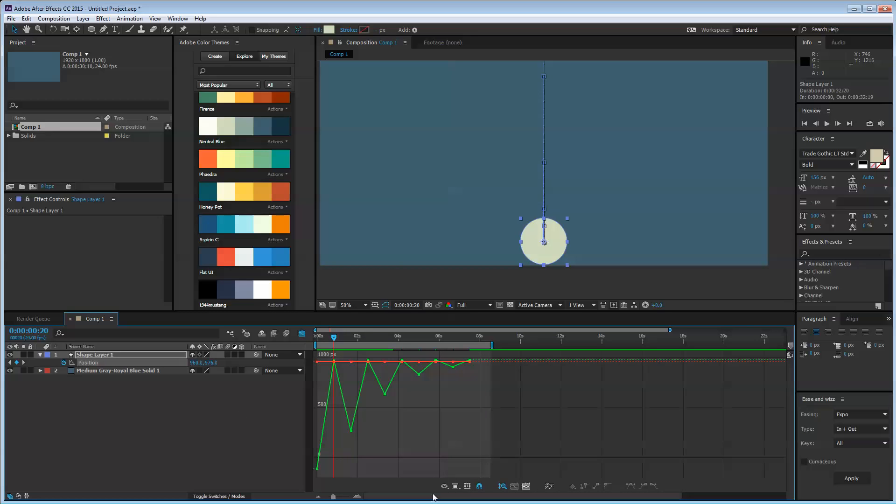
{"action": "left_click", "coordinate": [456, 487]}
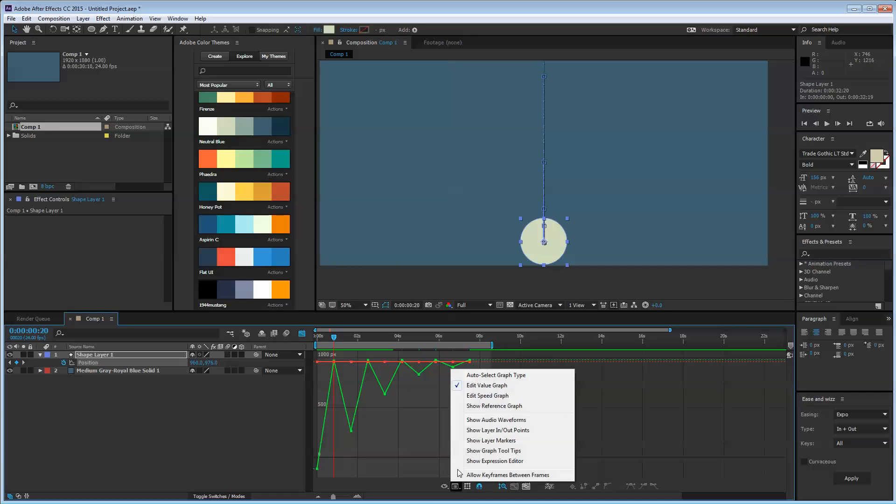
{"action": "left_click", "coordinate": [487, 387]}
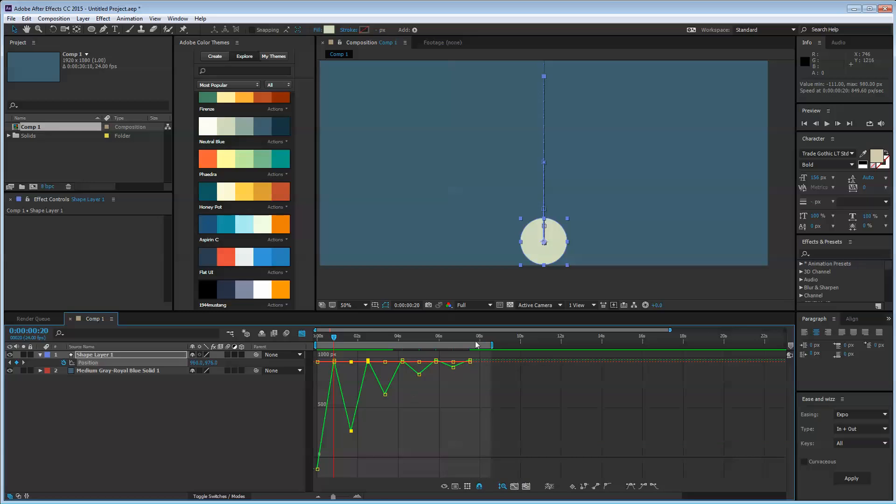
{"action": "left_click", "coordinate": [527, 486]}
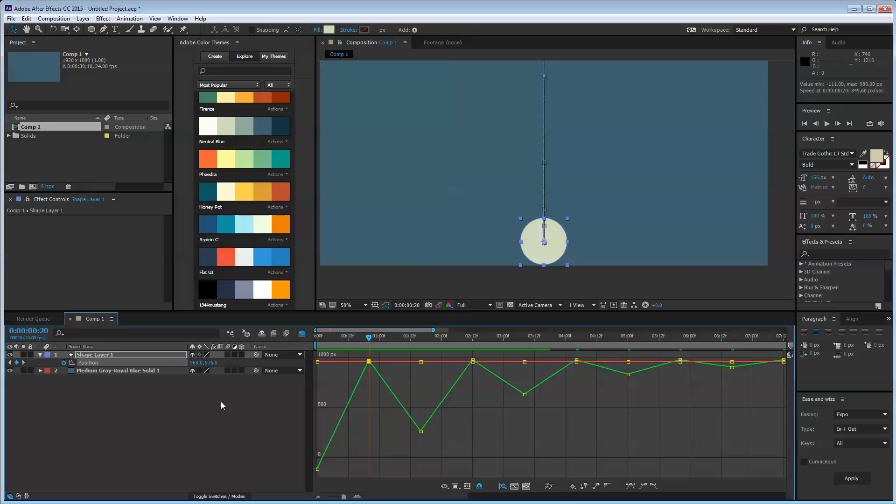
{"action": "left_click", "coordinate": [207, 422]}
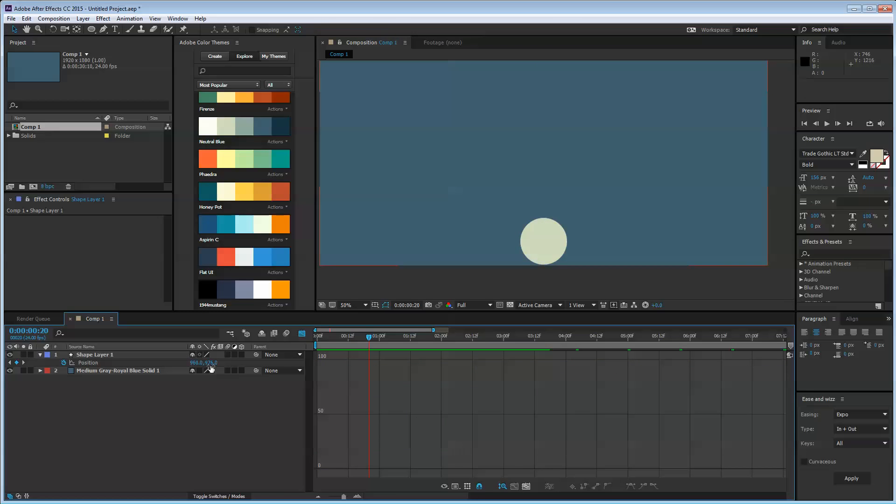
{"action": "left_click", "coordinate": [114, 362]}
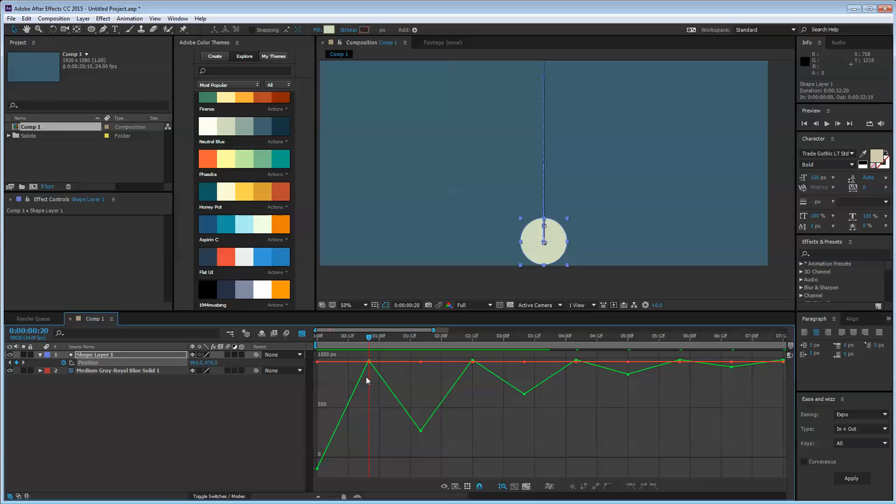
- Apply Easy Ease Out to the floor-contact keyframe at 0:00:00:20 in the Position graph
{"action": "key", "text": "ctrl+a"}
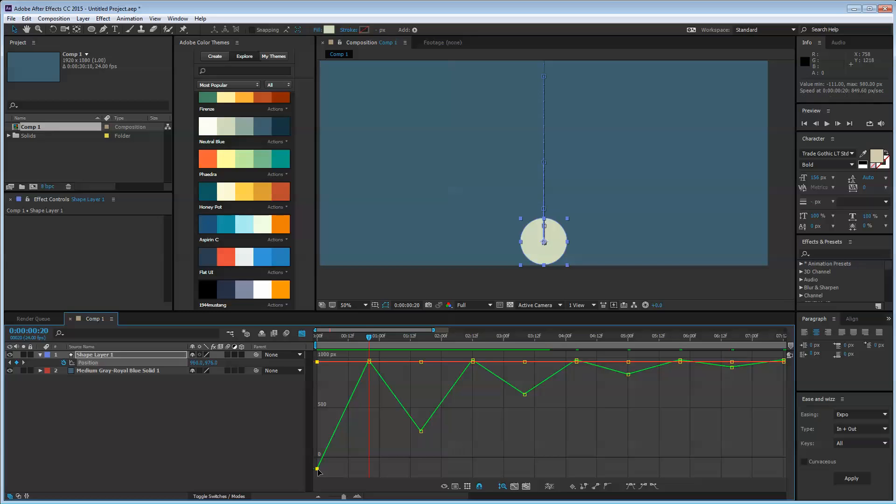
{"action": "left_click", "coordinate": [421, 431]}
{"action": "left_click", "coordinate": [525, 394]}
{"action": "left_click", "coordinate": [320, 428]}
{"action": "left_click_drag", "start_coordinate": [344, 348], "coordinate": [369, 346]}
{"action": "left_click_drag", "start_coordinate": [370, 340], "coordinate": [381, 344]}
{"action": "left_click", "coordinate": [368, 362]}
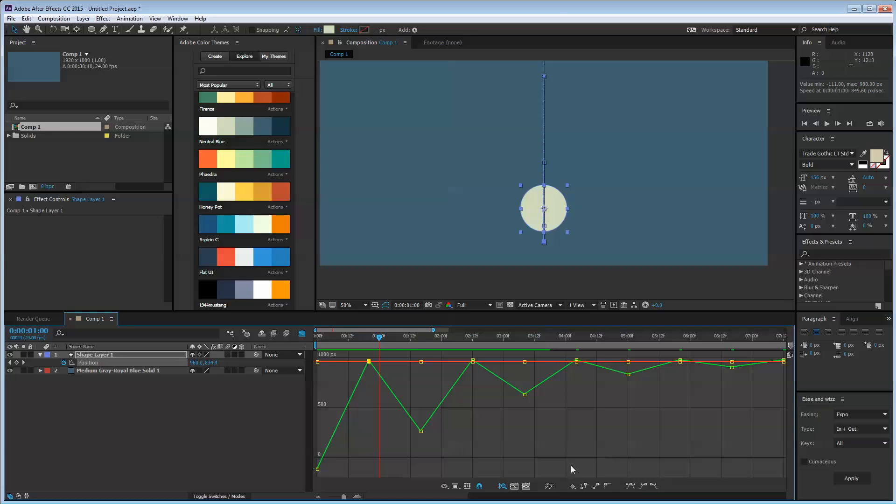
{"action": "left_click", "coordinate": [654, 487]}
- Limit the work area to 0:00:00:00 through 0:00:01:17 and preview the circle's first bounce
{"action": "key", "text": "Home"}
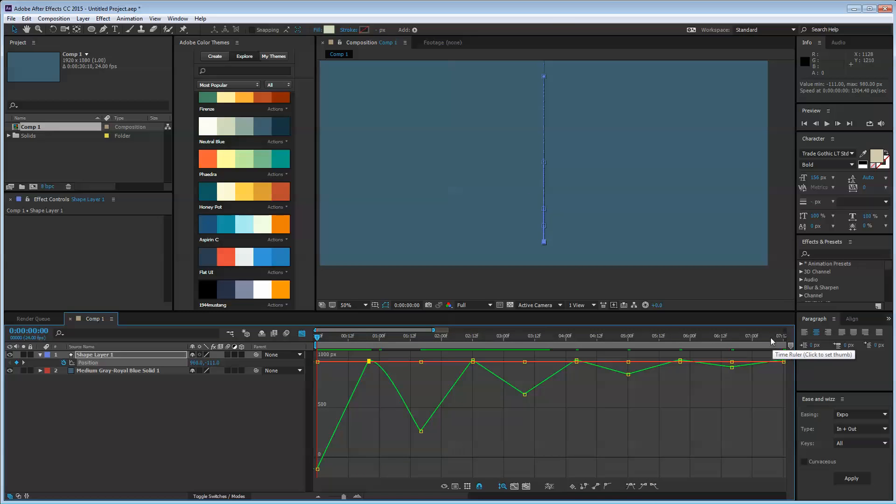
{"action": "key", "text": "minus"}
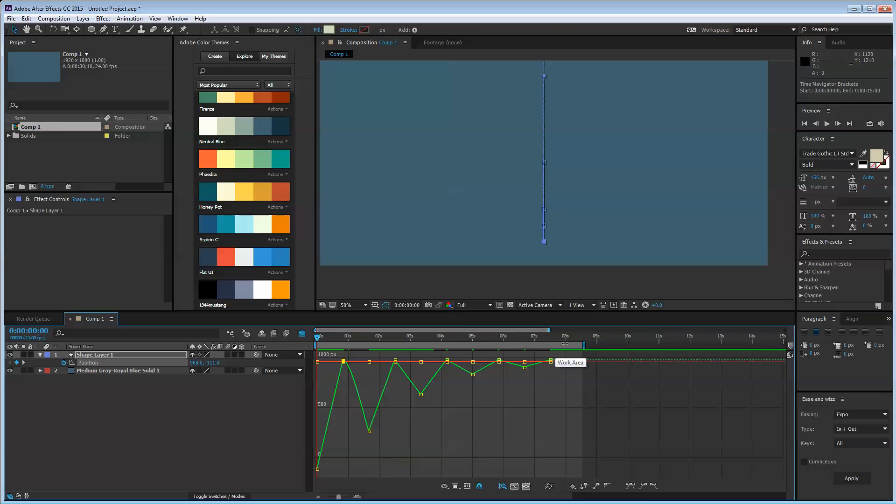
{"action": "left_click_drag", "start_coordinate": [350, 337], "coordinate": [371, 351]}
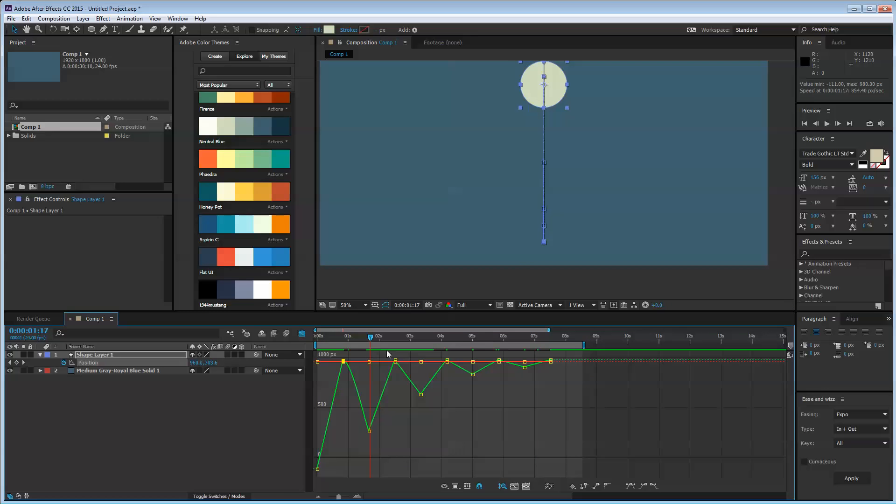
{"action": "left_click_drag", "start_coordinate": [582, 344], "coordinate": [371, 346]}
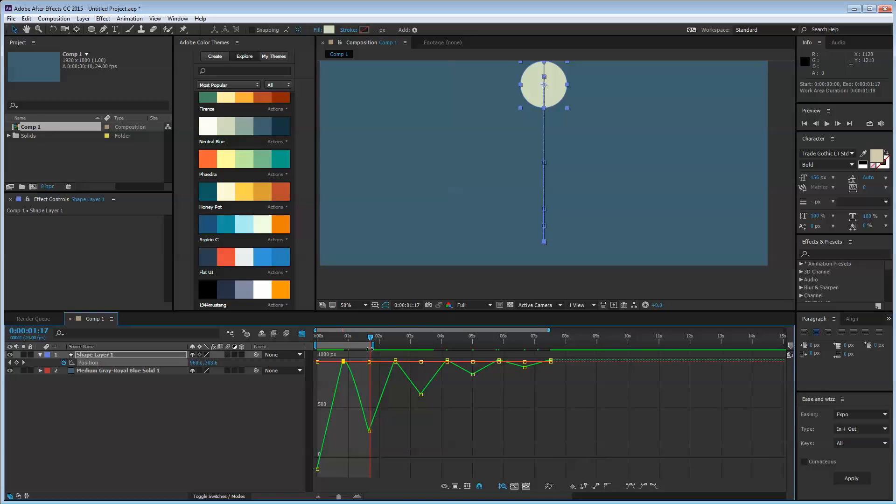
{"action": "left_click", "coordinate": [526, 487]}
{"action": "key", "text": "space"}
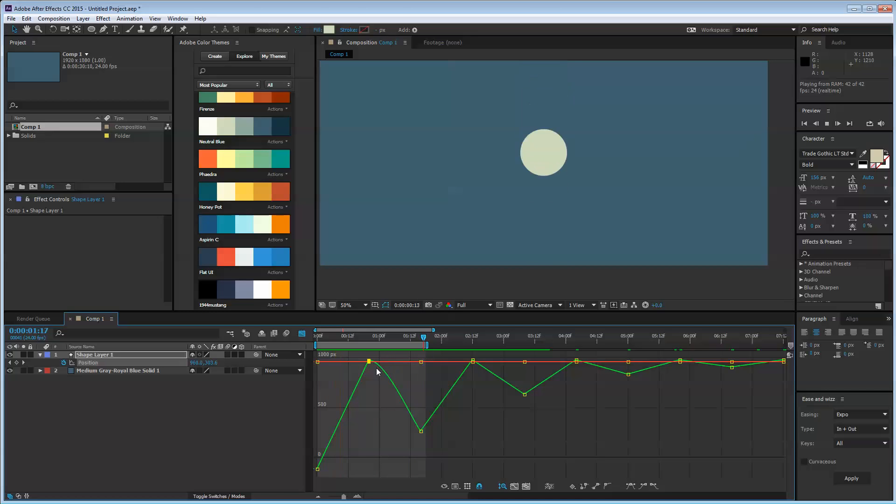
{"action": "key", "text": "space"}
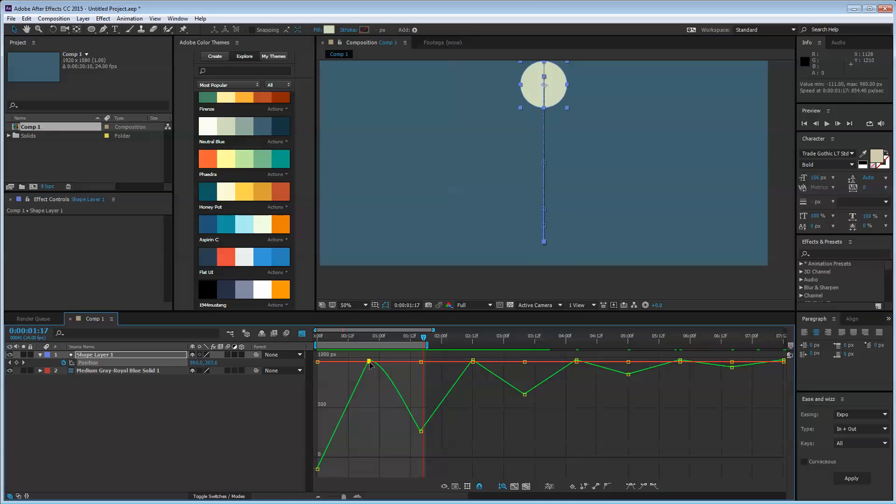
- Convert the Position keyframe at 0:00:00:20 back to linear interpolation and preview the first bounce
{"action": "left_click", "coordinate": [594, 489]}
{"action": "key", "text": "space"}
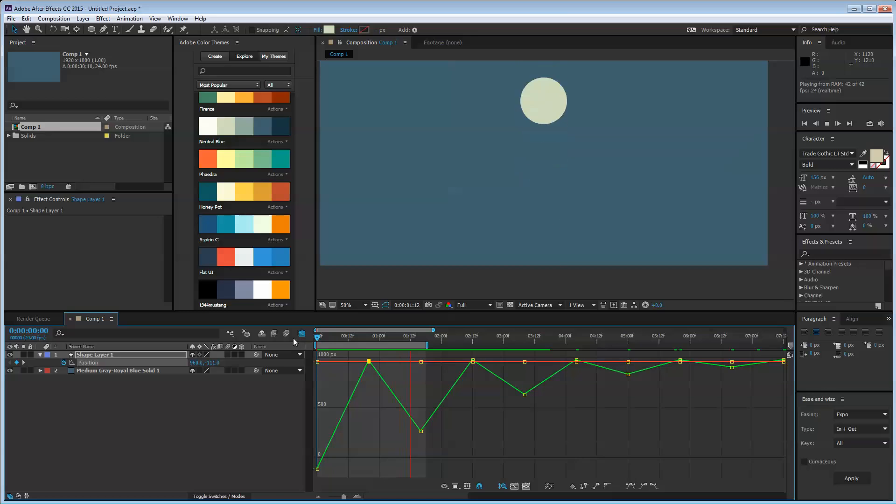
{"action": "key", "text": "space"}
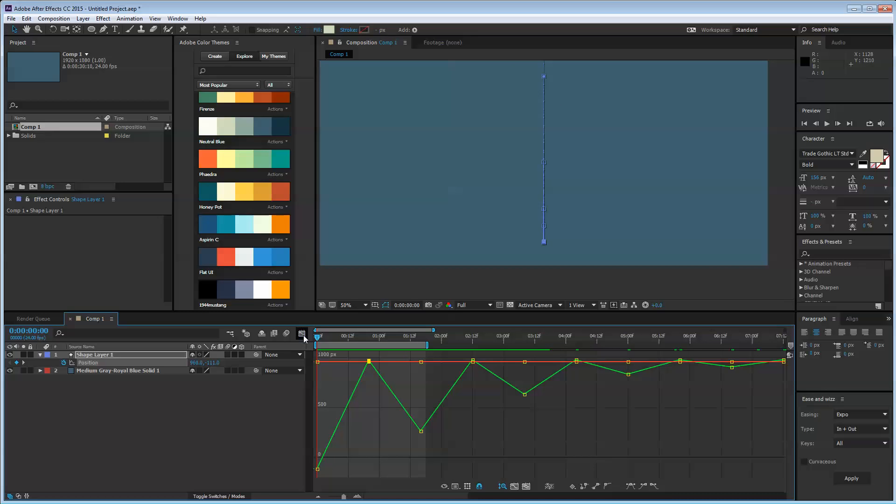
- Close the Graph Editor and show the circle's full row of Position keyframes in the timeline
{"action": "left_click_drag", "start_coordinate": [411, 455], "coordinate": [465, 448]}
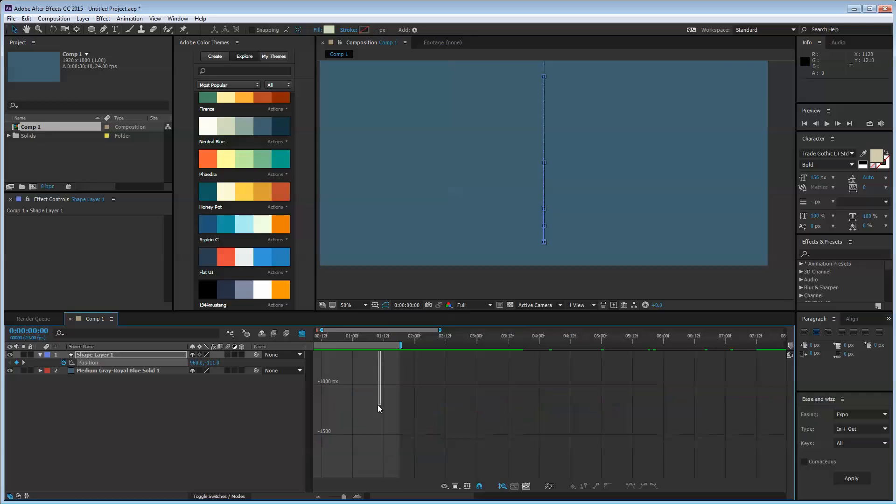
{"action": "key", "text": "shift+F3"}
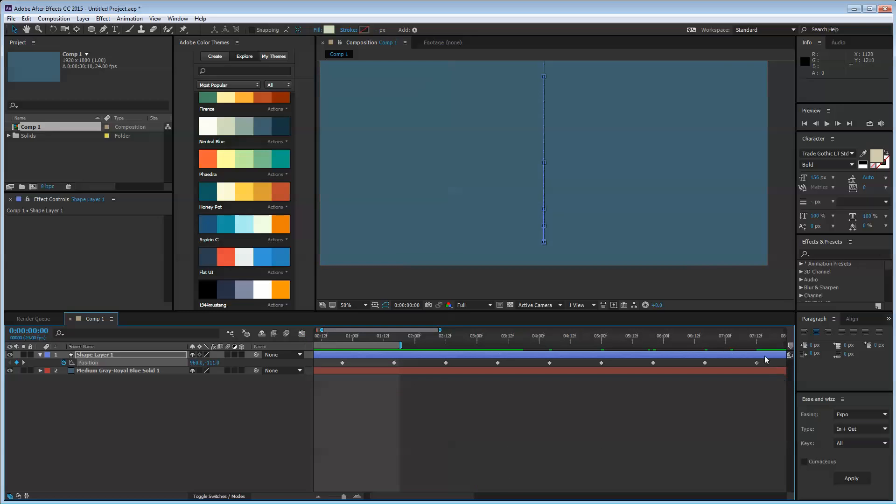
{"action": "key", "text": "minus"}
{"action": "key", "text": "minus"}
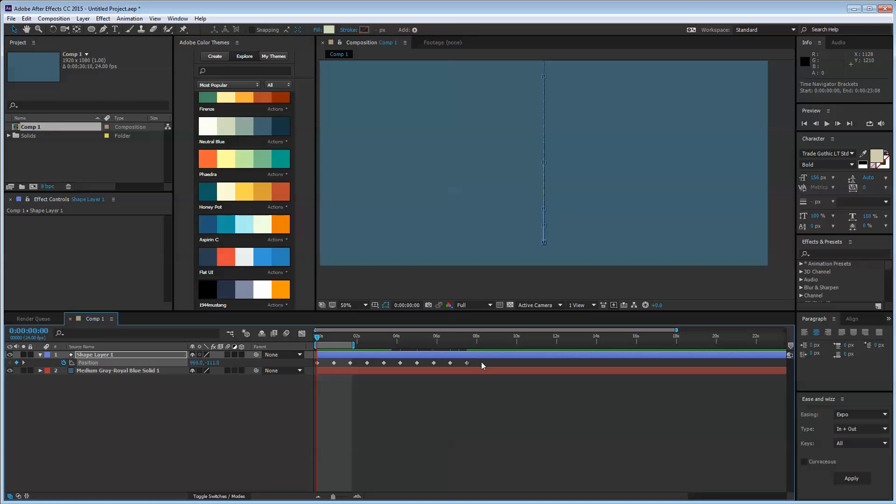
- Compress the spacing of the Position keyframes from 0:00:00:20 onward proportionally so the last one falls at about 5 seconds
{"action": "left_click_drag", "start_coordinate": [481, 362], "coordinate": [318, 380]}
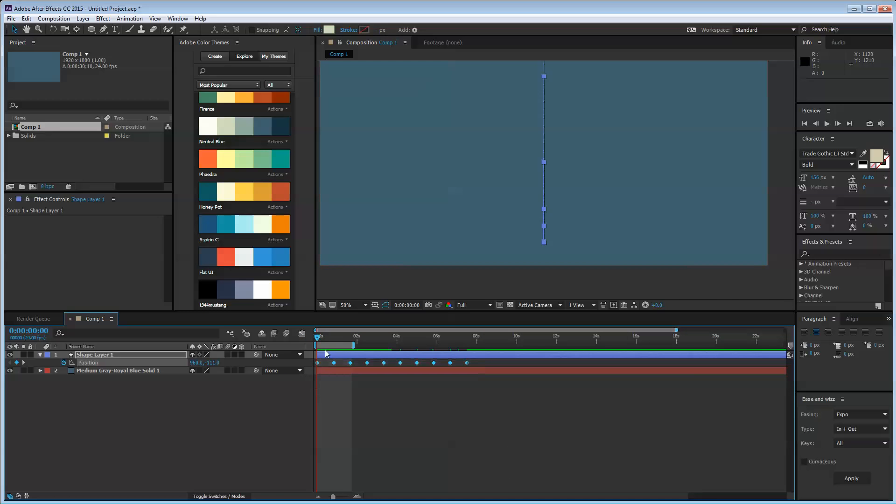
{"action": "key", "text": "equal"}
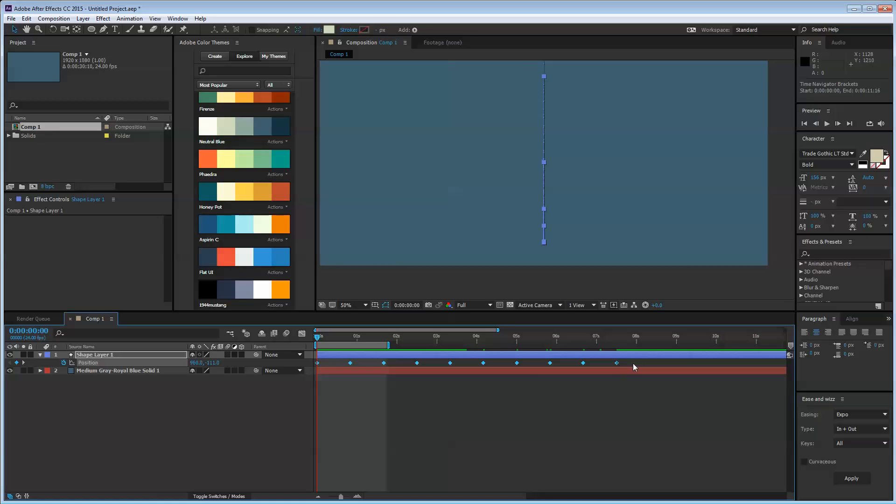
{"action": "left_click_drag", "start_coordinate": [632, 362], "coordinate": [343, 386]}
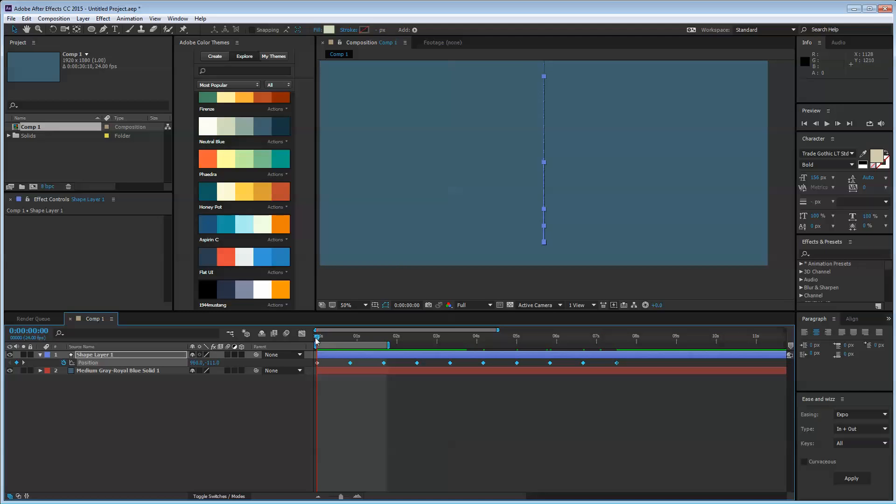
{"action": "left_click_drag", "start_coordinate": [320, 336], "coordinate": [351, 342]}
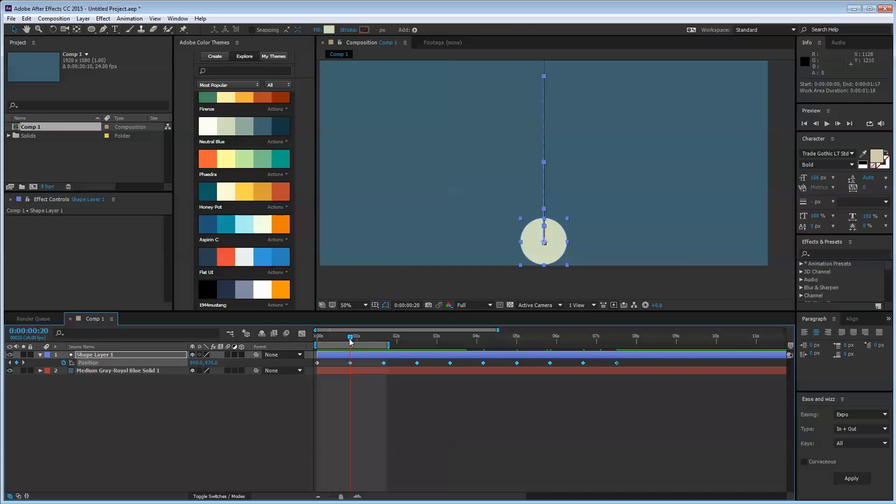
{"action": "left_click", "coordinate": [617, 363], "text": "ctrl"}
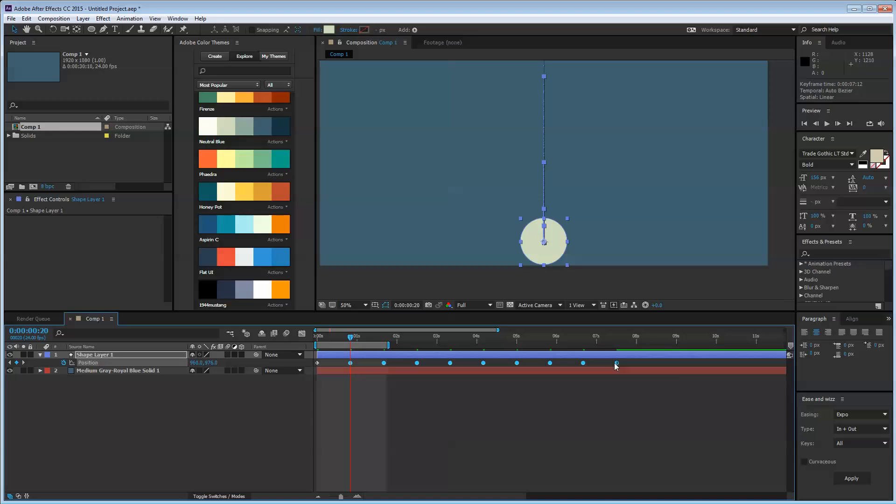
{"action": "key", "text": "ctrl+z"}
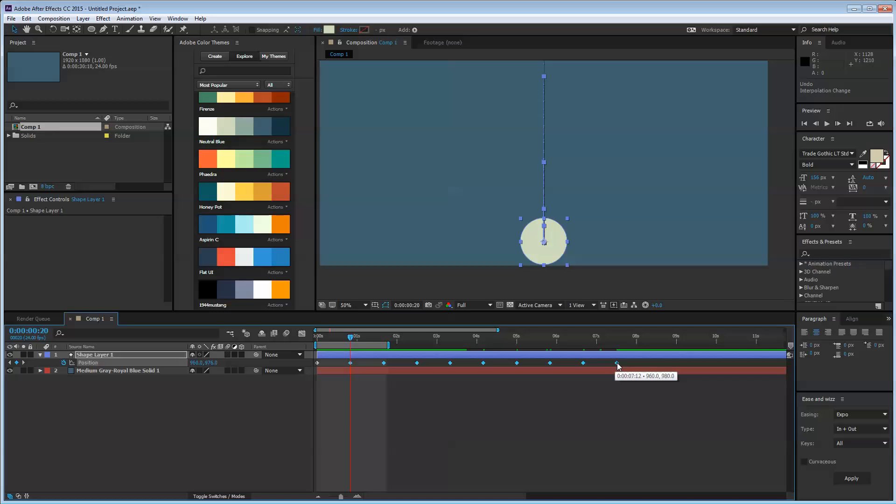
{"action": "left_click_drag", "start_coordinate": [617, 362], "coordinate": [519, 373]}
{"action": "left_click", "coordinate": [513, 394]}
- Extend the work area to about 6 seconds and preview the bounce with the composition view at Fit up to 100%
{"action": "left_click_drag", "start_coordinate": [388, 345], "coordinate": [556, 346]}
{"action": "key", "text": "space"}
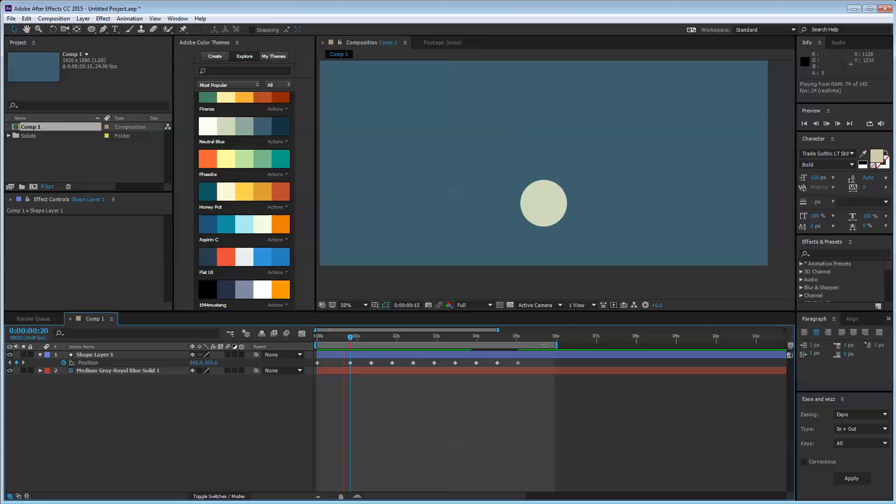
{"action": "left_click", "coordinate": [367, 306]}
{"action": "left_click", "coordinate": [364, 324]}
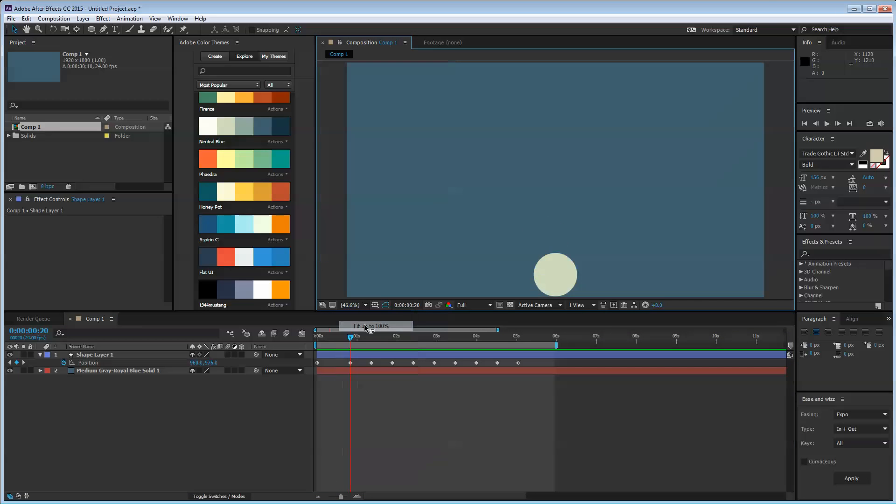
{"action": "key", "text": "space"}
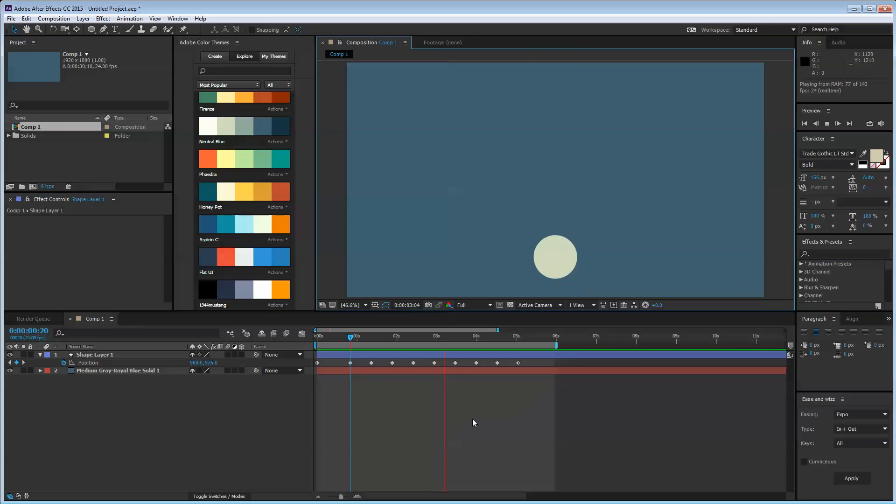
{"action": "key", "text": "space"}
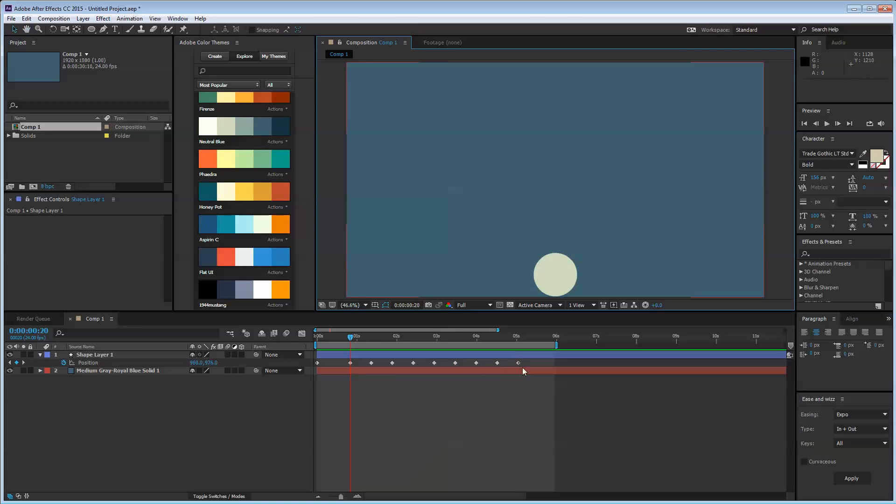
- Reopen the Graph Editor with the circle's Position curve displayed
{"action": "left_click_drag", "start_coordinate": [524, 361], "coordinate": [340, 385]}
{"action": "left_click", "coordinate": [444, 413]}
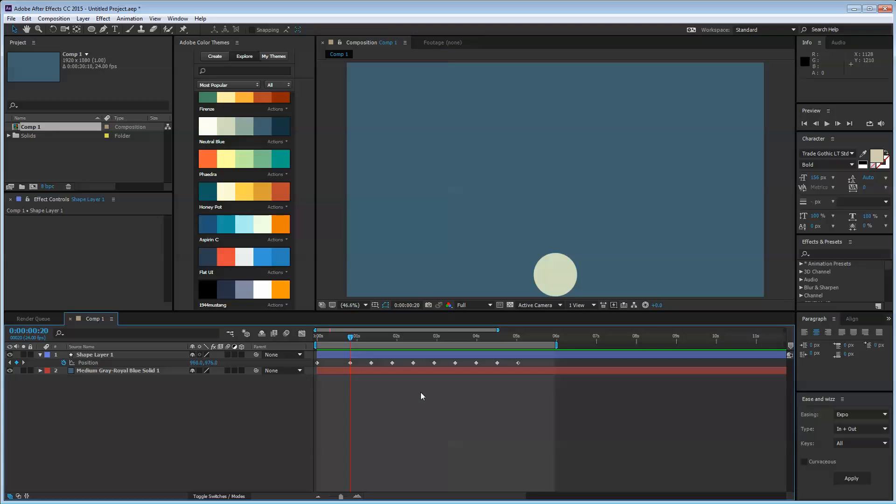
{"action": "left_click", "coordinate": [360, 357]}
{"action": "left_click", "coordinate": [88, 363]}
{"action": "left_click", "coordinate": [302, 334]}
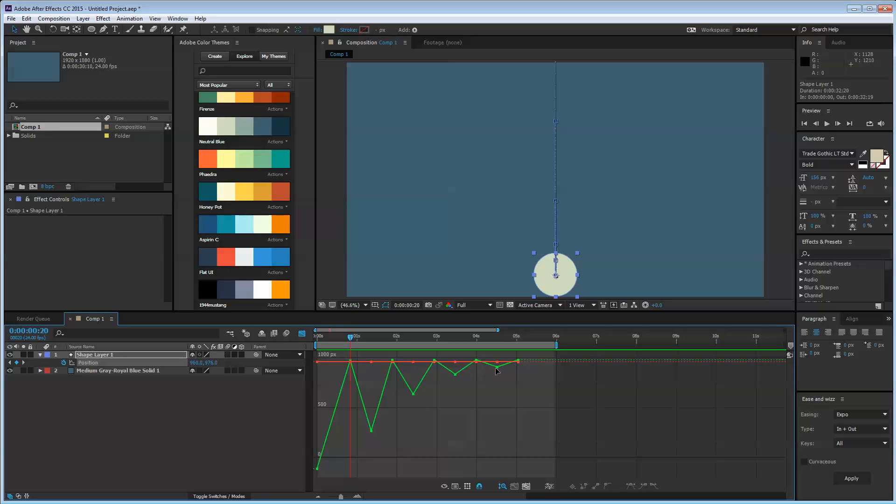
- Apply Easy Ease to the four Position keyframes at the tops of the bounces, leaving out the floor contacts
{"action": "key", "text": "ctrl+a"}
{"action": "key", "text": "space"}
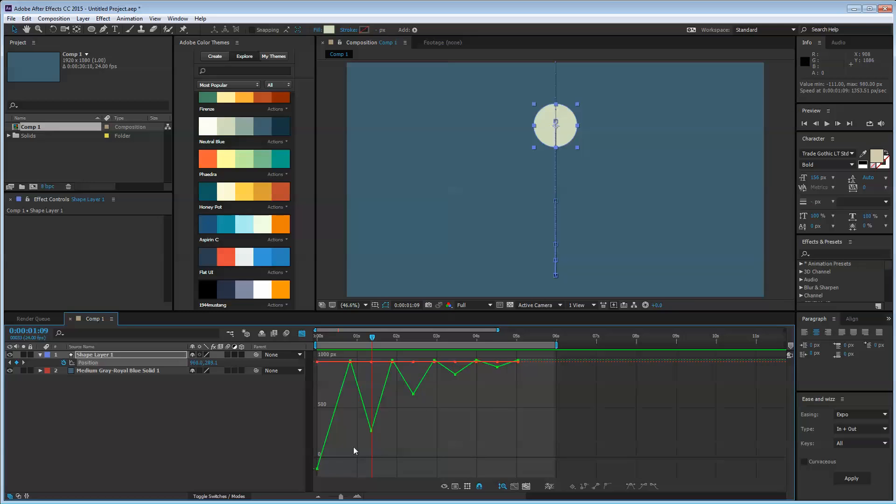
{"action": "left_click_drag", "start_coordinate": [353, 446], "coordinate": [517, 366]}
{"action": "left_click", "coordinate": [630, 486]}
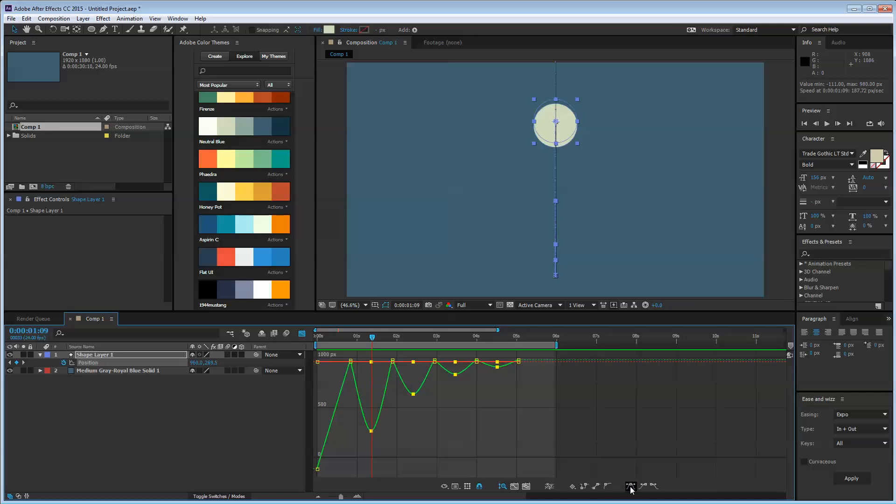
{"action": "left_click", "coordinate": [456, 425]}
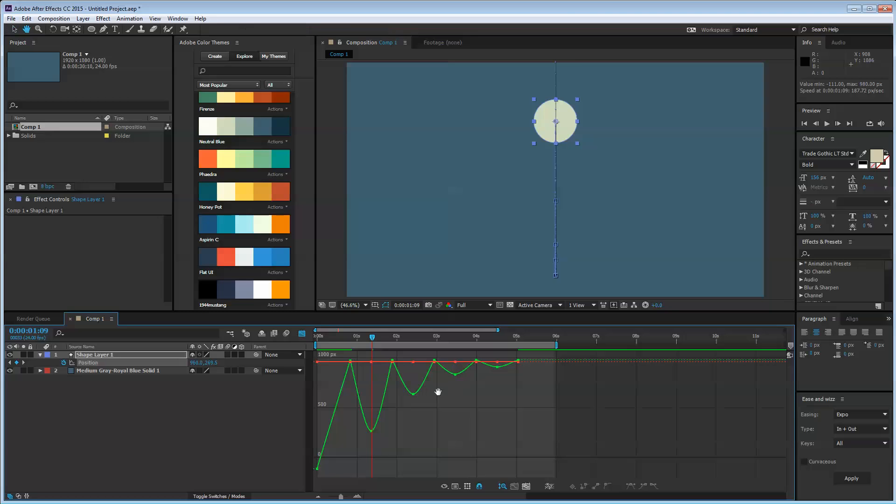
- Preview the circle's bounce with the eased peaks and clear the layer selection
{"action": "key", "text": "space"}
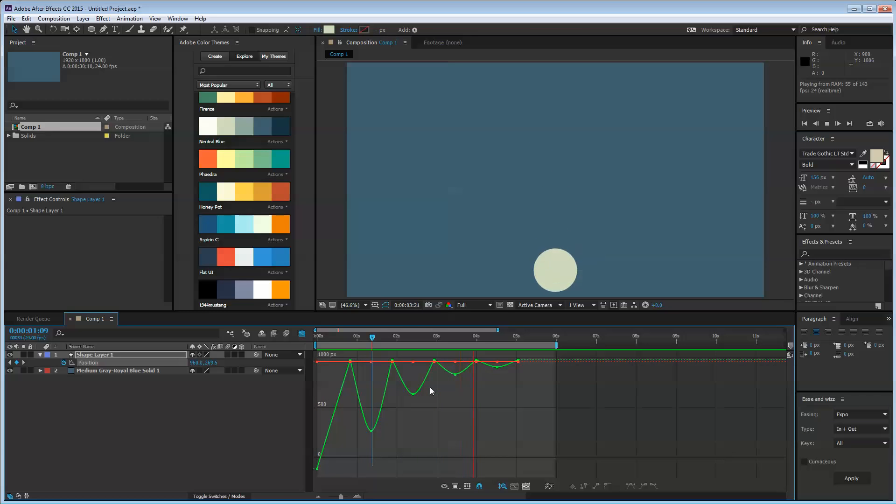
{"action": "key", "text": "space"}
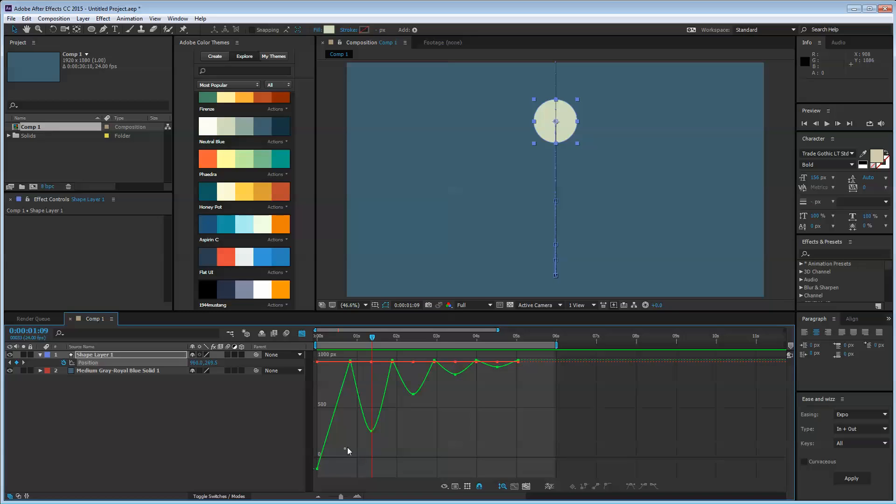
{"action": "left_click_drag", "start_coordinate": [347, 448], "coordinate": [520, 363]}
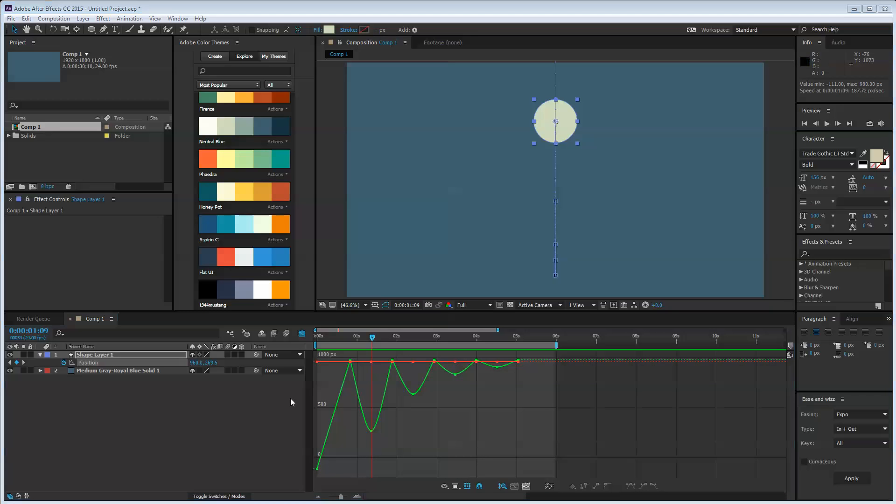
{"action": "left_click", "coordinate": [194, 407]}
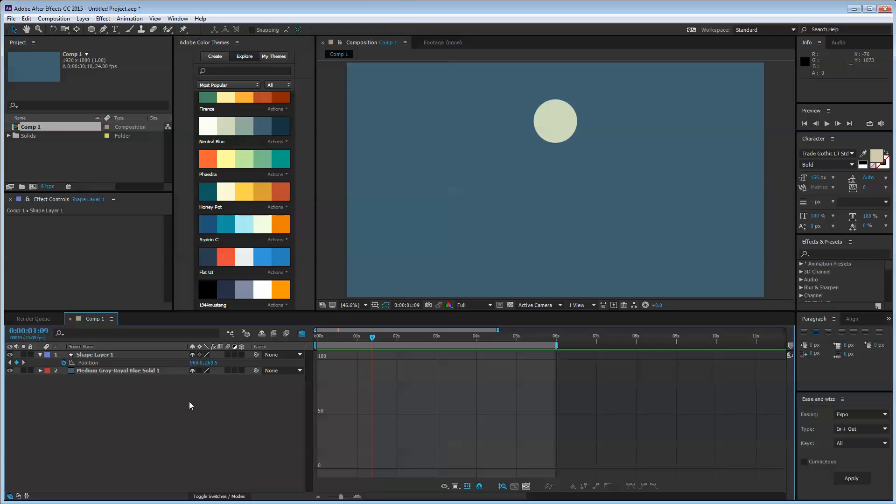
- Select all of the circle's Position keyframes and separate the property into X and Y dimensions
{"action": "left_click", "coordinate": [140, 362]}
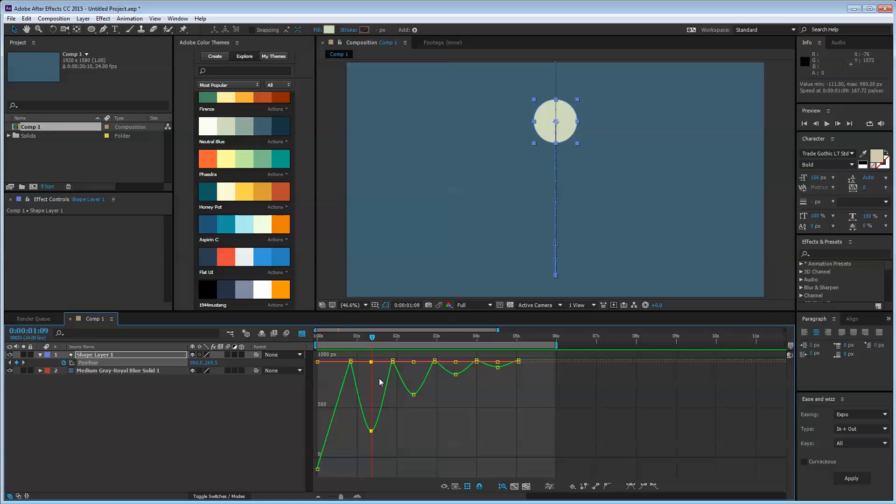
{"action": "left_click_drag", "start_coordinate": [368, 356], "coordinate": [377, 453]}
{"action": "left_click", "coordinate": [113, 363]}
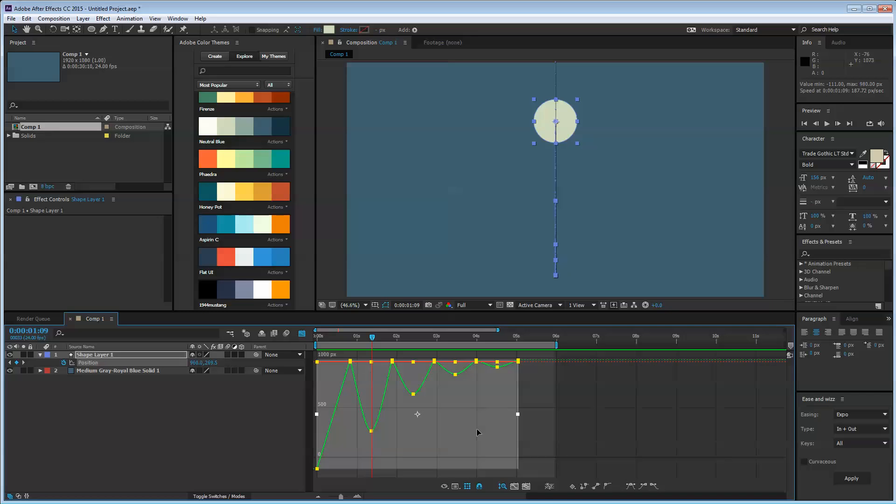
{"action": "left_click", "coordinate": [550, 486]}
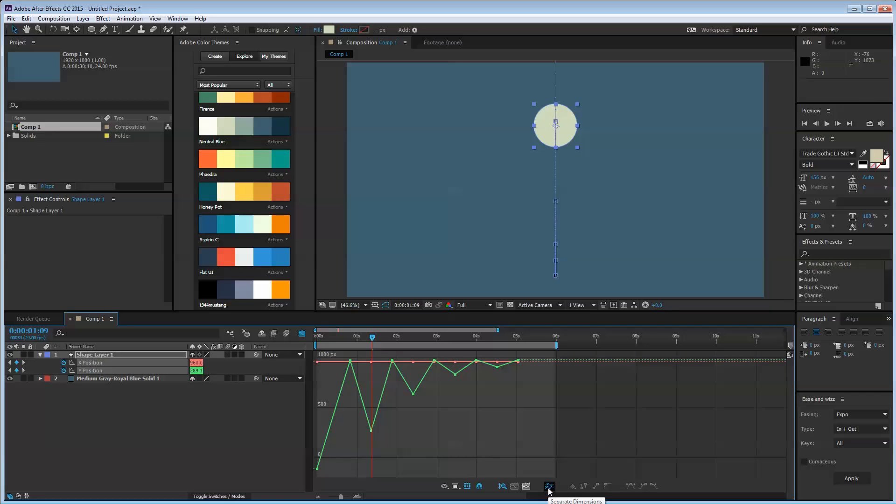
- Remove all keyframes from the circle's X Position, keeping only Y Position animated
{"action": "left_click", "coordinate": [300, 334]}
{"action": "left_click", "coordinate": [299, 334]}
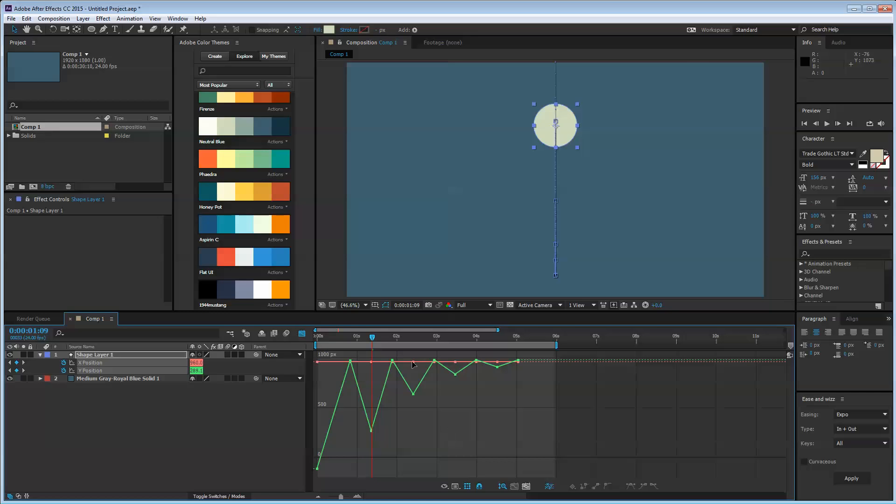
{"action": "left_click", "coordinate": [211, 390]}
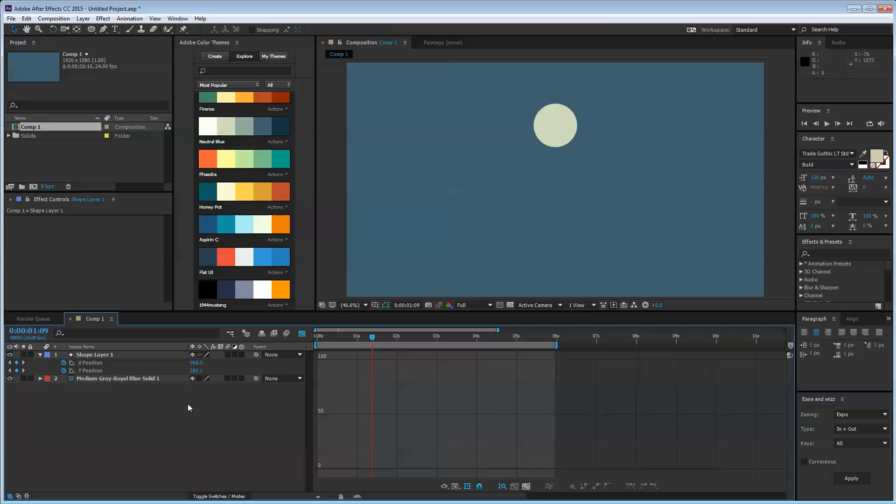
{"action": "left_click", "coordinate": [96, 364]}
{"action": "left_click", "coordinate": [93, 371], "text": "shift"}
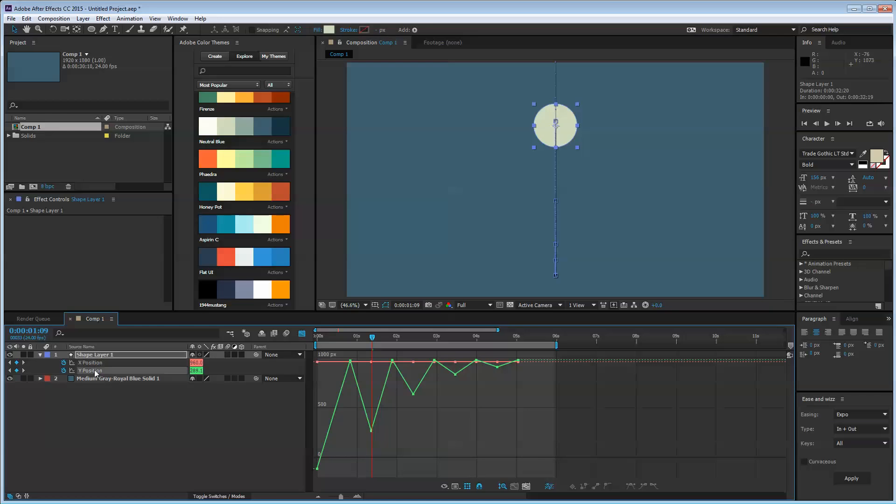
{"action": "left_click", "coordinate": [112, 418]}
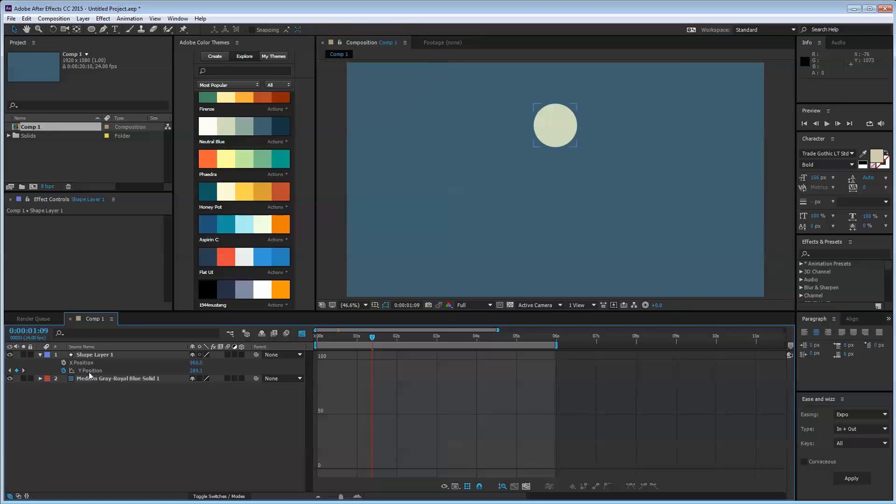
- Apply Easy Ease to the four Y Position keyframes at the tops of the bounces, leaving out the floor contacts
{"action": "left_click", "coordinate": [91, 371]}
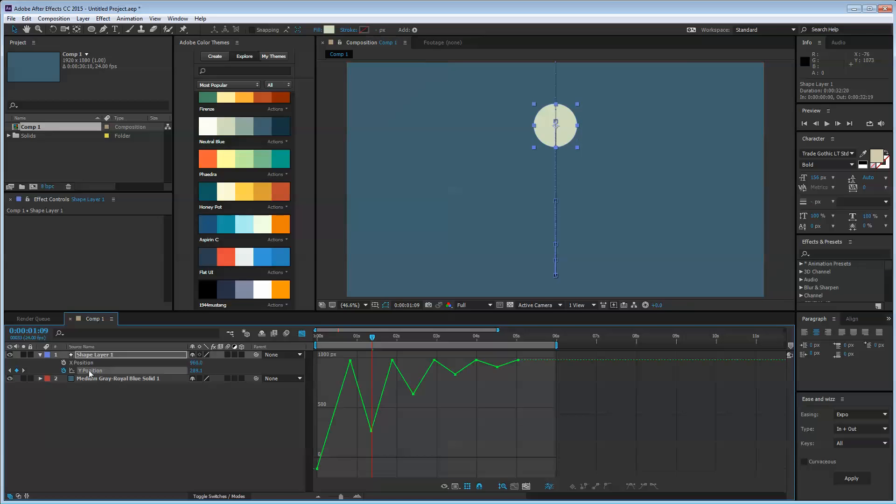
{"action": "left_click", "coordinate": [371, 430]}
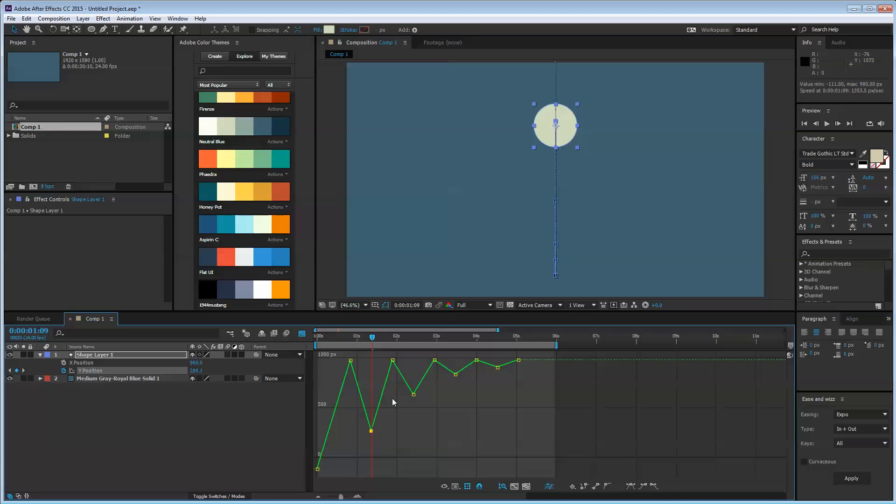
{"action": "left_click_drag", "start_coordinate": [526, 449], "coordinate": [335, 365]}
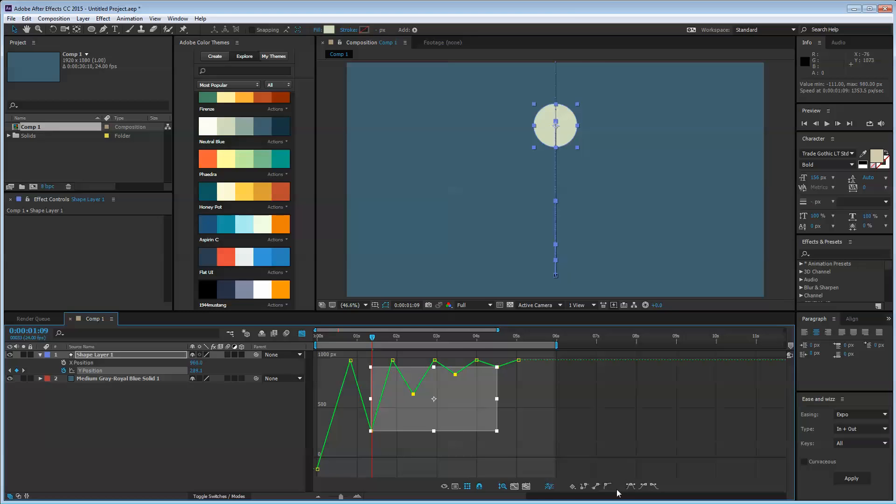
{"action": "left_click", "coordinate": [630, 486]}
{"action": "left_click", "coordinate": [427, 456]}
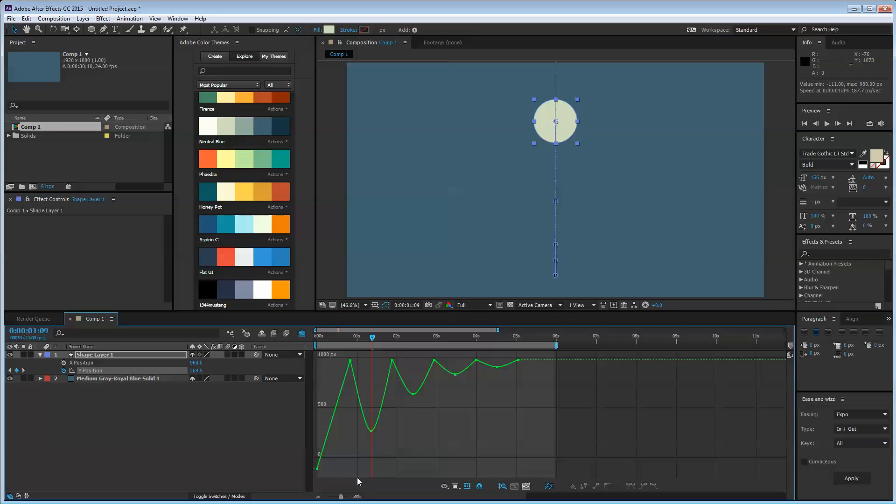
- Lengthen the ease handles of all four Y Position peak keyframes together so the circle hangs longer, and scrub through the result
{"action": "left_click", "coordinate": [371, 432]}
{"action": "left_click_drag", "start_coordinate": [340, 440], "coordinate": [548, 369]}
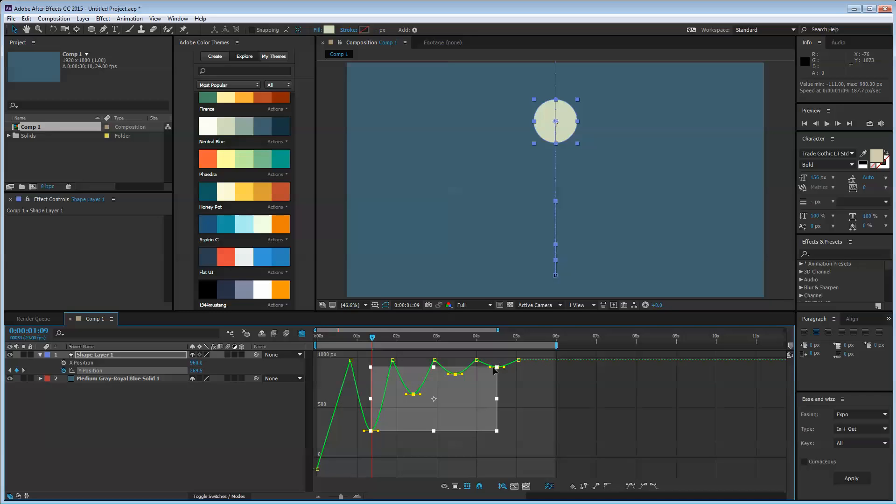
{"action": "left_click_drag", "start_coordinate": [364, 431], "coordinate": [389, 433]}
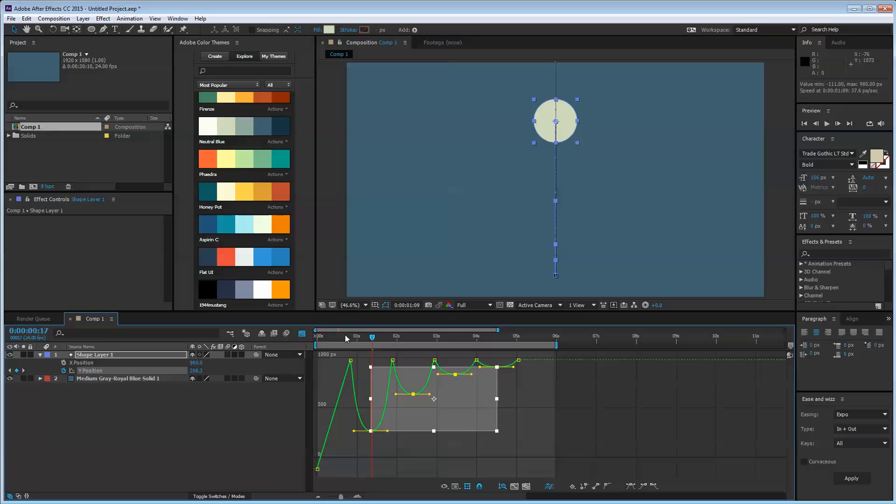
{"action": "left_click_drag", "start_coordinate": [348, 338], "coordinate": [547, 404]}
{"action": "left_click", "coordinate": [526, 427]}
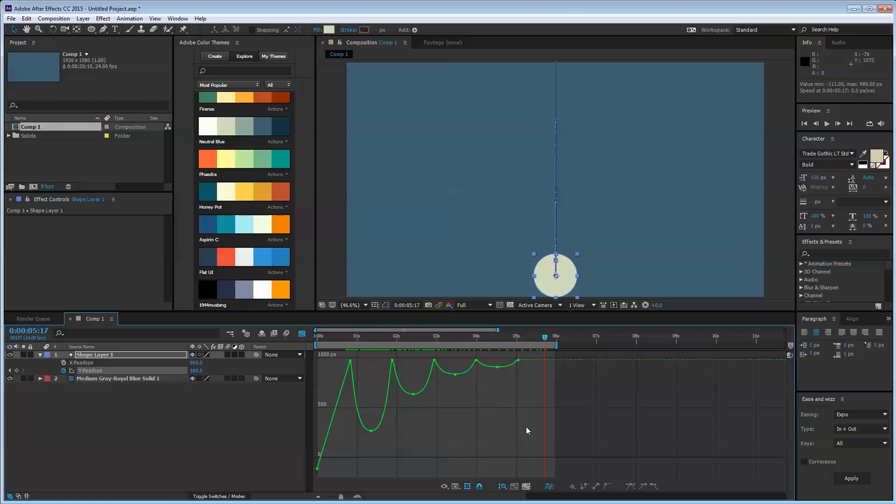
- Switch from the Graph Editor to the layer bars and preview the bounce
{"action": "left_click", "coordinate": [302, 334]}
{"action": "key", "text": "space"}
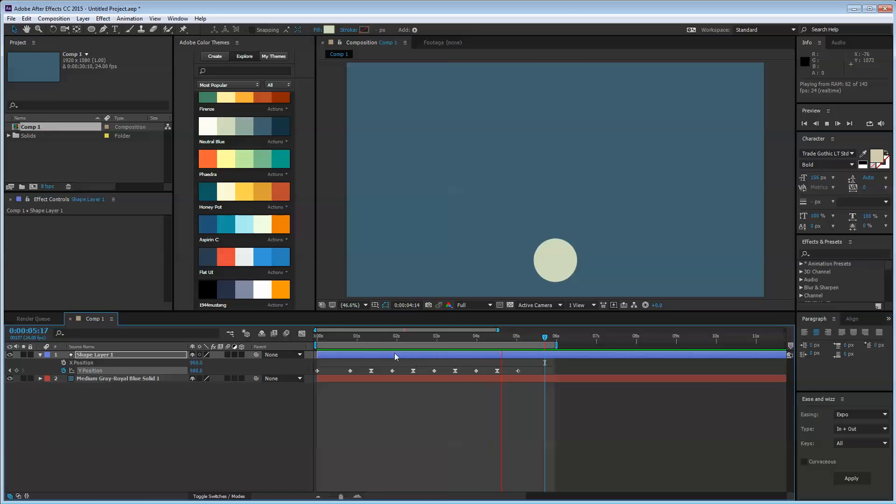
{"action": "key", "text": "space"}
- Compress the Y Position keyframes from the first peak near 0:00:01:09 onward proportionally so the last one falls at about 4.5 seconds
{"action": "left_click", "coordinate": [358, 341]}
{"action": "left_click_drag", "start_coordinate": [358, 342], "coordinate": [372, 343]}
{"action": "left_click", "coordinate": [533, 360]}
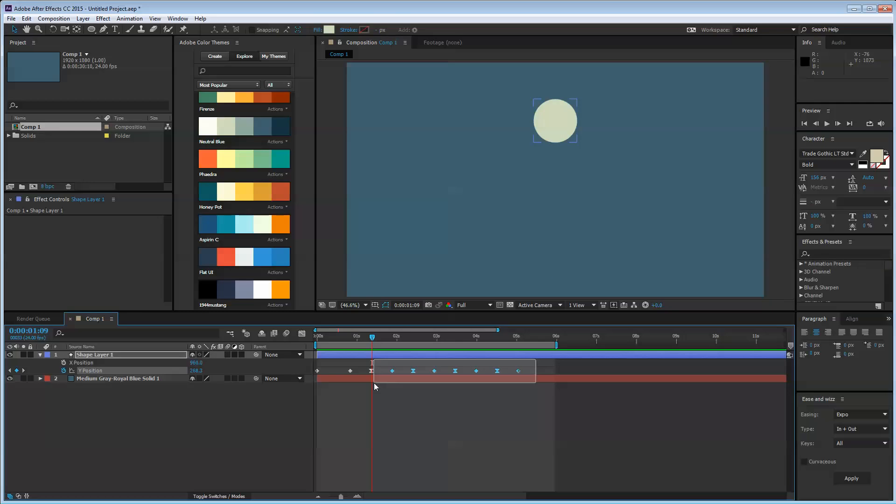
{"action": "left_click_drag", "start_coordinate": [374, 383], "coordinate": [496, 374]}
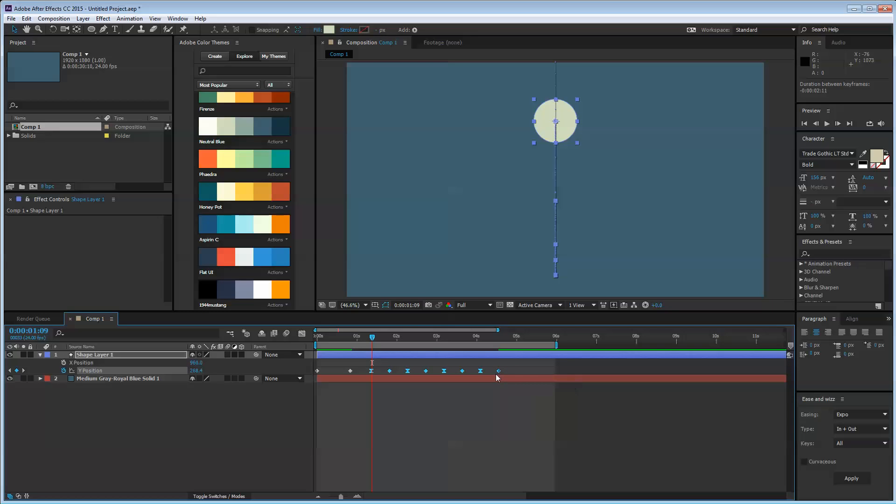
- Compress the Y Position keyframes from the second floor contact at 0:00:01:20 onward proportionally so the last one falls at 0:00:04:07
{"action": "left_click_drag", "start_coordinate": [382, 338], "coordinate": [390, 337]}
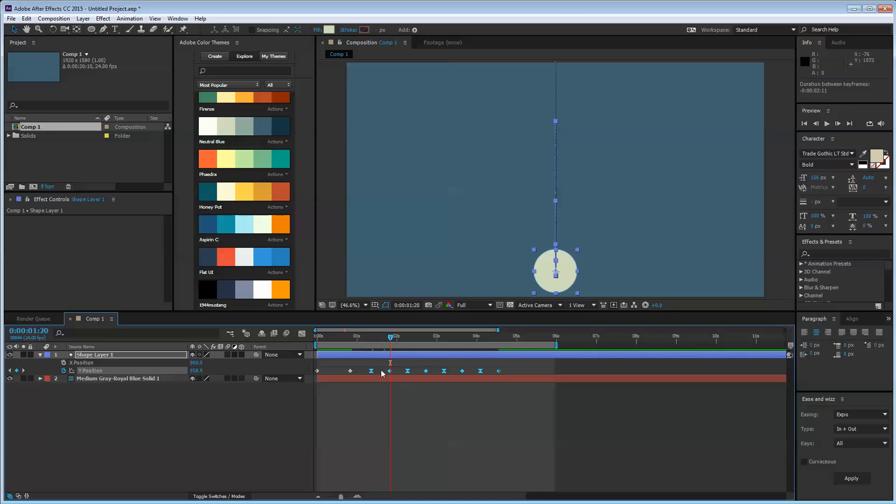
{"action": "left_click", "coordinate": [372, 372], "text": "shift"}
{"action": "left_click_drag", "start_coordinate": [396, 338], "coordinate": [386, 339]}
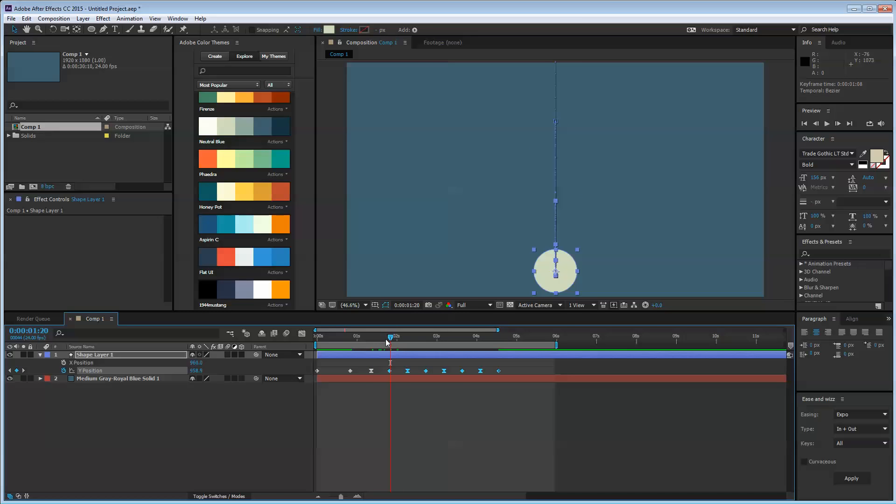
{"action": "left_click", "coordinate": [9, 370]}
{"action": "left_click", "coordinate": [23, 370]}
{"action": "left_click_drag", "start_coordinate": [497, 370], "coordinate": [488, 371]}
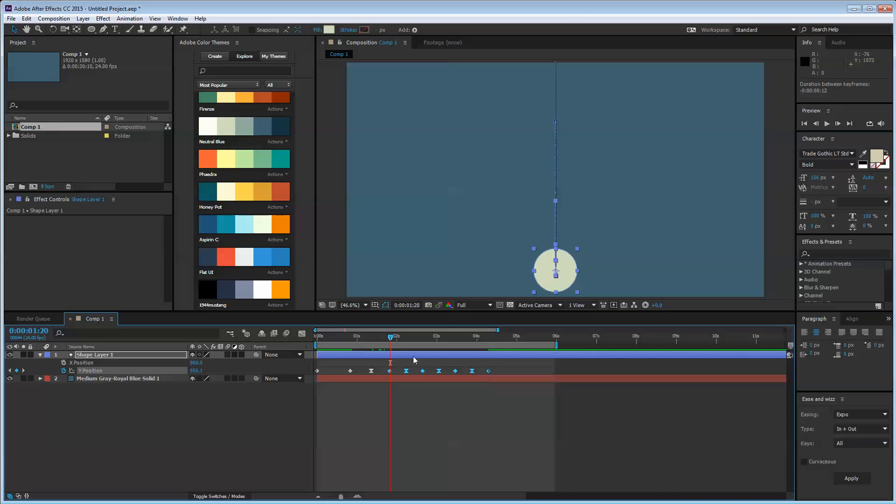
- Compress the Y Position keyframes from 0:00:02:05 onward, and again from 0:00:02:14, bringing the last one to about 3.9 seconds
{"action": "left_click", "coordinate": [405, 337]}
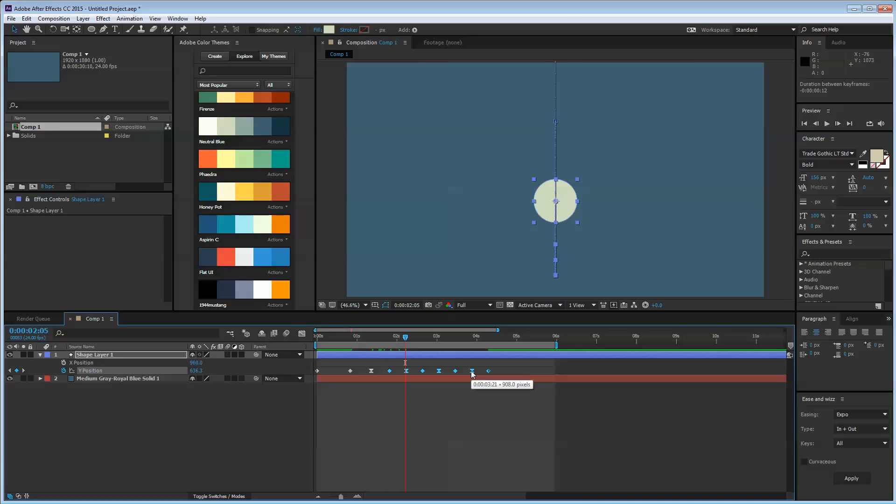
{"action": "left_click", "coordinate": [390, 371], "text": "shift"}
{"action": "left_click_drag", "start_coordinate": [488, 371], "coordinate": [481, 371]}
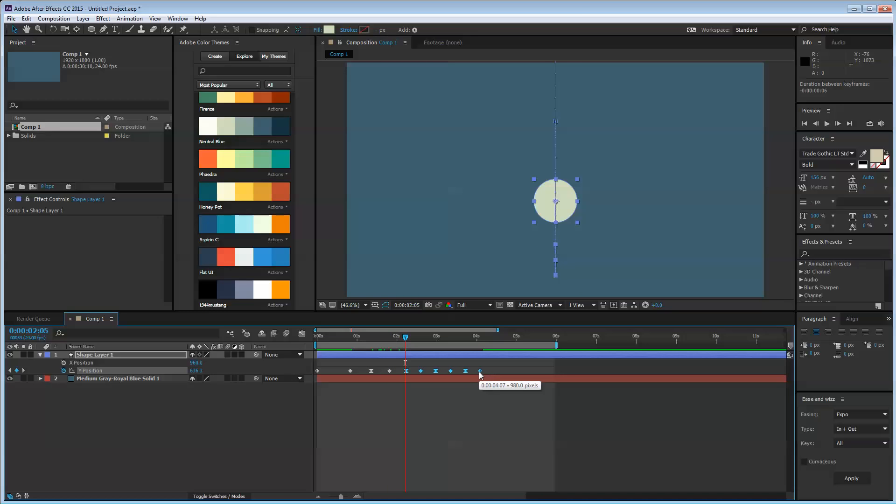
{"action": "left_click", "coordinate": [420, 338]}
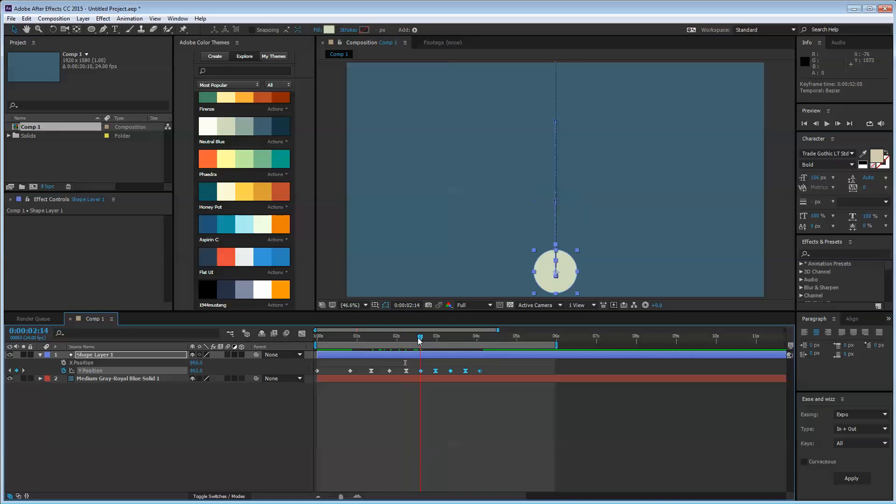
{"action": "left_click_drag", "start_coordinate": [480, 371], "coordinate": [473, 372]}
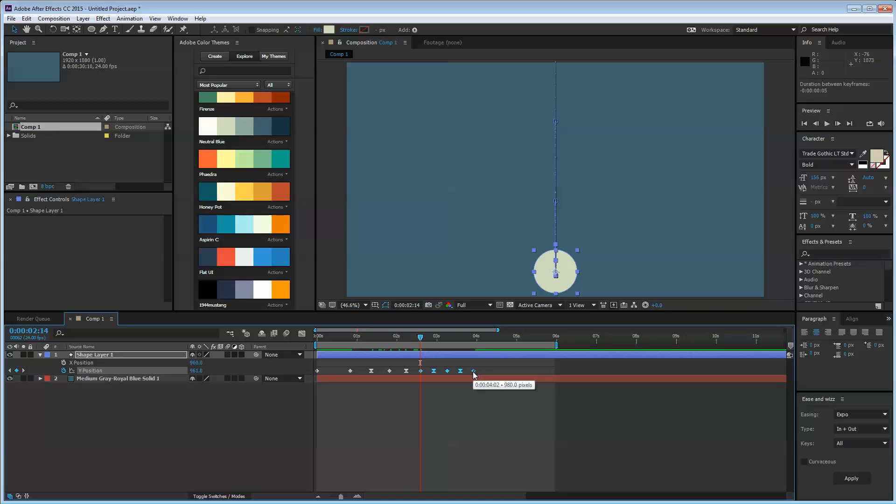
- Progressively tighten the Y Position keyframes from 0:00:02:22, 0:00:03:05 and 0:00:03:11 onward, bringing the last one to about 3.6 seconds
{"action": "left_click", "coordinate": [432, 337]}
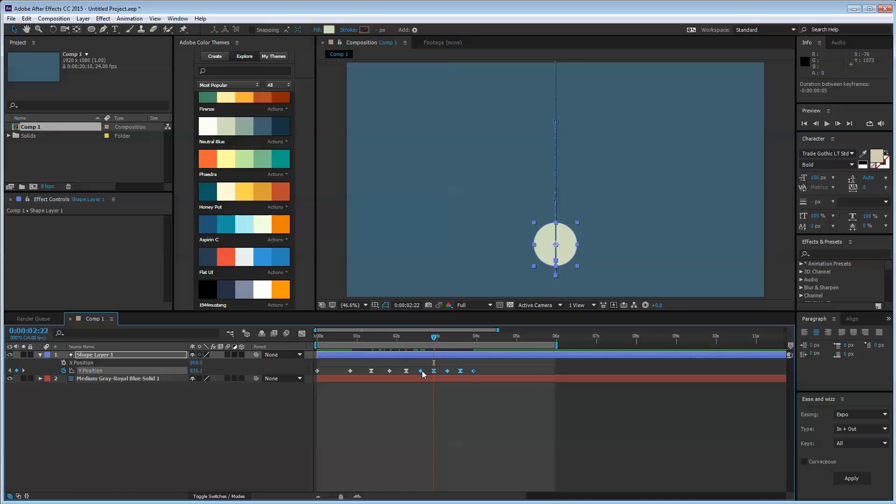
{"action": "left_click_drag", "start_coordinate": [472, 371], "coordinate": [468, 371]}
{"action": "key", "text": "k"}
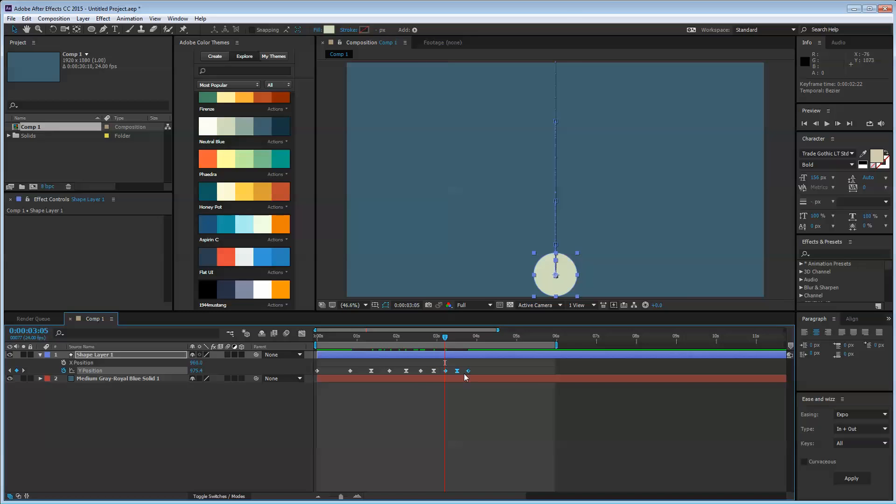
{"action": "left_click_drag", "start_coordinate": [469, 371], "coordinate": [463, 371]}
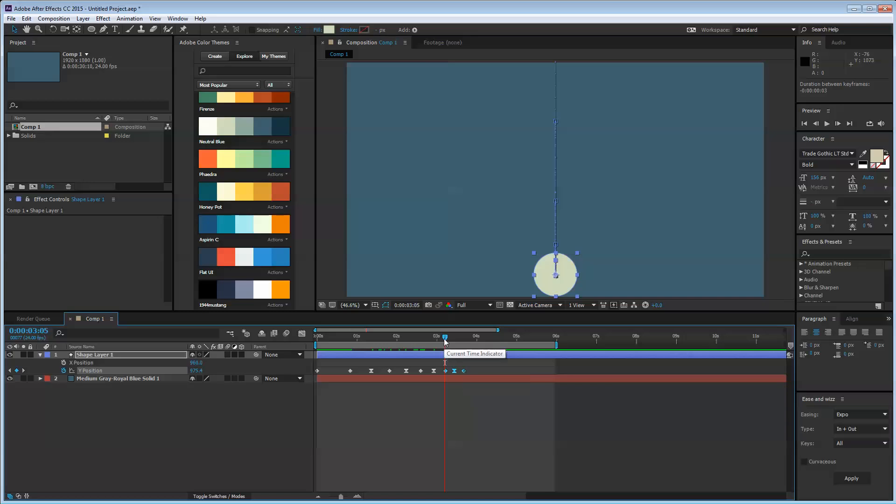
{"action": "left_click_drag", "start_coordinate": [444, 338], "coordinate": [450, 339]}
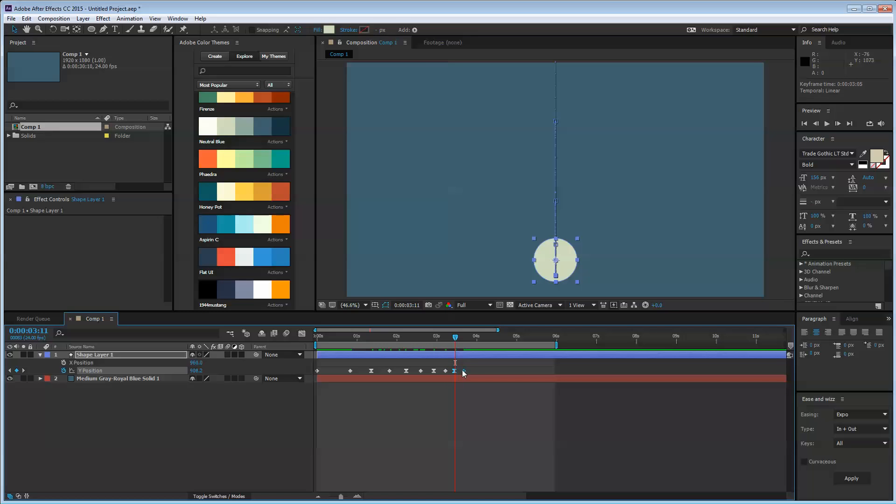
{"action": "left_click_drag", "start_coordinate": [463, 371], "coordinate": [462, 372]}
{"action": "left_click", "coordinate": [462, 395]}
- Preview the retimed bounce and scrub through its final bounces in the layer-bar view
{"action": "left_click", "coordinate": [302, 333]}
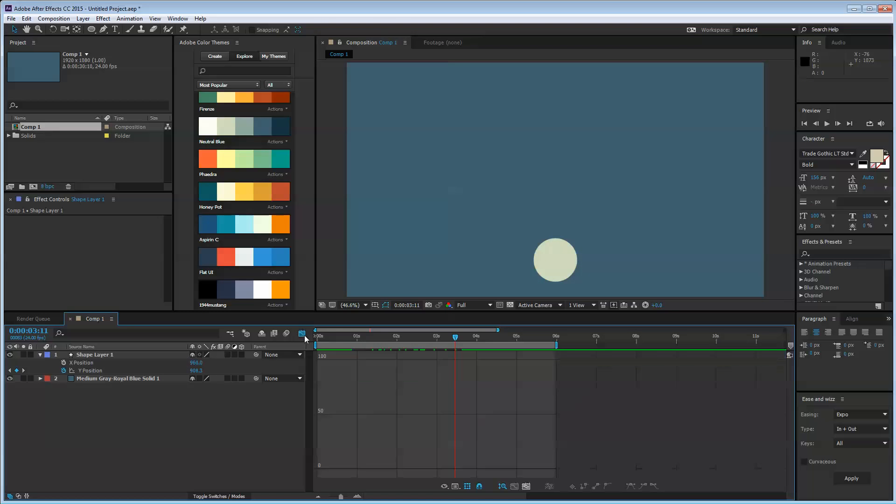
{"action": "key", "text": "h"}
{"action": "key", "text": "space"}
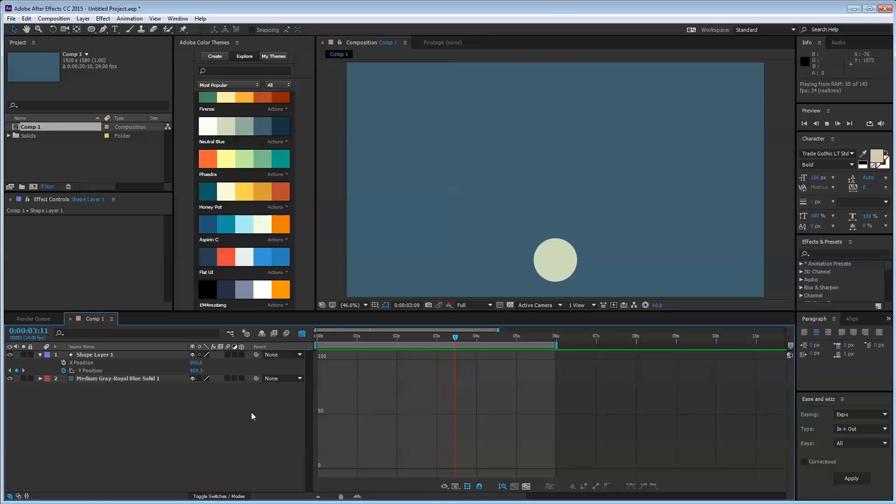
{"action": "left_click", "coordinate": [302, 333]}
{"action": "mouse_move", "coordinate": [428, 342]}
{"action": "left_mouse_down"}
{"action": "mouse_move", "coordinate": [403, 337]}
{"action": "mouse_move", "coordinate": [421, 342]}
{"action": "mouse_move", "coordinate": [410, 342]}
{"action": "left_mouse_up"}
{"action": "left_click_drag", "start_coordinate": [409, 340], "coordinate": [448, 352]}
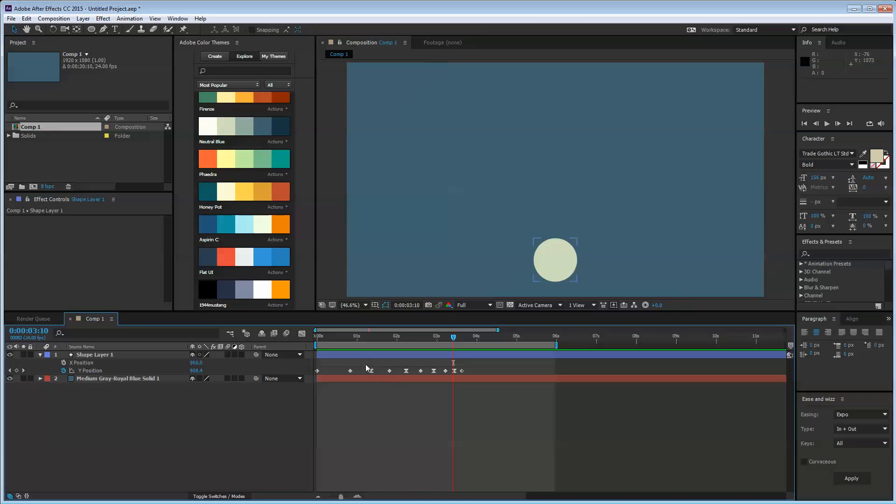
- Scrub past the last bounce and preview the retimed animation repeatedly from the first frame
{"action": "left_click", "coordinate": [499, 363]}
{"action": "left_click", "coordinate": [464, 355]}
{"action": "mouse_move", "coordinate": [559, 264]}
{"action": "left_mouse_down"}
{"action": "mouse_move", "coordinate": [567, 96]}
{"action": "mouse_move", "coordinate": [559, 268]}
{"action": "left_mouse_up"}
{"action": "left_click", "coordinate": [461, 427]}
{"action": "left_click_drag", "start_coordinate": [399, 340], "coordinate": [488, 355]}
{"action": "key", "text": "space"}
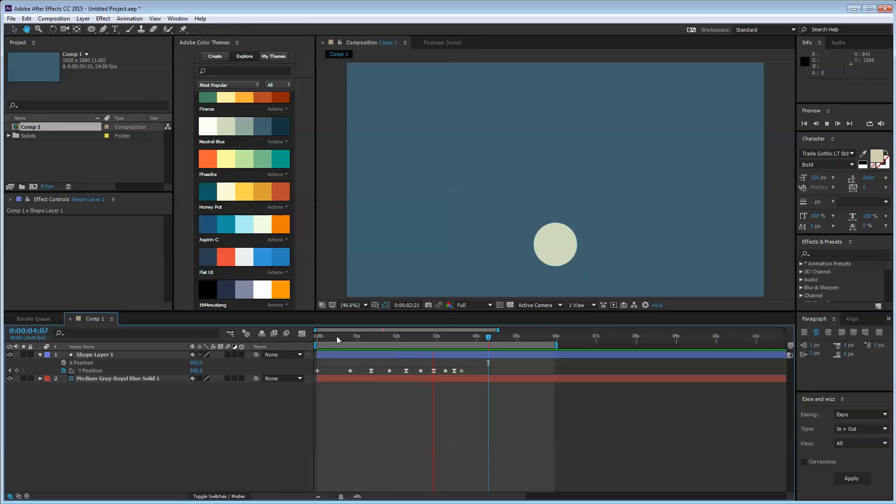
{"action": "left_click", "coordinate": [318, 336]}
{"action": "key", "text": "space"}
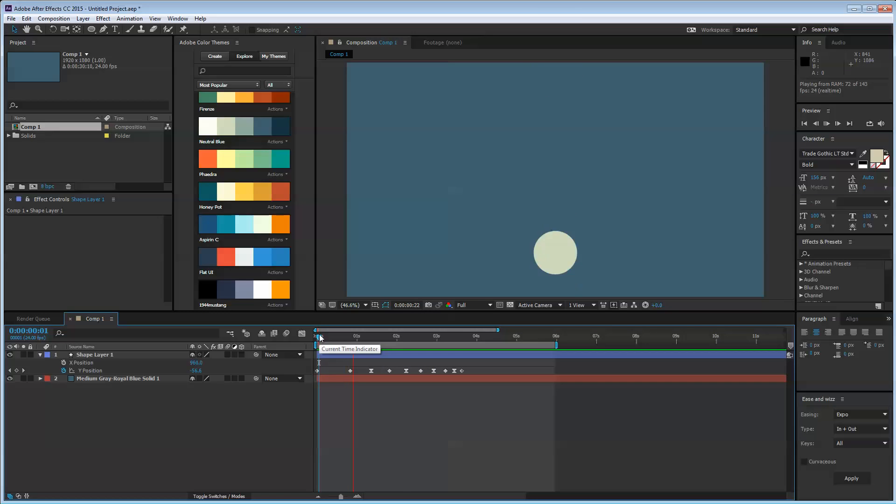
{"action": "mouse_move", "coordinate": [320, 335]}
{"action": "left_mouse_down"}
{"action": "mouse_move", "coordinate": [334, 338]}
{"action": "mouse_move", "coordinate": [311, 338]}
{"action": "left_mouse_up"}
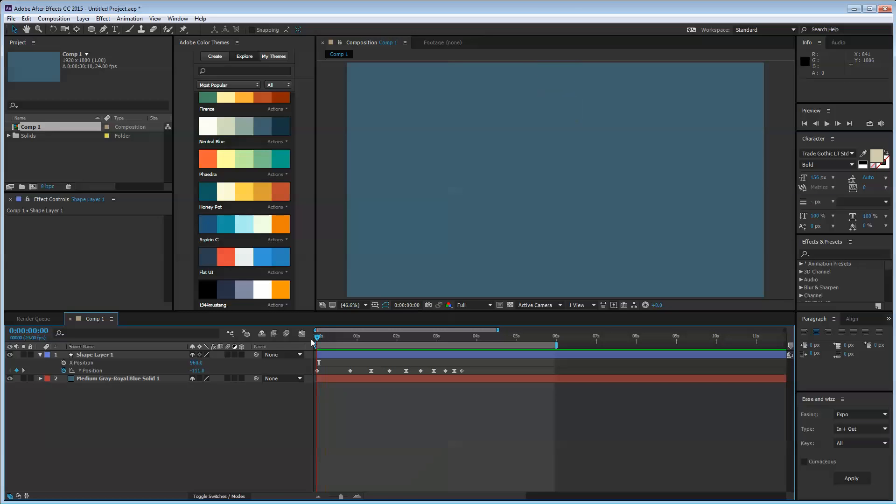
{"action": "key", "text": "space"}
{"action": "key", "text": "space"}
- Move all Y Position keyframes after the first one earlier together, placing the first floor contact at about 0.5 seconds, and preview the faster drop
{"action": "left_click_drag", "start_coordinate": [481, 362], "coordinate": [336, 402]}
{"action": "left_click_drag", "start_coordinate": [349, 372], "coordinate": [340, 373]}
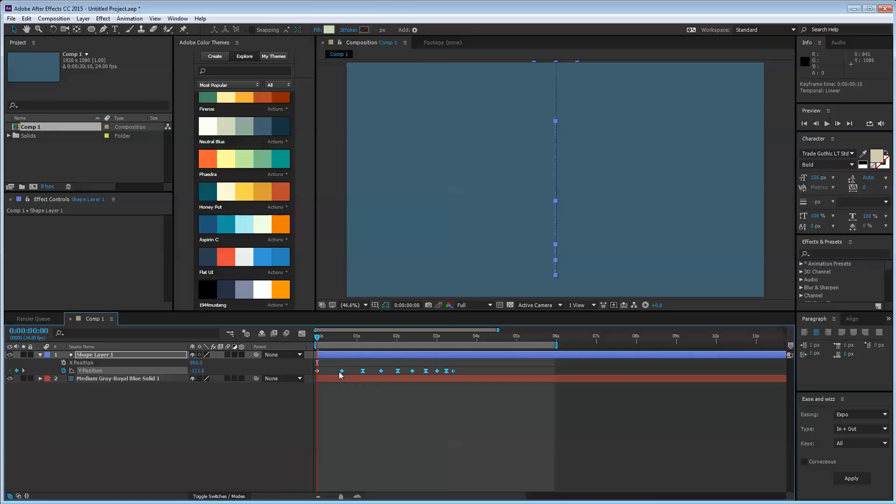
{"action": "left_click", "coordinate": [349, 384]}
{"action": "key", "text": "space"}
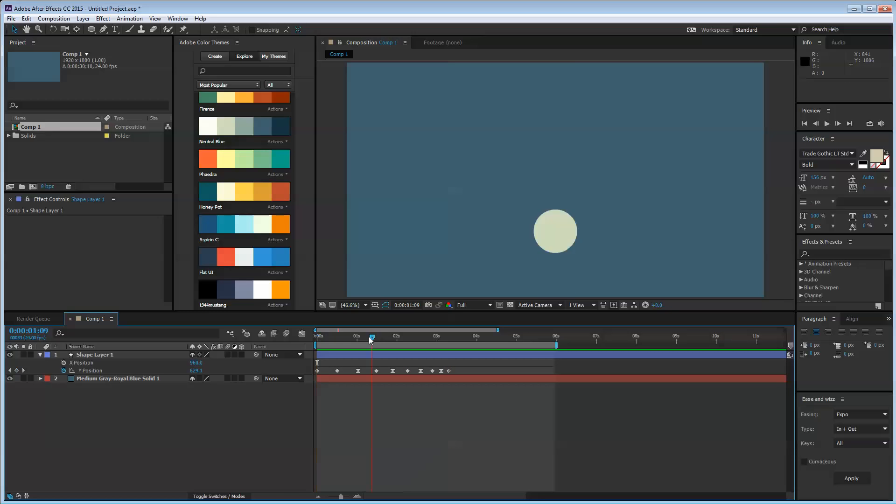
{"action": "key", "text": "space"}
{"action": "key", "text": "space"}
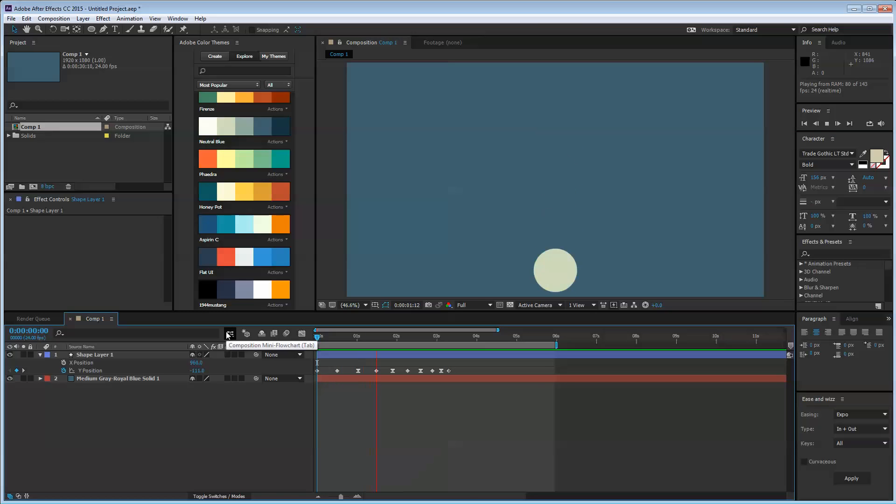
- Lengthen the ease handles of the bounce-apex keyframes in the Y Position value graph and preview the longer hang time
{"action": "left_click", "coordinate": [302, 333]}
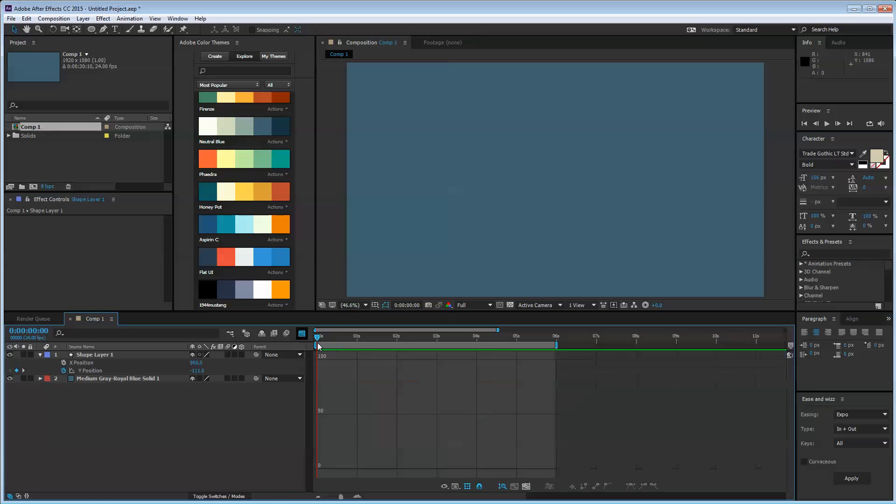
{"action": "left_click", "coordinate": [93, 372]}
{"action": "left_click_drag", "start_coordinate": [345, 443], "coordinate": [444, 369]}
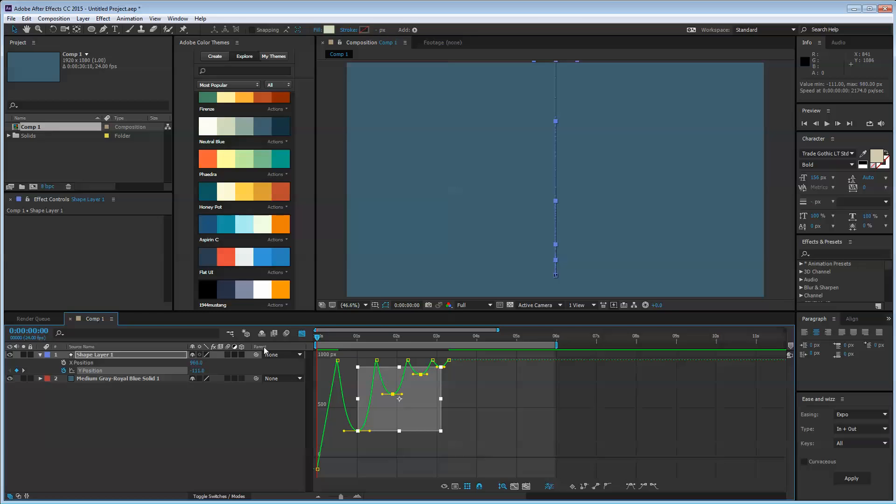
{"action": "left_click", "coordinate": [302, 334]}
{"action": "key", "text": "space"}
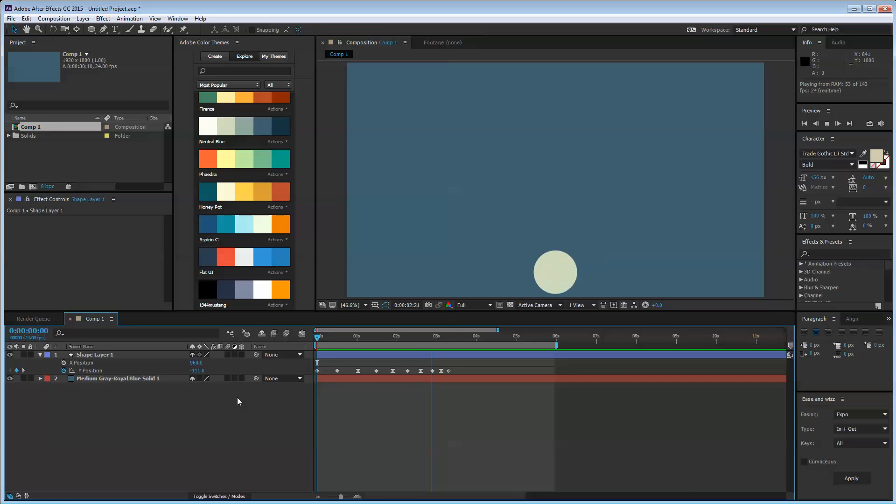
- Extend the ease handles of the Y Position apex keyframes all the way to the neighbouring floor contacts and preview the motion
{"action": "left_click", "coordinate": [302, 334]}
{"action": "left_click", "coordinate": [90, 370]}
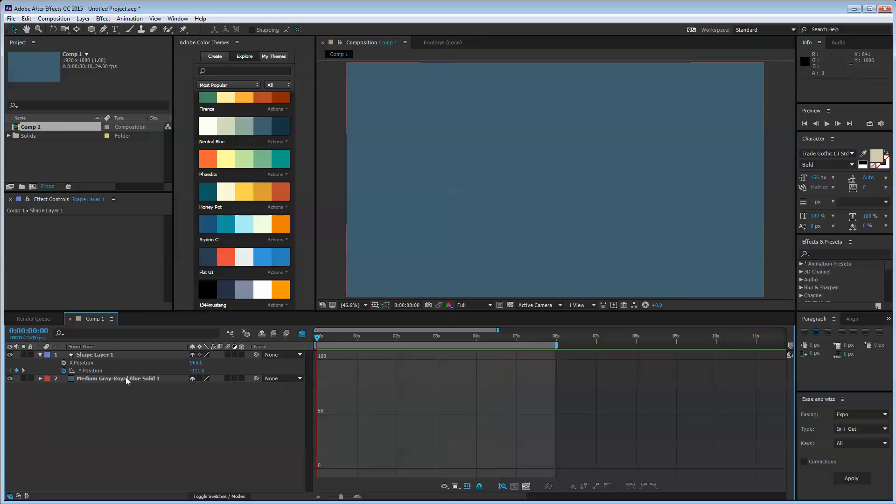
{"action": "left_click_drag", "start_coordinate": [337, 443], "coordinate": [453, 370]}
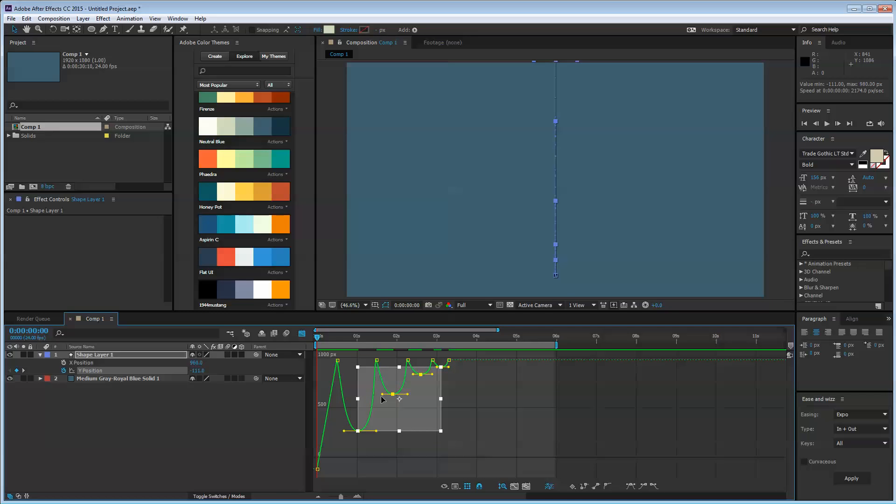
{"action": "left_click_drag", "start_coordinate": [379, 396], "coordinate": [361, 398]}
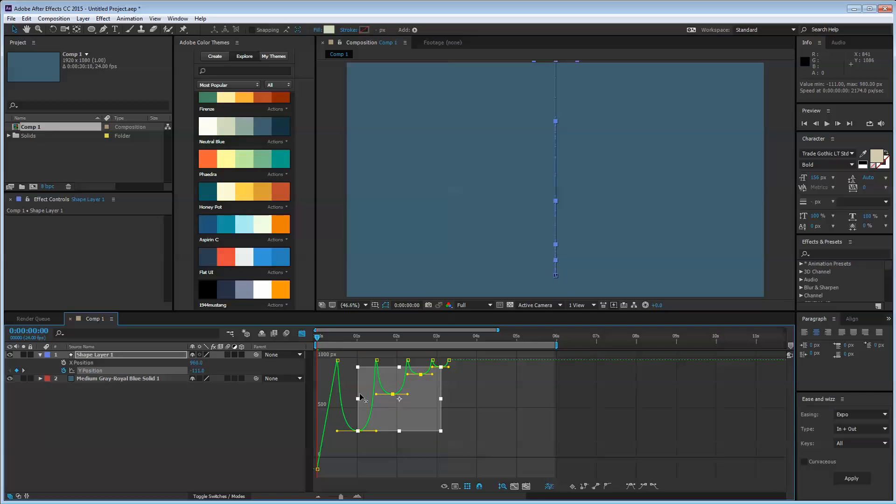
{"action": "left_click", "coordinate": [301, 334]}
{"action": "key", "text": "space"}
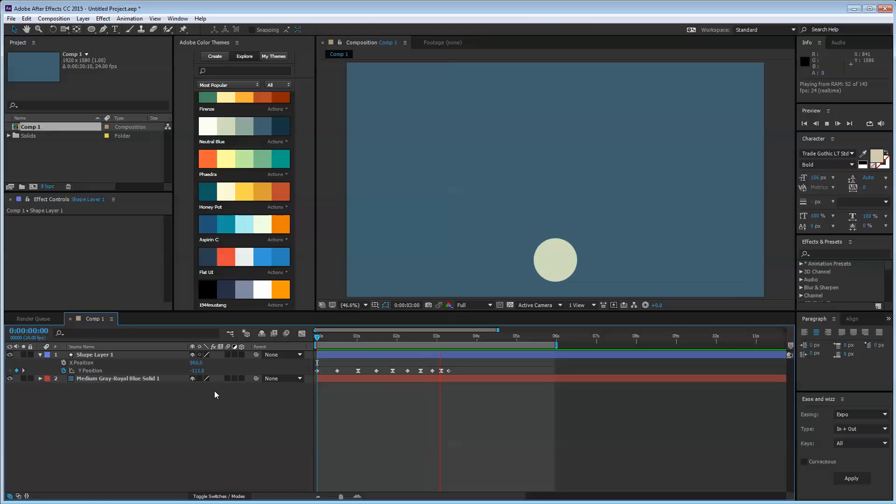
- Enable motion blur for the composition and for Shape Layer 1, and preview the blurred bounce
{"action": "key", "text": "space"}
{"action": "left_click", "coordinate": [286, 333]}
{"action": "left_click", "coordinate": [228, 355]}
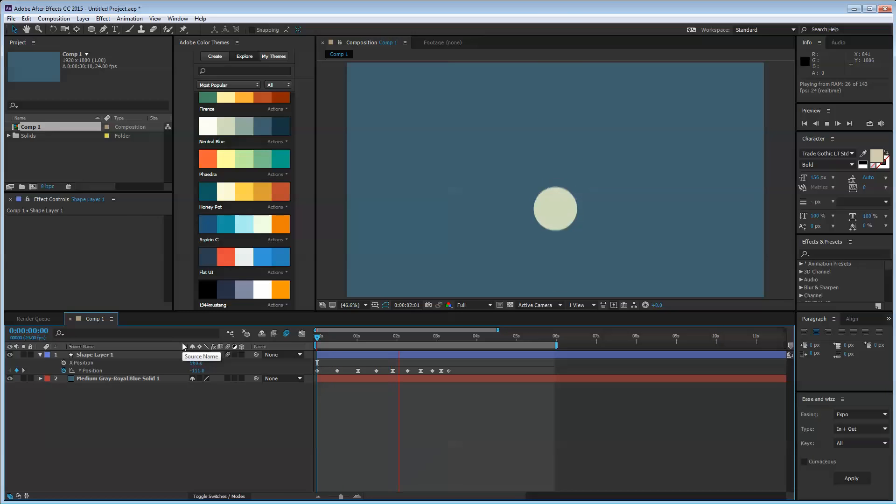
{"action": "key", "text": "space"}
- Shorten the ease handles of the bounce-apex keyframes in the Y Position value graph and return to the layer-bar view
{"action": "left_click_drag", "start_coordinate": [466, 362], "coordinate": [316, 393]}
{"action": "left_click", "coordinate": [299, 331]}
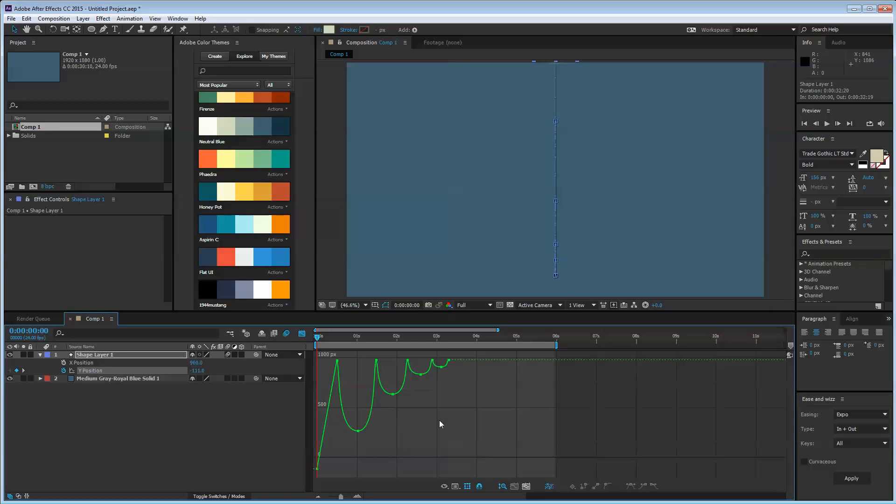
{"action": "left_click_drag", "start_coordinate": [340, 454], "coordinate": [446, 364]}
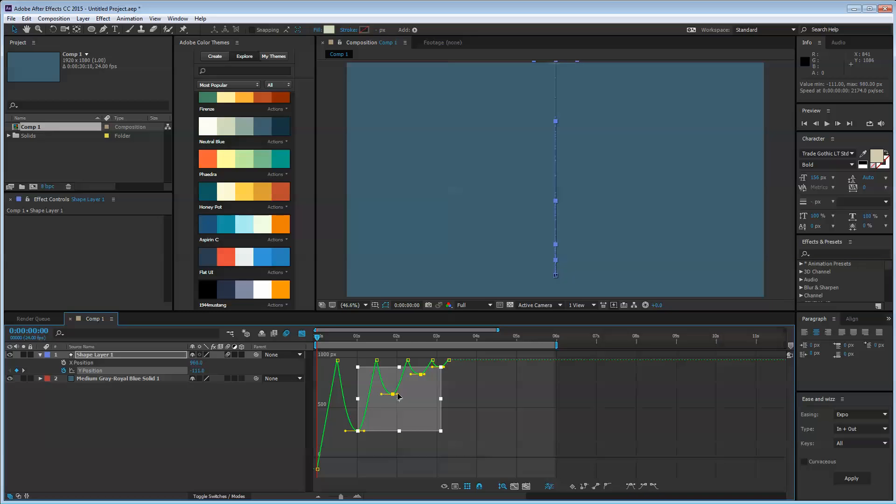
{"action": "left_click", "coordinate": [301, 333]}
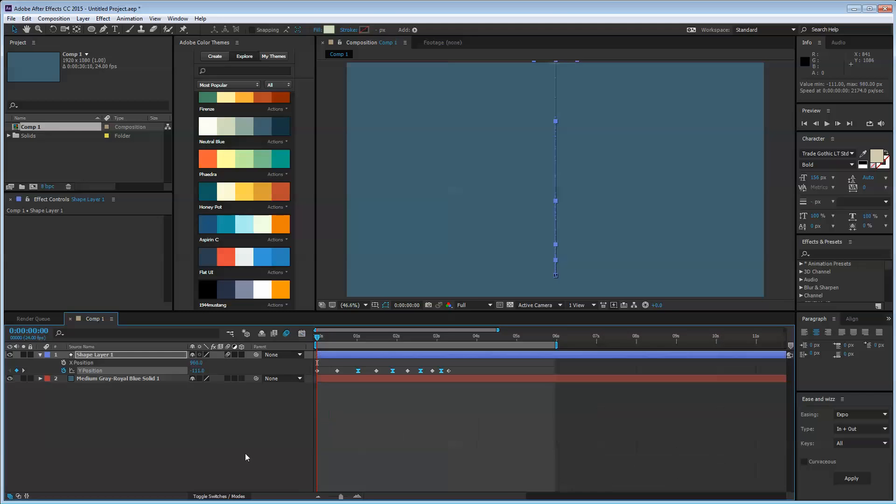
- Shorten the work area to end at about 0:00:03:21 and preview the bounce within it
{"action": "key", "text": "space"}
{"action": "left_click_drag", "start_coordinate": [555, 346], "coordinate": [472, 346]}
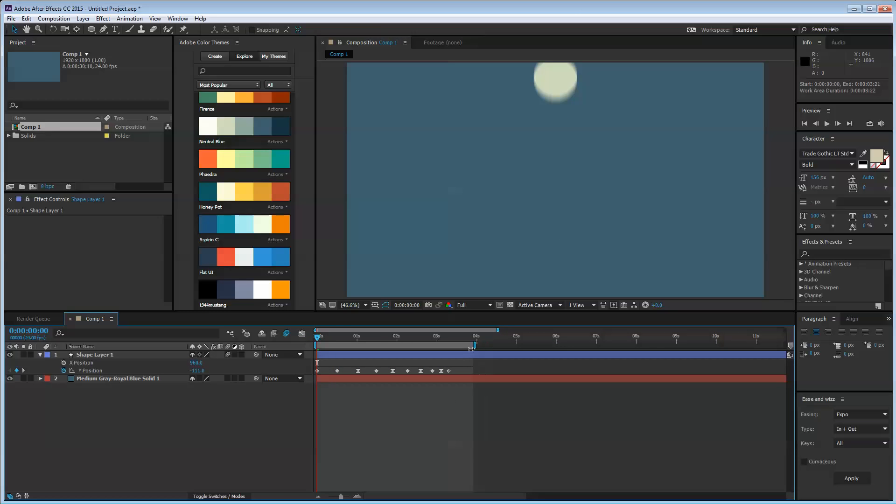
{"action": "key", "text": "space"}
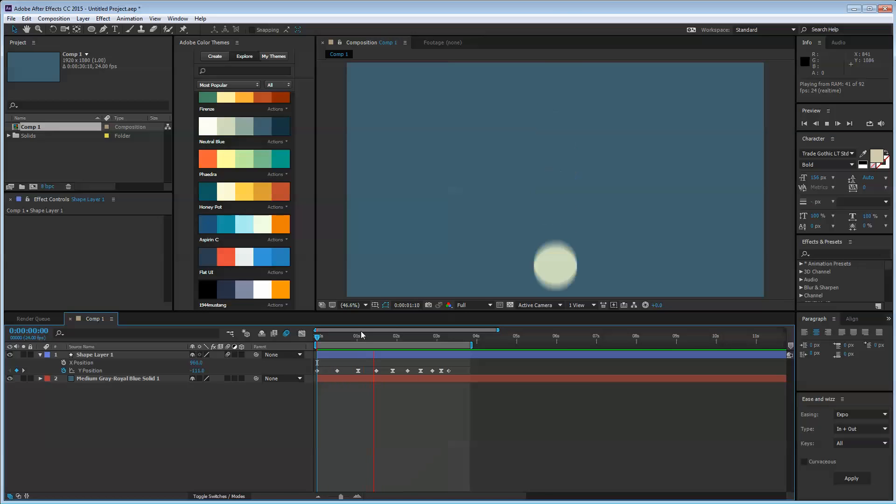
- Try shifting the Y Position keyframes from the third floor contact onward earlier to 0:00:02:04, preview the timing, and undo the shift
{"action": "left_click_drag", "start_coordinate": [360, 332], "coordinate": [390, 332]}
{"action": "left_click_drag", "start_coordinate": [466, 363], "coordinate": [403, 372]}
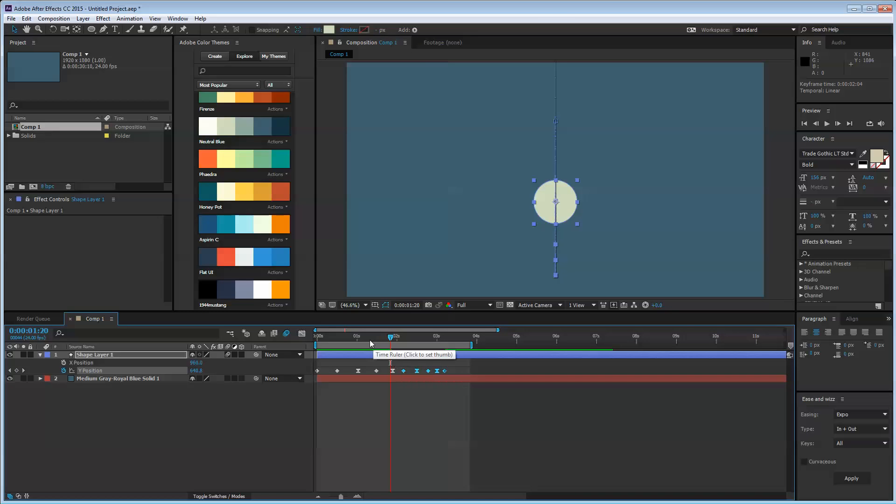
{"action": "key", "text": "space"}
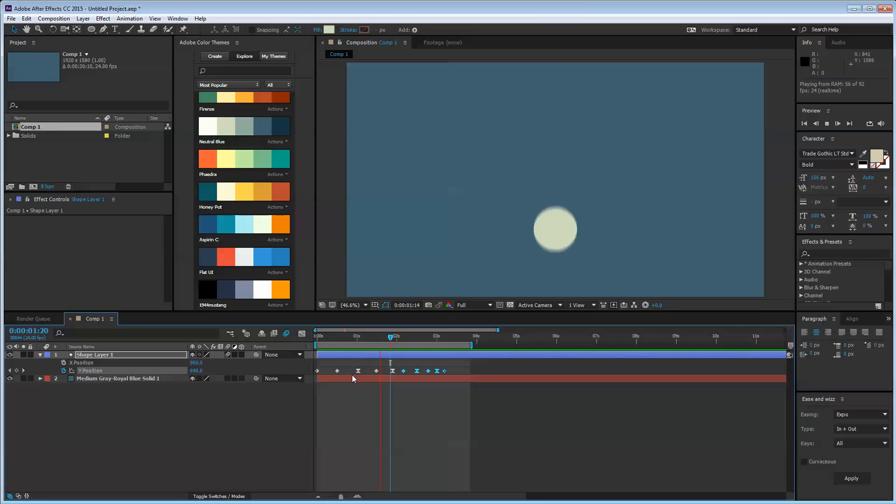
{"action": "key", "text": "space"}
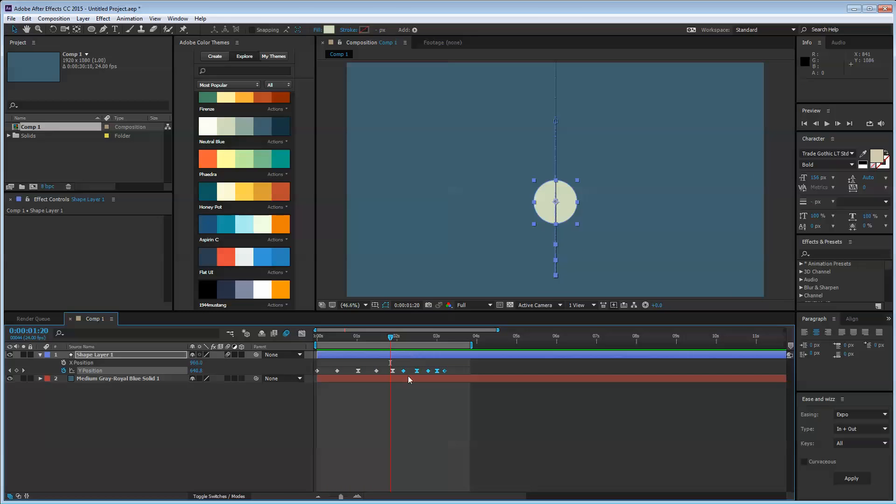
{"action": "key", "text": "ctrl+z"}
- Preview the bounce again and open the Y Position value graph of Shape Layer 1
{"action": "left_click", "coordinate": [401, 394]}
{"action": "key", "text": "space"}
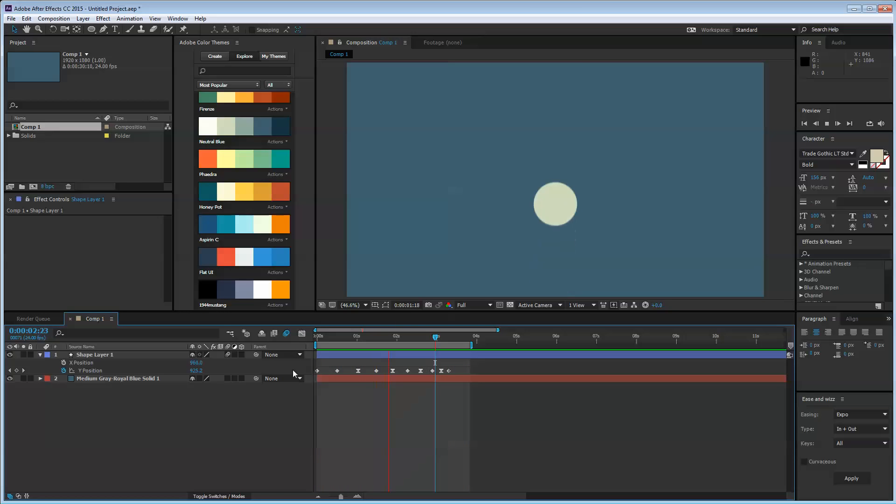
{"action": "left_click", "coordinate": [303, 334]}
{"action": "left_click", "coordinate": [89, 371]}
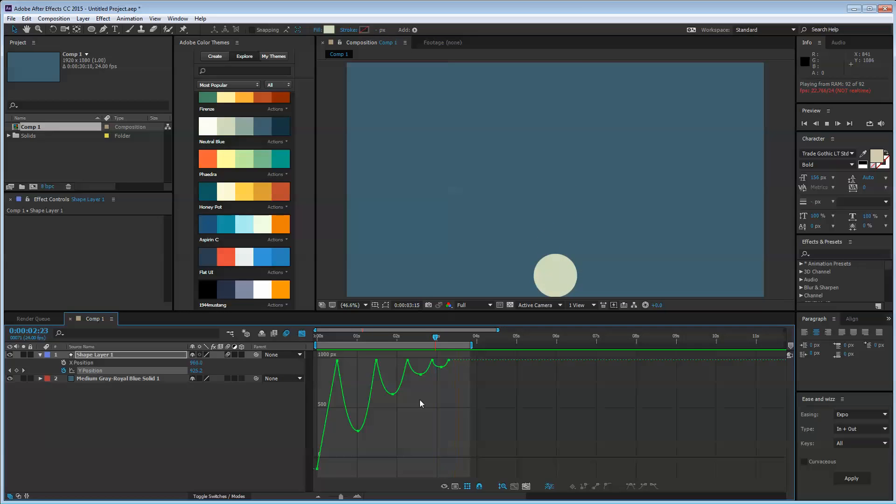